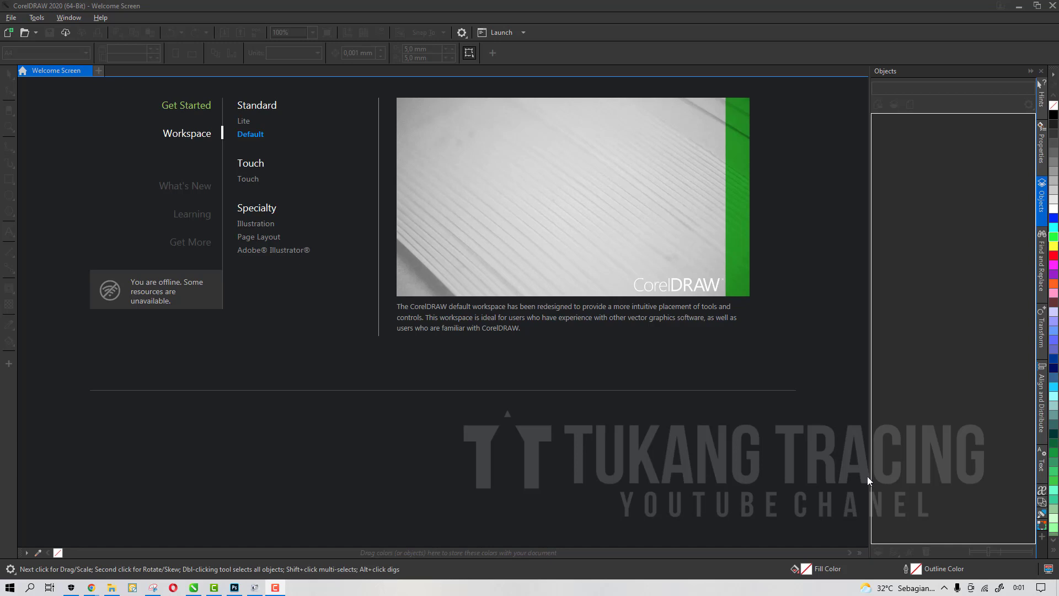
# Switch to Chrome and browse the Tukang Tracing channel's video list on YouTube, returning to CorelDRAW when done.
pyautogui.moveTo(91, 588)
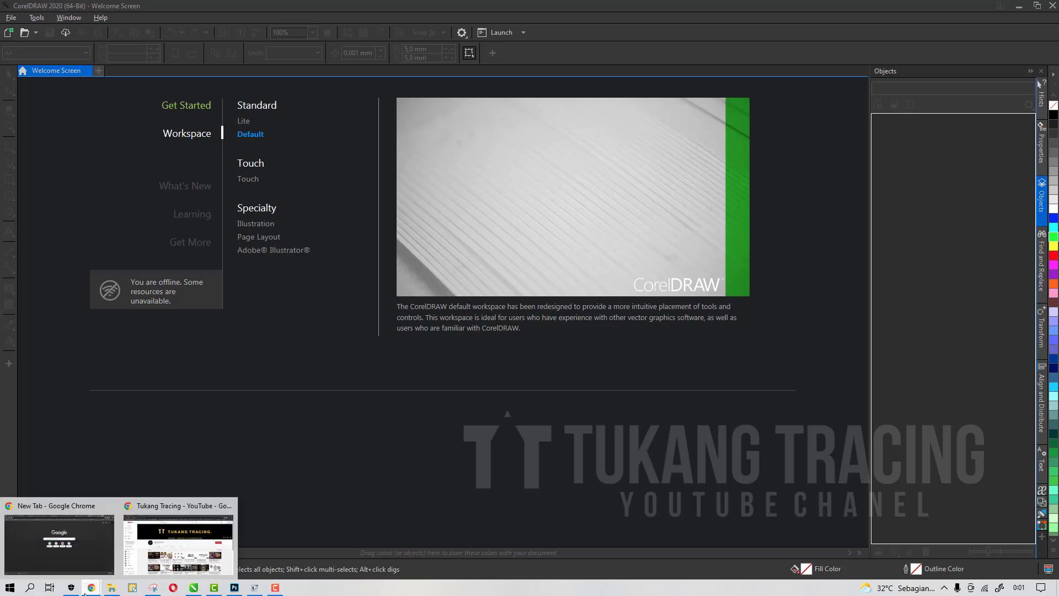
pyautogui.click(177, 553)
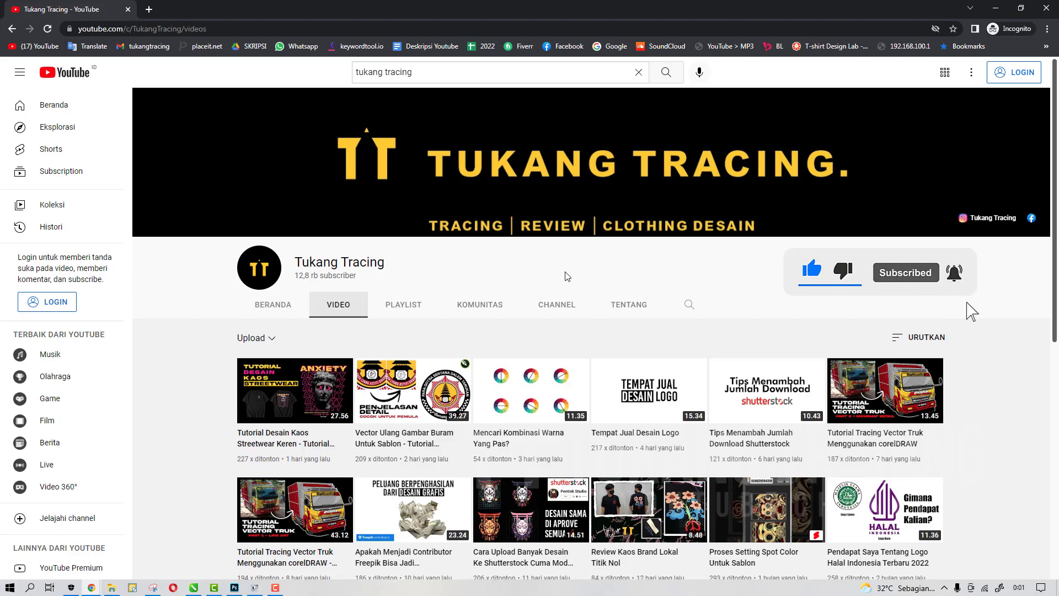
pyautogui.scroll(-3, 565, 272)
pyautogui.scroll(3, 564, 271)
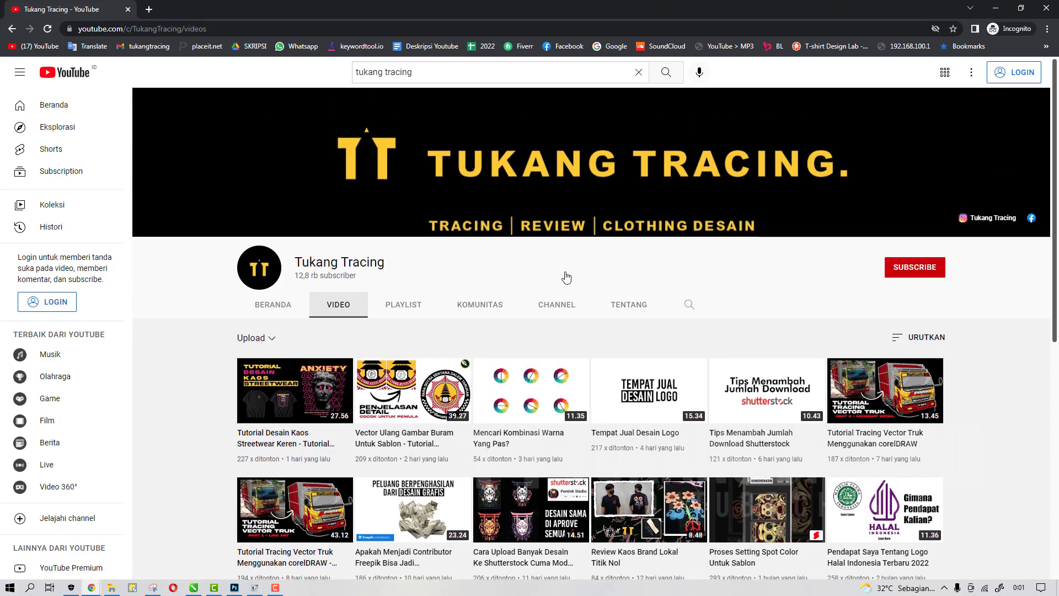
pyautogui.scroll(-6, 566, 277)
pyautogui.scroll(-2, 566, 277)
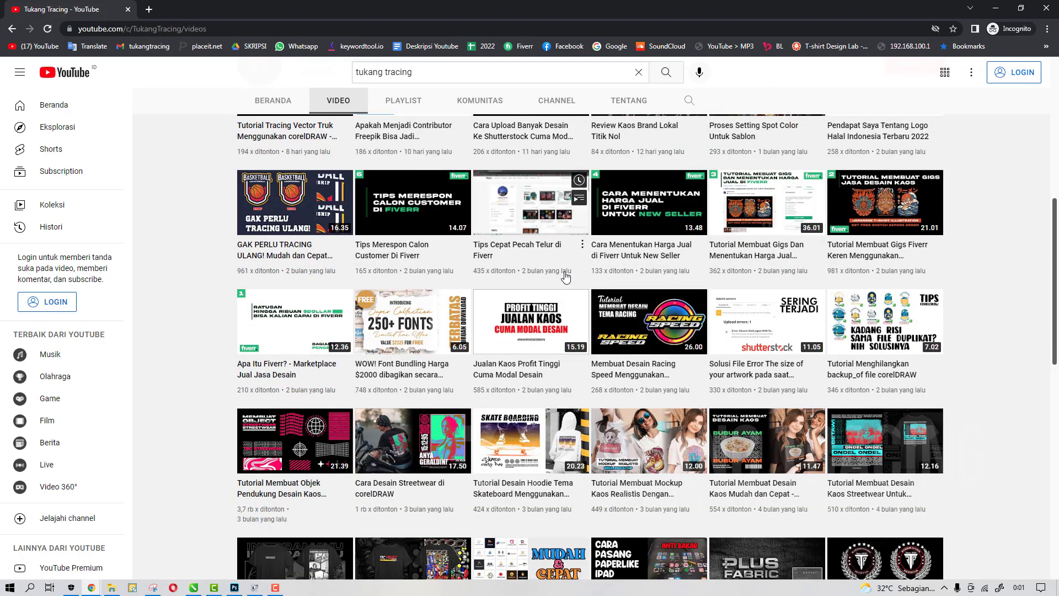
pyautogui.scroll(-10, 565, 277)
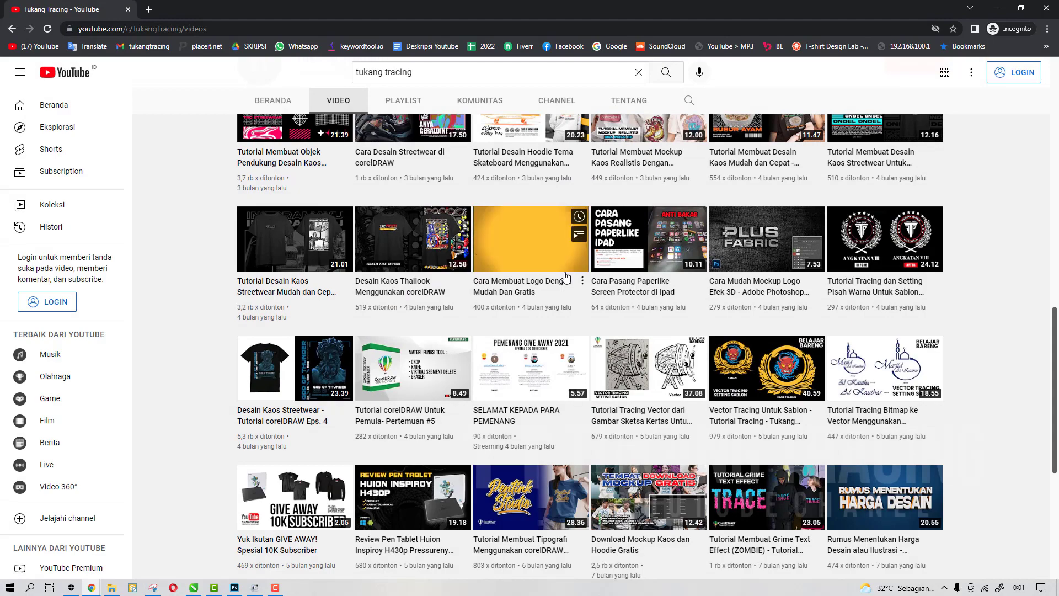
pyautogui.scroll(15, 566, 277)
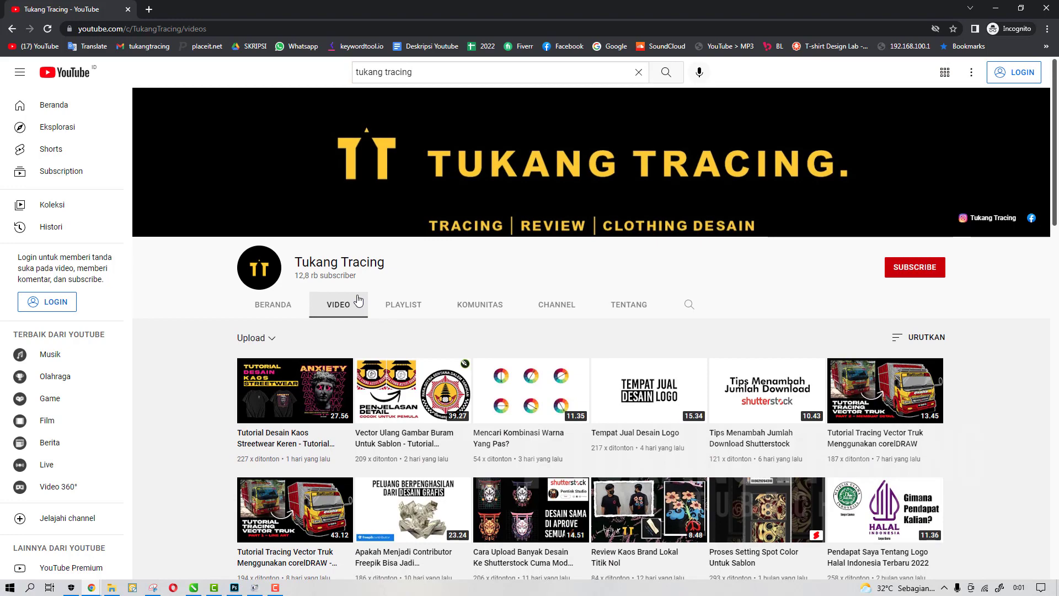
pyautogui.click(193, 587)
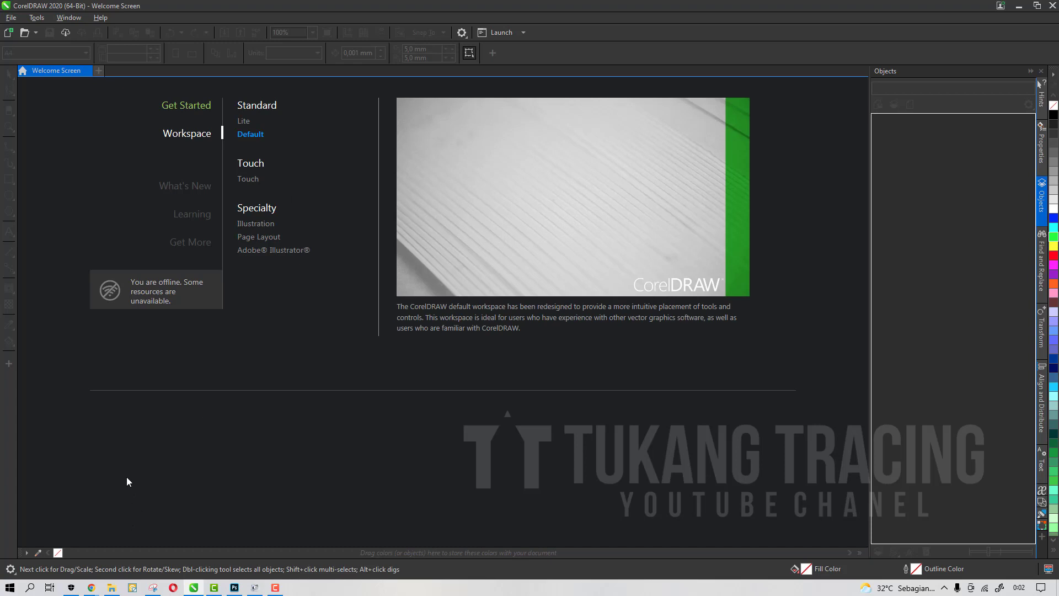
pyautogui.click(91, 587)
pyautogui.click(178, 544)
pyautogui.scroll(-9, 441, 386)
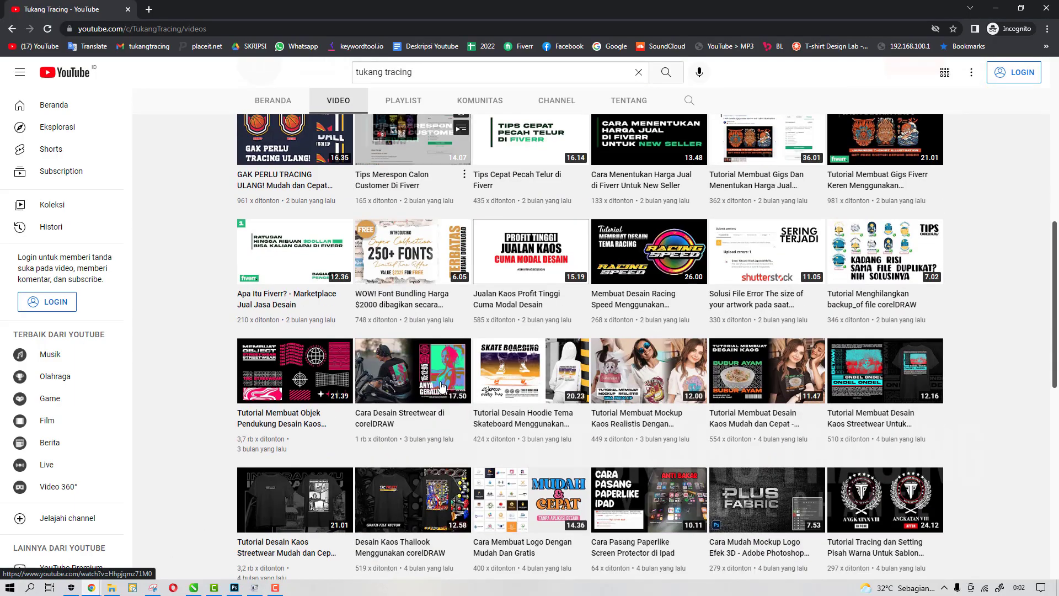
pyautogui.scroll(-10, 441, 386)
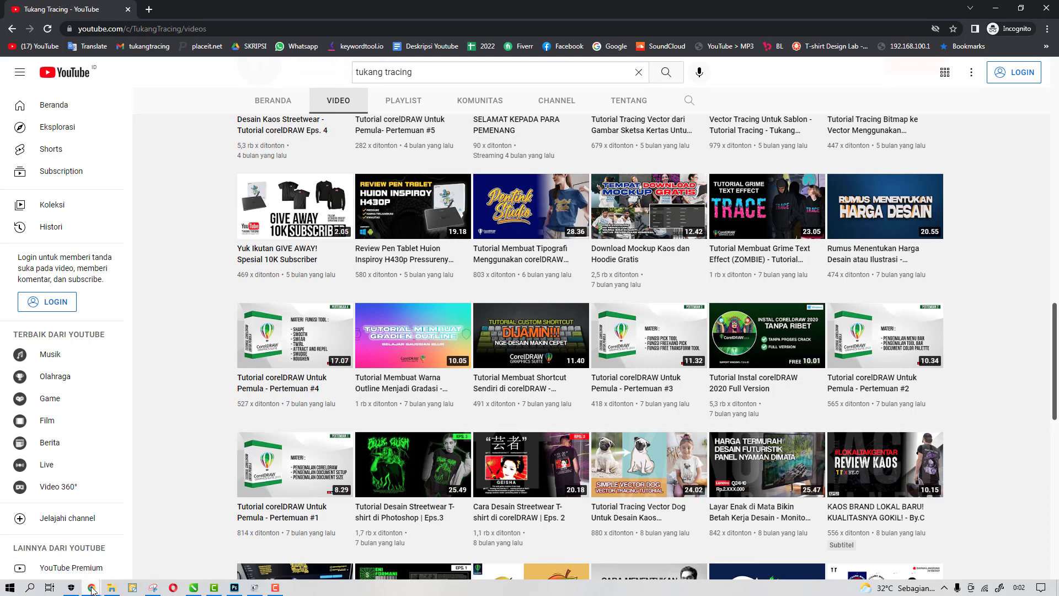
pyautogui.moveTo(91, 590)
pyautogui.click(191, 587)
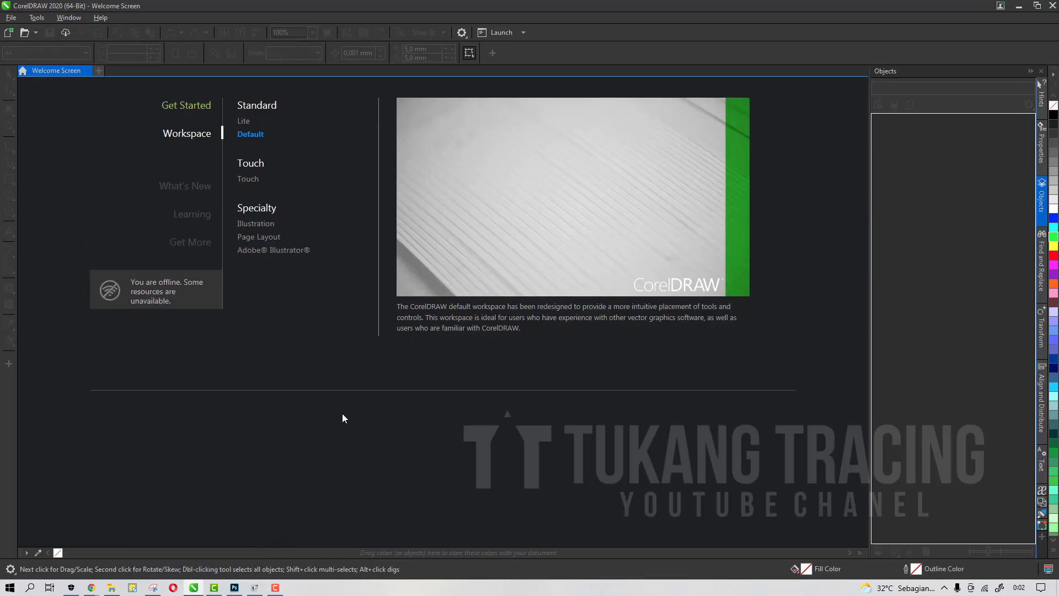
# Create a new A3 portrait document in RGB colour mode with a resolution of 300 dpi.
pyautogui.click(2, 18)
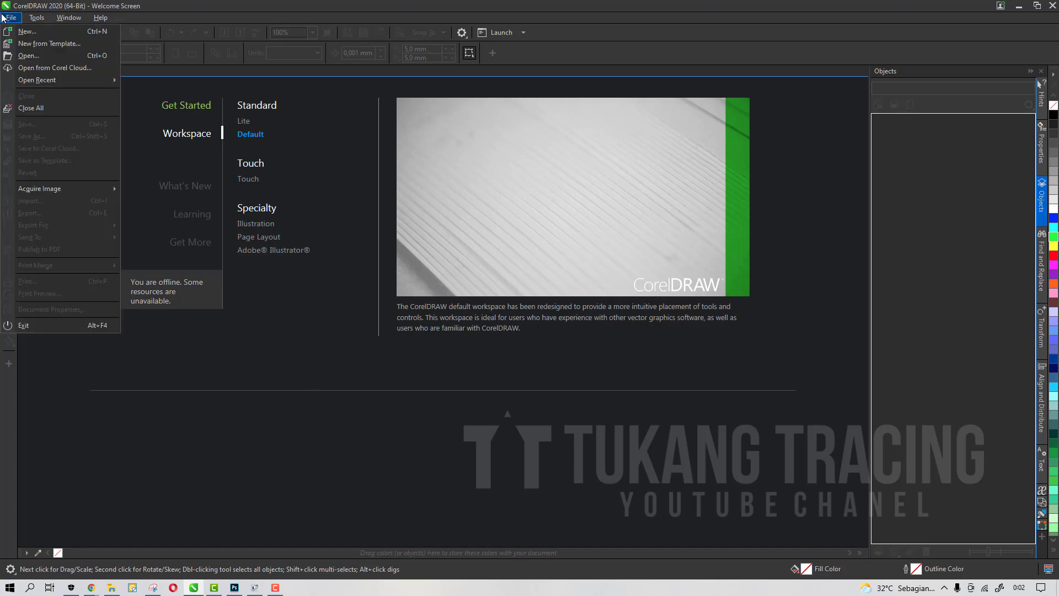
pyautogui.click(25, 32)
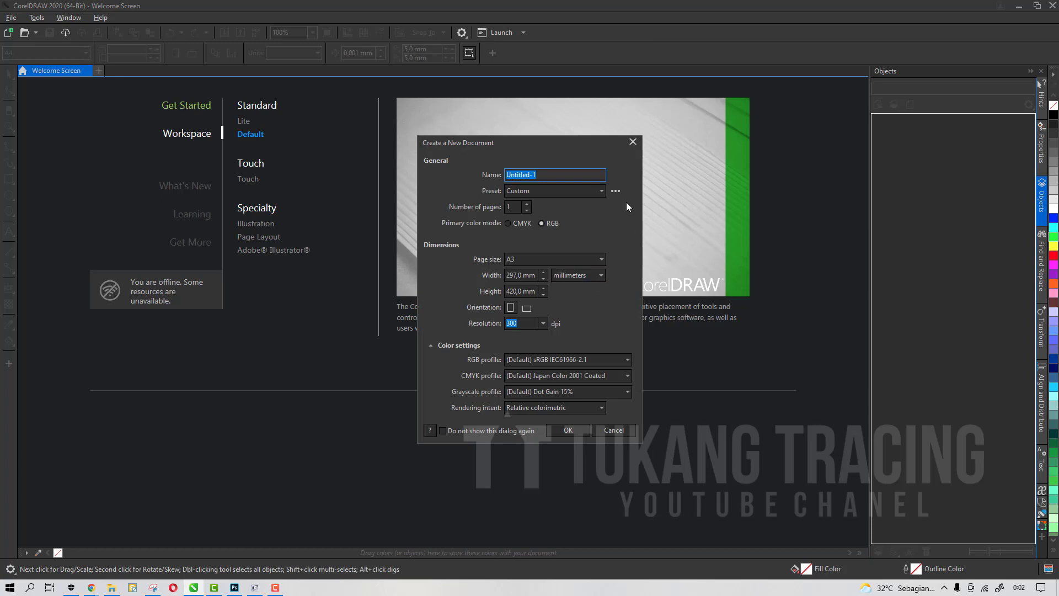
pyautogui.moveTo(558, 145); pyautogui.dragTo(508, 127)
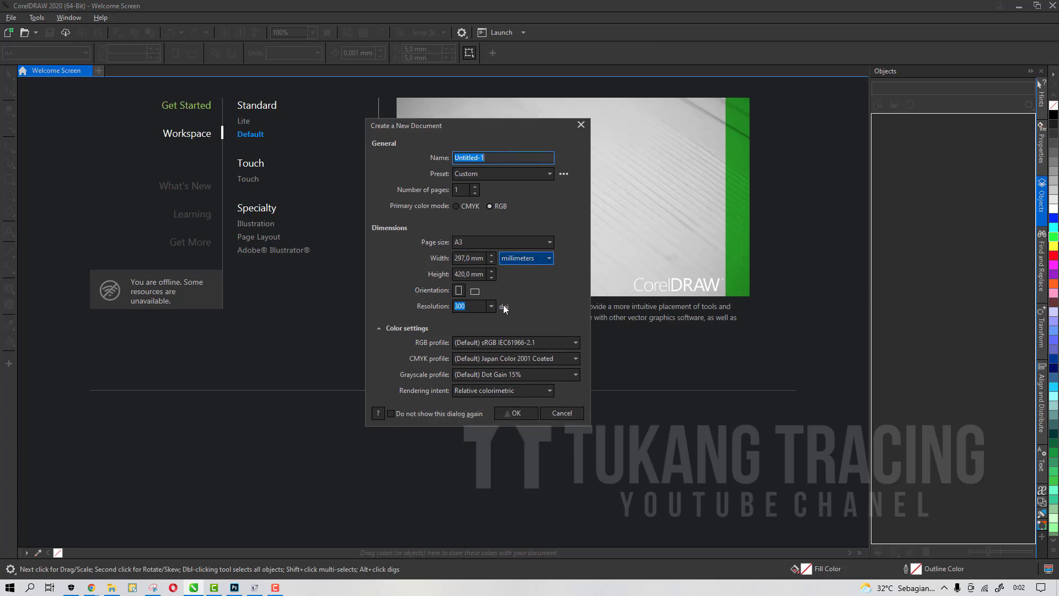
pyautogui.click(482, 307)
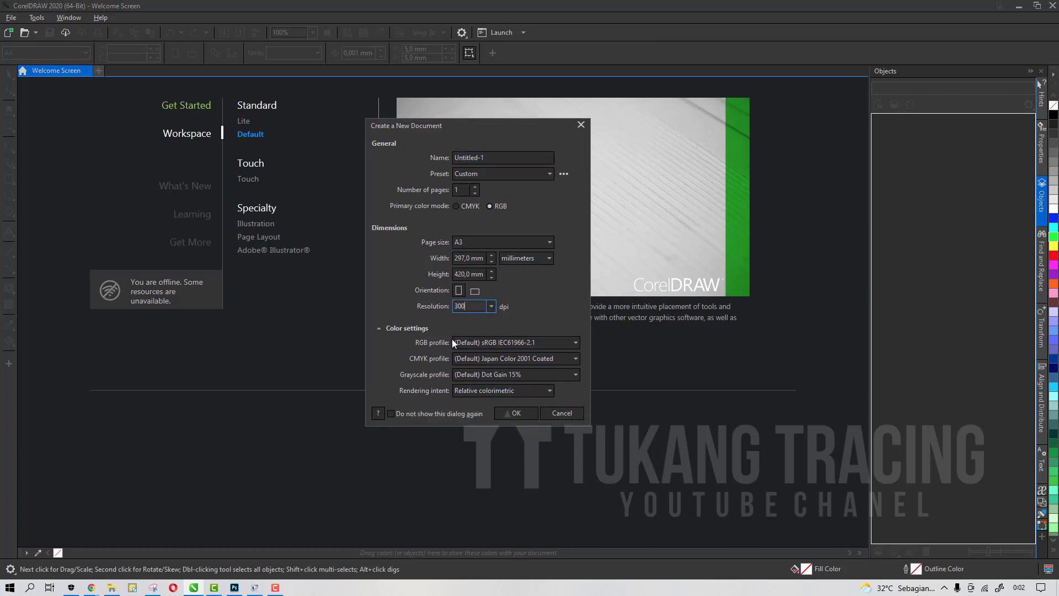
pyautogui.click(501, 412)
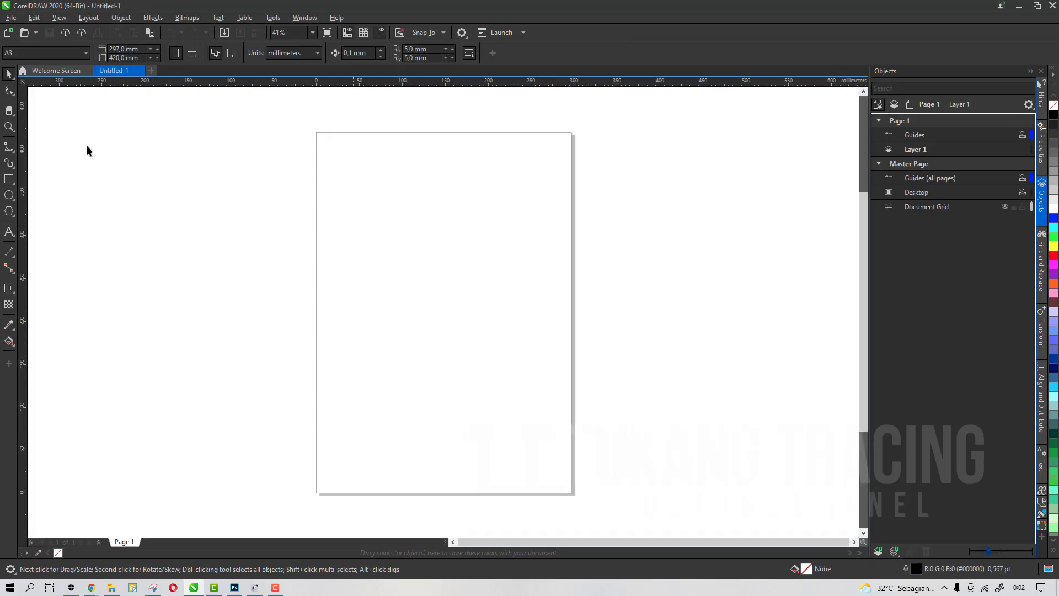
# Draw a small rectangle about 27 mm wide and 54 mm high in the upper-left part of the page.
pyautogui.click(9, 178)
pyautogui.moveTo(351, 224); pyautogui.dragTo(375, 272)
pyautogui.click(5, 75)
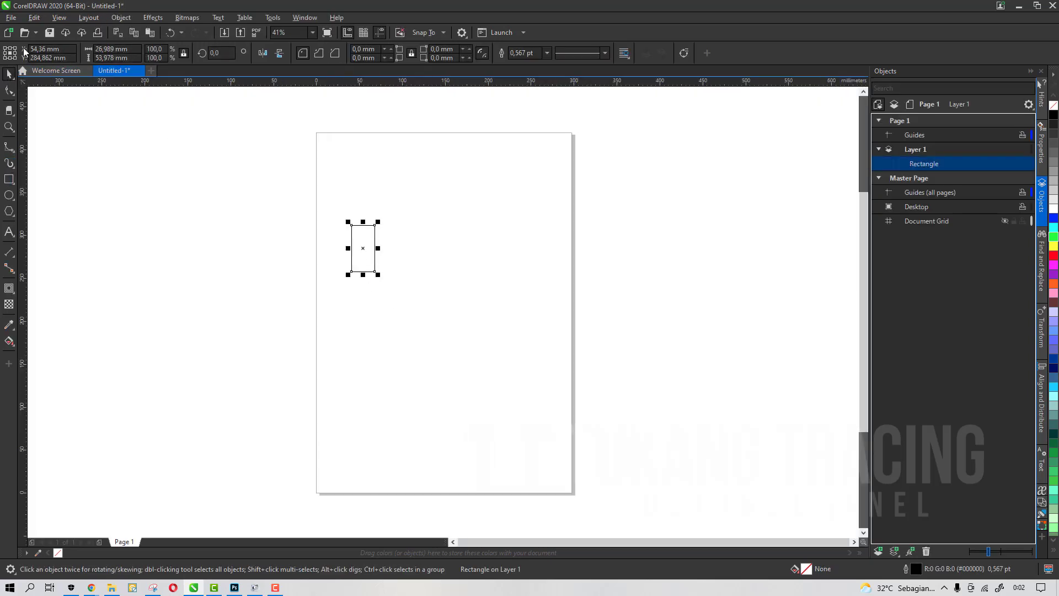
# Save the document on the Desktop as a CDR file named "axty desain kaos".
pyautogui.click(11, 17)
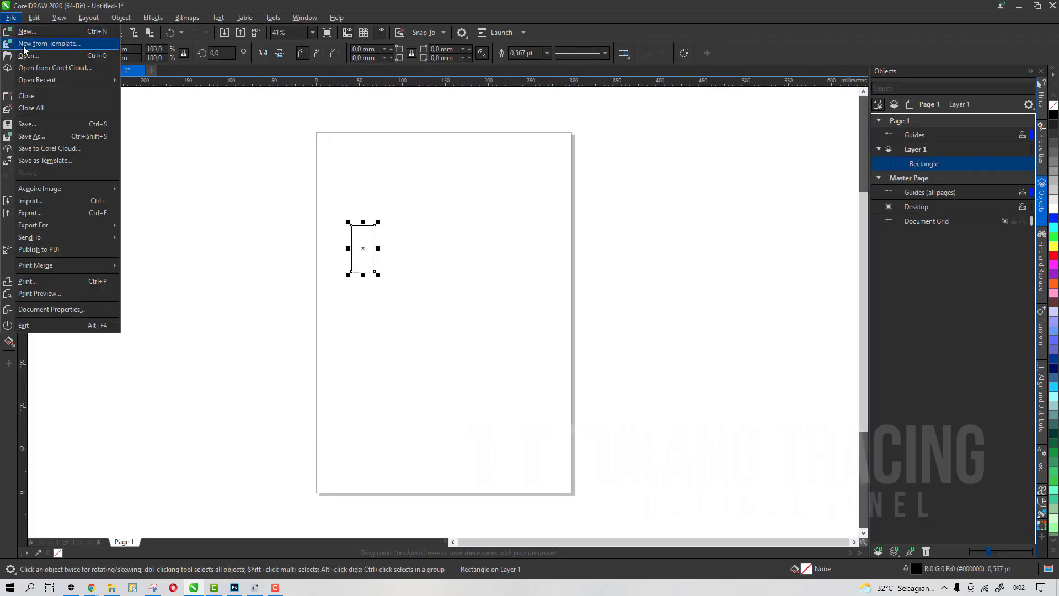
pyautogui.click(33, 125)
pyautogui.scroll(3, 672, 220)
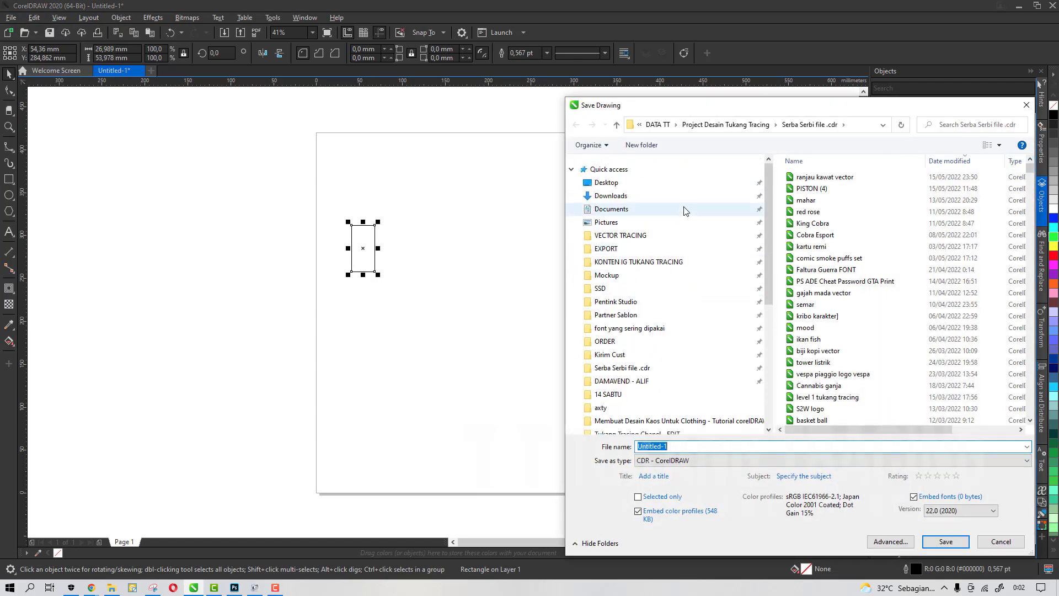
pyautogui.click(607, 182)
pyautogui.doubleClick(661, 446)
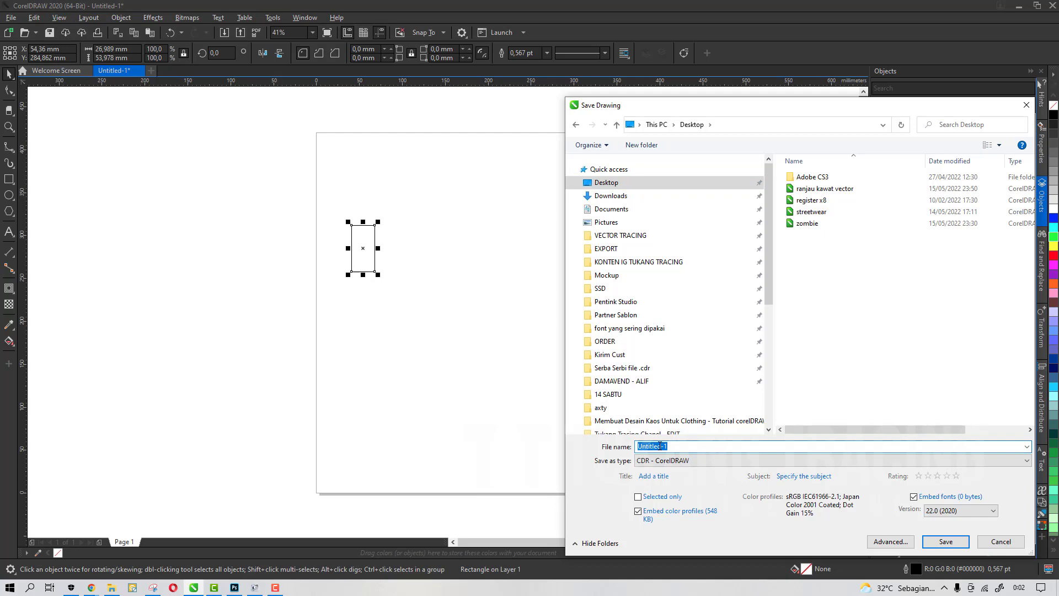
pyautogui.write('axty desain kaos')
pyautogui.press('Return')
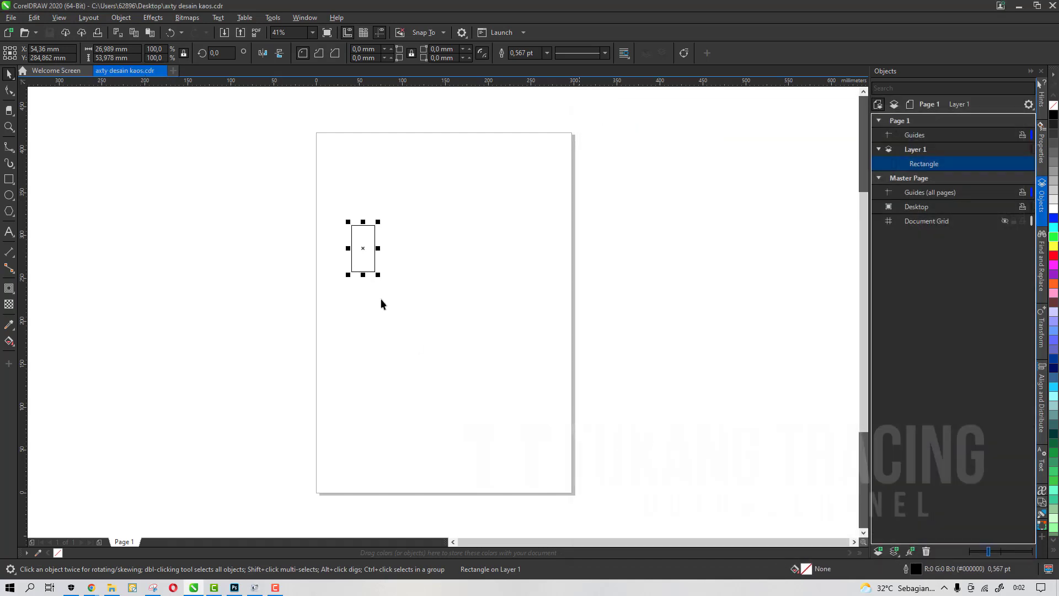
# Delete the small rectangle from the page and save the document again.
pyautogui.press('Delete')
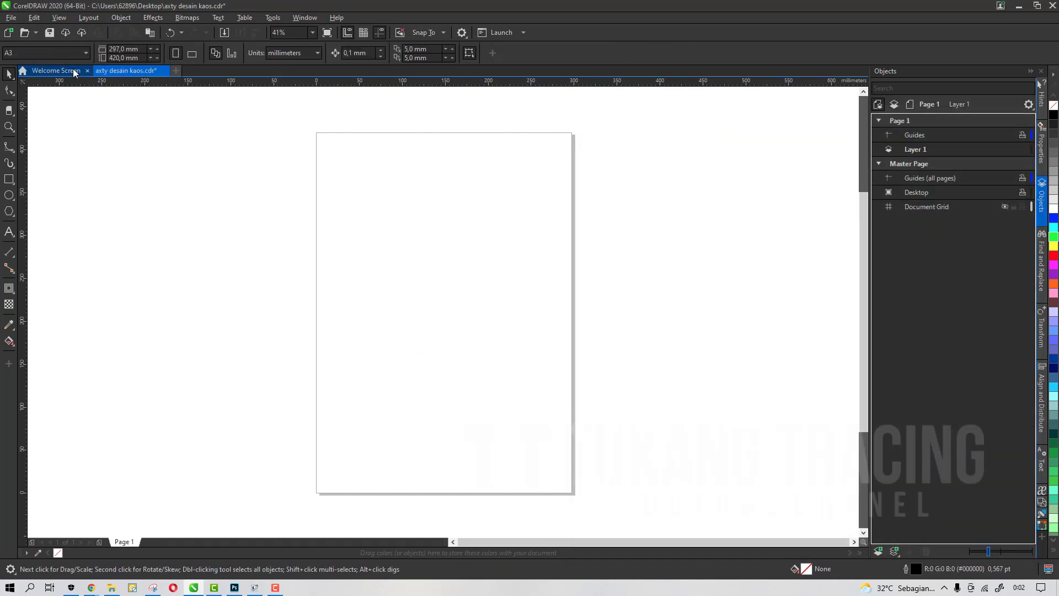
pyautogui.click(49, 32)
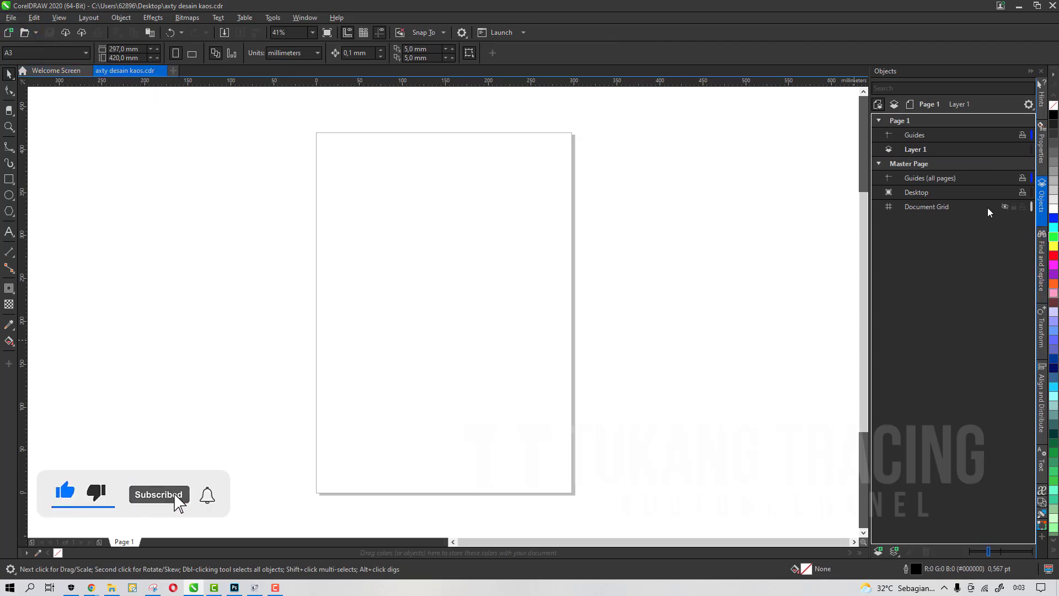
# Check the list of available dockers and select Layer 1 on Page 1.
pyautogui.click(304, 17)
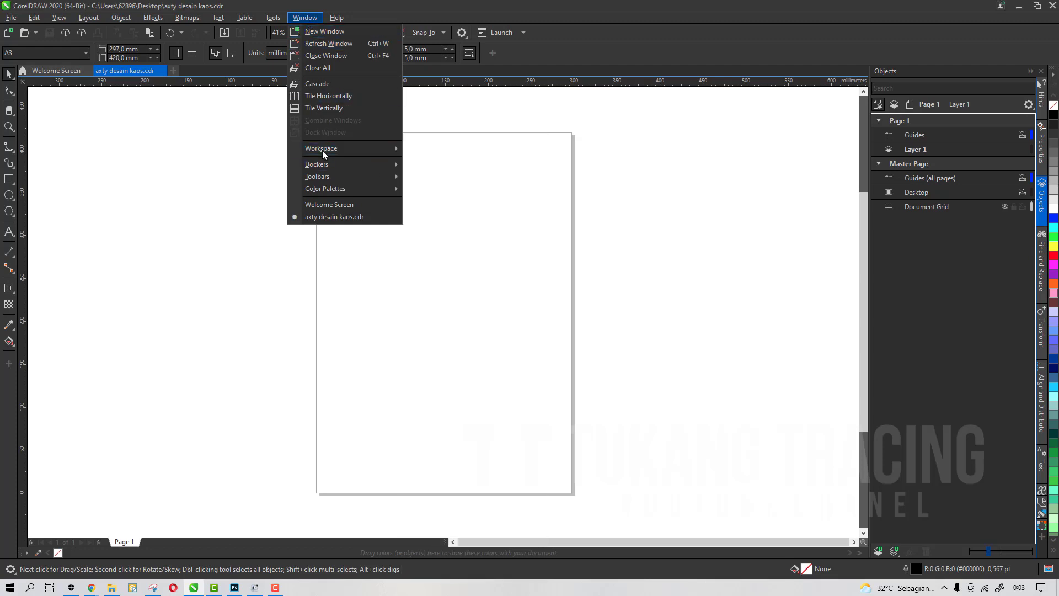
pyautogui.moveTo(328, 169)
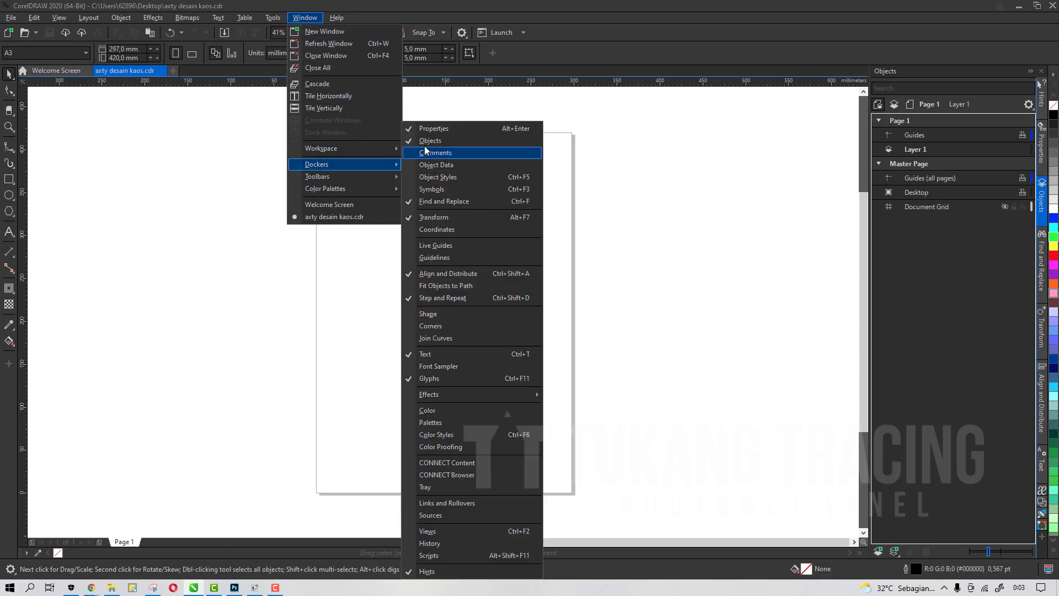
pyautogui.click(641, 182)
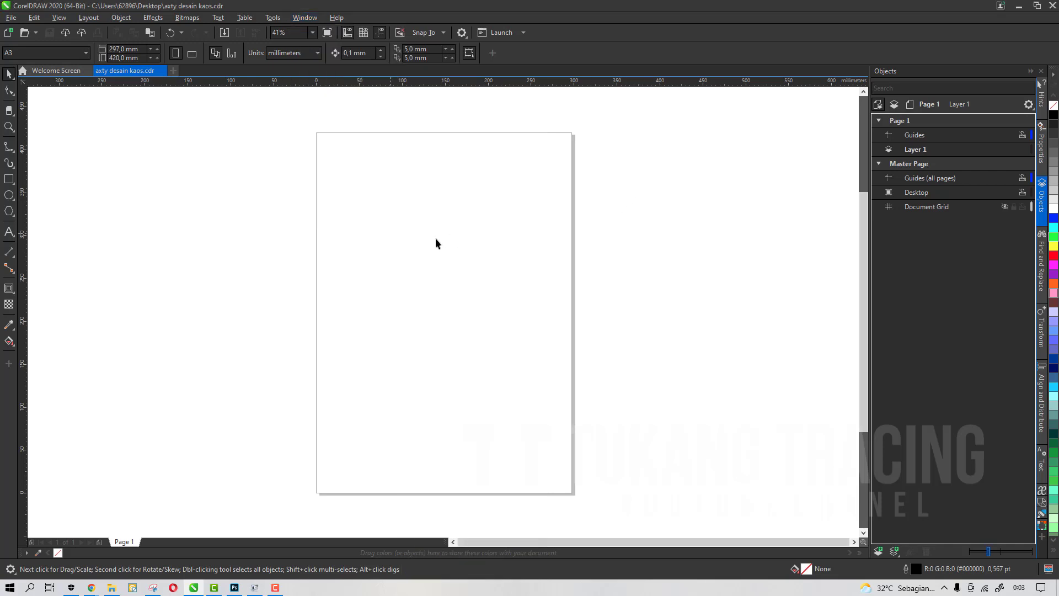
pyautogui.click(916, 150)
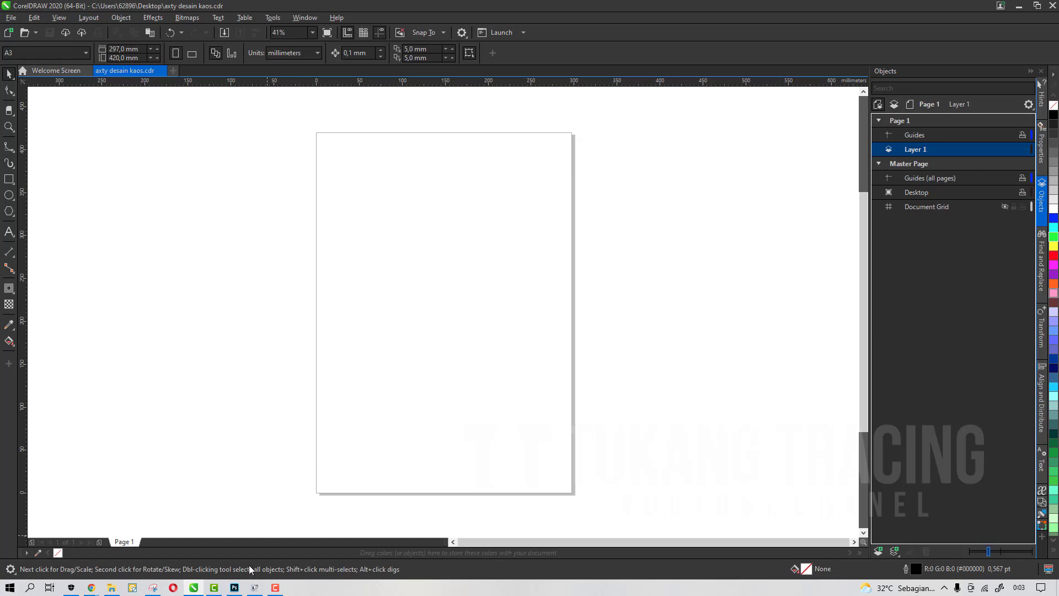
# Switch to Photoshop and examine the hand-drawn AXTY design sketch, including its lettering, barbed wire, framed pattern and notes.
pyautogui.click(234, 587)
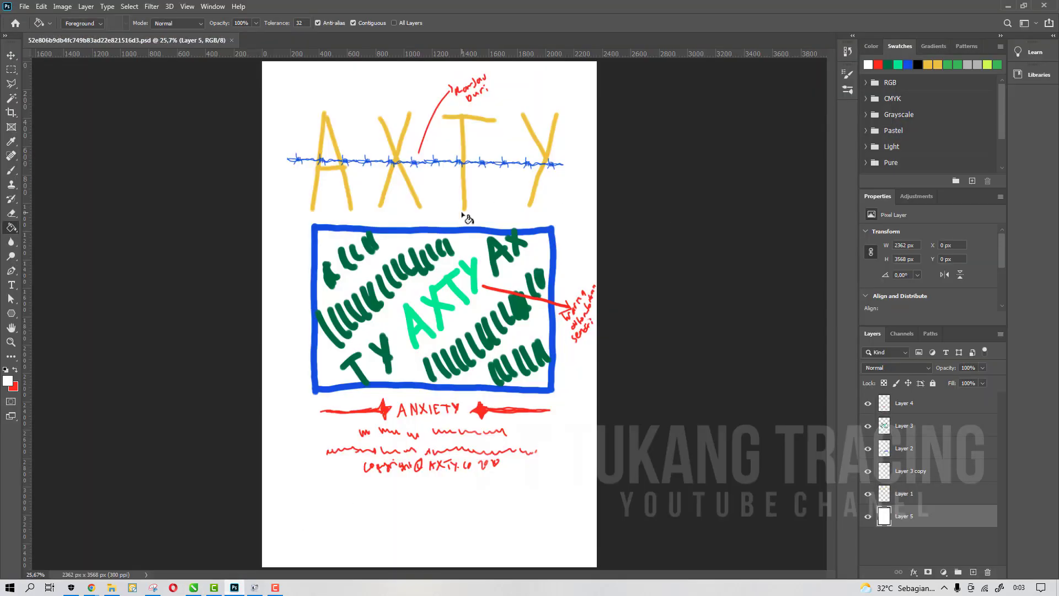
pyautogui.click(11, 56)
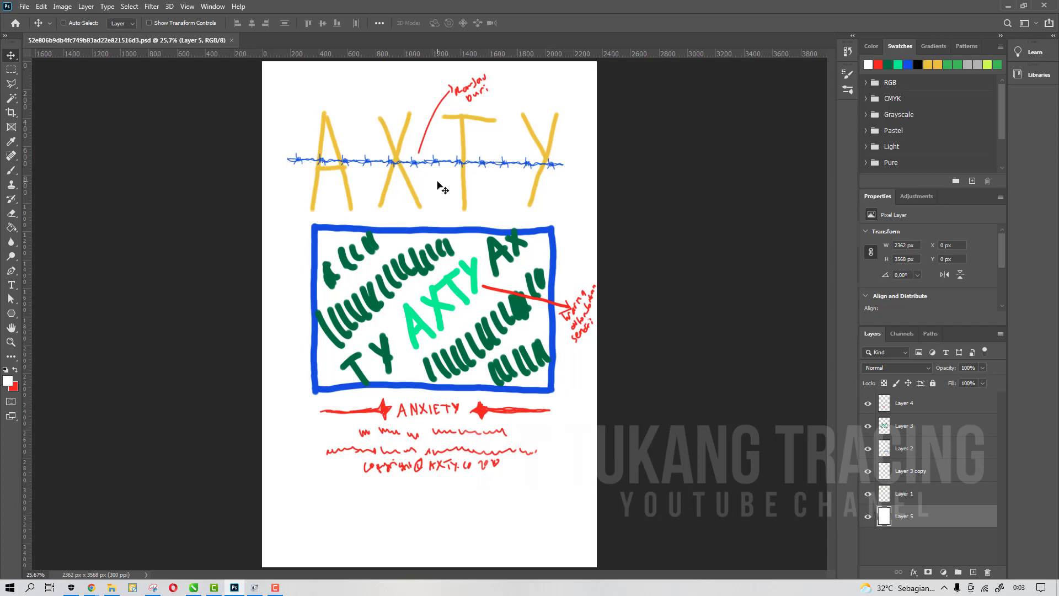
pyautogui.scroll(4, 438, 182)
pyautogui.scroll(-4, 435, 187)
pyautogui.scroll(3, 505, 185)
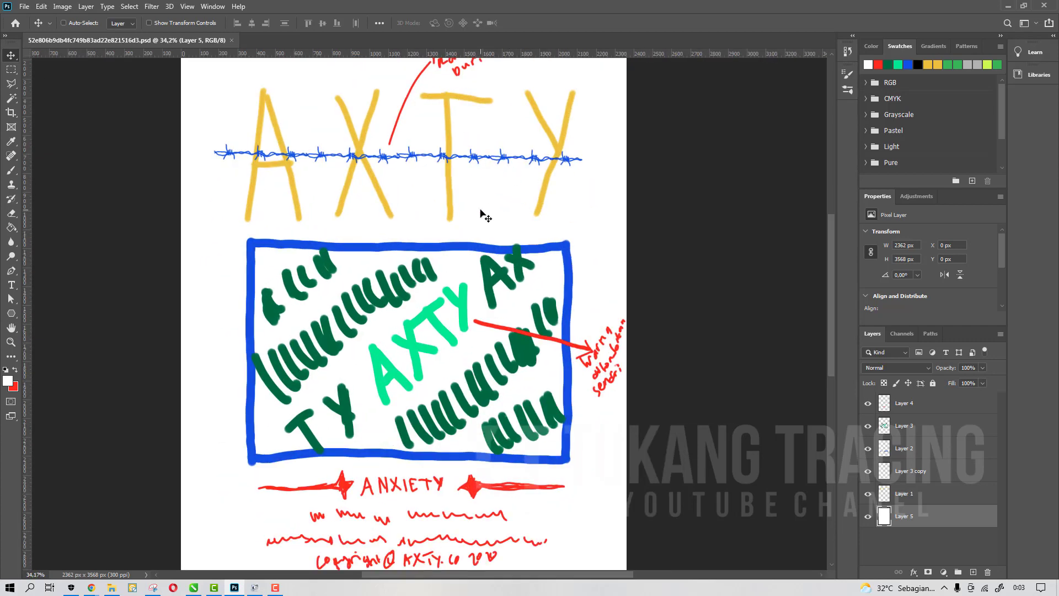
pyautogui.scroll(3, 481, 213)
pyautogui.scroll(-2, 479, 226)
pyautogui.scroll(1, 477, 222)
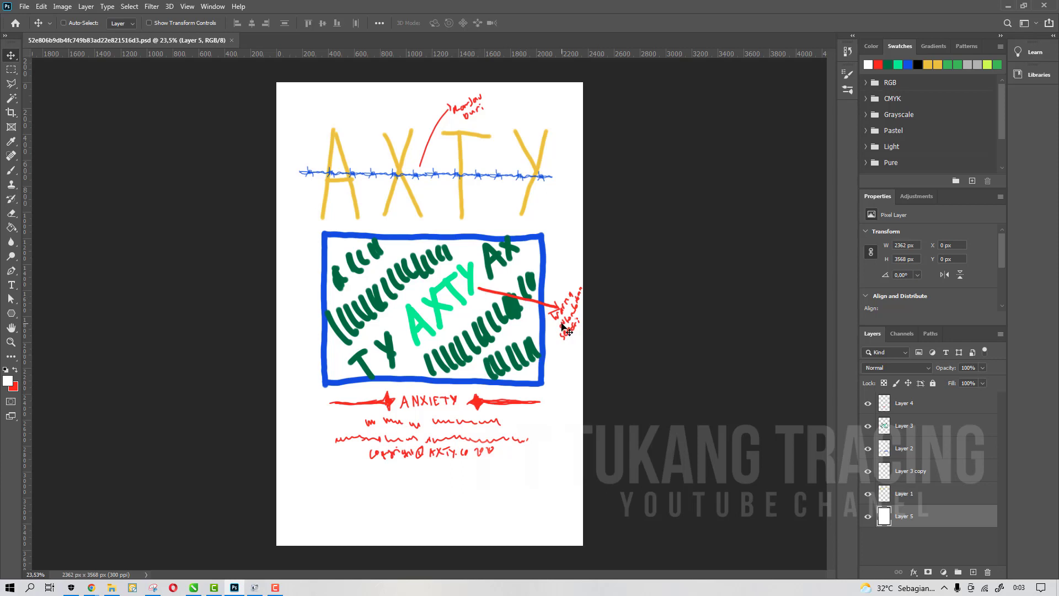
pyautogui.scroll(1, 475, 172)
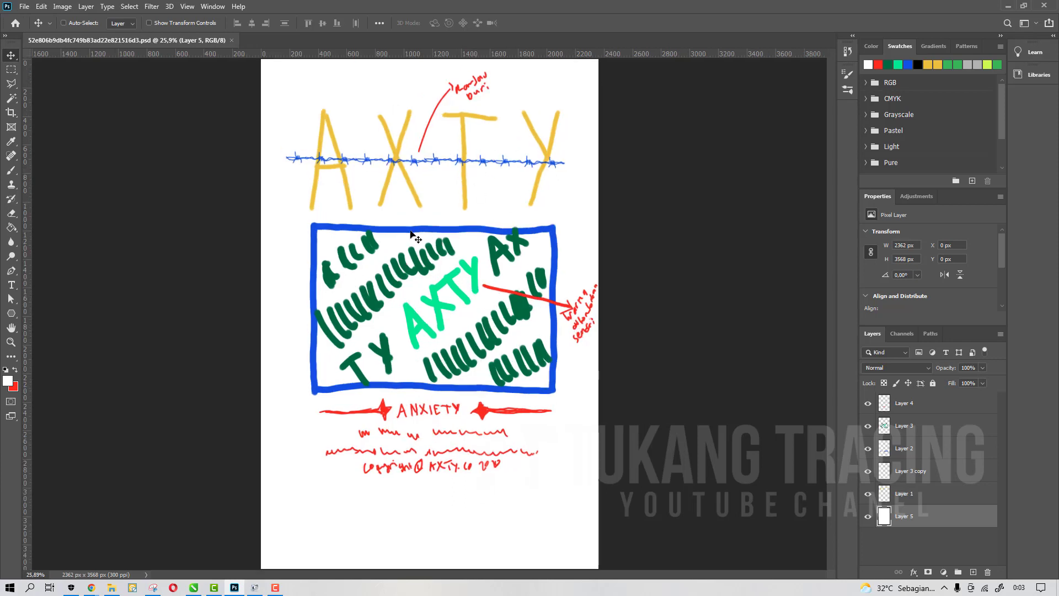
# Capture the AXTY sketch with Snipping Tool, copy the snip to the clipboard and switch back to CorelDRAW.
pyautogui.click(154, 587)
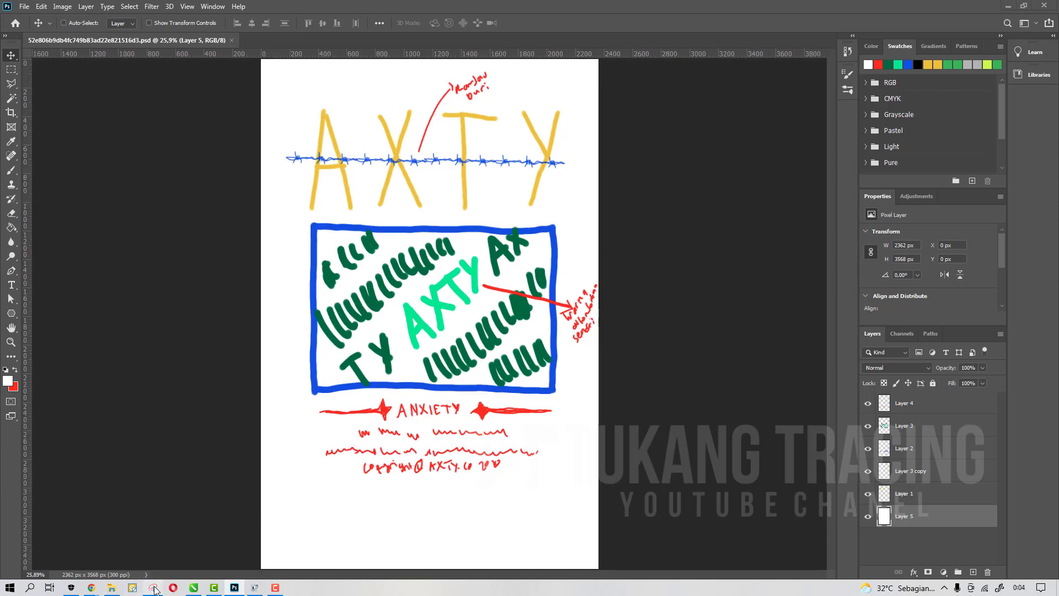
pyautogui.click(169, 52)
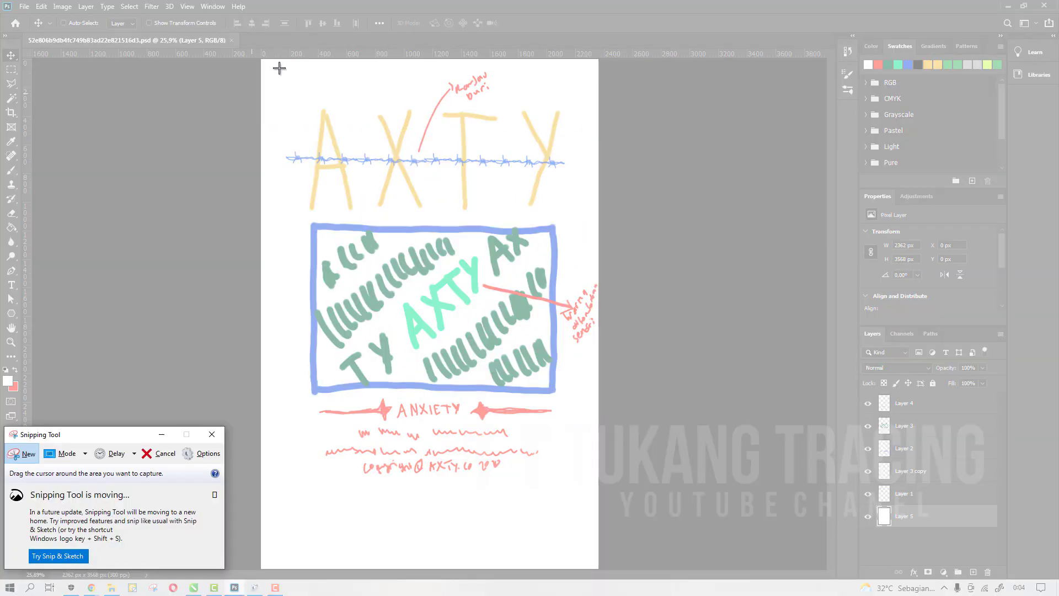
pyautogui.moveTo(279, 66)
pyautogui.mouseDown()
pyautogui.moveTo(586, 534)
pyautogui.moveTo(586, 513)
pyautogui.moveTo(598, 515)
pyautogui.mouseUp()
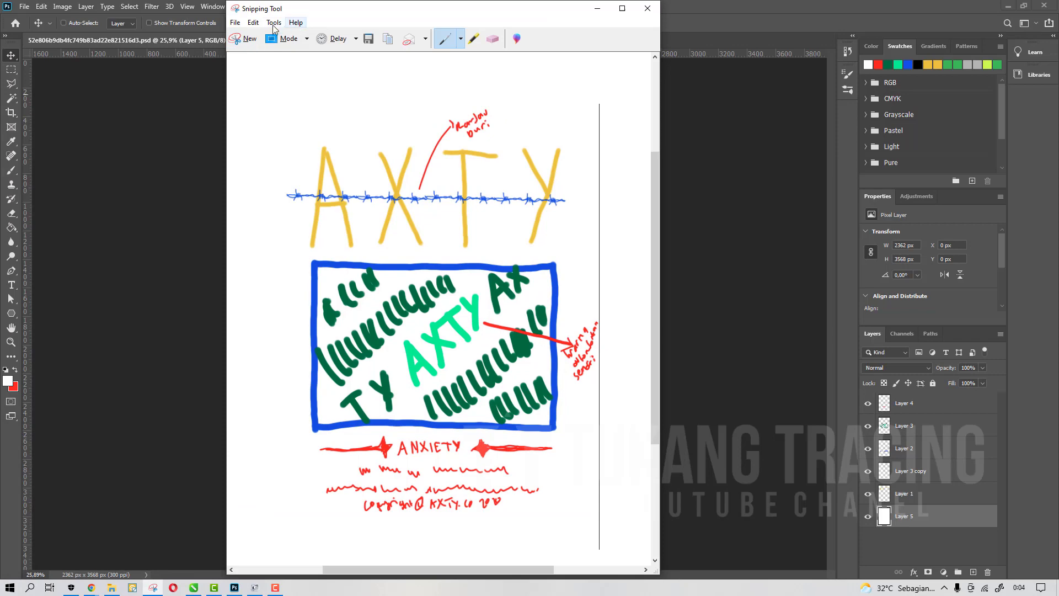
pyautogui.click(253, 24)
pyautogui.click(262, 35)
pyautogui.click(203, 589)
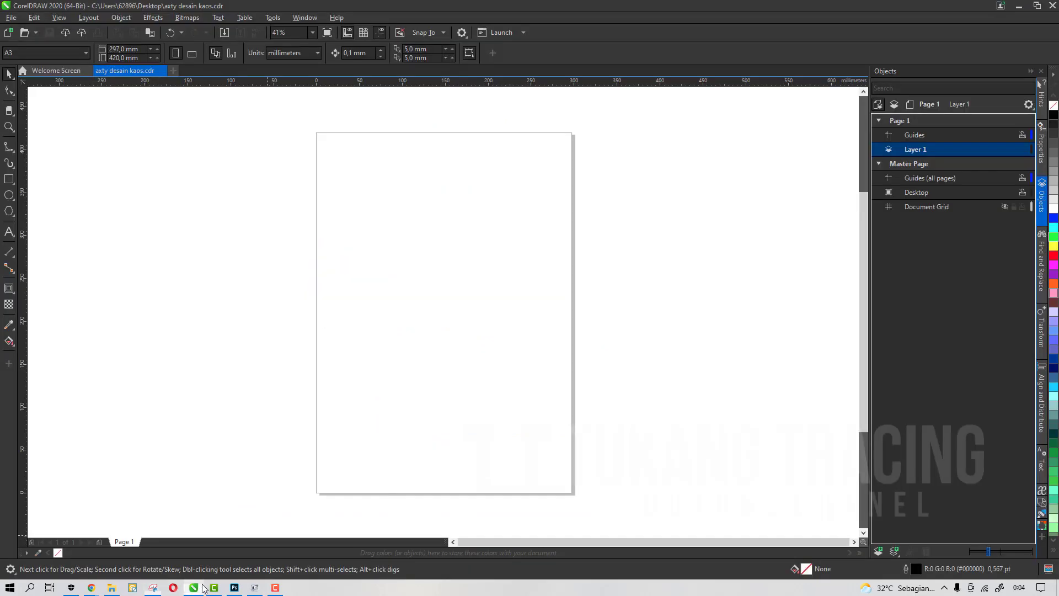
# Paste the captured AXTY sketch into the document and place it beside the page as a reference.
pyautogui.rightClick(474, 254)
pyautogui.click(491, 340)
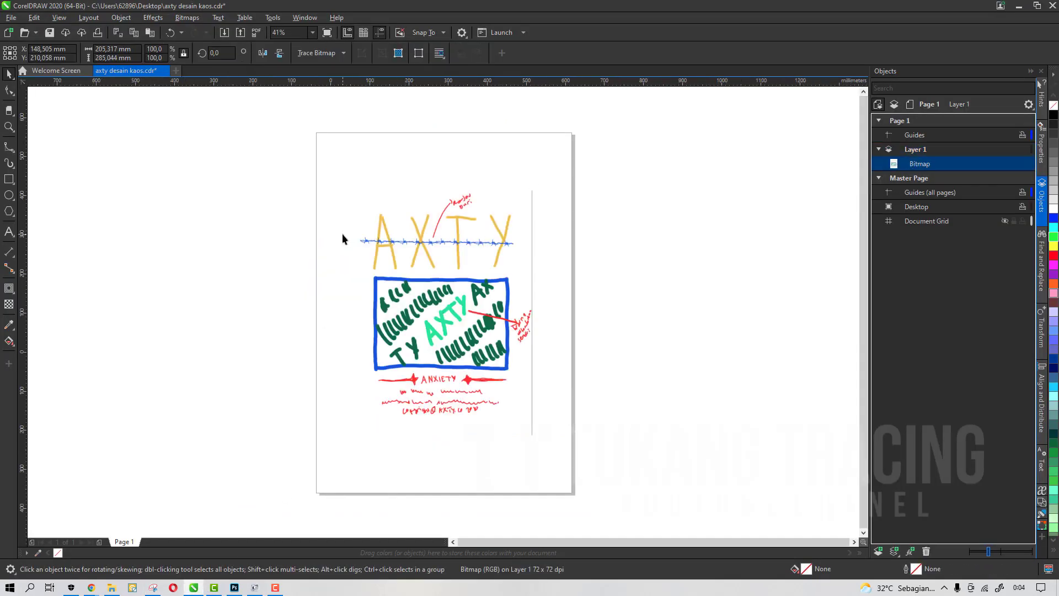
pyautogui.scroll(-1, 342, 236)
pyautogui.moveTo(385, 262); pyautogui.dragTo(540, 287)
pyautogui.scroll(1, 446, 244)
pyautogui.press('Escape')
pyautogui.scroll(1, 545, 309)
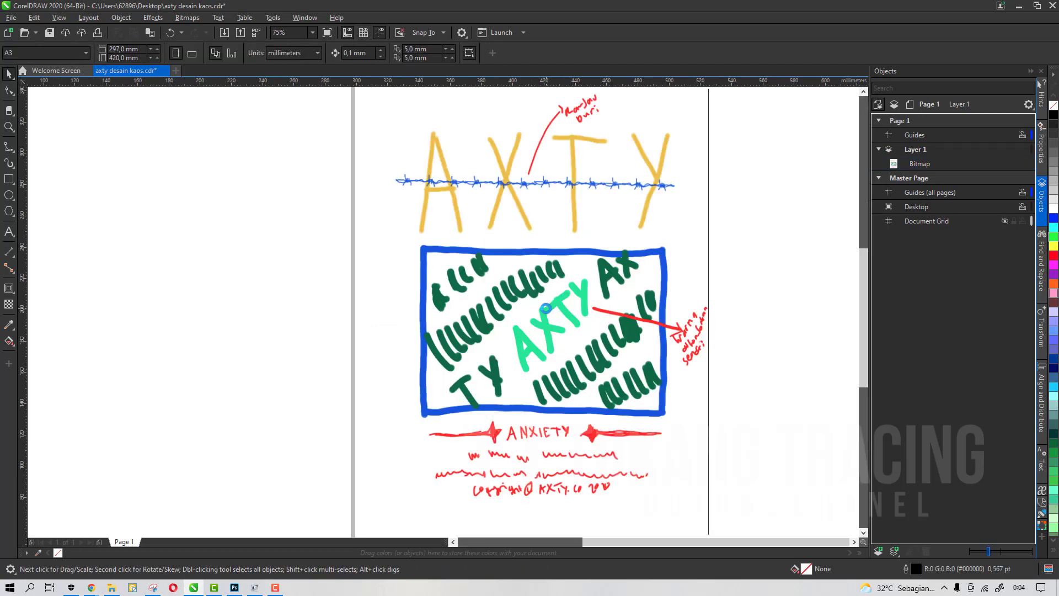
pyautogui.scroll(-1, 545, 309)
pyautogui.click(545, 309)
pyautogui.click(391, 247)
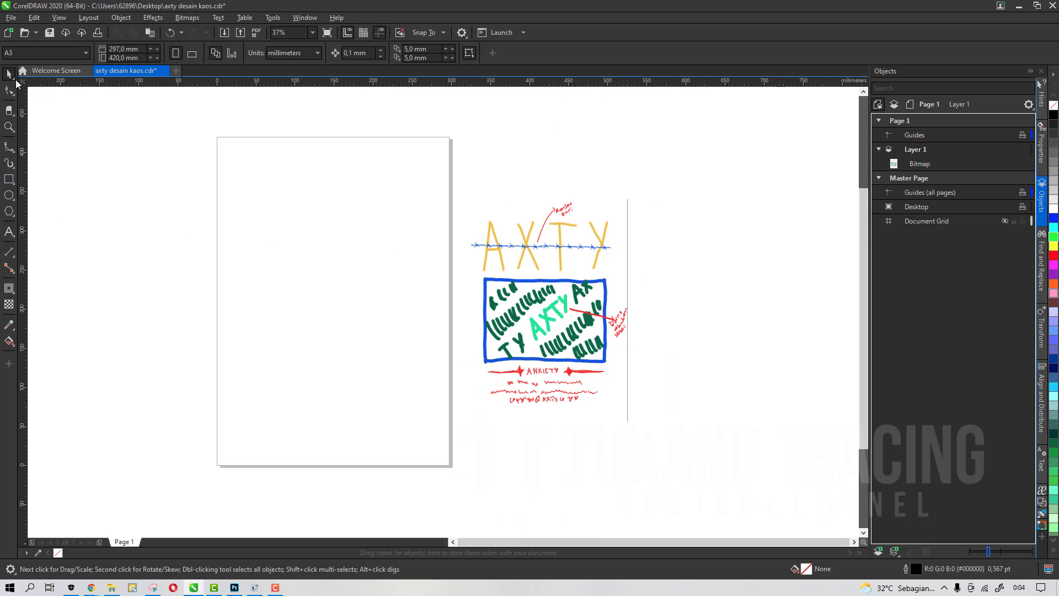
# Create a page-sized rectangle as the background, fill it black and remove its outline.
pyautogui.click(13, 181)
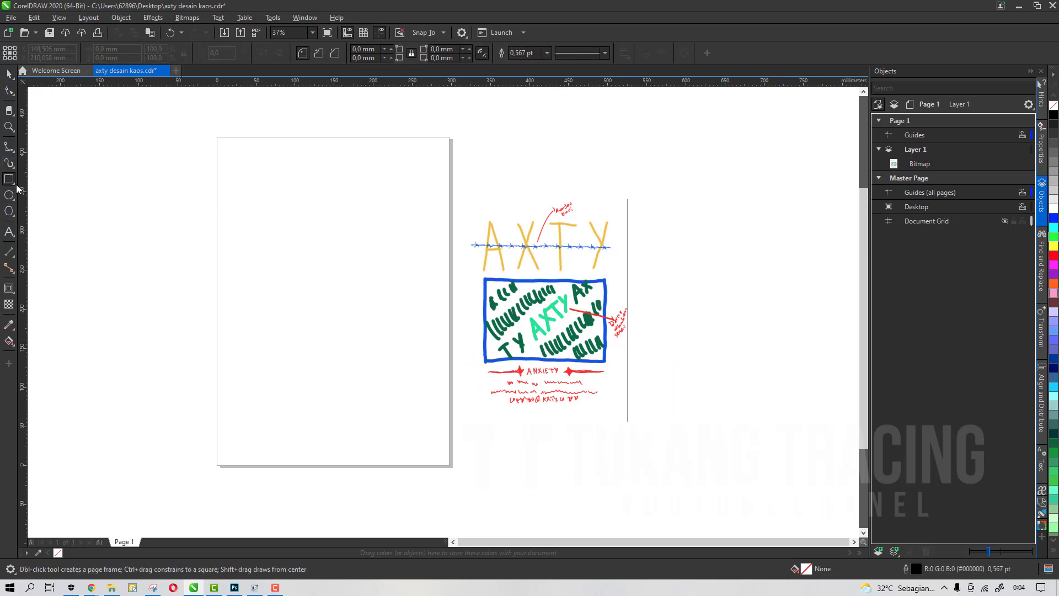
pyautogui.click(15, 185)
pyautogui.click(10, 178)
pyautogui.doubleClick(11, 181)
pyautogui.click(10, 74)
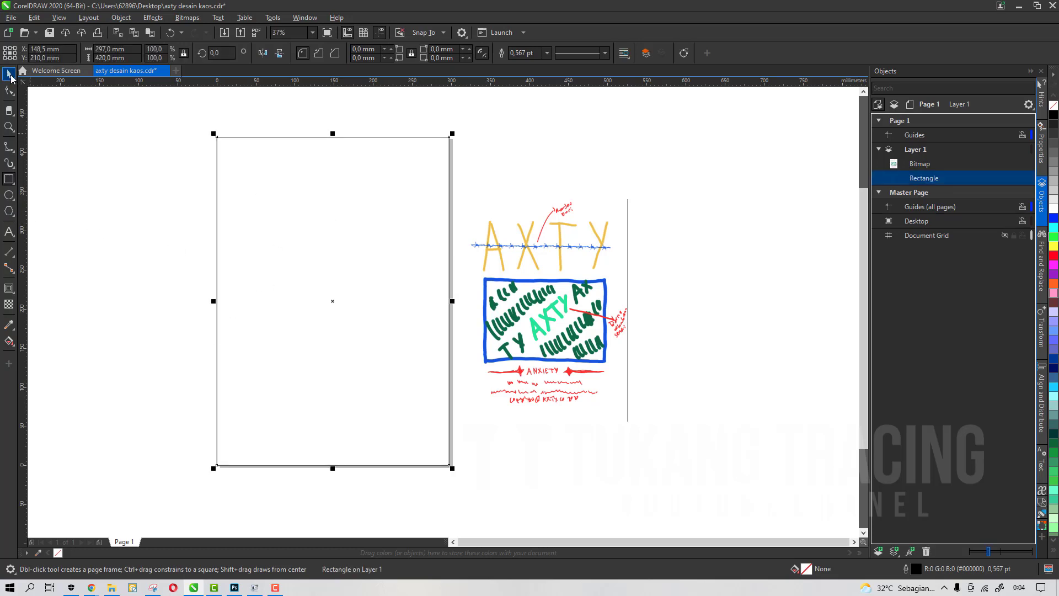
pyautogui.click(1053, 116)
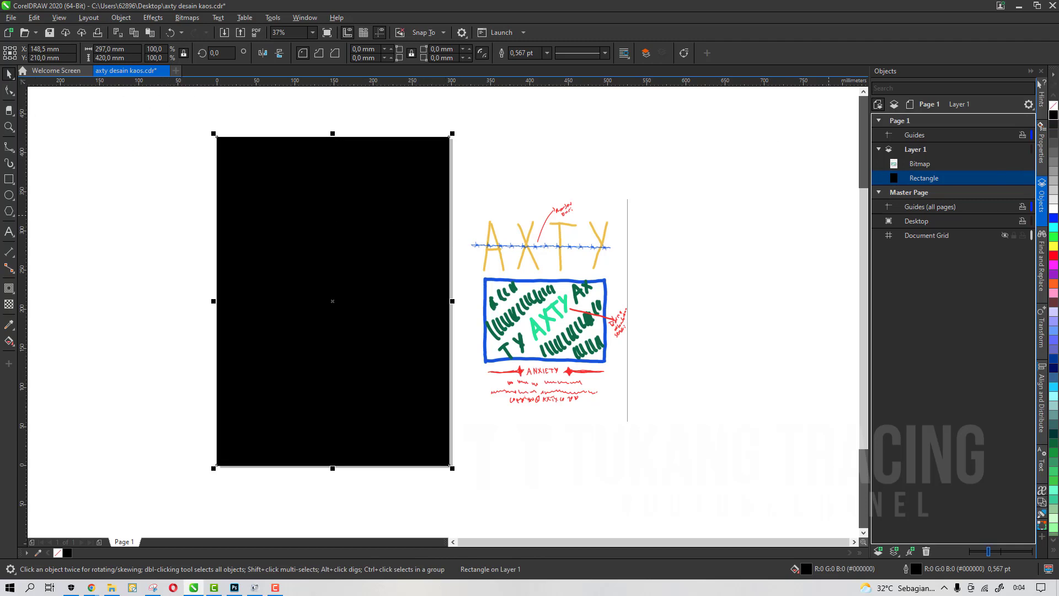
pyautogui.rightClick(1053, 105)
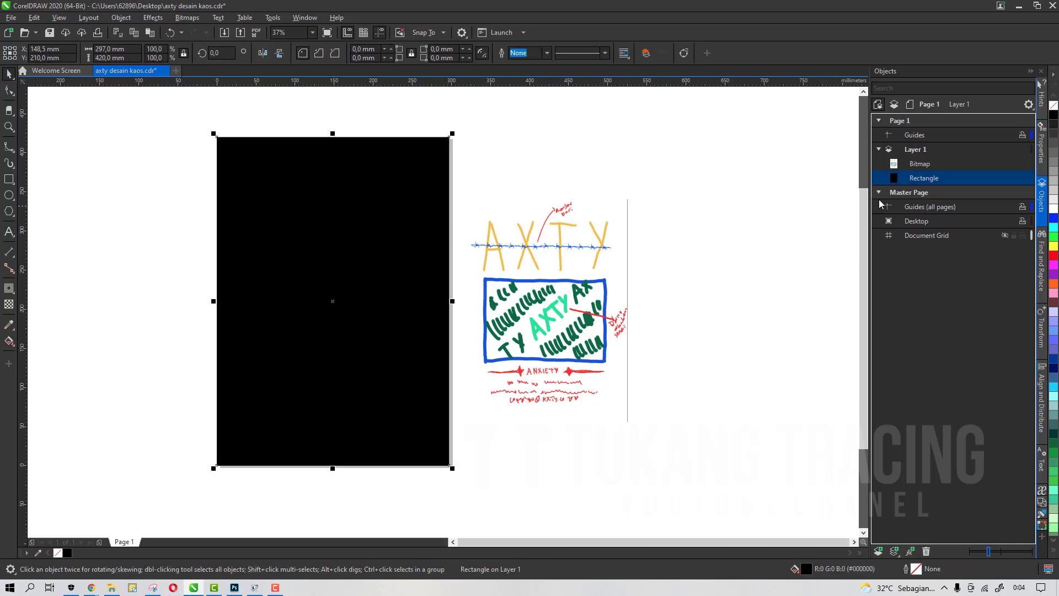
# Lock Layer 1 with the sketch and black background, and add a new layer above it.
pyautogui.click(910, 150)
pyautogui.click(878, 149)
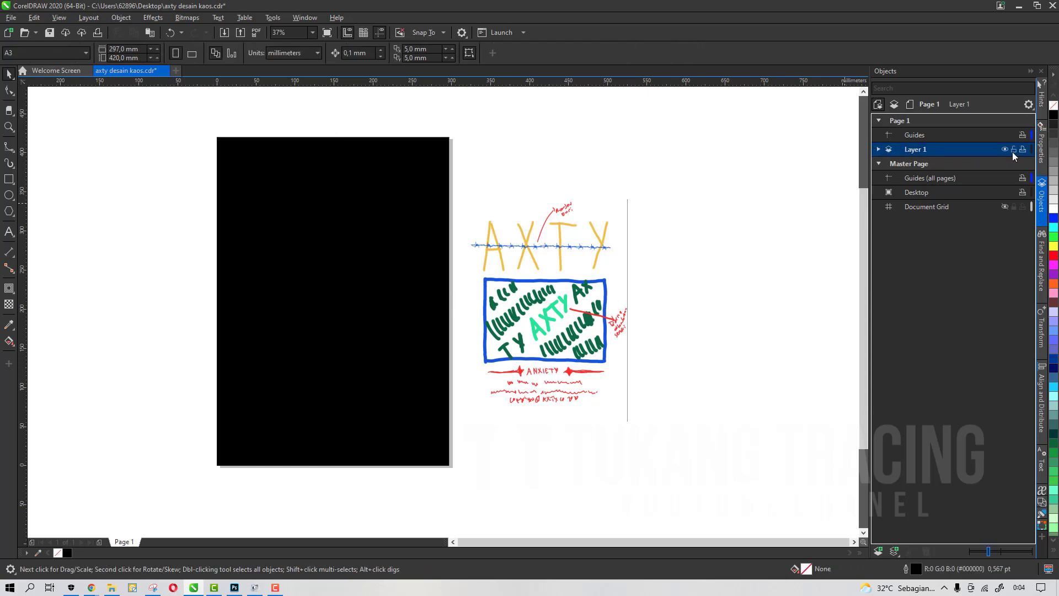
pyautogui.moveTo(347, 184)
pyautogui.mouseDown()
pyautogui.moveTo(582, 305)
pyautogui.moveTo(691, 340)
pyautogui.mouseUp()
pyautogui.moveTo(455, 265)
pyautogui.mouseDown()
pyautogui.moveTo(597, 311)
pyautogui.moveTo(553, 289)
pyautogui.moveTo(395, 316)
pyautogui.mouseUp()
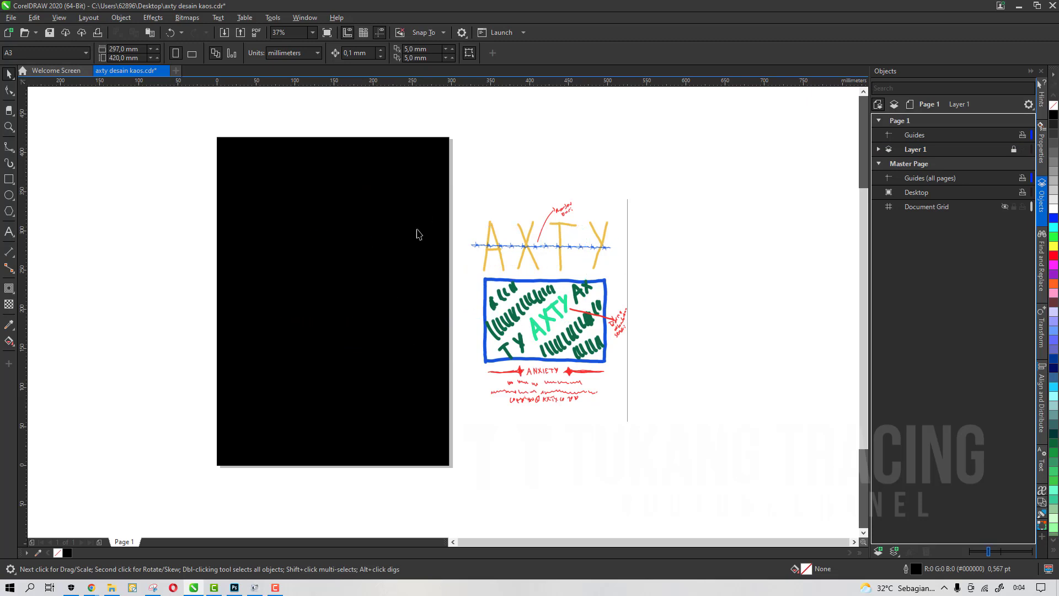
pyautogui.click(914, 154)
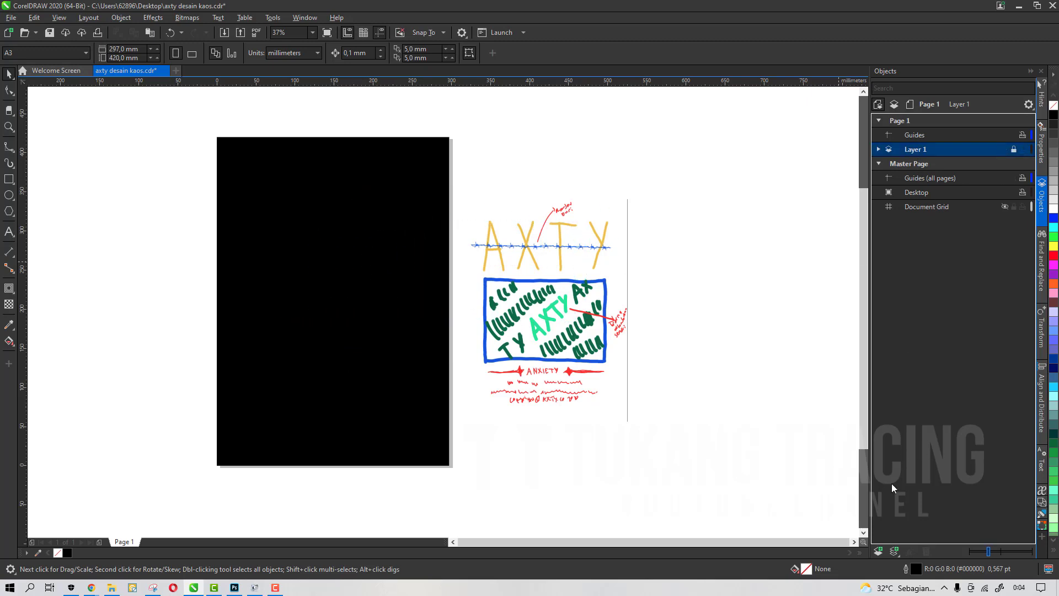
pyautogui.click(877, 551)
pyautogui.click(901, 153)
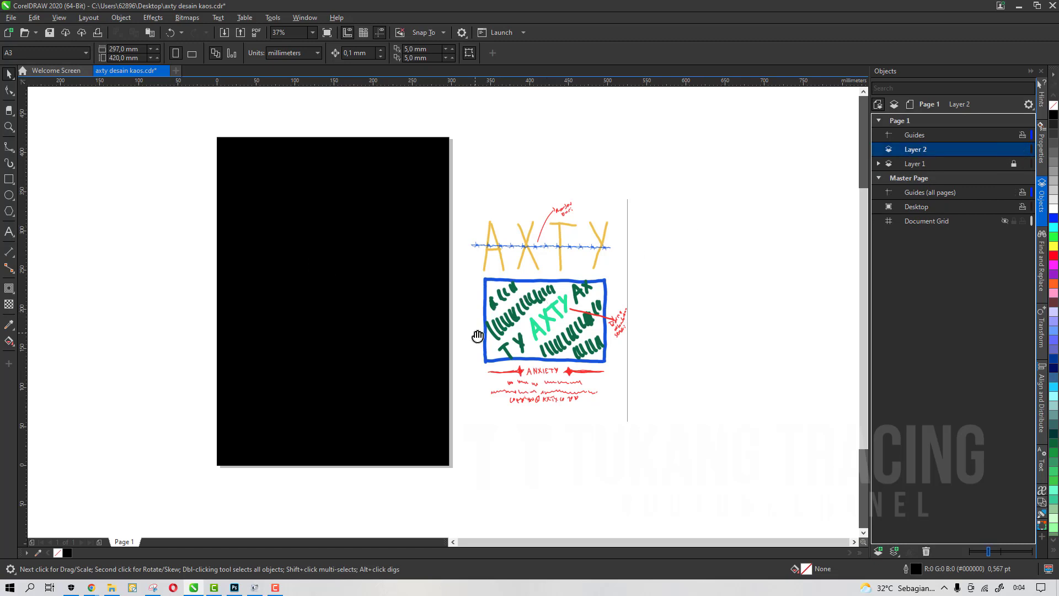
# Add the artistic text "AXTY" in the upper part of the black page and fill it yellow.
pyautogui.press('h')
pyautogui.moveTo(477, 336)
pyautogui.mouseDown()
pyautogui.moveTo(509, 347)
pyautogui.moveTo(518, 326)
pyautogui.moveTo(528, 330)
pyautogui.mouseUp()
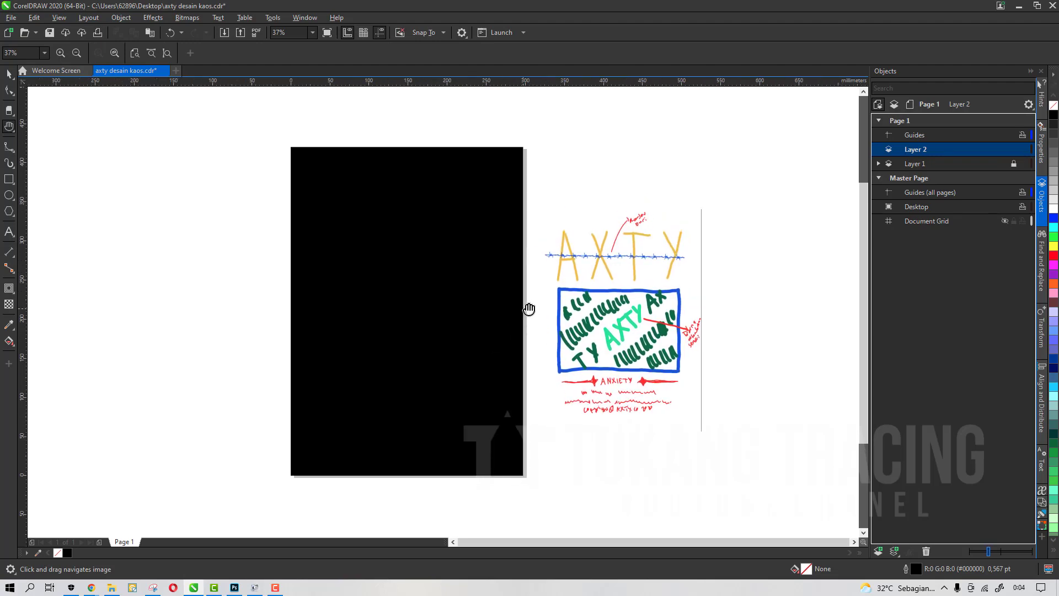
pyautogui.scroll(2, 552, 270)
pyautogui.scroll(-3, 539, 232)
pyautogui.scroll(3, 539, 255)
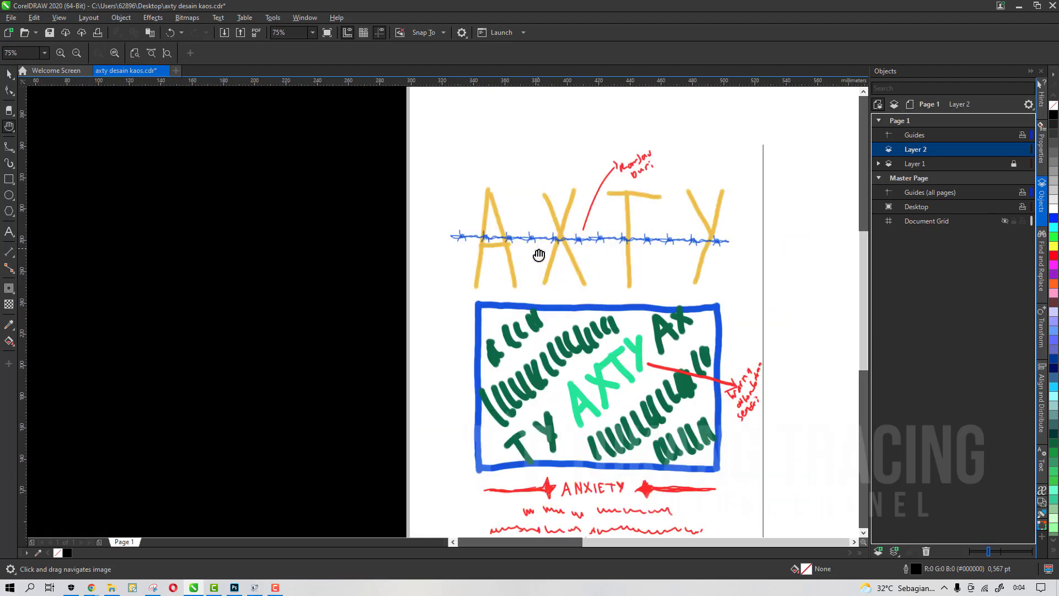
pyautogui.scroll(-3, 495, 227)
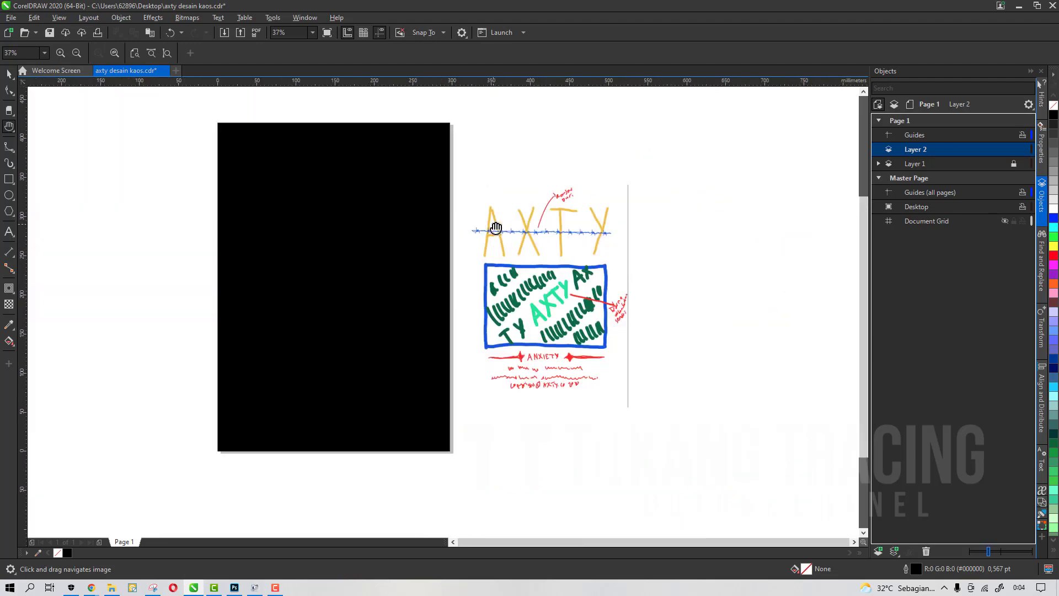
pyautogui.click(9, 232)
pyautogui.click(258, 198)
pyautogui.write('AX')
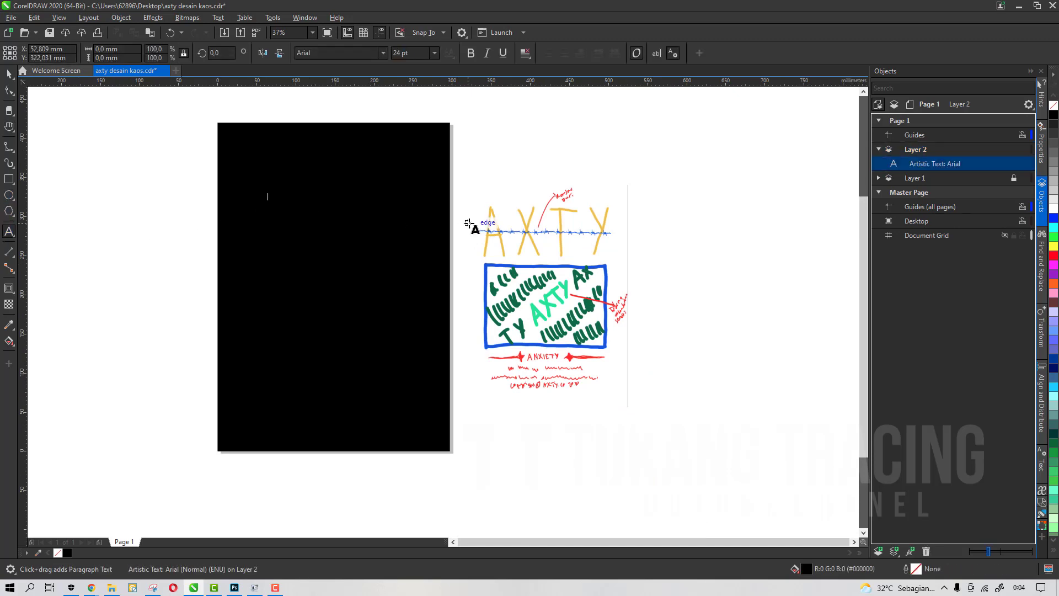
pyautogui.click(9, 74)
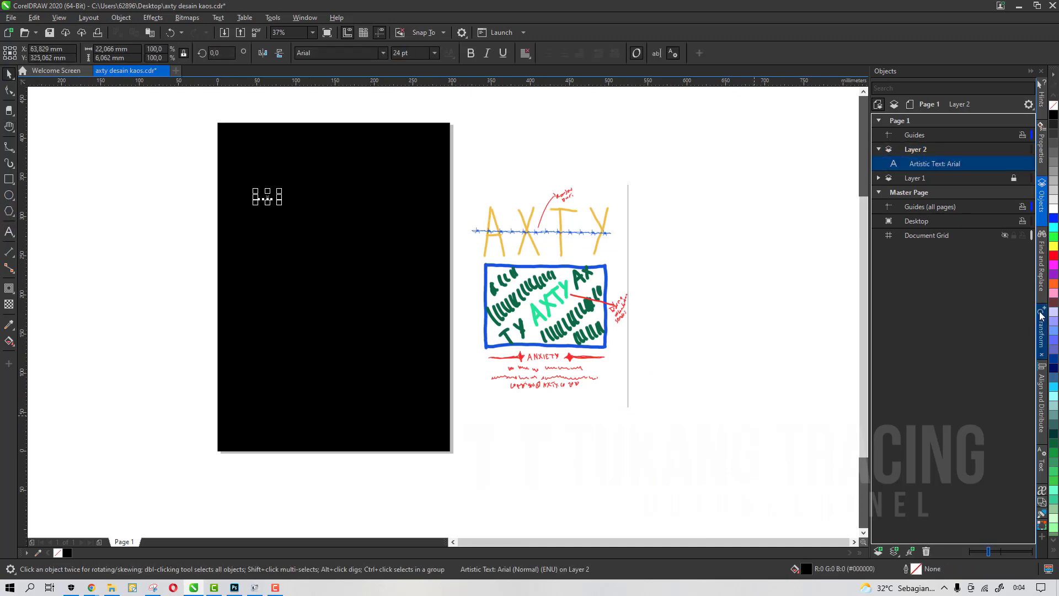
pyautogui.click(1053, 245)
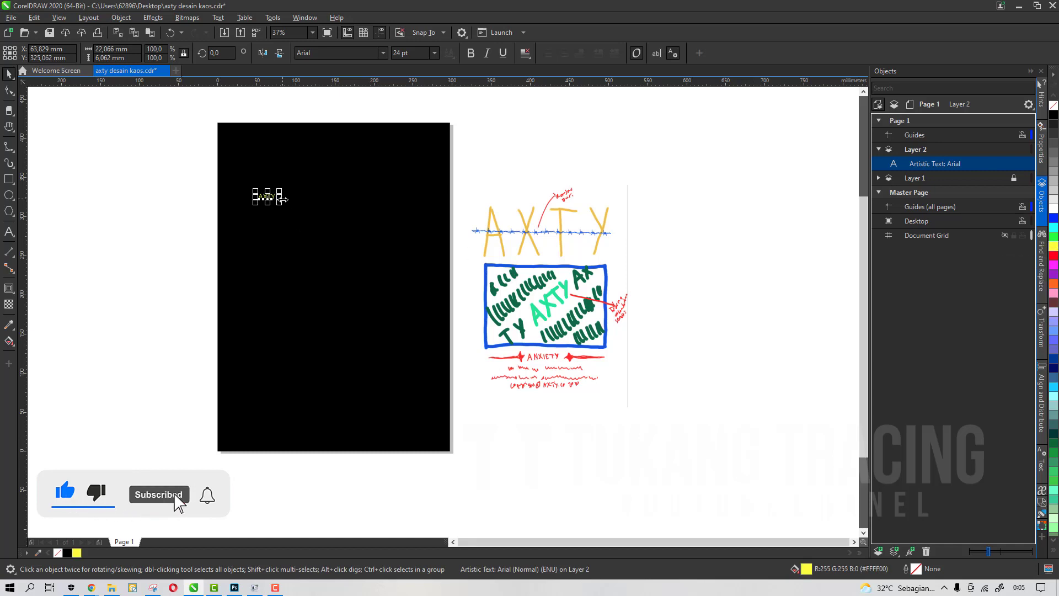
# Enlarge the AXTY text to about 160 pt and change its font to Bright DEMO.
pyautogui.moveTo(337, 239); pyautogui.dragTo(367, 196)
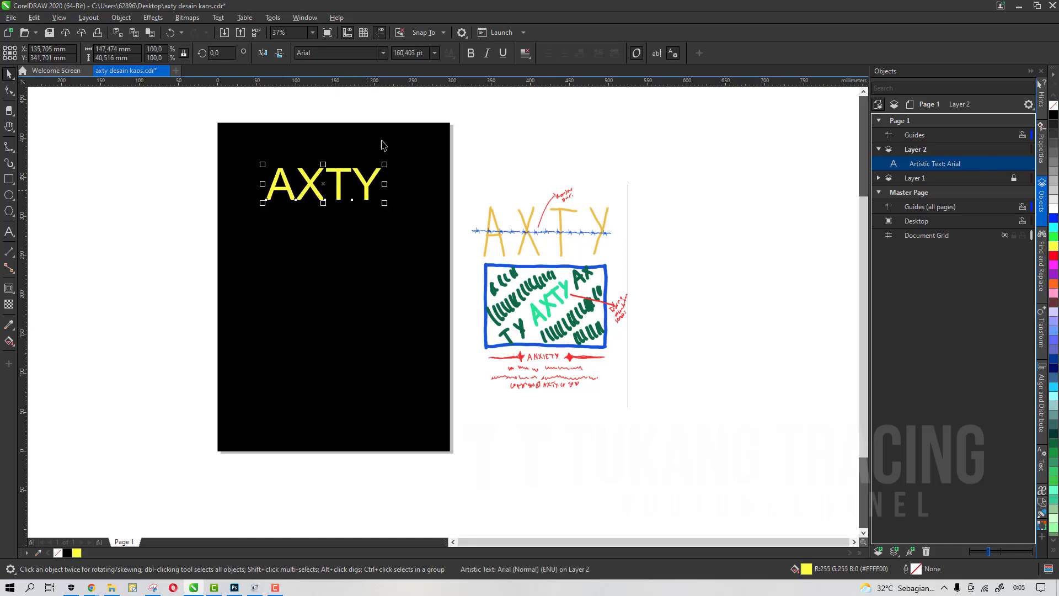
pyautogui.write('B')
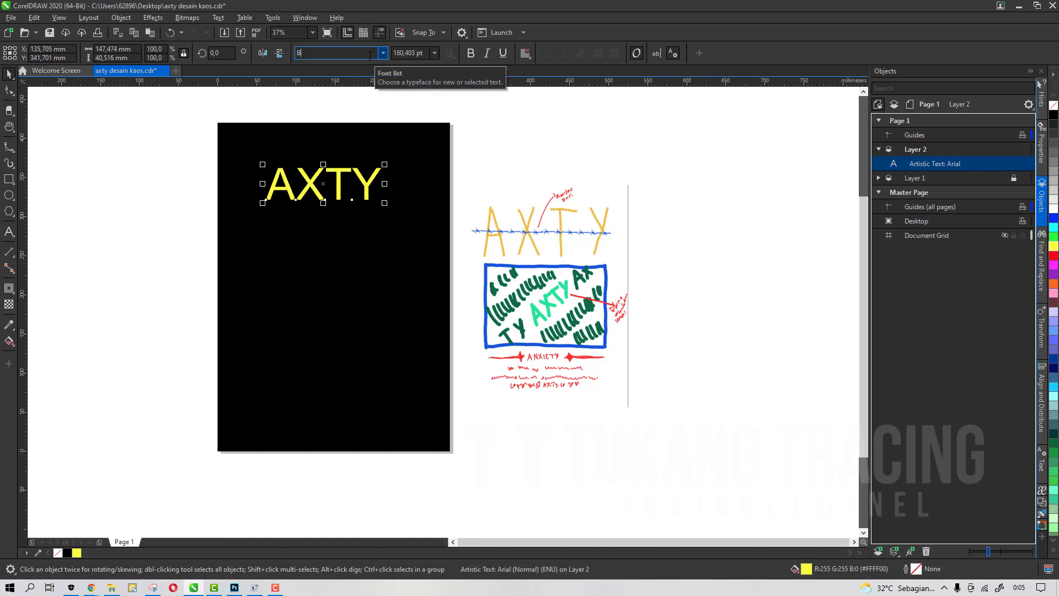
pyautogui.write('right DEMO')
pyautogui.press('Return')
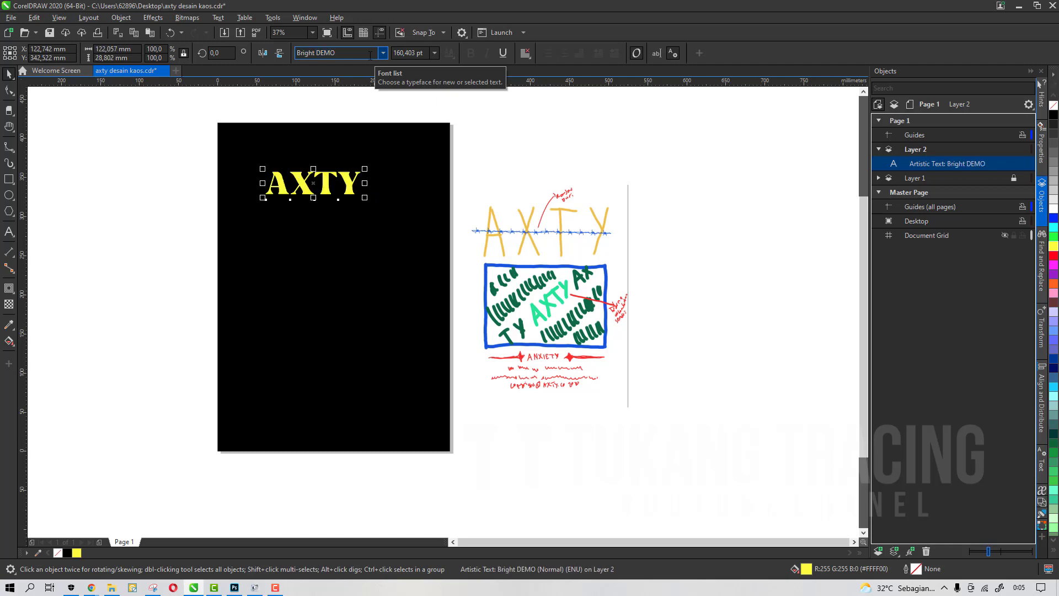
# Enlarge the AXTY text to about 248 pt and widen its letter spacing to about 205 mm overall.
pyautogui.moveTo(365, 197); pyautogui.dragTo(496, 246)
pyautogui.scroll(2, 364, 174)
pyautogui.click(9, 91)
pyautogui.click(9, 73)
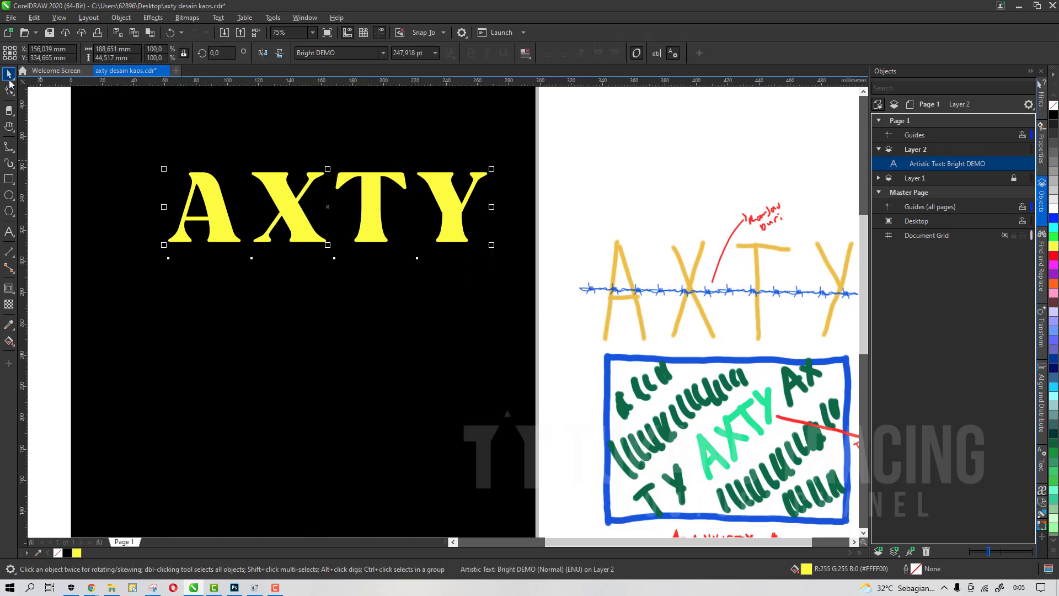
# Center the AXTY text on the page and move it straight up to the page's upper part.
pyautogui.scroll(-2, 417, 237)
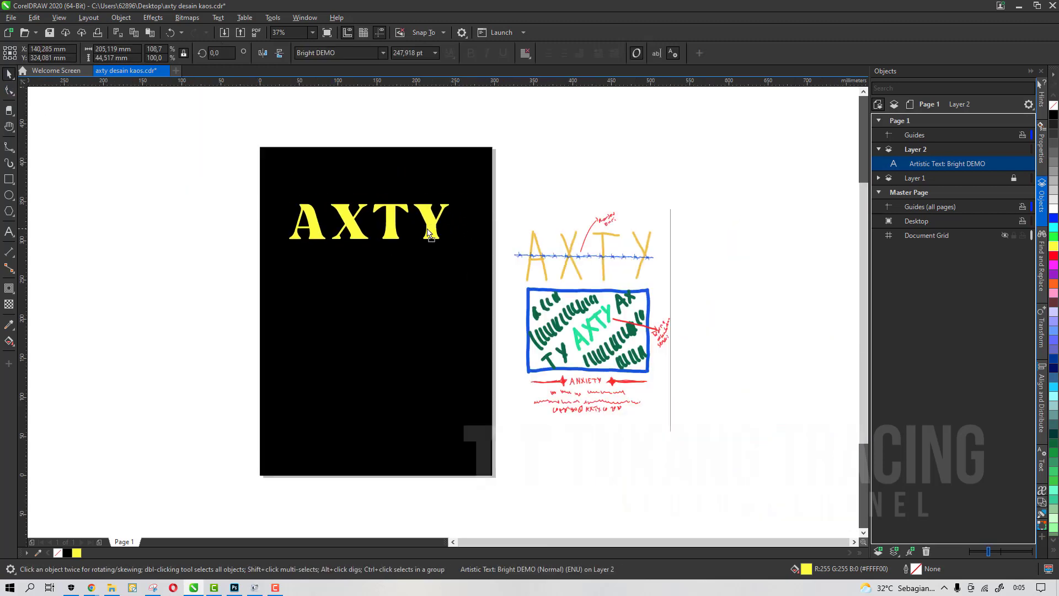
pyautogui.click(460, 223)
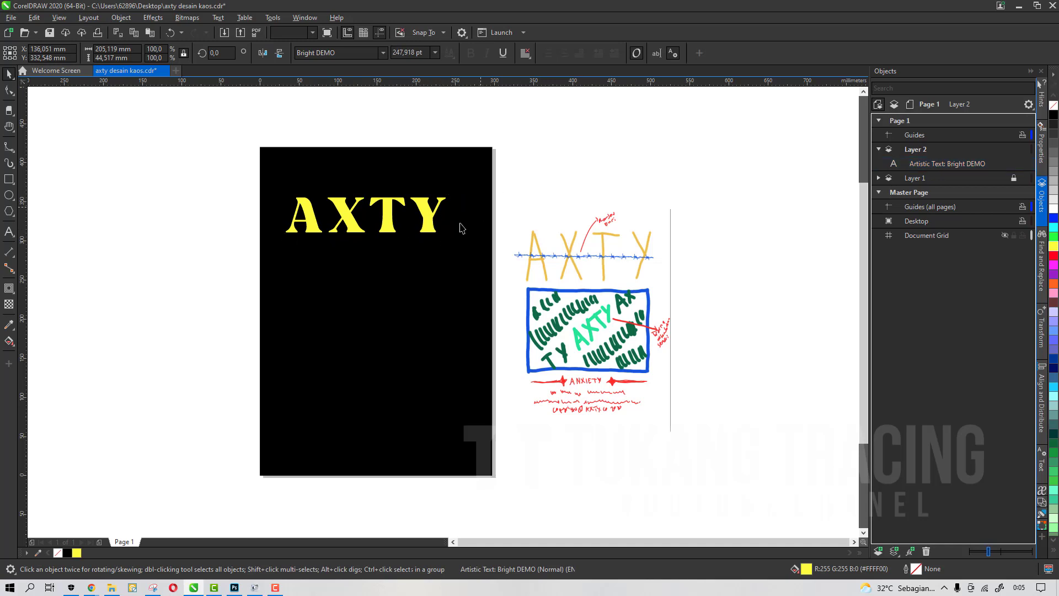
pyautogui.click(426, 220)
pyautogui.press('p')
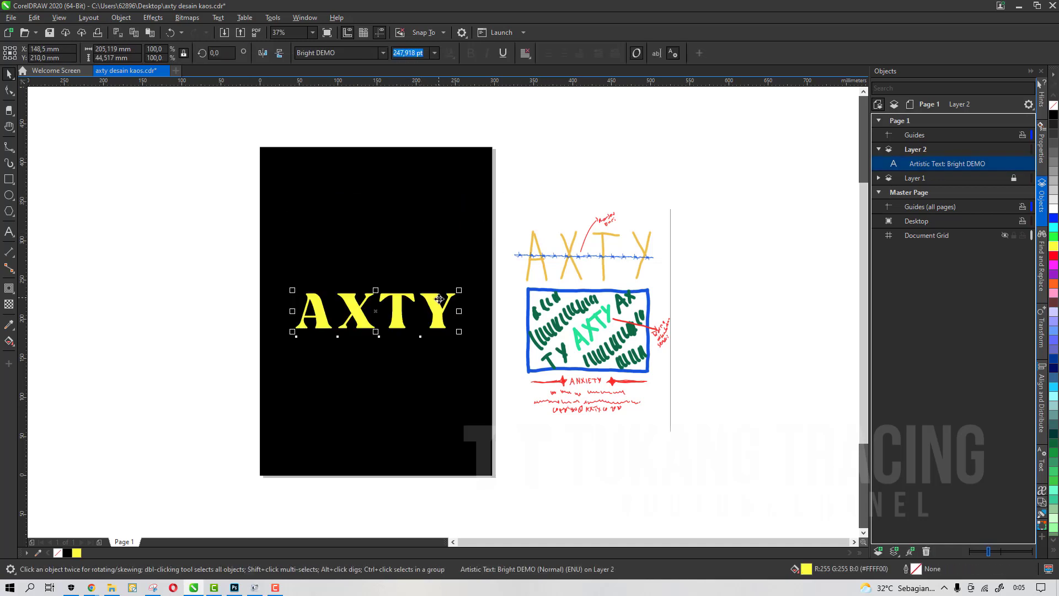
pyautogui.moveTo(439, 298); pyautogui.dragTo(448, 210)
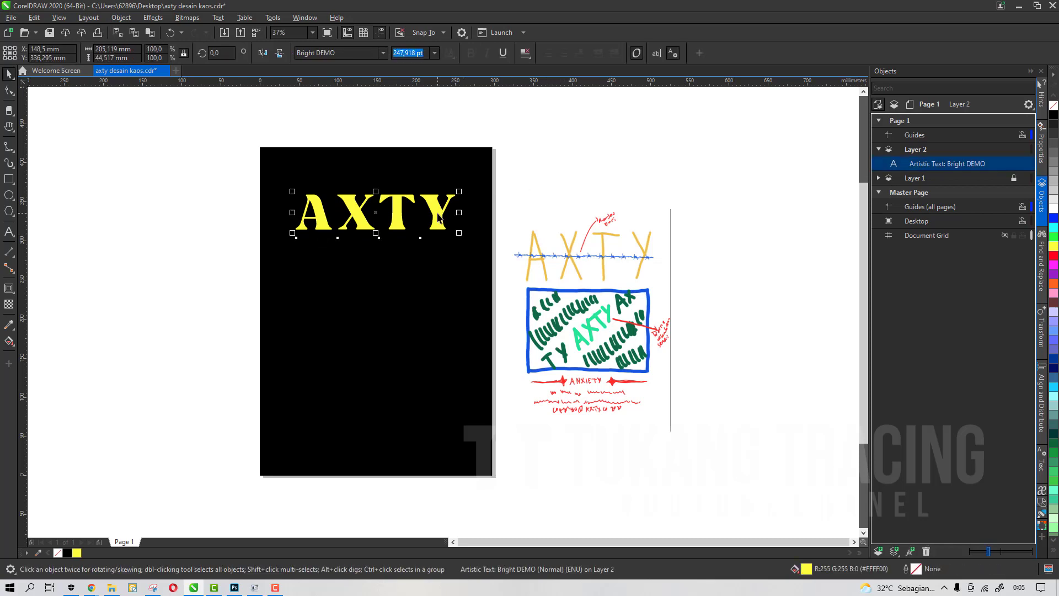
pyautogui.click(601, 202)
pyautogui.scroll(2, 401, 208)
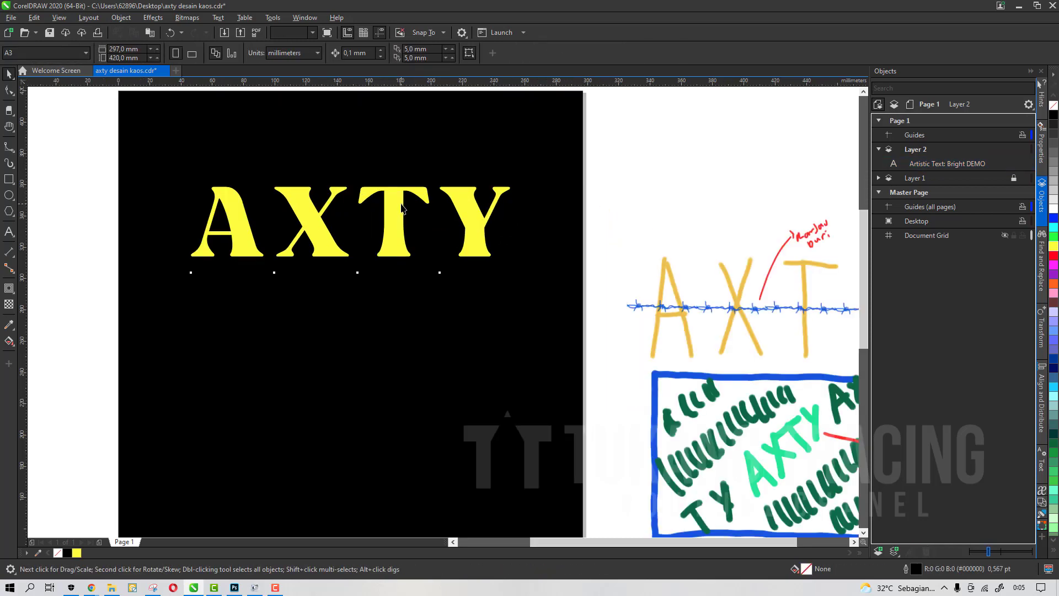
pyautogui.click(401, 208)
pyautogui.scroll(-2, 453, 220)
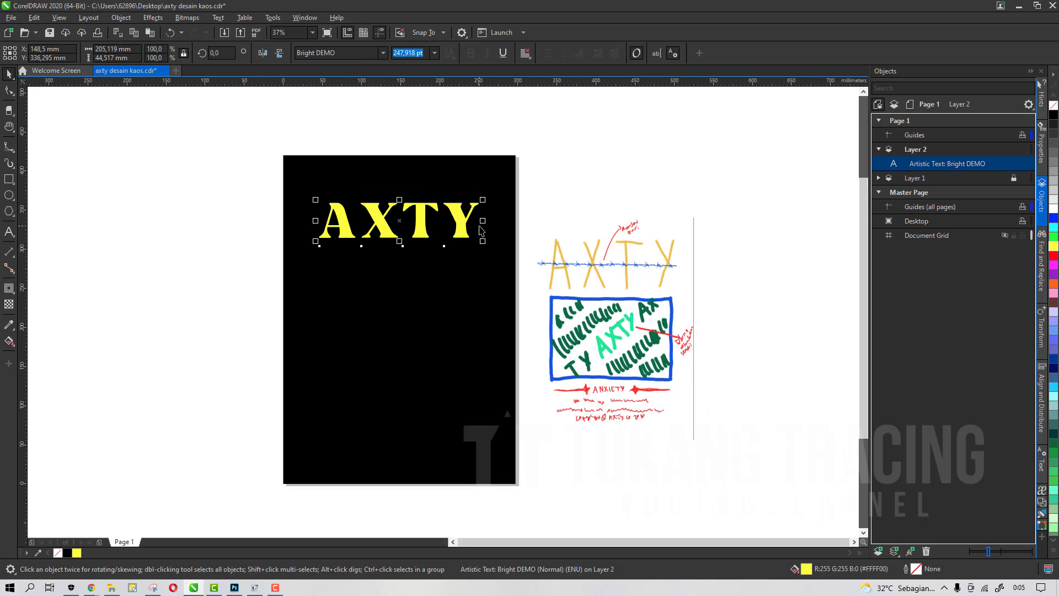
pyautogui.moveTo(481, 230); pyautogui.dragTo(472, 265)
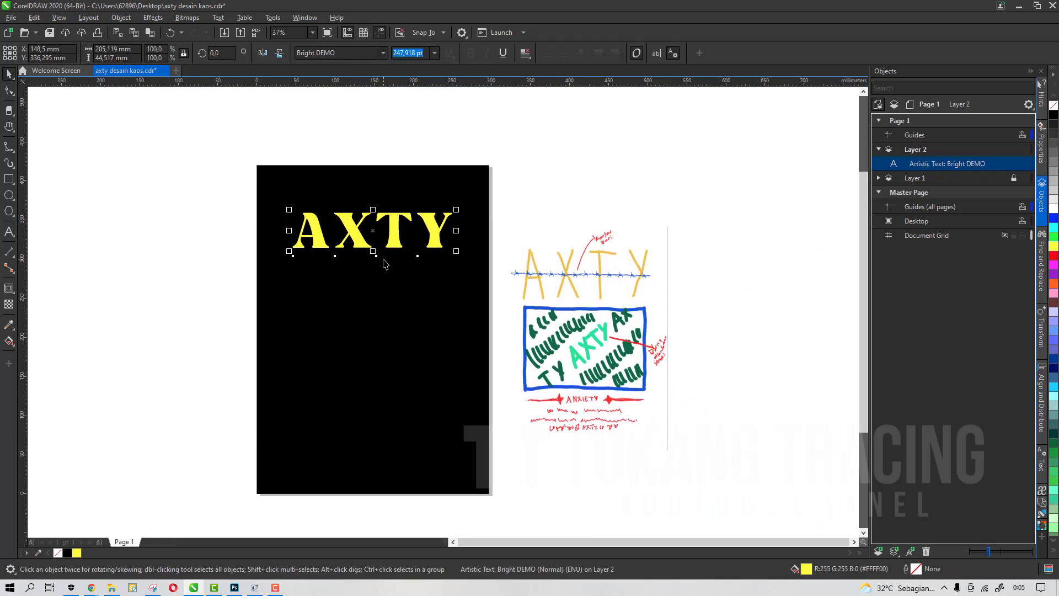
pyautogui.press('h')
pyautogui.moveTo(387, 288); pyautogui.dragTo(406, 288)
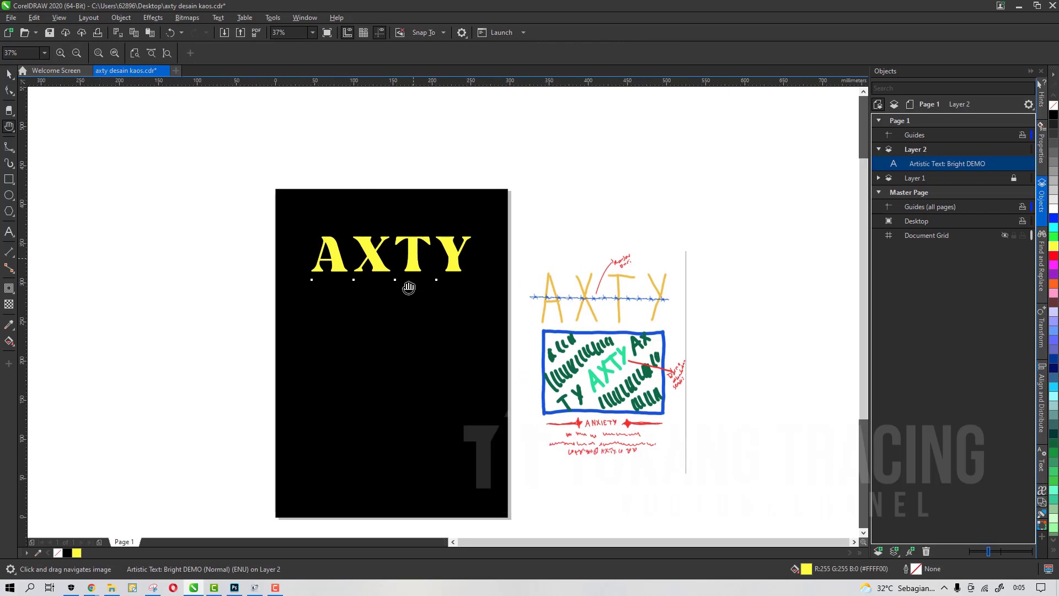
pyautogui.press('space')
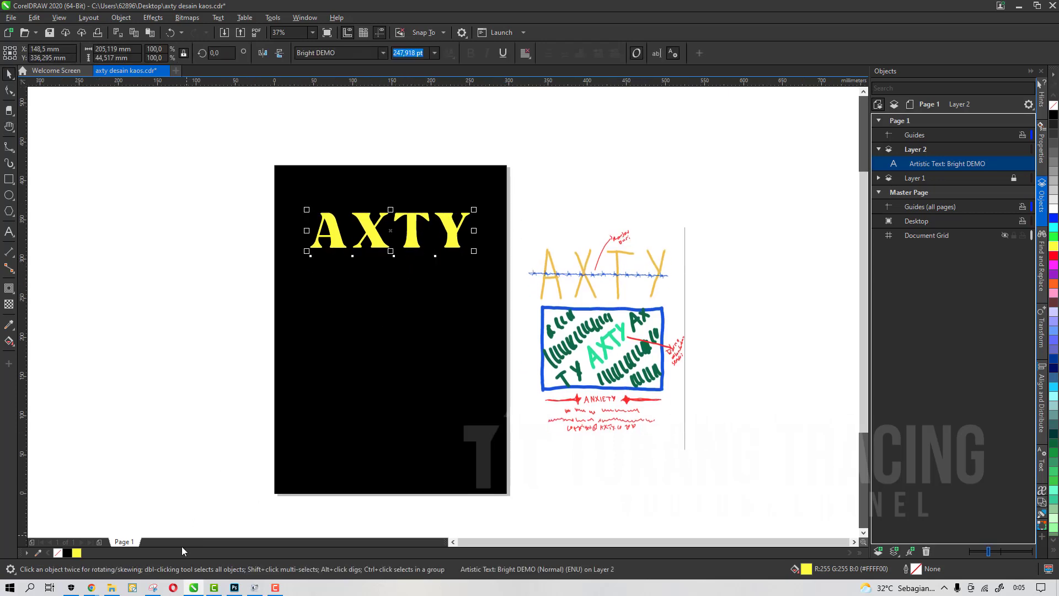
# Switch to Chrome to view the Tukang Tracing YouTube channel's videos, and return to CorelDRAW.
pyautogui.click(91, 587)
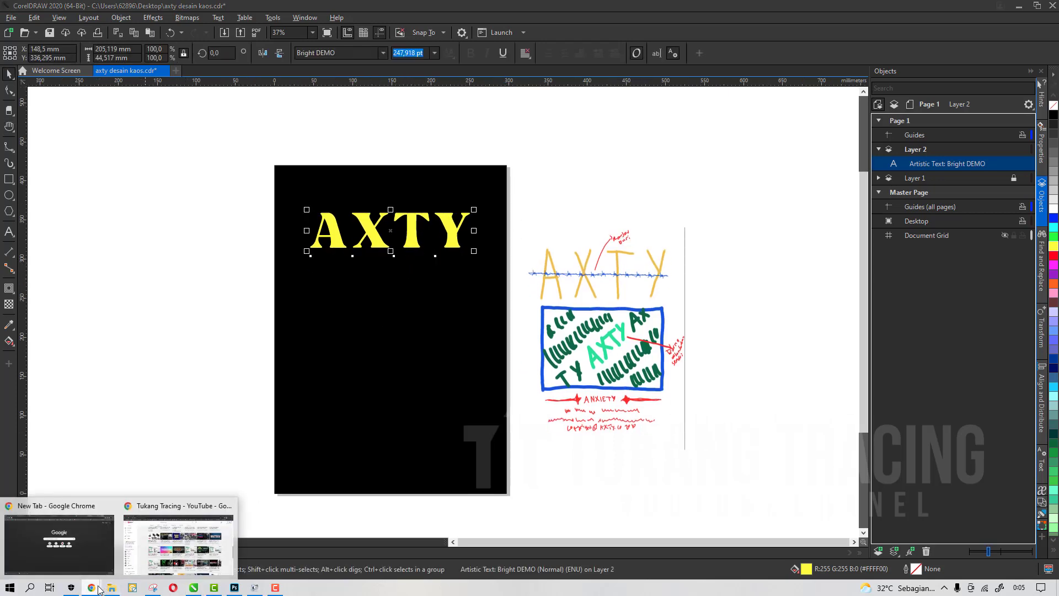
pyautogui.click(194, 538)
pyautogui.click(338, 100)
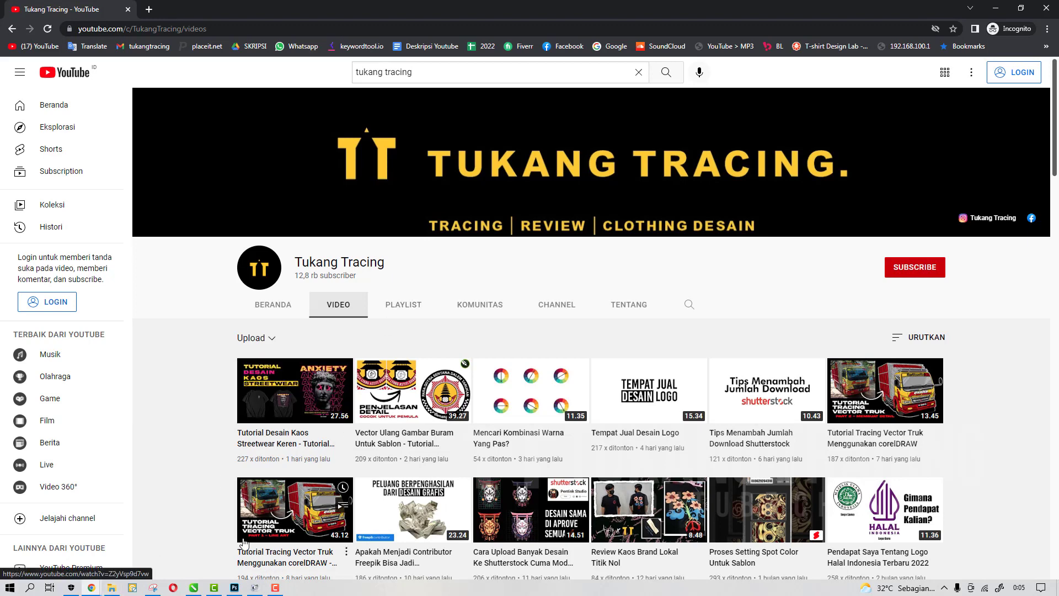
pyautogui.click(193, 587)
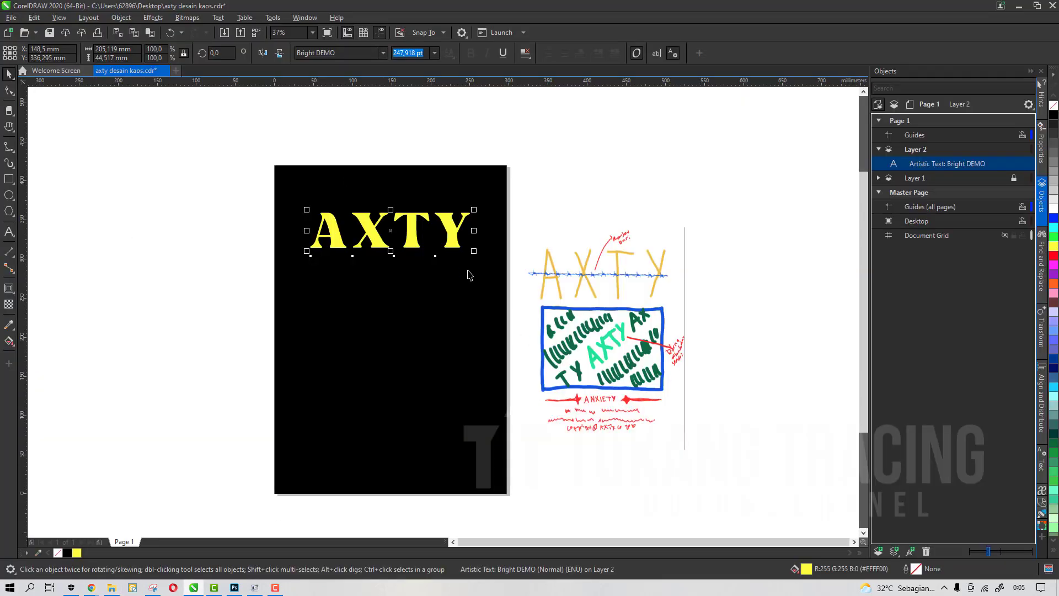
pyautogui.scroll(-2, 463, 270)
pyautogui.scroll(4, 463, 270)
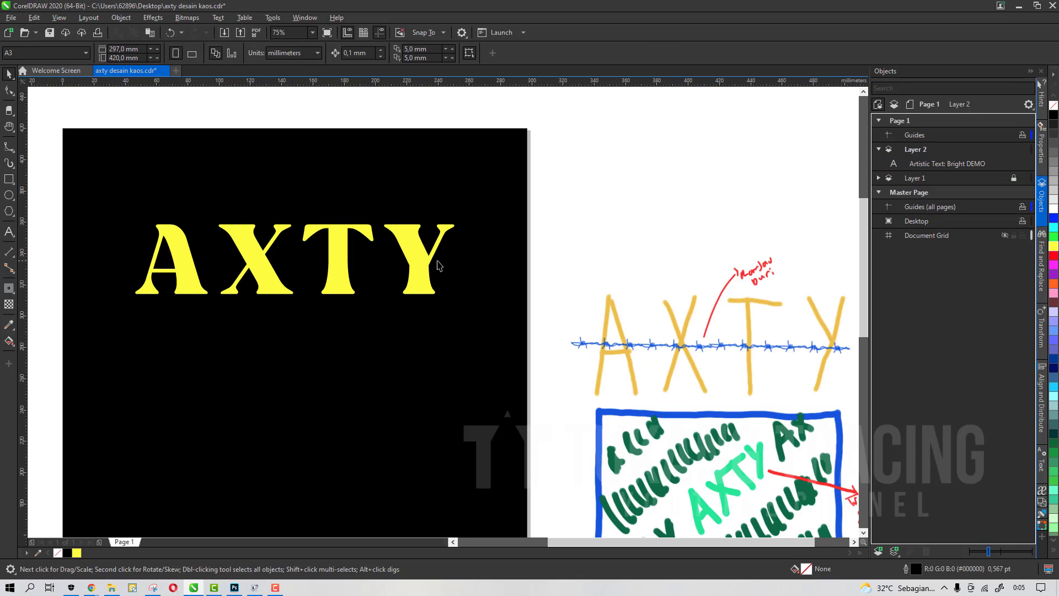
pyautogui.click(577, 233)
pyautogui.scroll(-2, 552, 231)
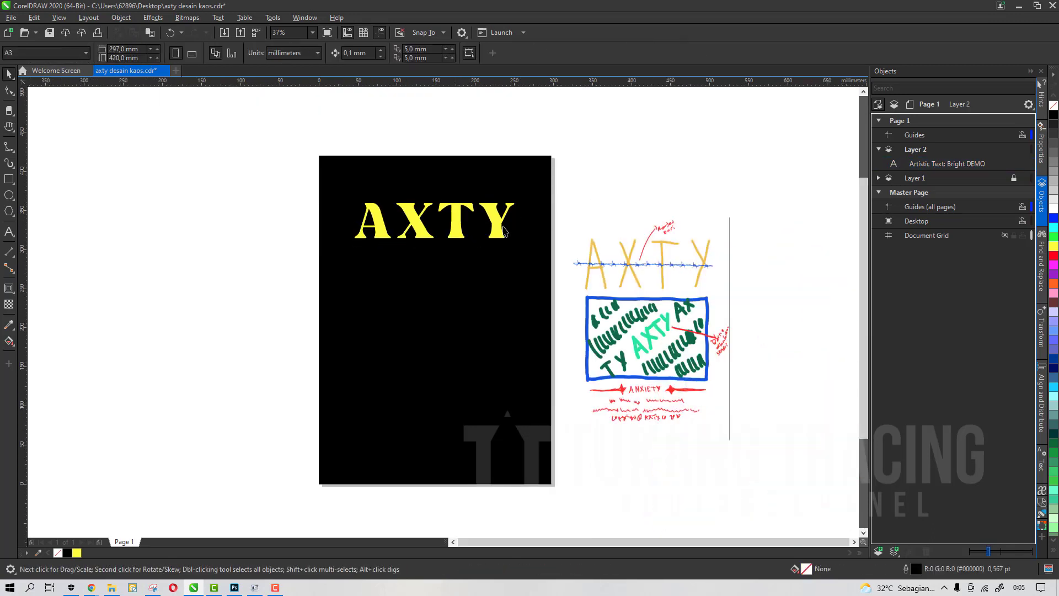
# Examine the hand-drawn sketch's AXTY lettering, its barbed-wire line and the framed pattern beneath it.
pyautogui.click(503, 230)
pyautogui.click(628, 170)
pyautogui.scroll(2, 699, 247)
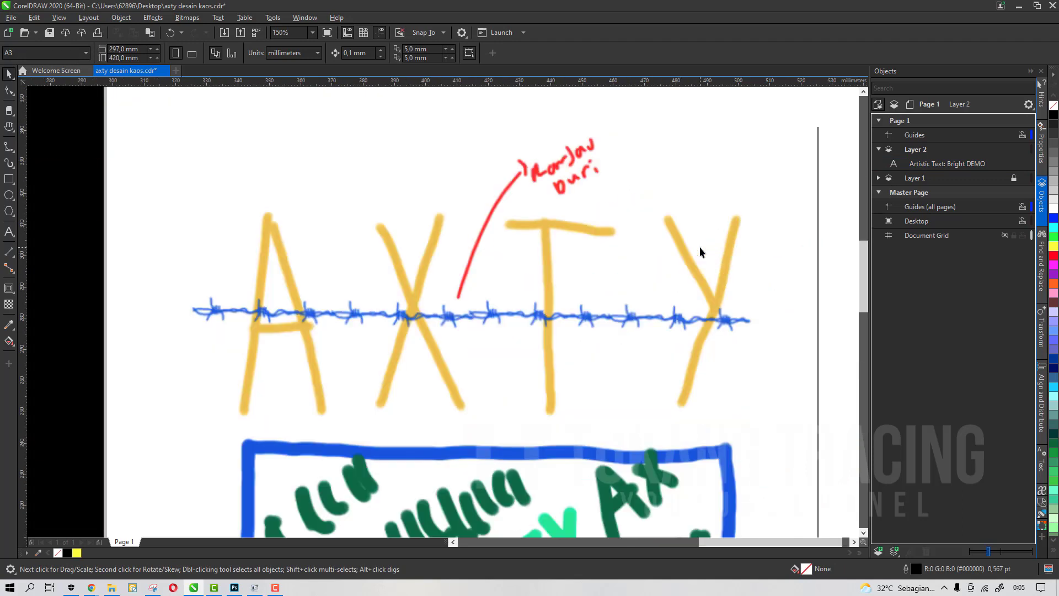
pyautogui.scroll(-1, 559, 185)
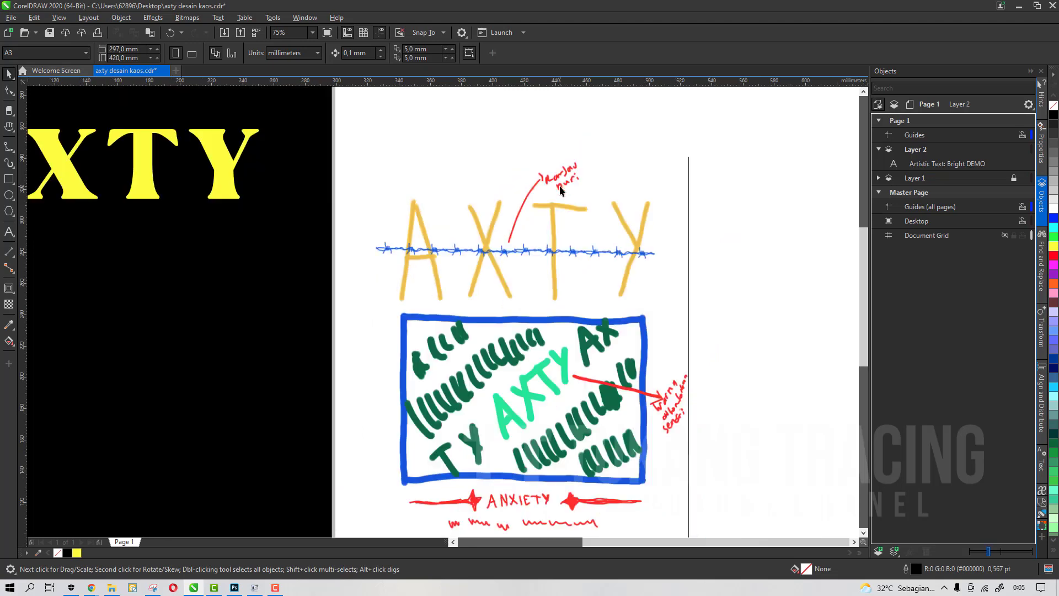
pyautogui.scroll(-1, 514, 238)
pyautogui.scroll(1, 408, 245)
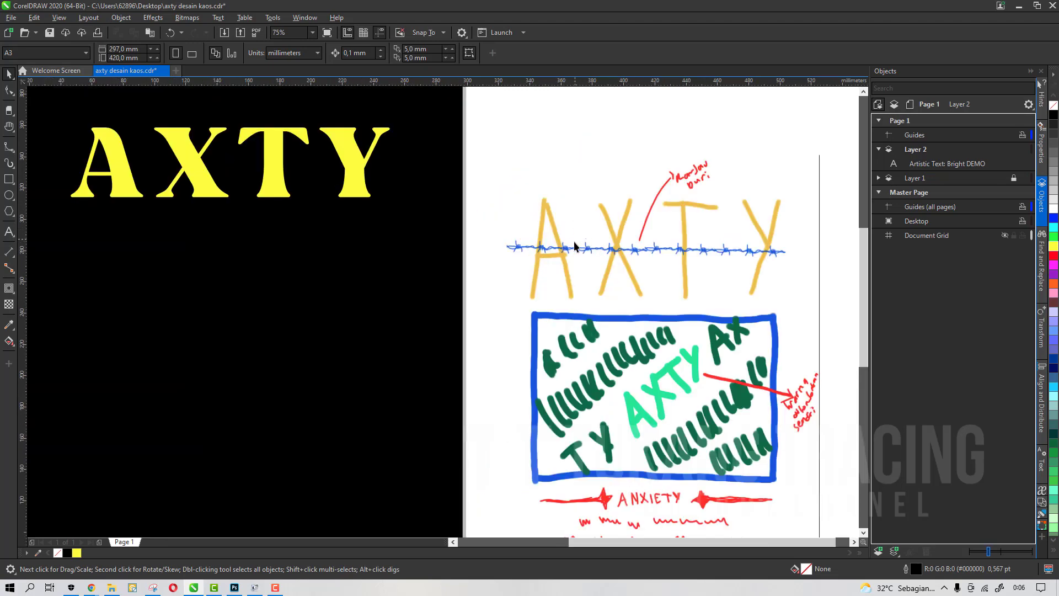
pyautogui.scroll(-1, 556, 187)
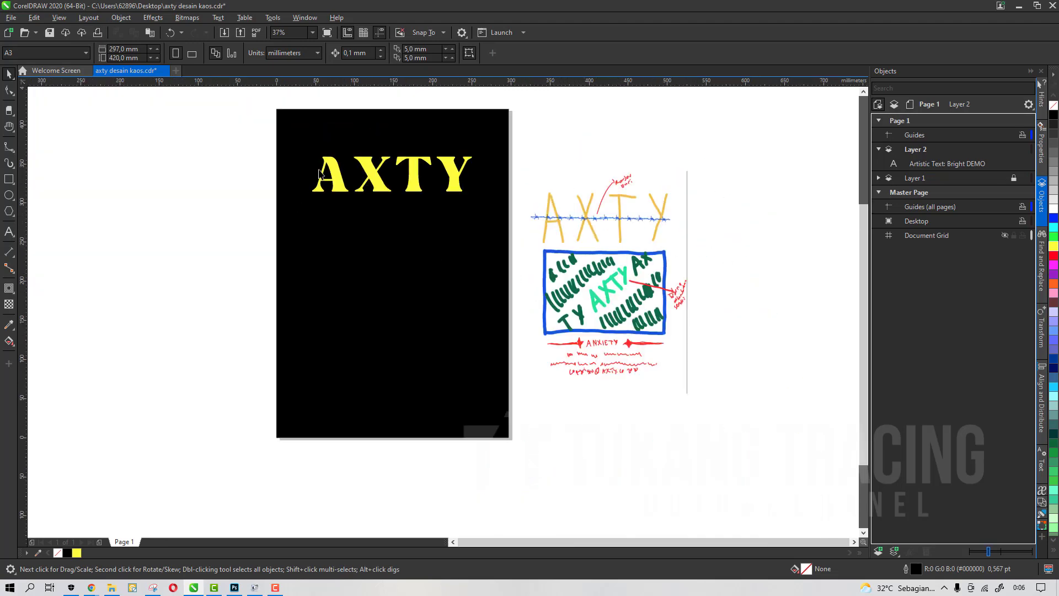
# Draw a rectangle about 193 mm wide and 127 mm high beneath the AXTY text on the page.
pyautogui.click(9, 178)
pyautogui.scroll(1, 282, 186)
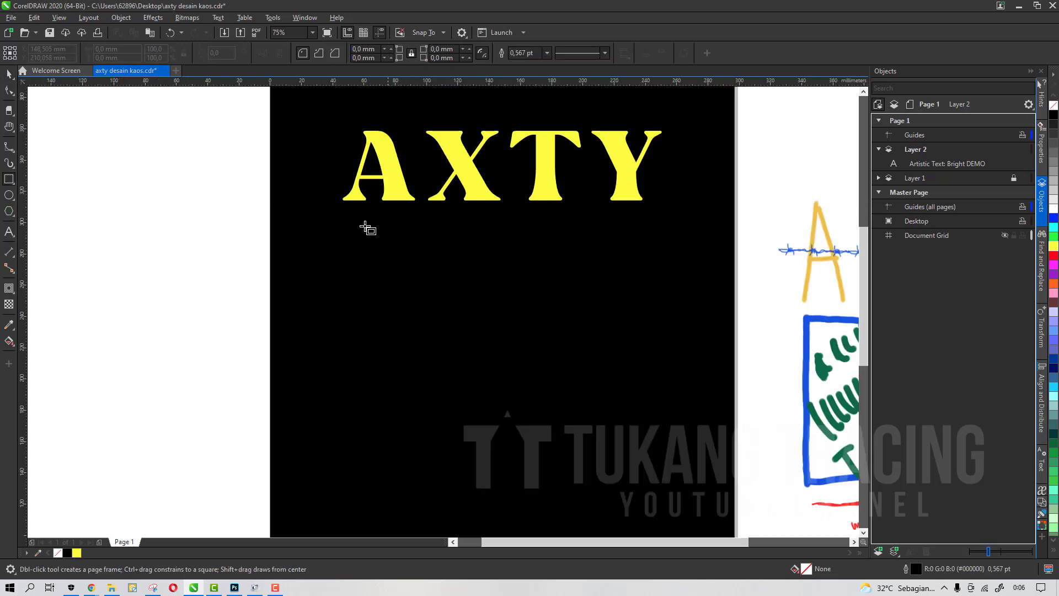
pyautogui.moveTo(344, 219); pyautogui.dragTo(652, 424)
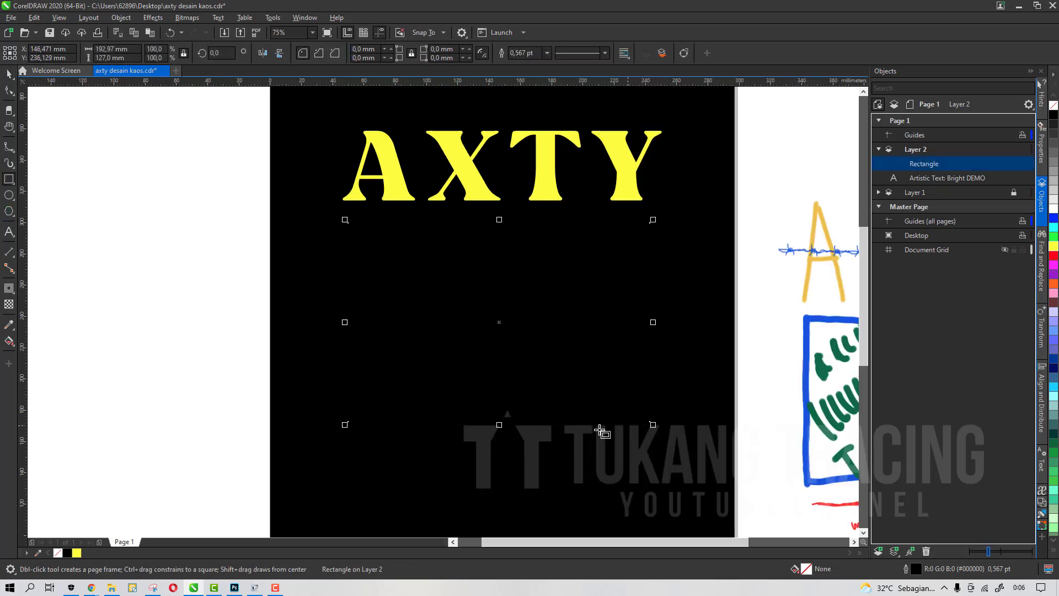
pyautogui.click(9, 73)
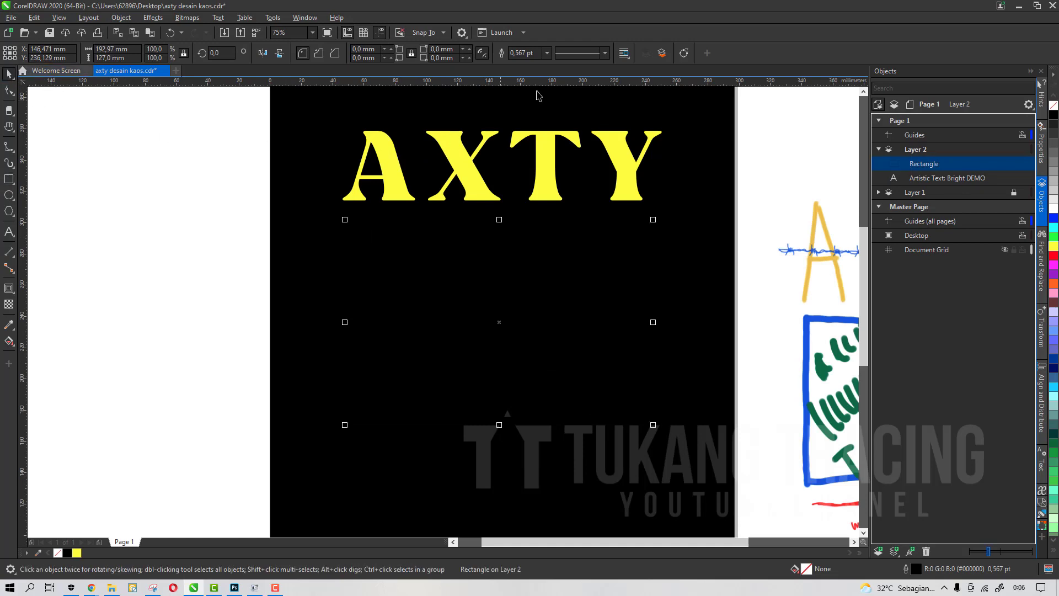
# Give the rectangle beneath the text a yellow outline 8 pt wide.
pyautogui.click(546, 53)
pyautogui.click(535, 132)
pyautogui.click(546, 53)
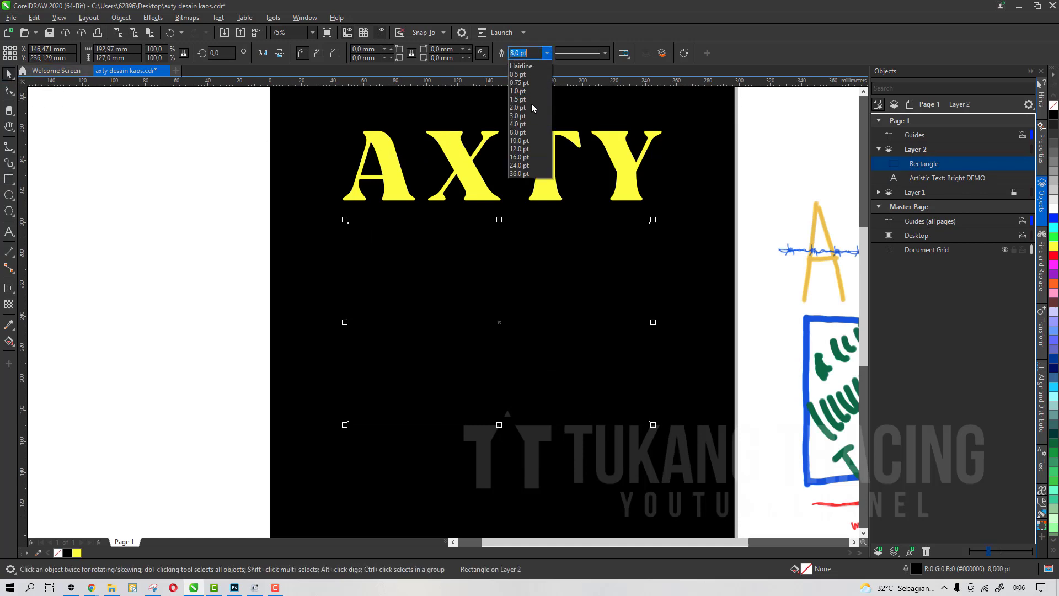
pyautogui.click(528, 116)
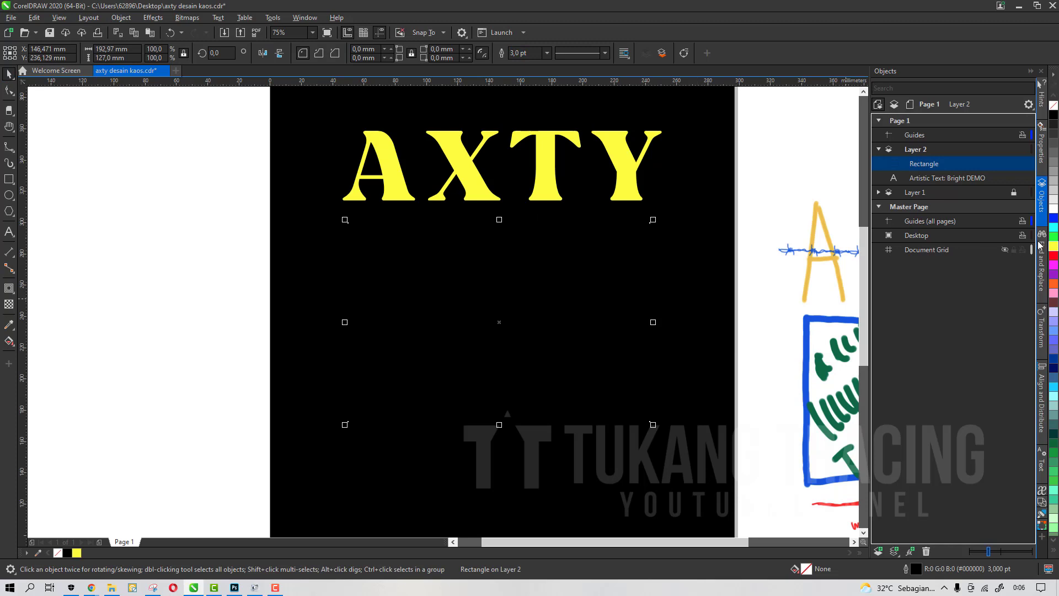
pyautogui.rightClick(78, 553)
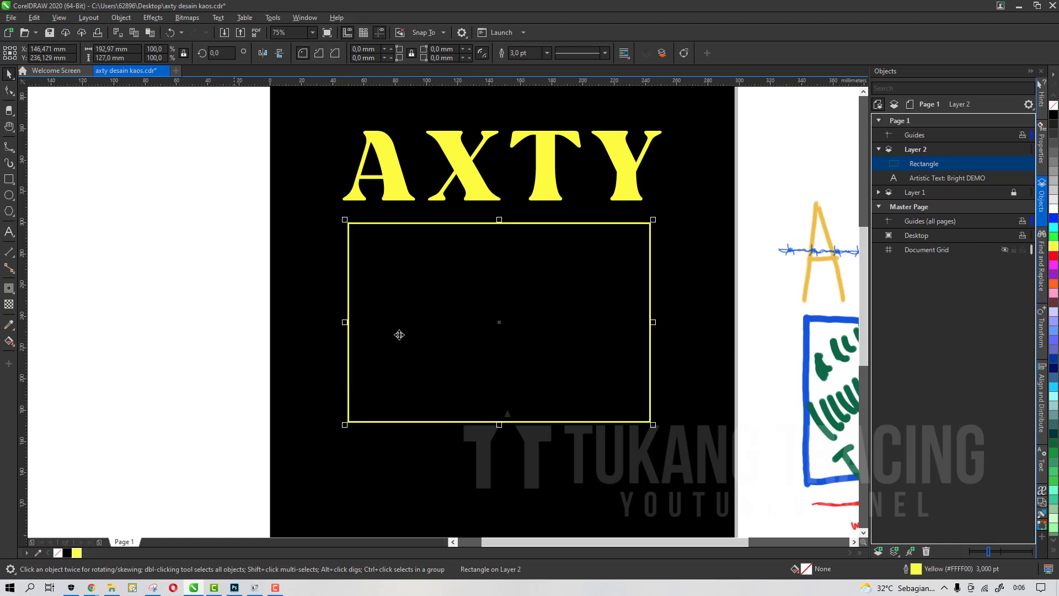
pyautogui.click(546, 53)
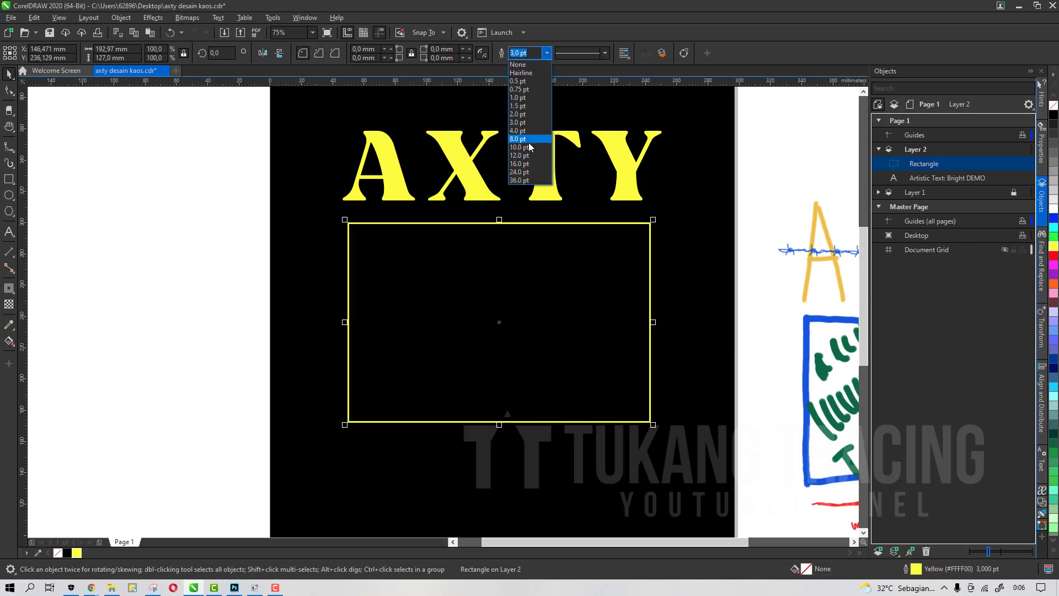
pyautogui.click(526, 133)
pyautogui.moveTo(520, 223); pyautogui.dragTo(524, 234)
pyautogui.hotkey('ctrl', 'z')
# Change the rectangle's outline to round corners in the Outline Pen settings.
pyautogui.scroll(2, 624, 227)
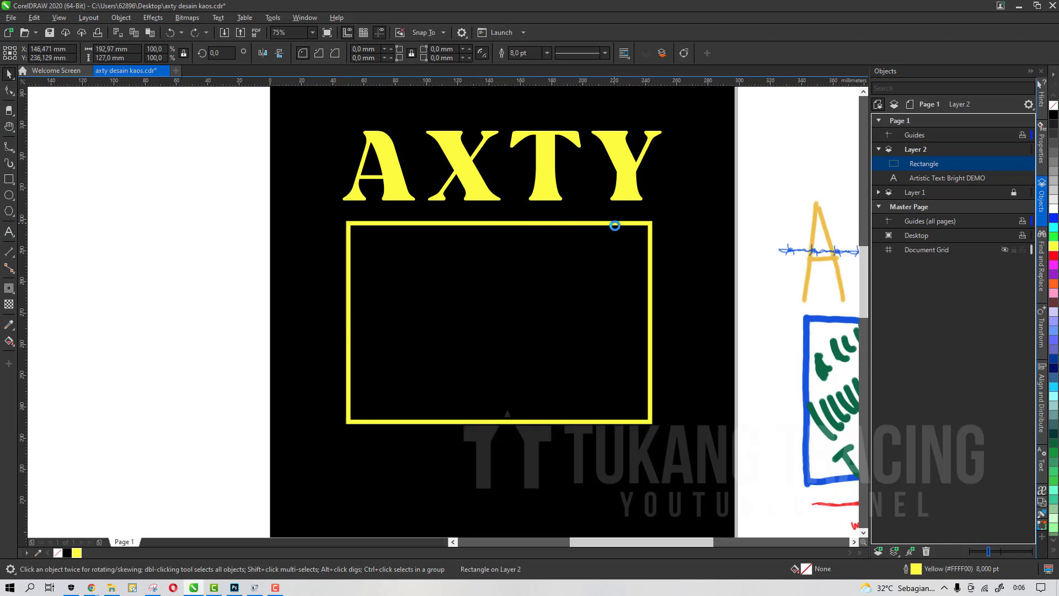
pyautogui.scroll(-2, 462, 197)
pyautogui.scroll(2, 523, 204)
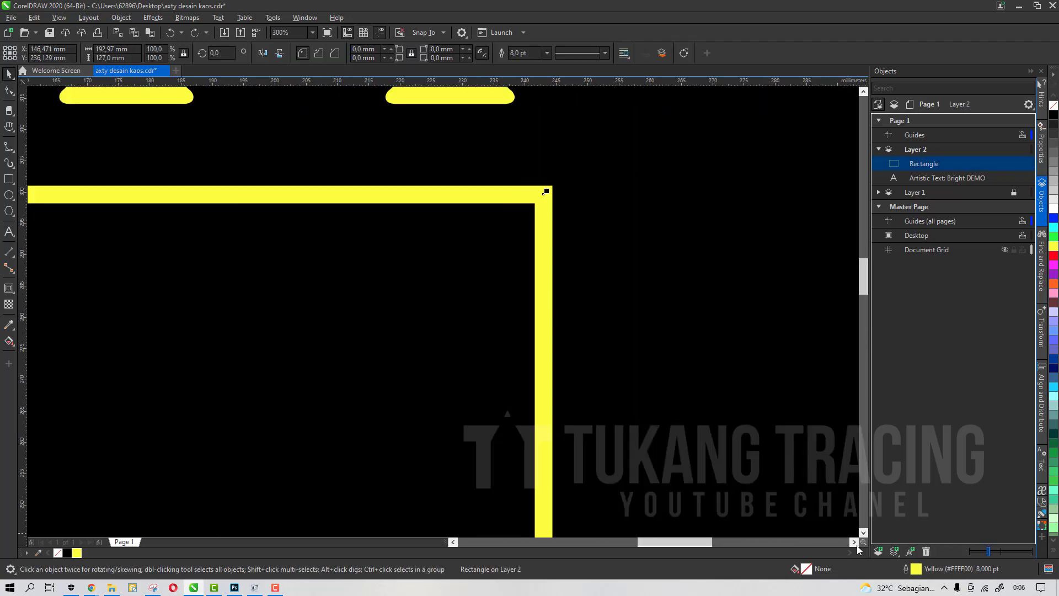
pyautogui.scroll(4, 550, 187)
pyautogui.scroll(-3, 576, 158)
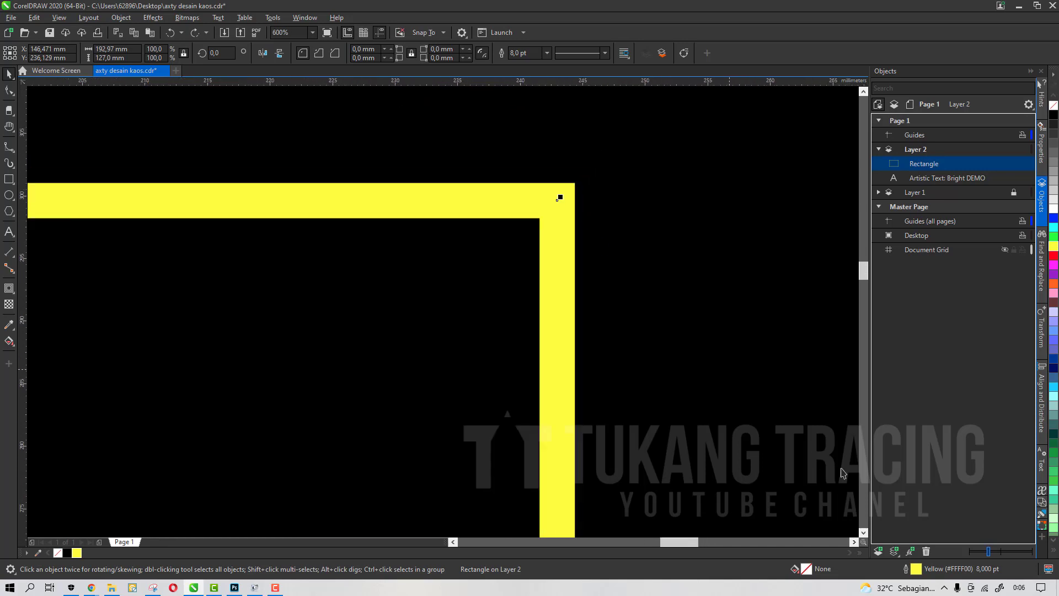
pyautogui.doubleClick(917, 570)
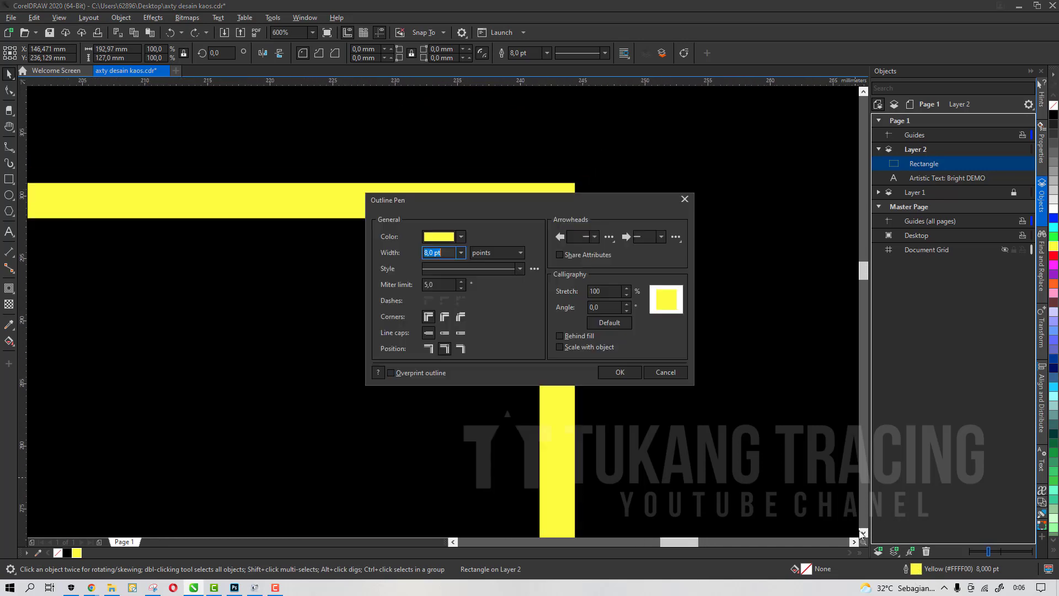
pyautogui.click(444, 316)
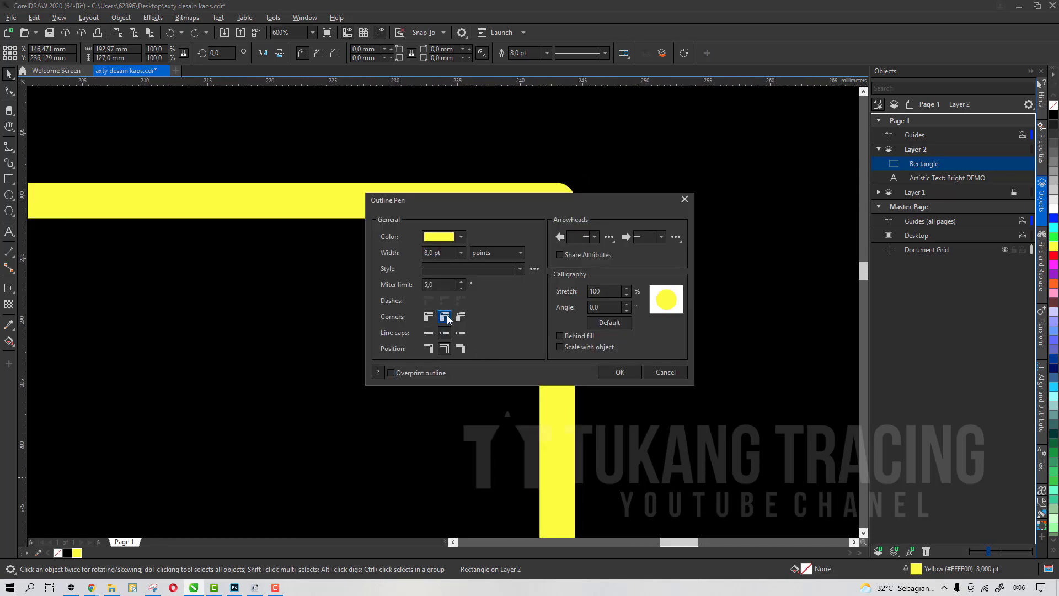
pyautogui.click(620, 372)
pyautogui.scroll(-4, 587, 258)
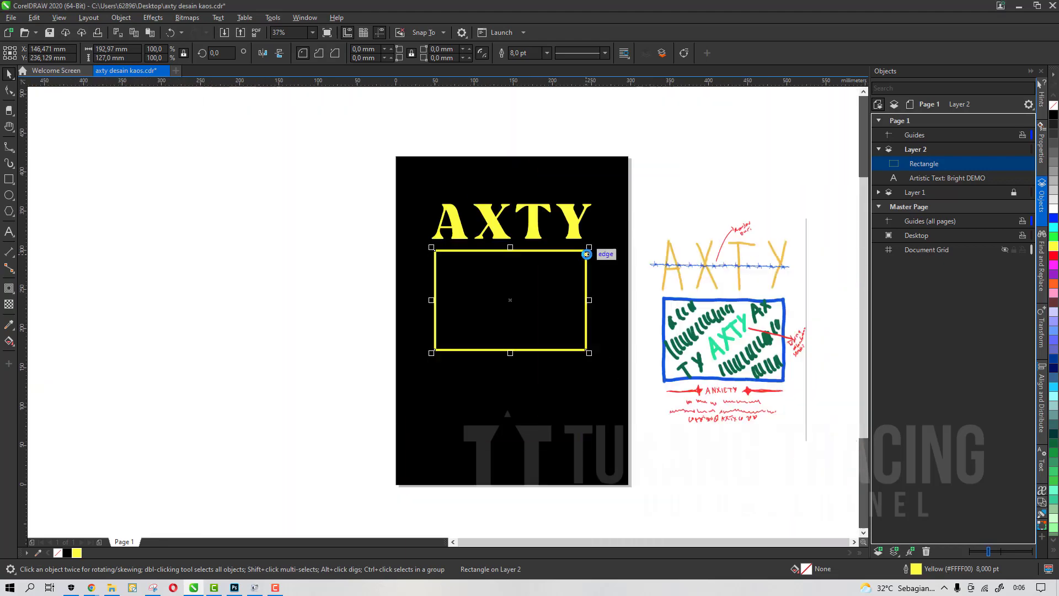
# Center the rectangle horizontally under the AXTY text and shift both objects slightly left and up.
pyautogui.keyDown('shift'); pyautogui.click(569, 230); pyautogui.keyUp('shift')
pyautogui.scroll(1, 569, 231)
pyautogui.moveTo(576, 234); pyautogui.dragTo(571, 233)
pyautogui.scroll(-3, 570, 232)
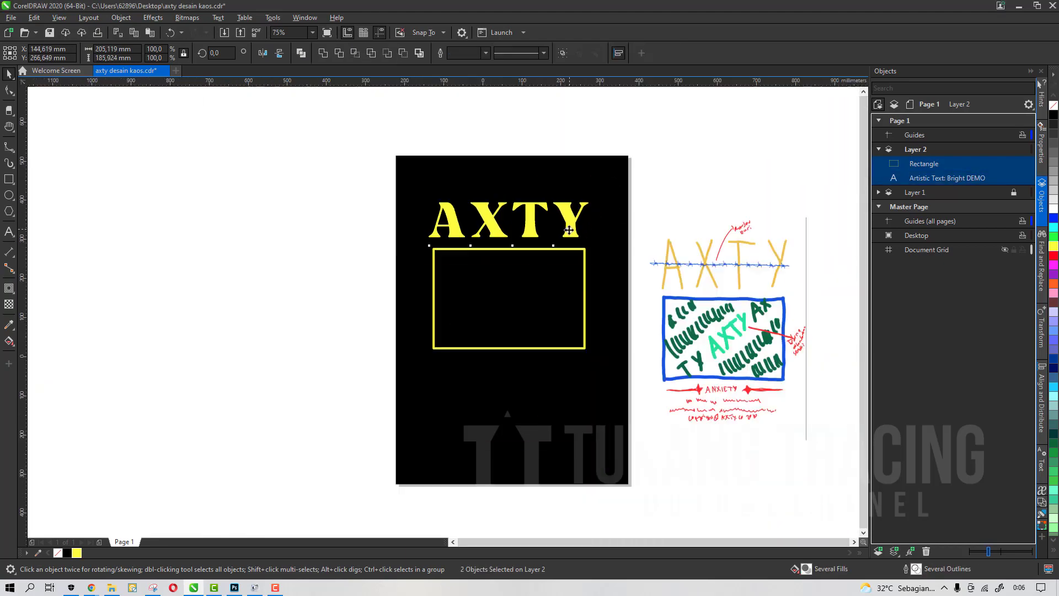
pyautogui.click(619, 205)
pyautogui.scroll(3, 563, 241)
pyautogui.click(494, 234)
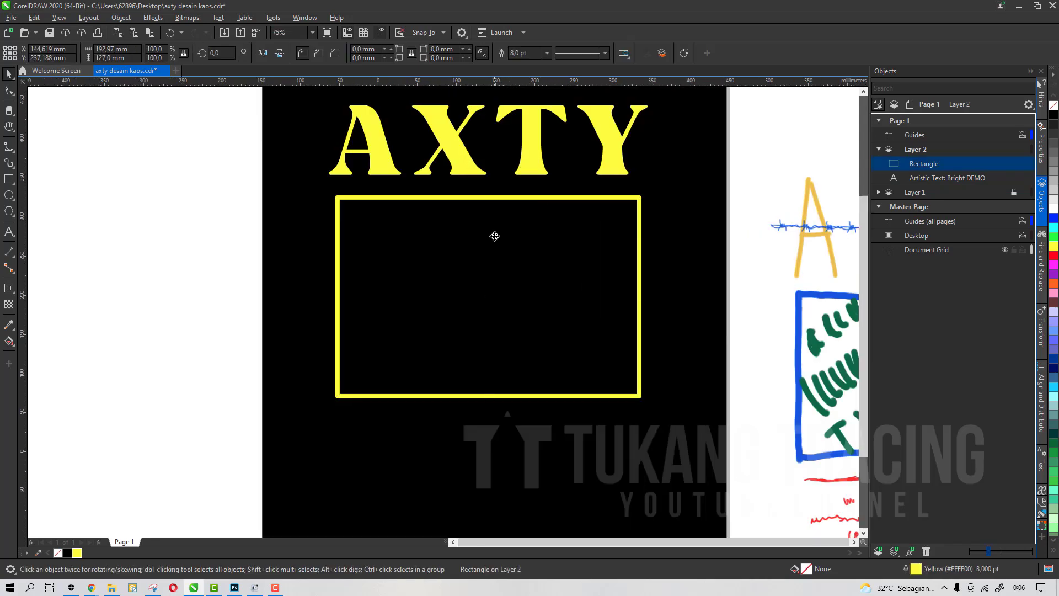
pyautogui.scroll(-1, 494, 235)
pyautogui.click(629, 169)
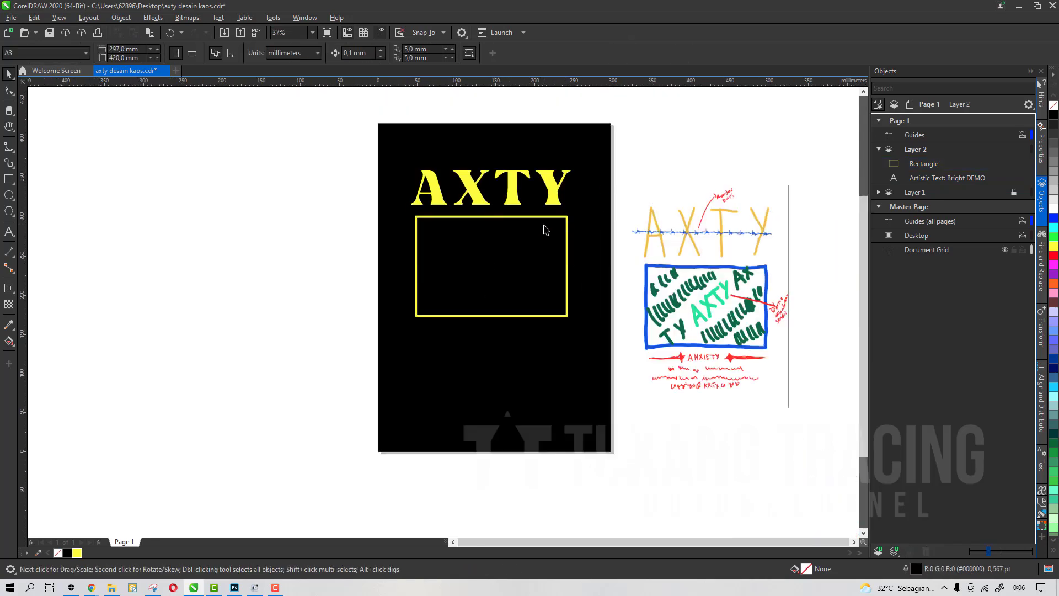
# Compare the yellow frame with the sketch, examining the diagonal pattern, the colour note and the ANXIETY lines below.
pyautogui.scroll(1, 546, 230)
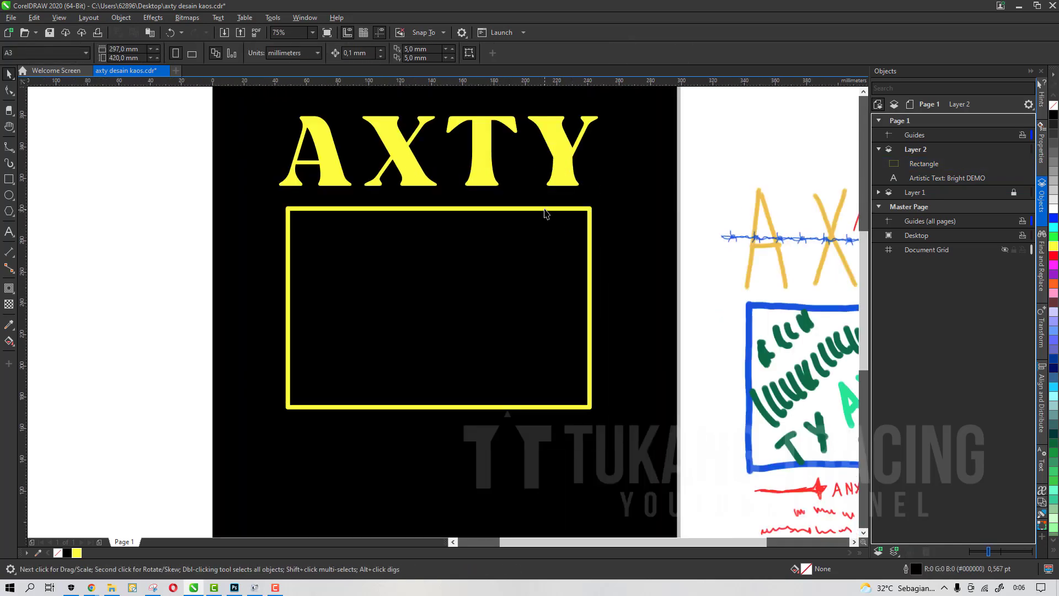
pyautogui.click(545, 210)
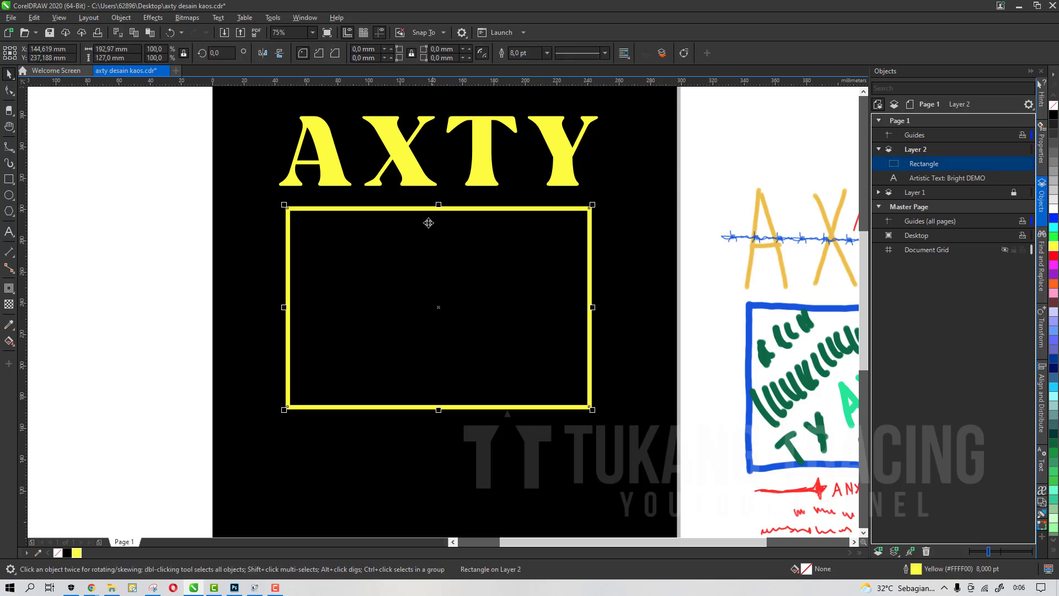
pyautogui.scroll(-3, 638, 285)
pyautogui.scroll(3, 580, 303)
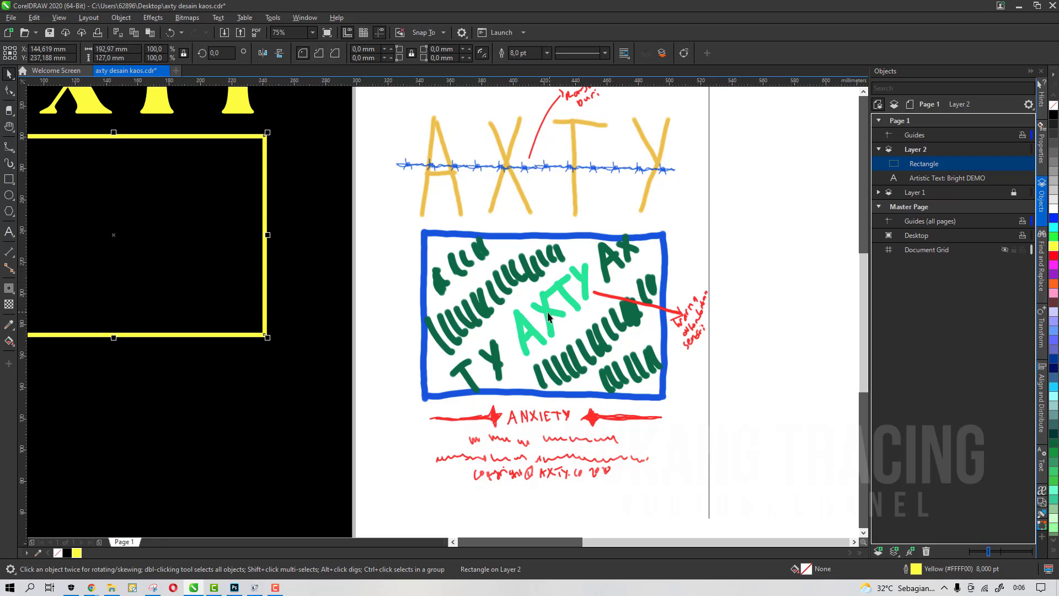
pyautogui.scroll(-3, 518, 284)
pyautogui.scroll(2, 736, 348)
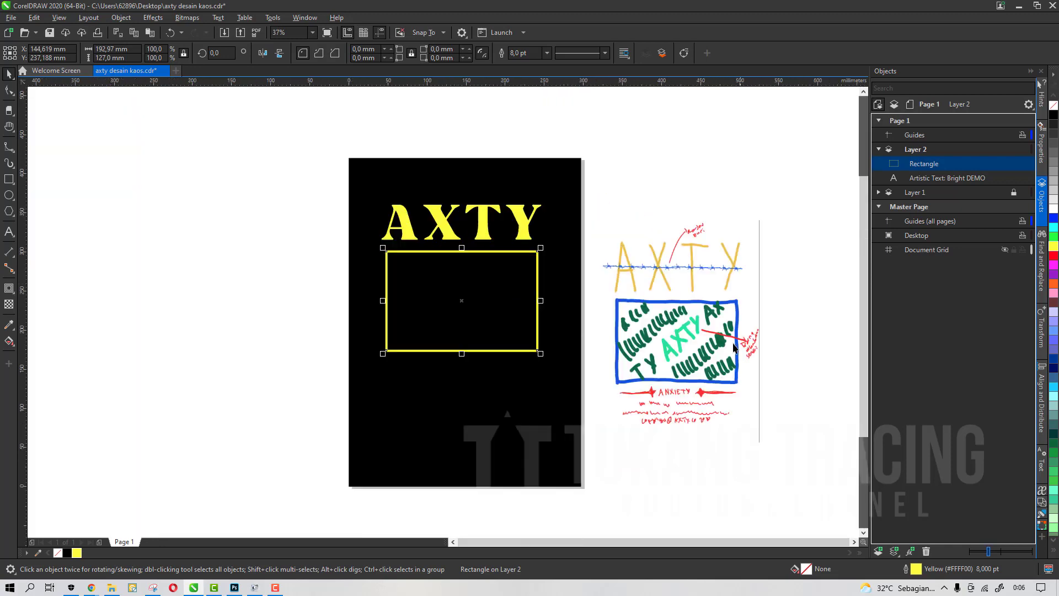
pyautogui.scroll(2, 757, 353)
pyautogui.scroll(-2, 708, 366)
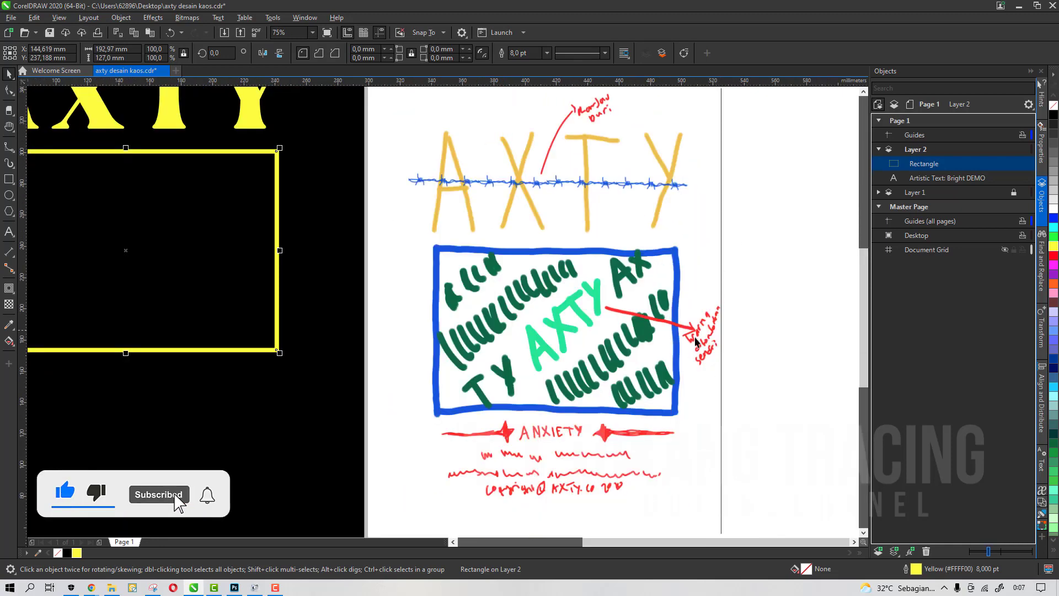
pyautogui.scroll(-3, 584, 310)
pyautogui.scroll(3, 575, 284)
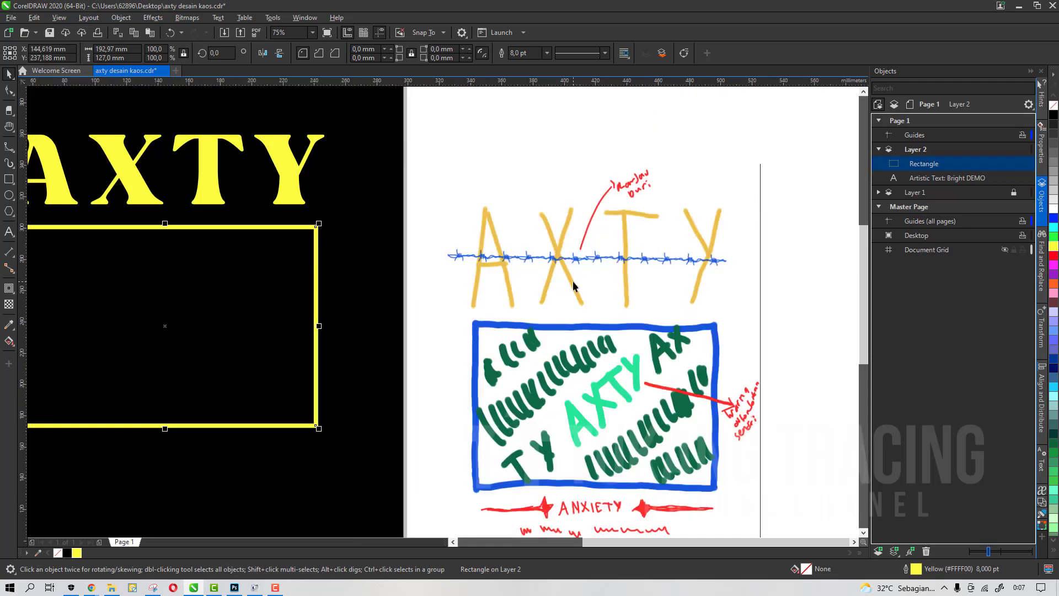
pyautogui.scroll(-1, 718, 329)
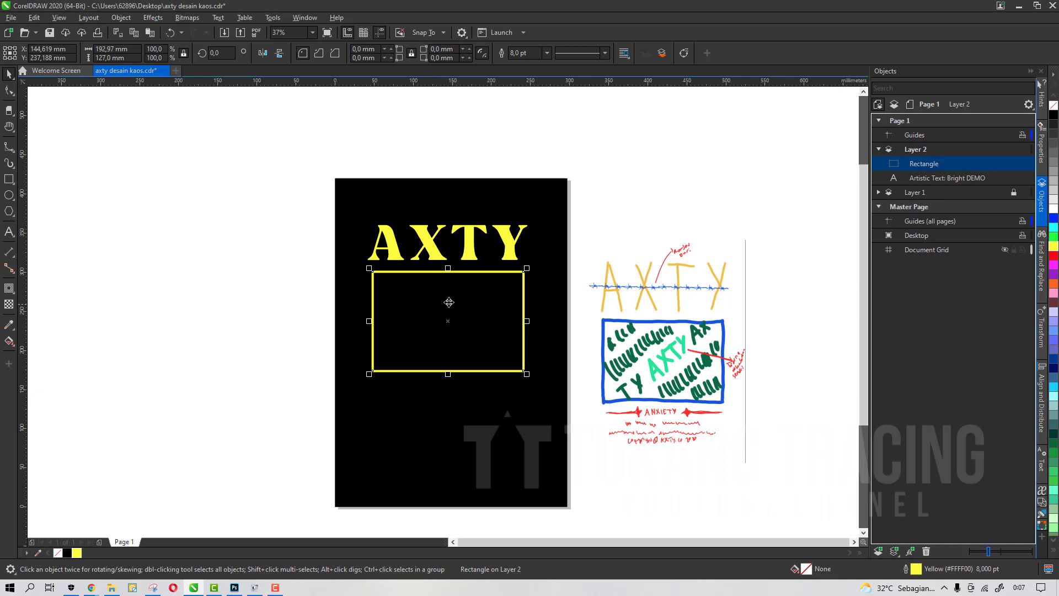
# Convert the rectangle's outline to an object and undo the trial move of the frame.
pyautogui.scroll(2, 459, 279)
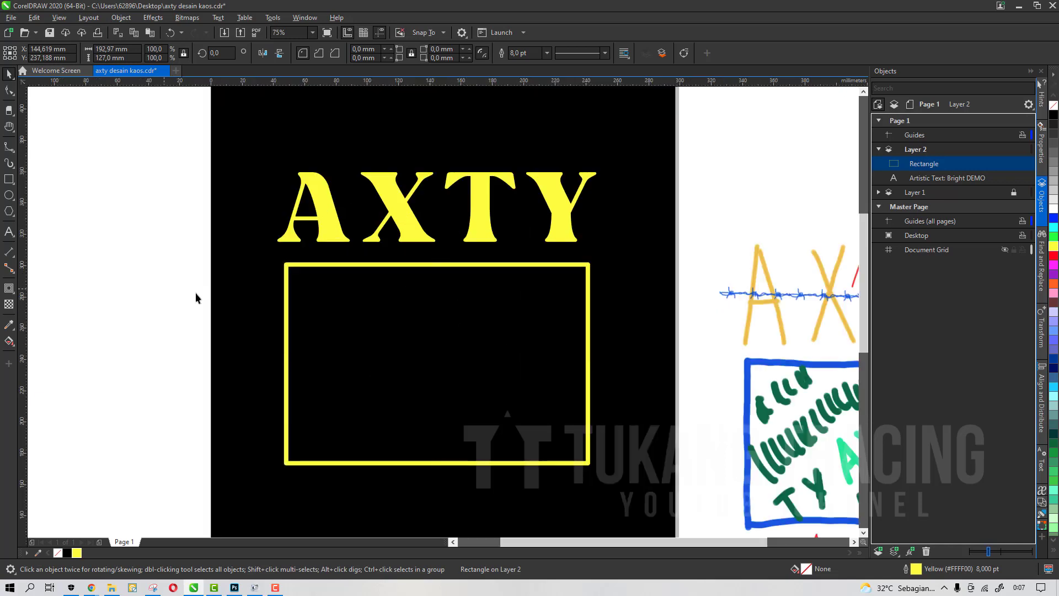
pyautogui.moveTo(394, 264); pyautogui.dragTo(385, 295)
pyautogui.hotkey('ctrl', 'z')
pyautogui.hotkey('ctrl', 'shift', 'q')
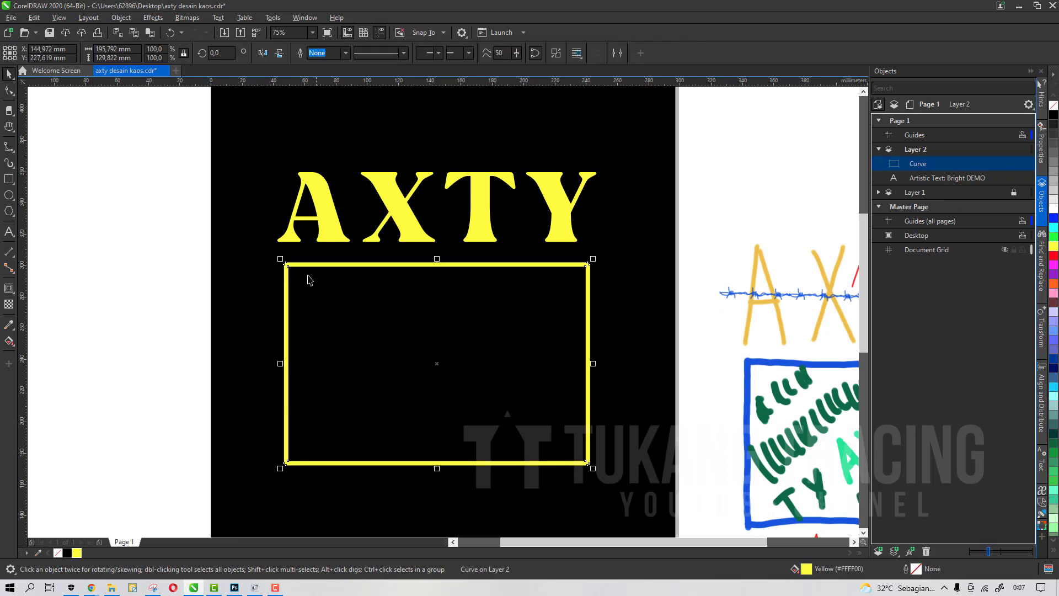
pyautogui.scroll(5, 308, 280)
pyautogui.scroll(-2, 278, 267)
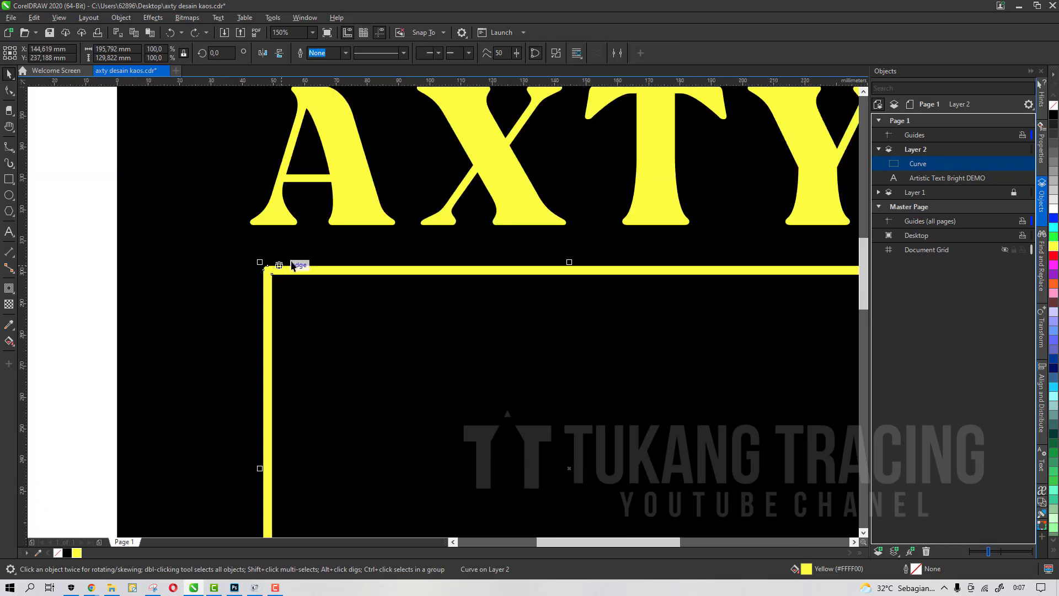
pyautogui.scroll(1, 289, 267)
pyautogui.scroll(-2, 291, 269)
pyautogui.hotkey('ctrl', 'z')
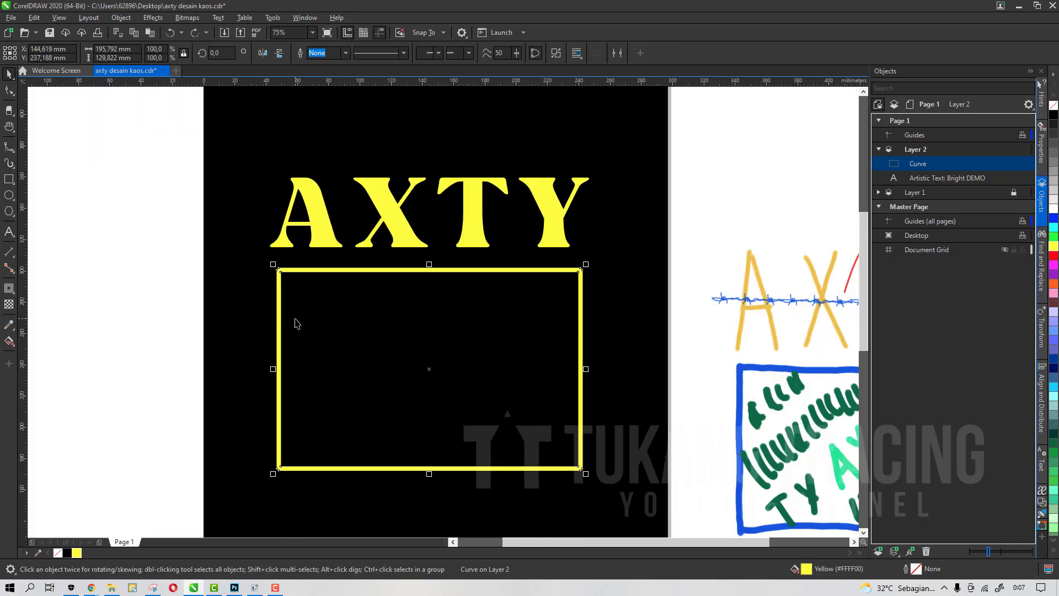
# Create a separate shape from the yellow frame's interior with Smart Fill and remove that shape's fill.
pyautogui.click(127, 328)
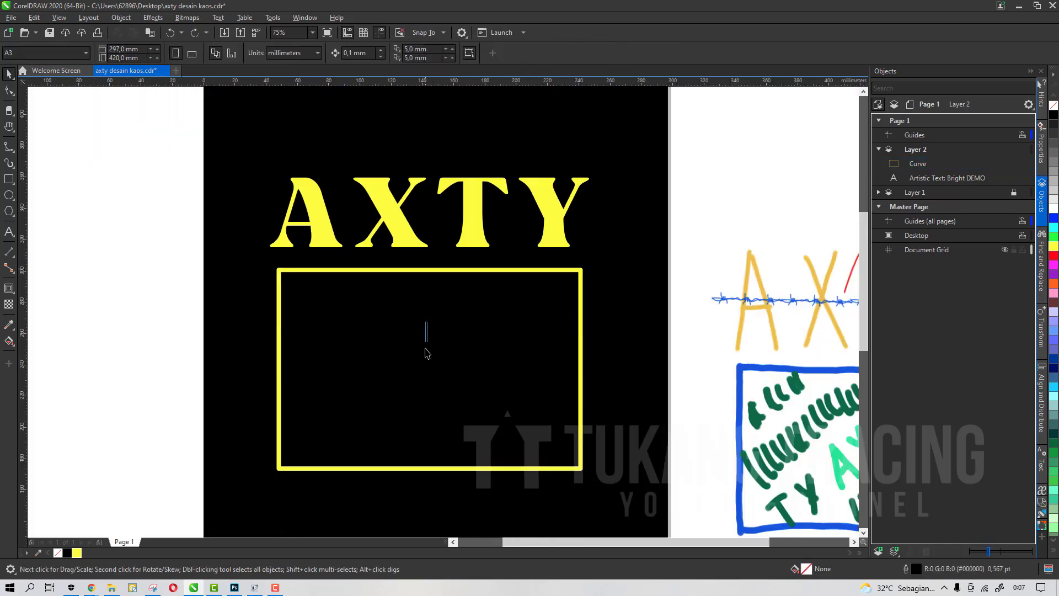
pyautogui.click(578, 278)
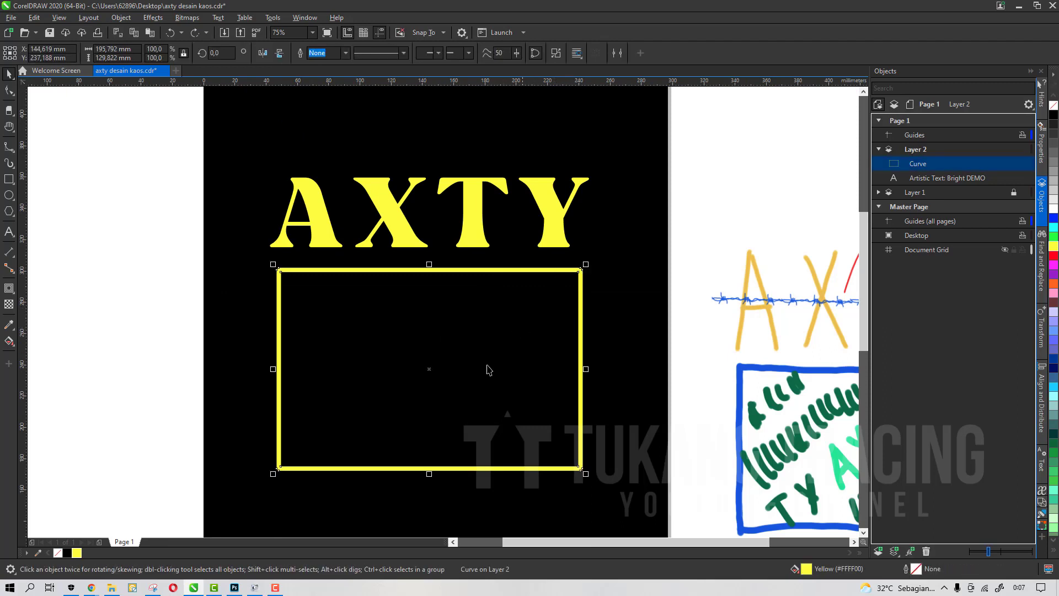
pyautogui.click(13, 341)
pyautogui.click(14, 345)
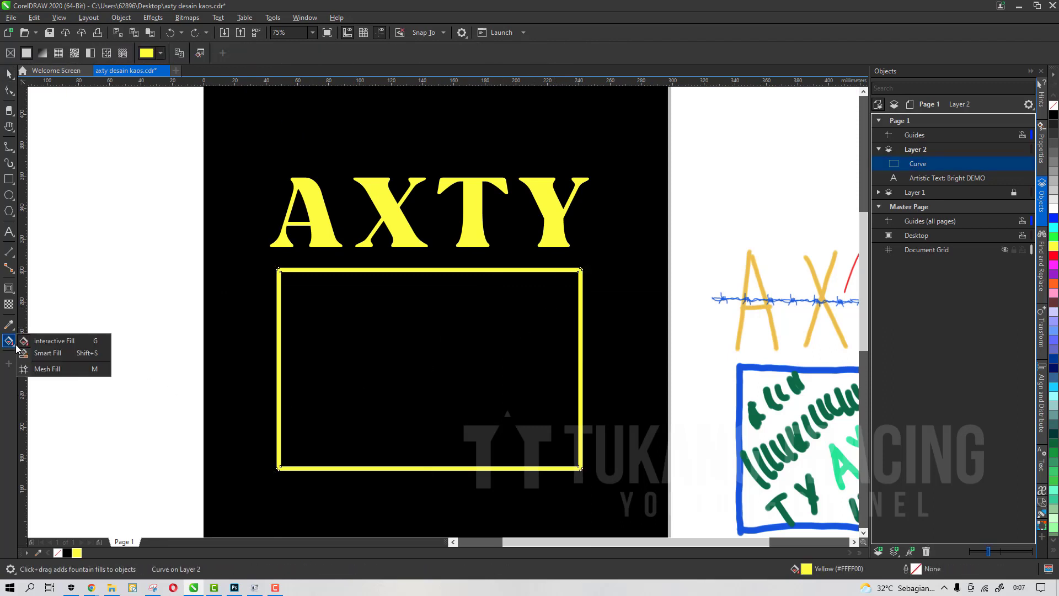
pyautogui.click(44, 353)
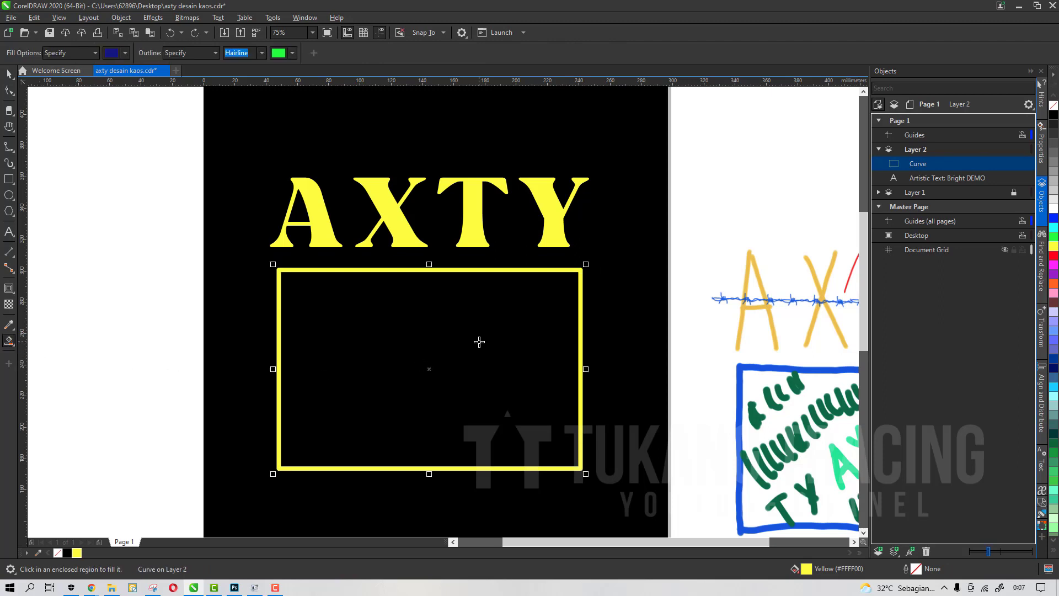
pyautogui.click(479, 342)
pyautogui.click(10, 72)
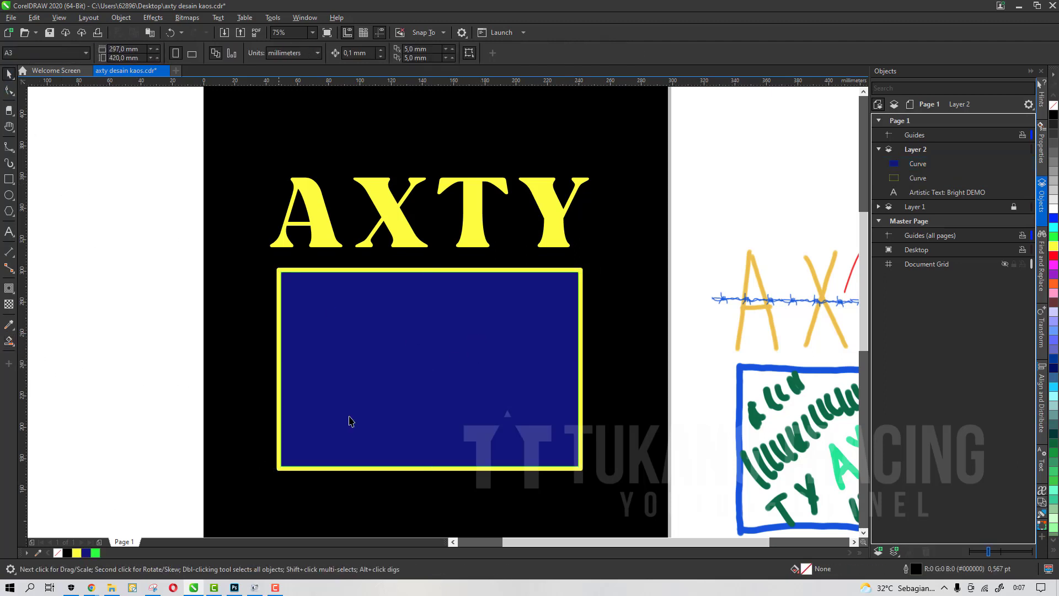
pyautogui.click(58, 552)
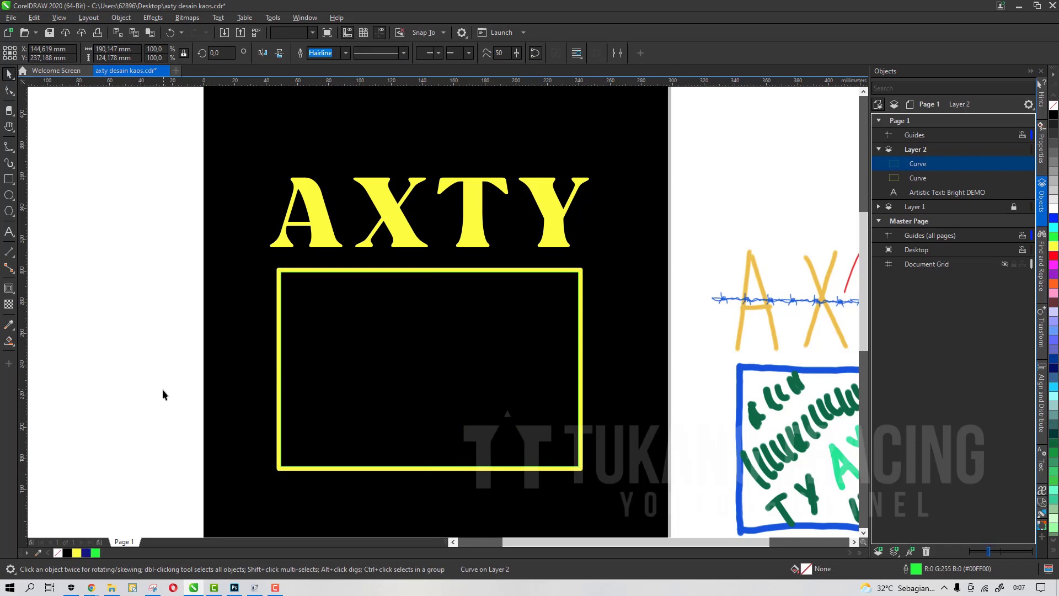
pyautogui.click(161, 392)
pyautogui.scroll(-2, 405, 270)
pyautogui.scroll(2, 534, 303)
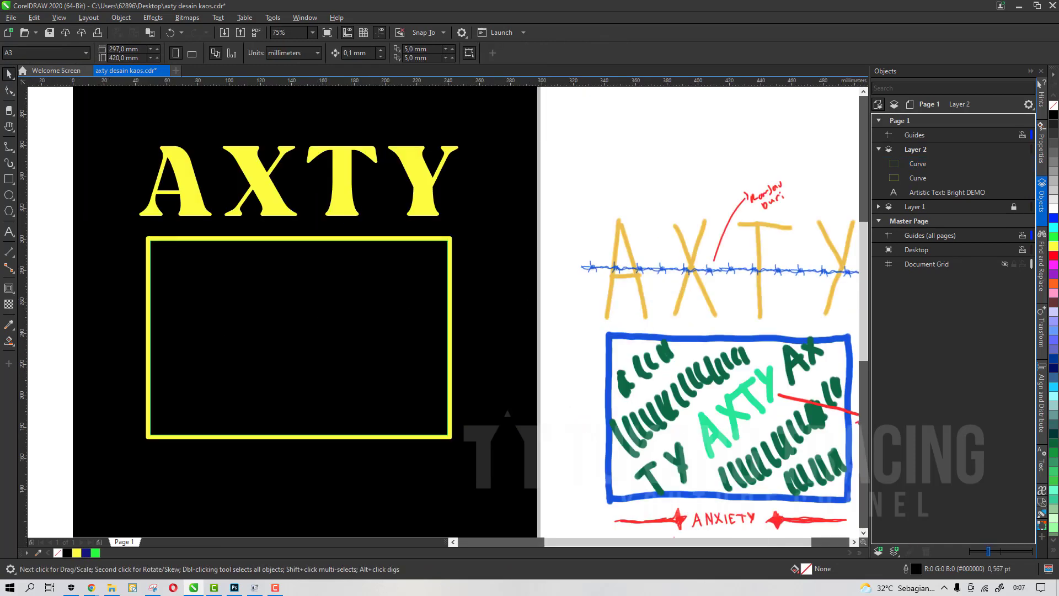
# Duplicate the AXTY title and place the copy below the frame near the page's lower edge.
pyautogui.click(337, 205)
pyautogui.scroll(-1, 396, 178)
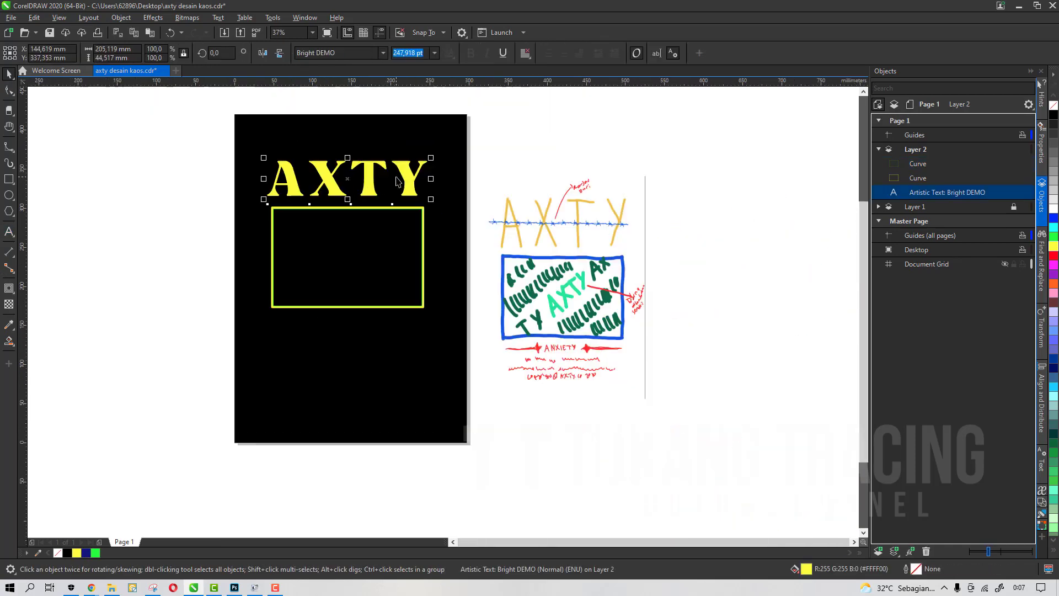
pyautogui.hotkey('ctrl', 'c')
pyautogui.hotkey('ctrl', 'v')
pyautogui.moveTo(371, 183); pyautogui.dragTo(384, 388)
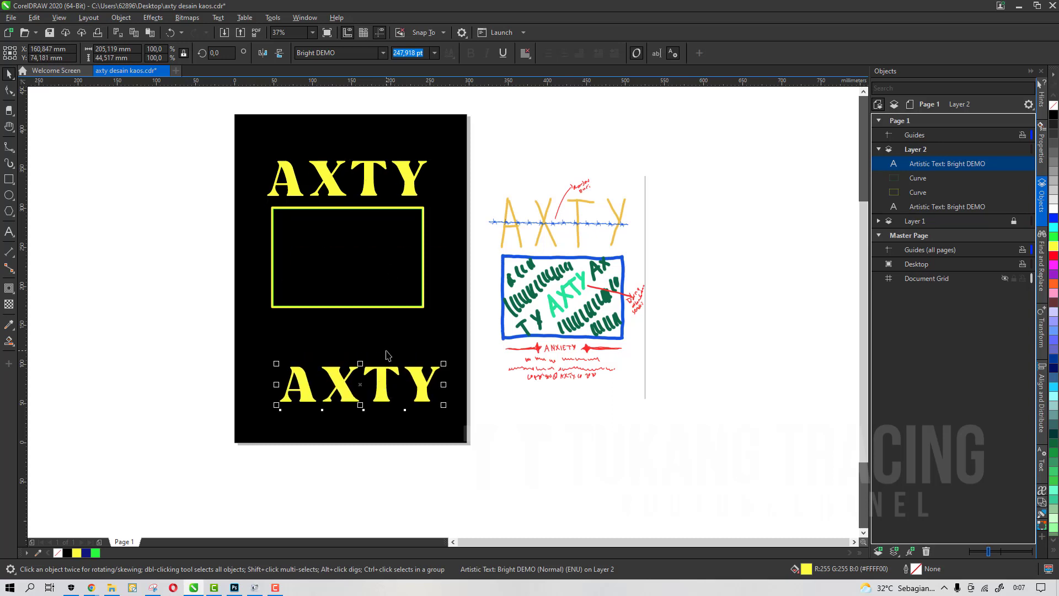
# Extend the lower AXTY text copy into a single line that repeats AXTY six times.
pyautogui.doubleClick(426, 398)
pyautogui.moveTo(433, 398); pyautogui.dragTo(275, 413)
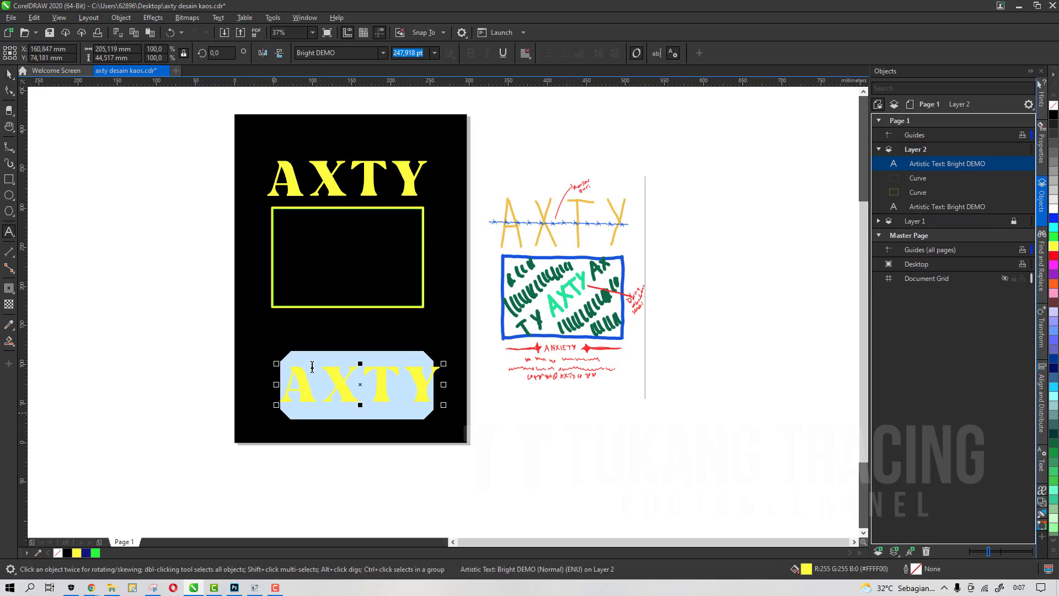
pyautogui.click(10, 74)
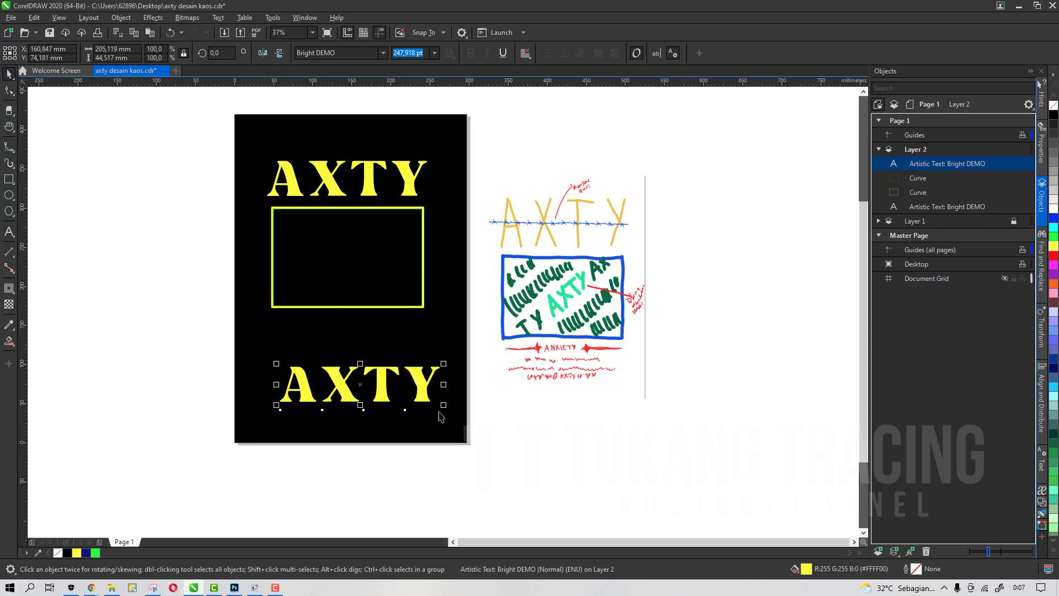
pyautogui.doubleClick(426, 390)
pyautogui.hotkey('ctrl', 'v')
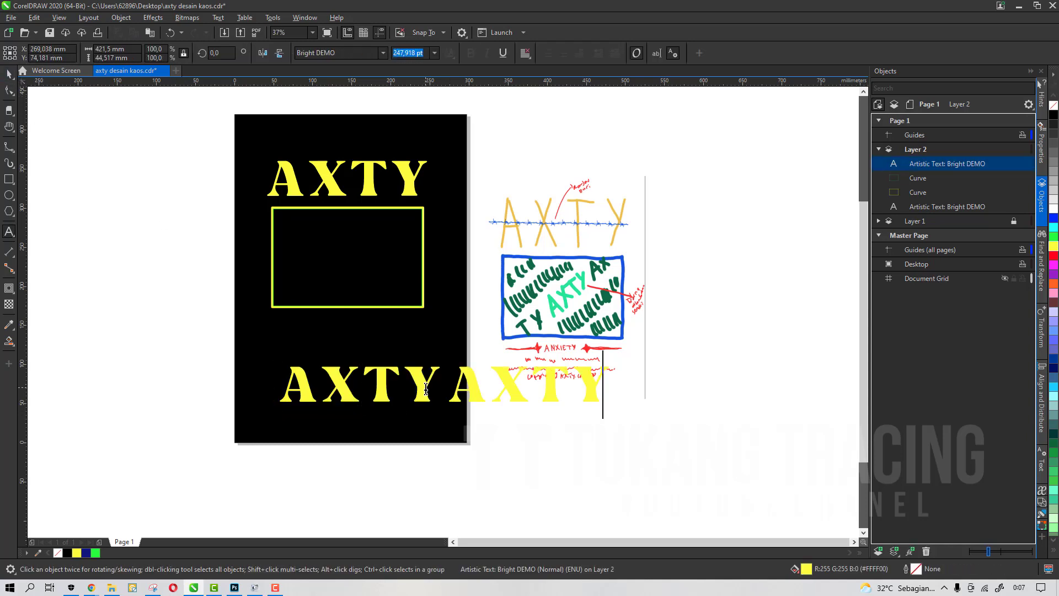
pyautogui.hotkey('ctrl', 'v')
pyautogui.write('AXTY')
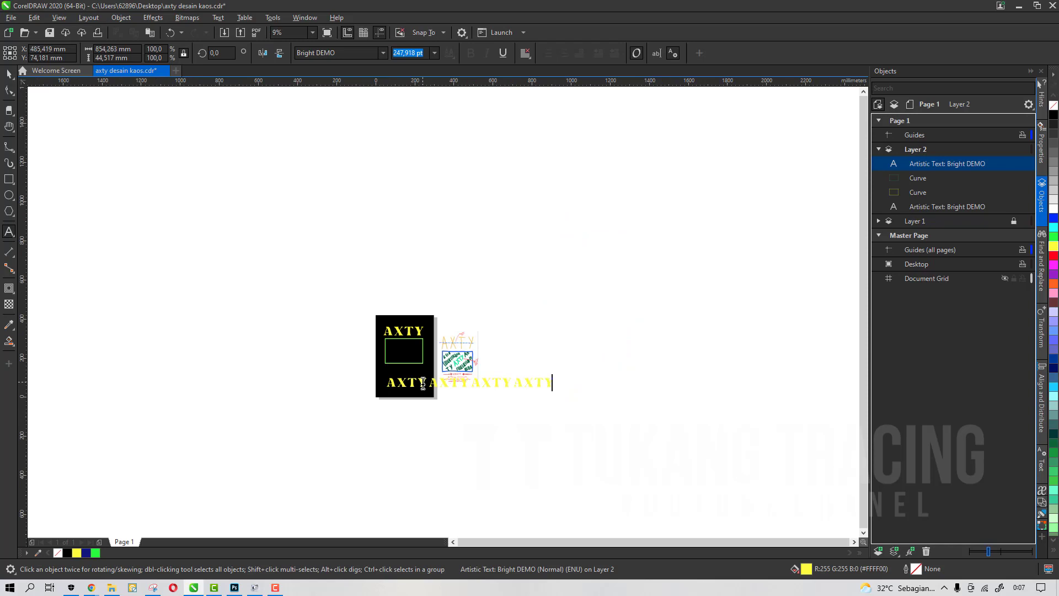
pyautogui.scroll(2, 423, 382)
pyautogui.write('AXTY')
pyautogui.scroll(-2, 490, 378)
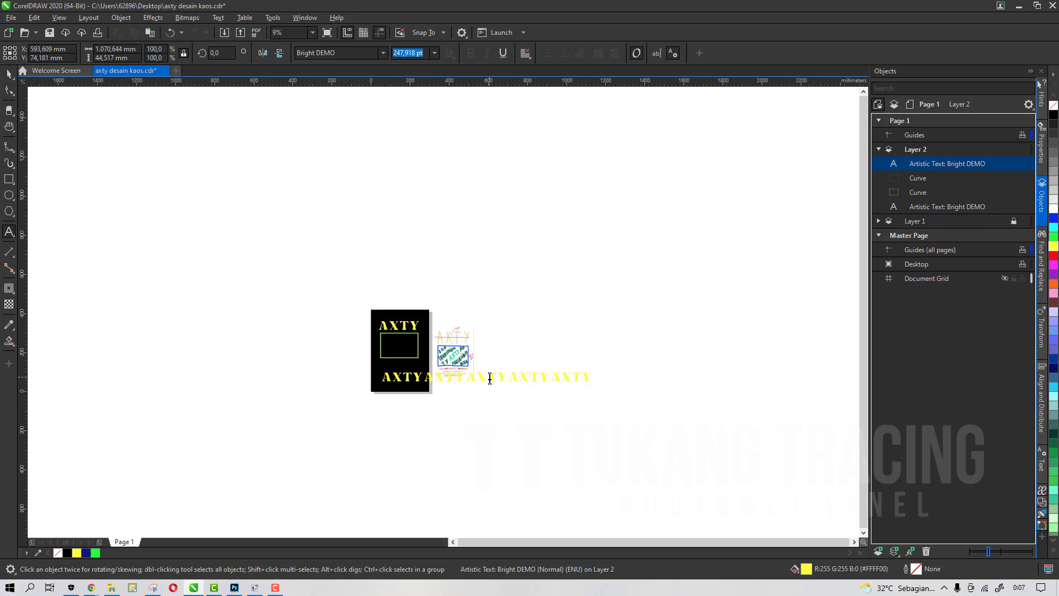
pyautogui.write('AXTY')
pyautogui.hotkey('ctrl', 'space')
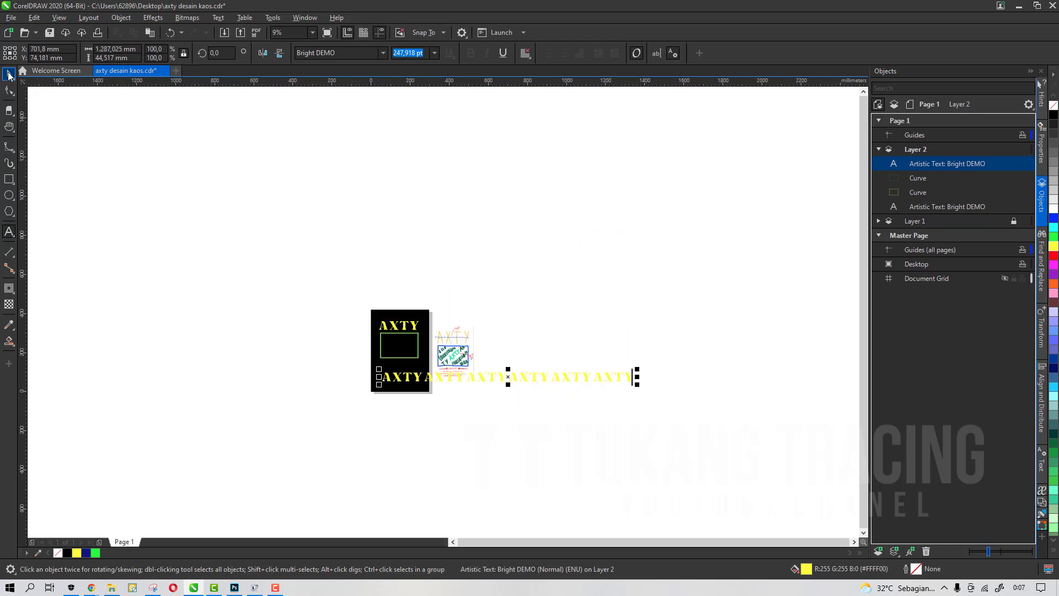
# Scale the repeated AXTY row down to about 348 mm wide and place it just below the yellow frame.
pyautogui.moveTo(638, 389); pyautogui.dragTo(382, 317)
pyautogui.scroll(2, 422, 382)
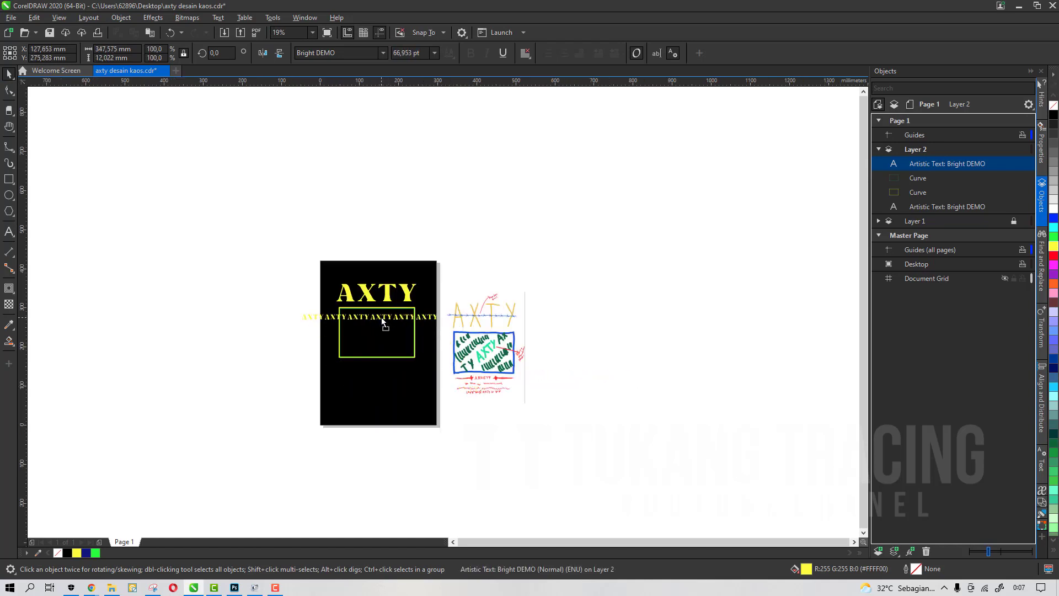
pyautogui.scroll(4, 382, 316)
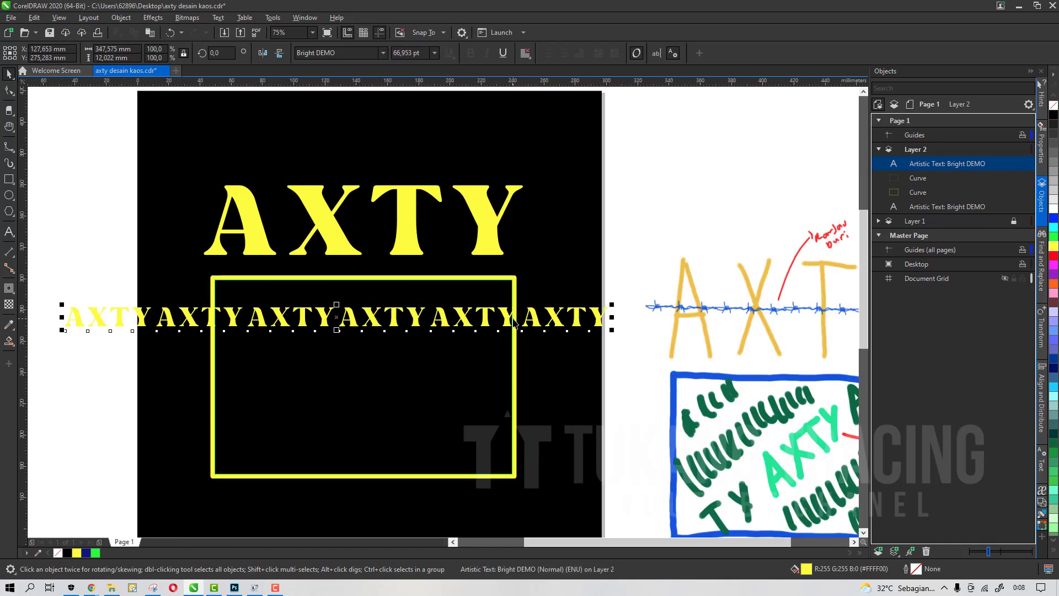
pyautogui.scroll(-4, 519, 317)
pyautogui.moveTo(528, 311); pyautogui.dragTo(530, 358)
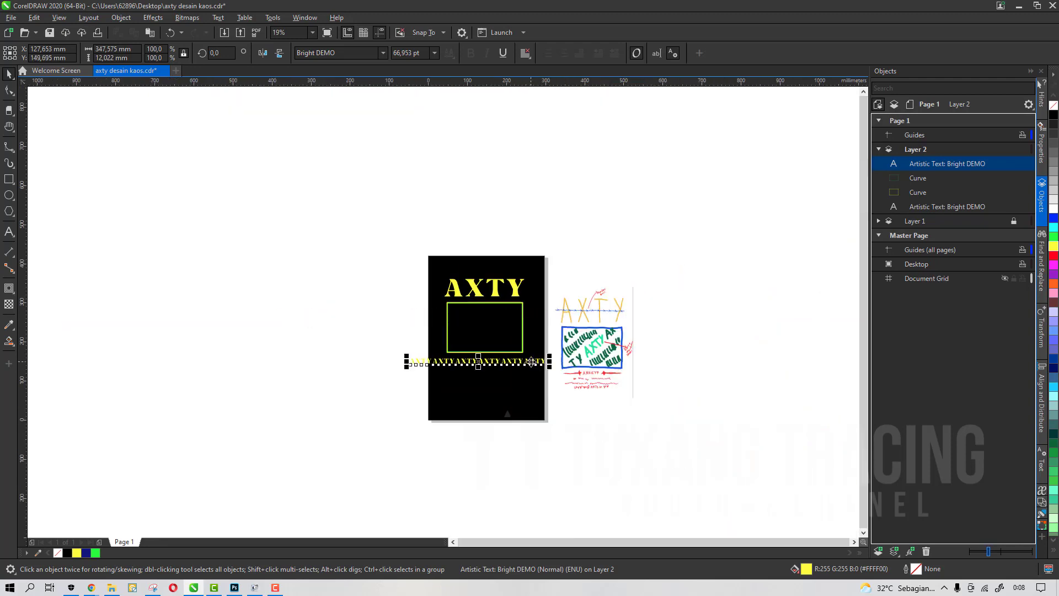
# Duplicate the repeated AXTY row and place the copy directly beneath it, just past the page's lower edge.
pyautogui.scroll(2, 528, 359)
pyautogui.hotkey('ctrl', 'c')
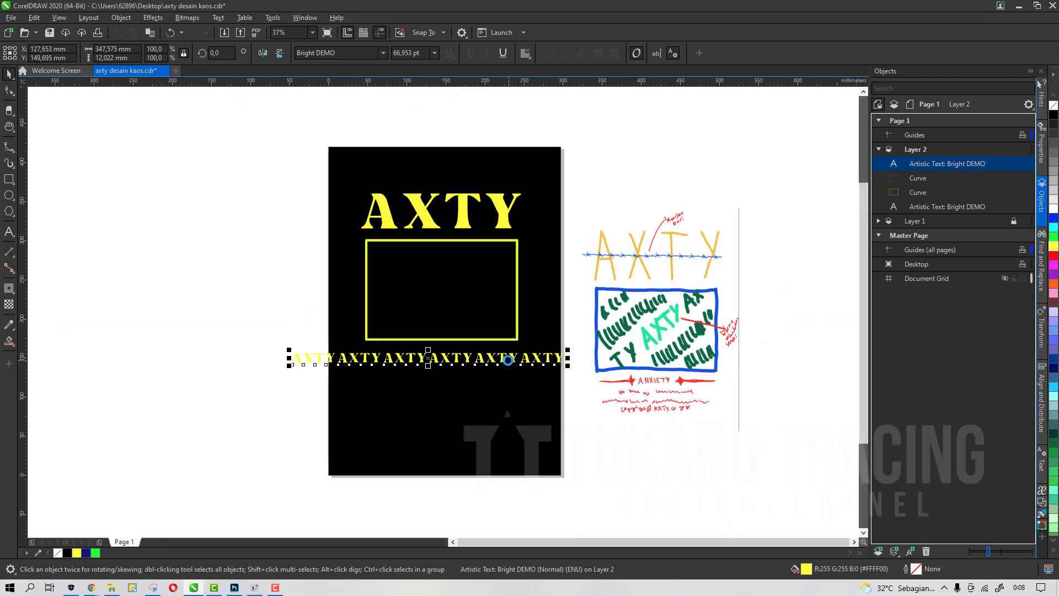
pyautogui.hotkey('ctrl', 'v')
pyautogui.moveTo(501, 359); pyautogui.dragTo(473, 491)
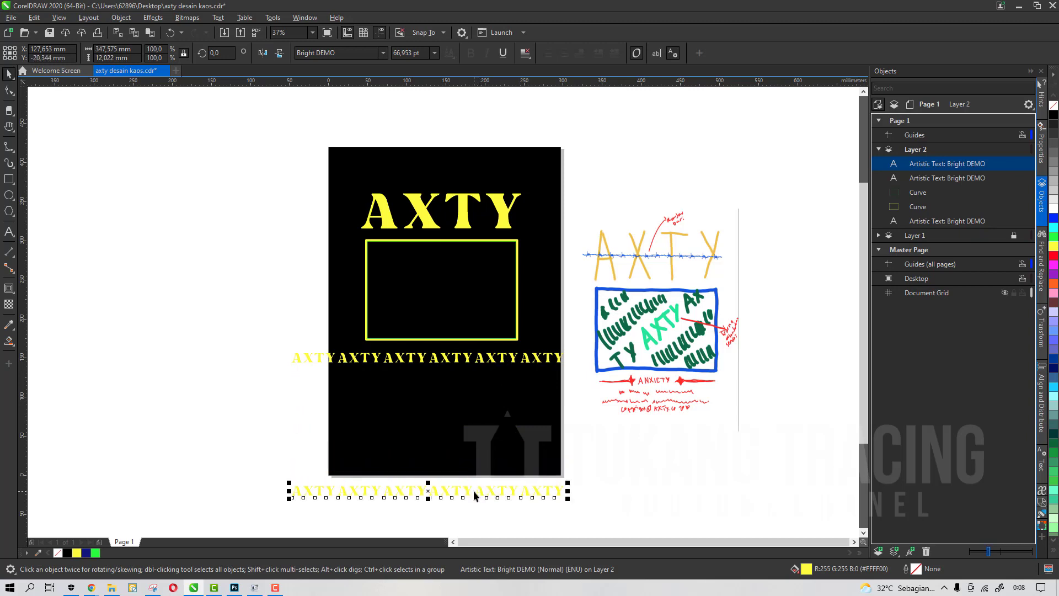
pyautogui.click(391, 383)
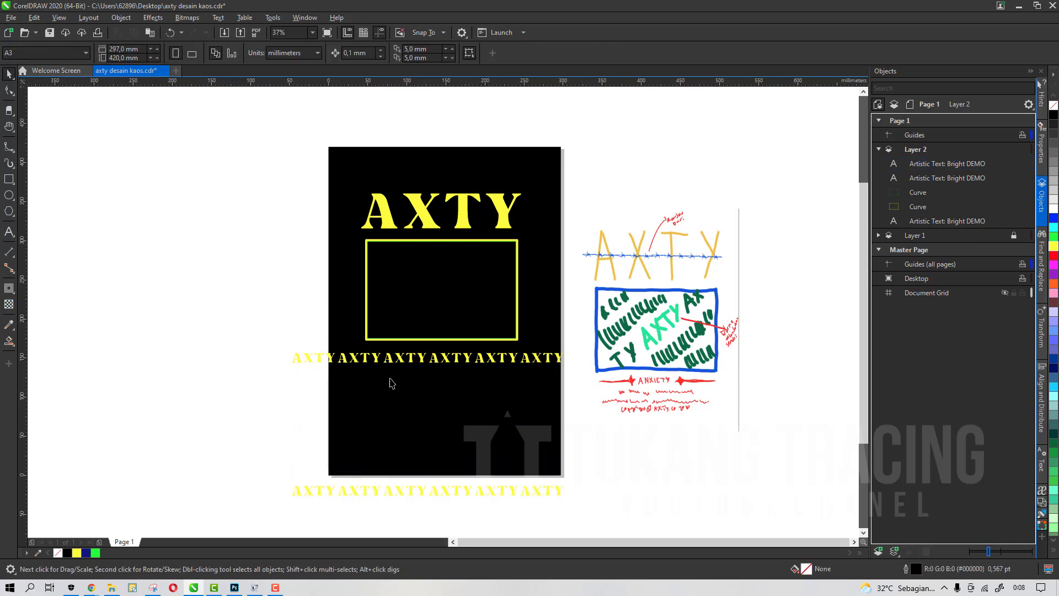
# Blend the upper AXTY row into the lower row with the Blend tool.
pyautogui.click(438, 365)
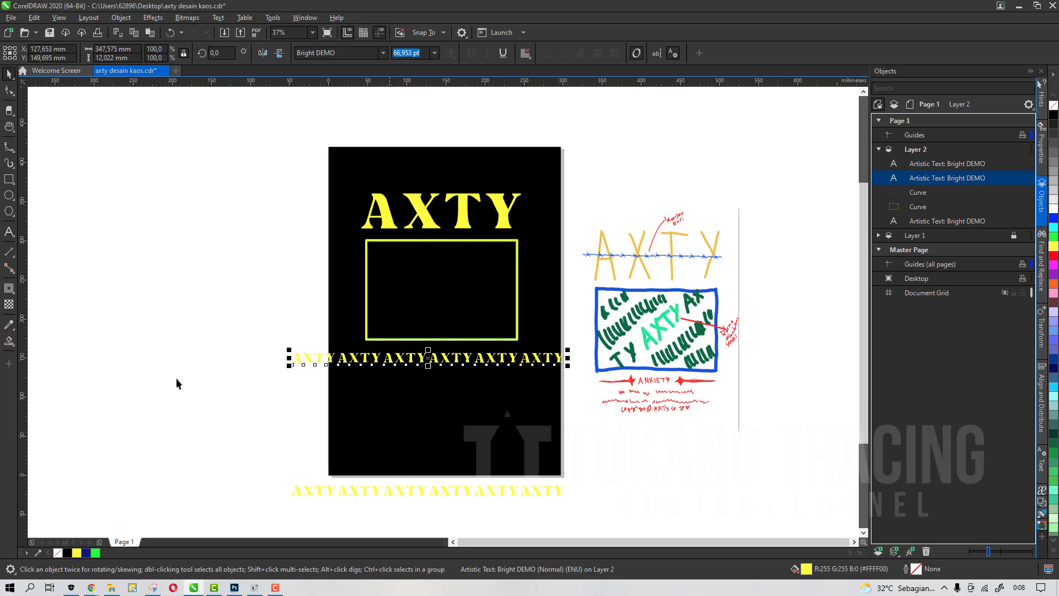
pyautogui.click(14, 347)
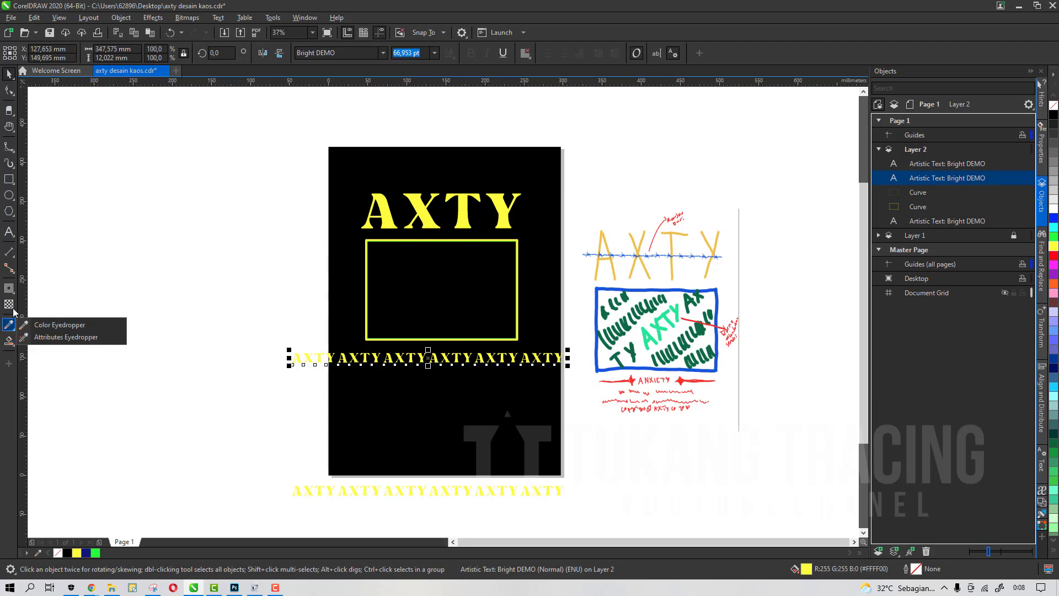
pyautogui.moveTo(11, 290)
pyautogui.click(39, 312)
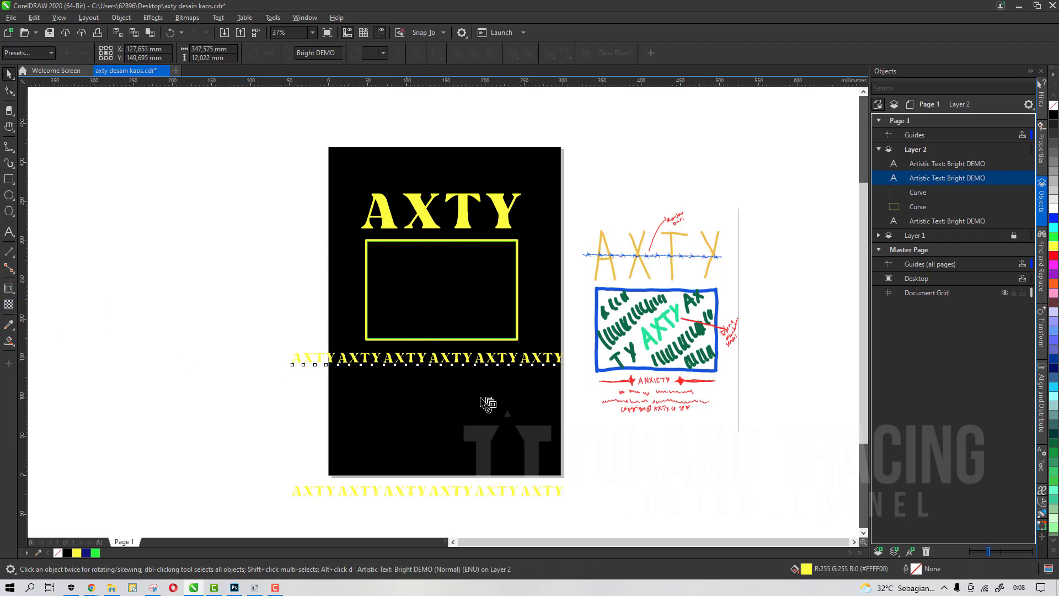
pyautogui.moveTo(447, 359); pyautogui.dragTo(430, 492)
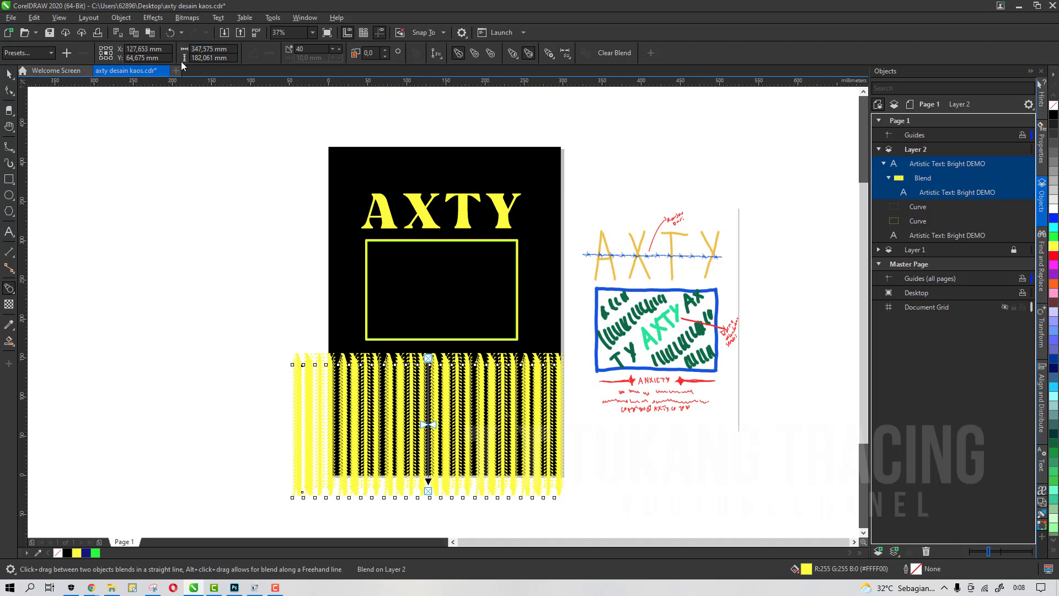
# Set the number of blend steps between the AXTY rows to 5 and raise it to 8.
pyautogui.click(318, 52)
pyautogui.click(275, 587)
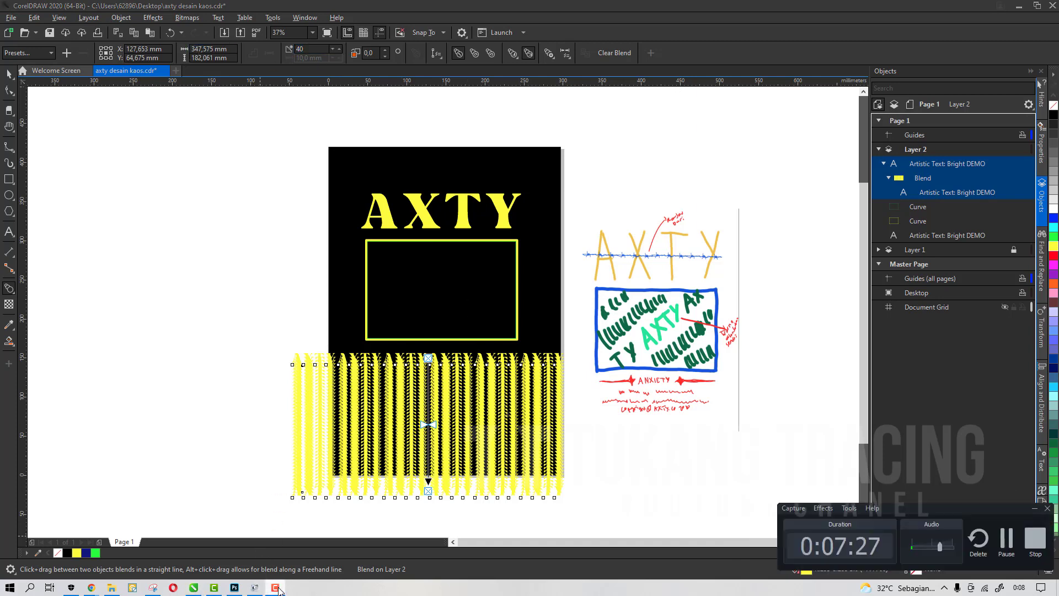
pyautogui.click(275, 588)
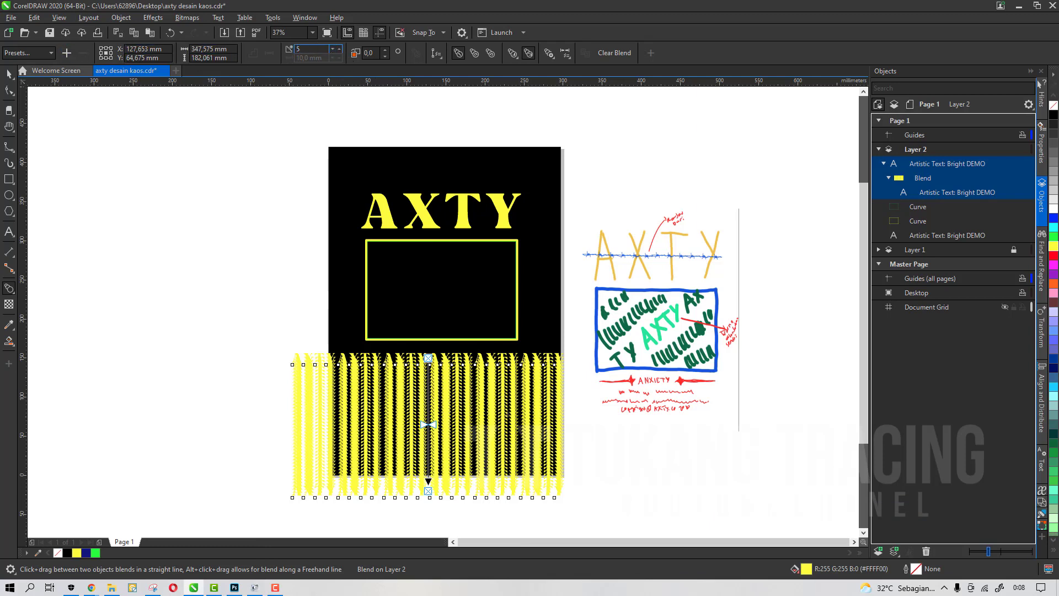
pyautogui.press('Return')
pyautogui.scroll(2, 433, 467)
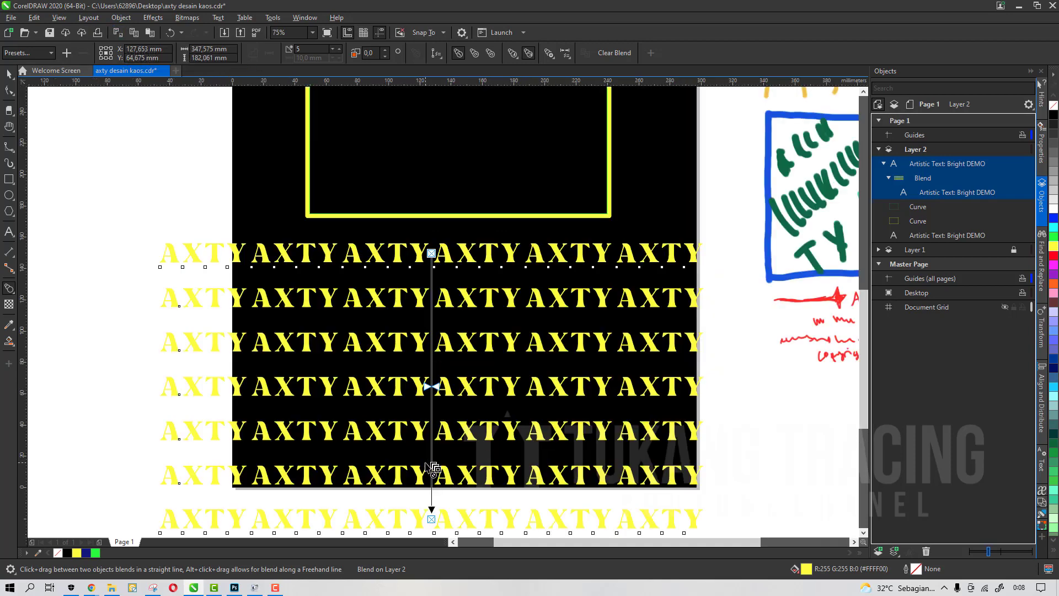
pyautogui.click(339, 50)
pyautogui.click(340, 50)
pyautogui.click(340, 50)
pyautogui.scroll(-4, 435, 326)
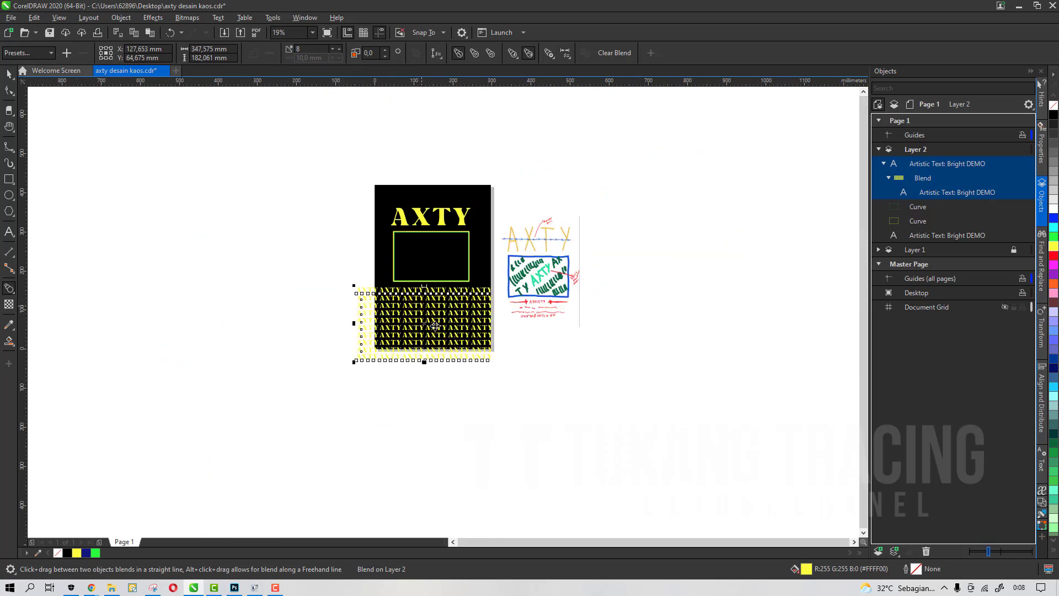
pyautogui.scroll(2, 435, 326)
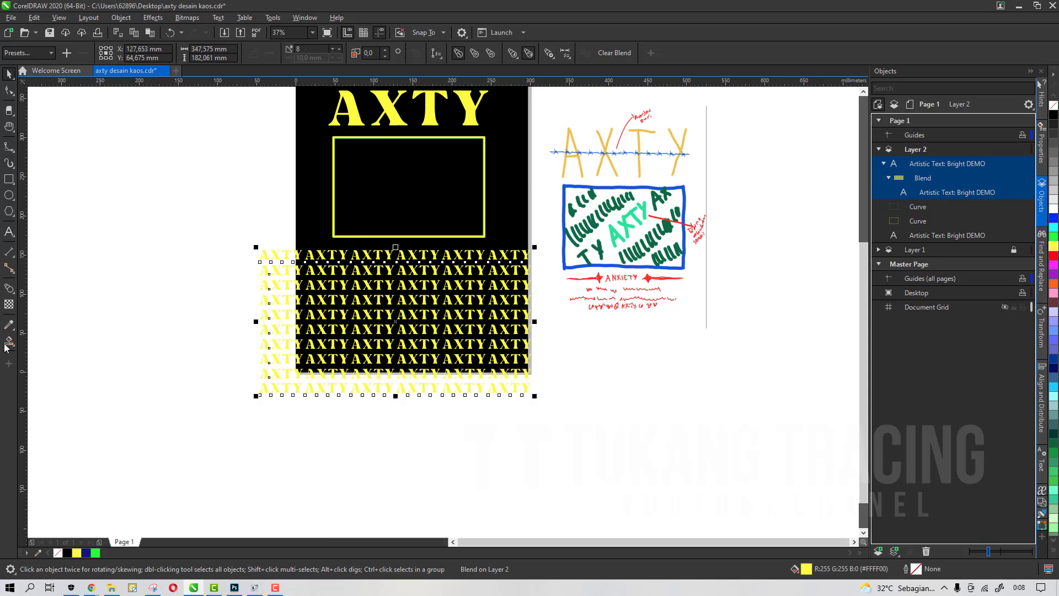
pyautogui.click(15, 295)
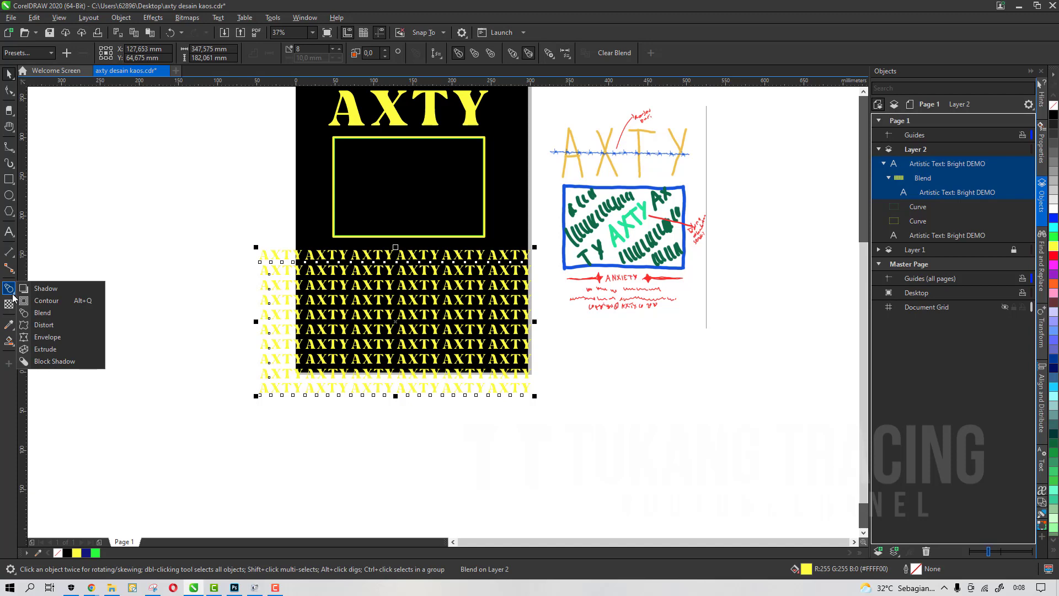
pyautogui.click(37, 353)
pyautogui.moveTo(515, 316); pyautogui.dragTo(522, 342)
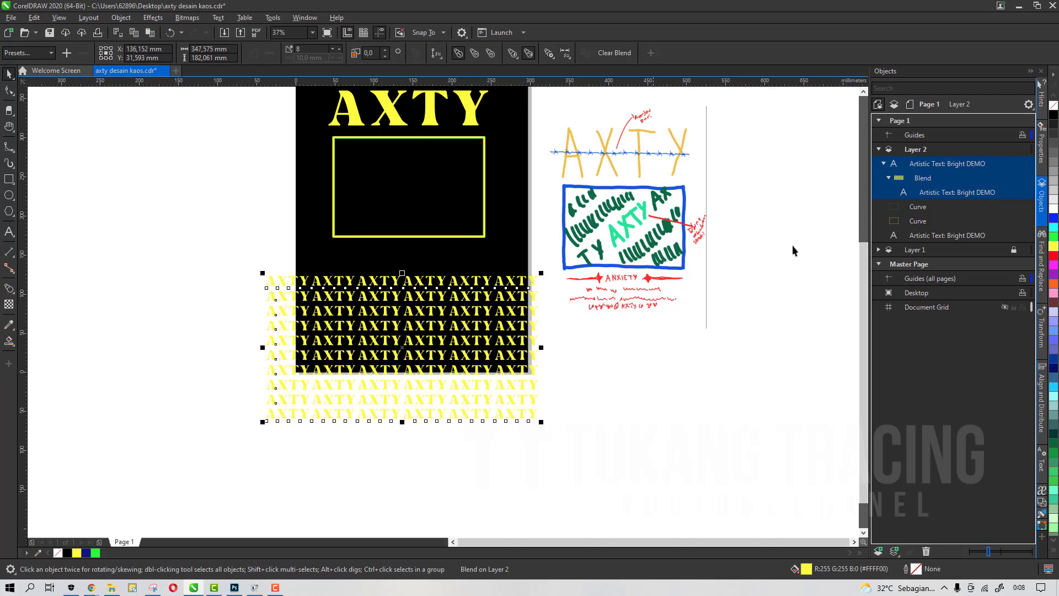
pyautogui.hotkey('ctrl', 'z')
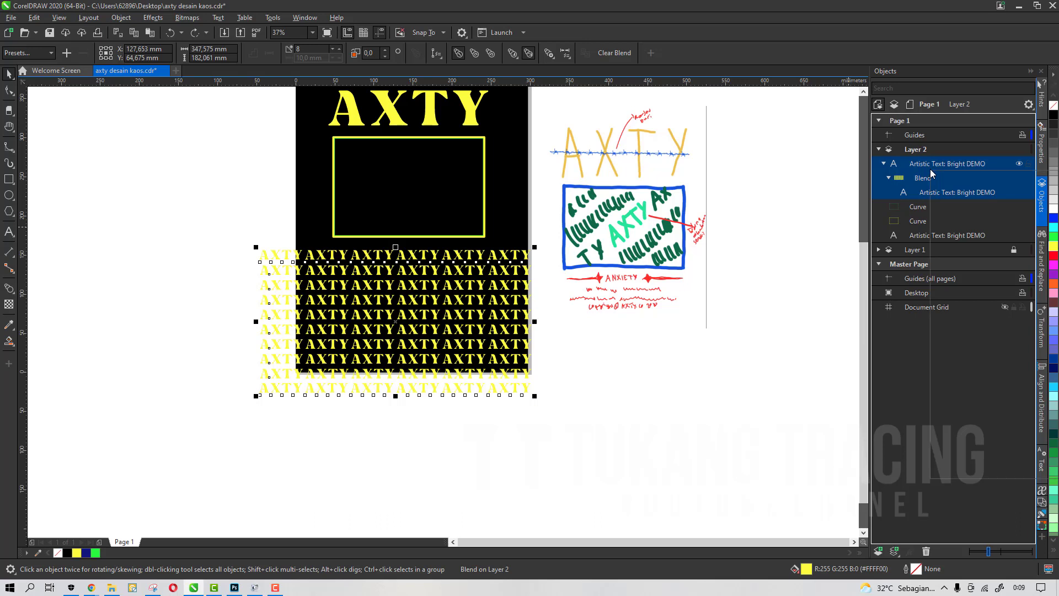
# Break the AXTY row blend apart and deselect the resulting objects.
pyautogui.rightClick(931, 175)
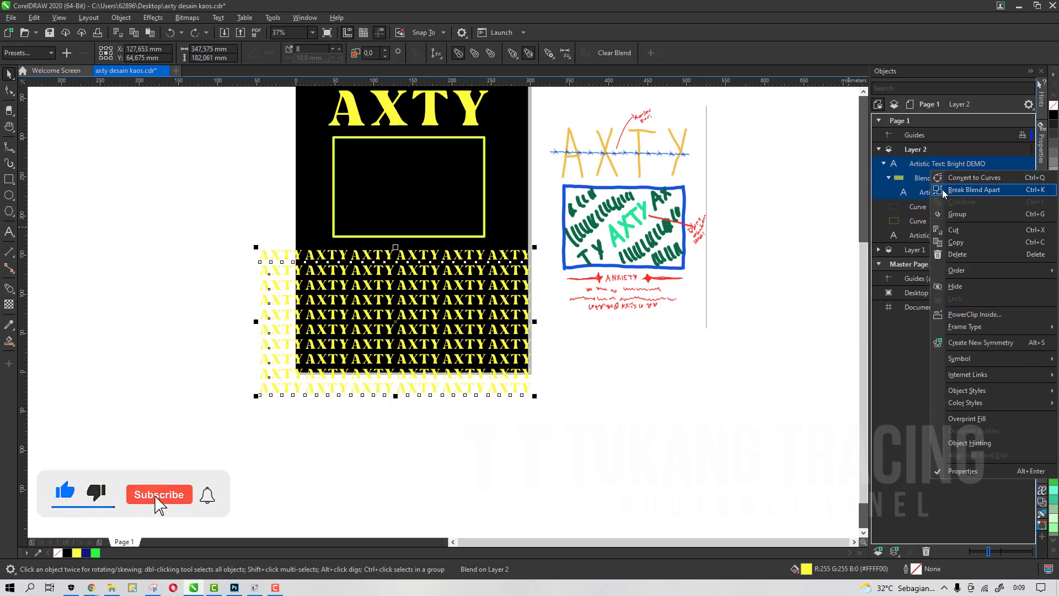
pyautogui.click(1014, 192)
pyautogui.click(618, 430)
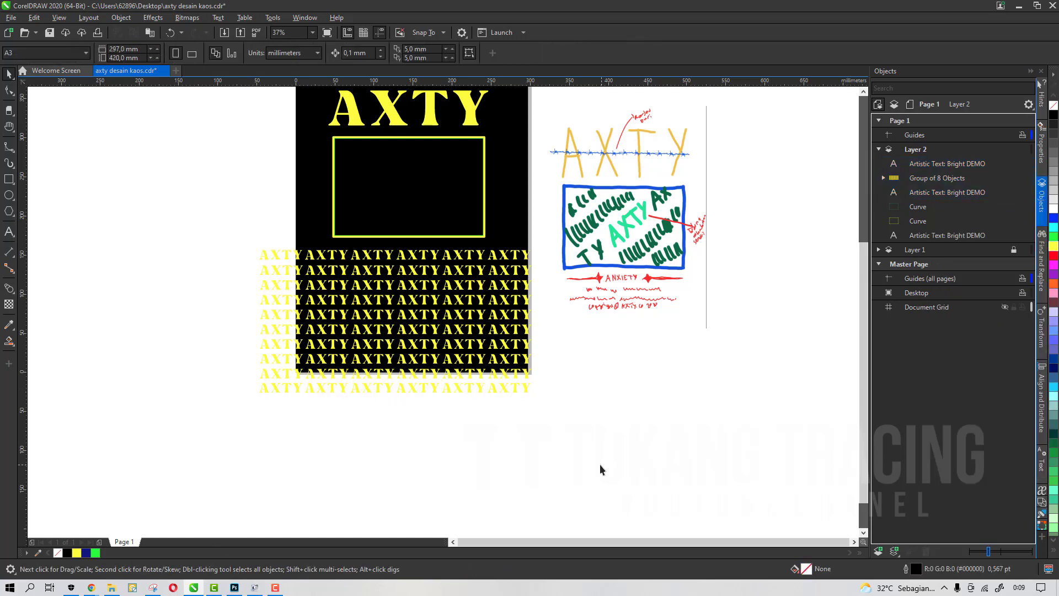
# Group all the AXTY rows and duplicate the group, placing one beside the page and the other over the yellow frame.
pyautogui.moveTo(600, 464); pyautogui.dragTo(220, 229)
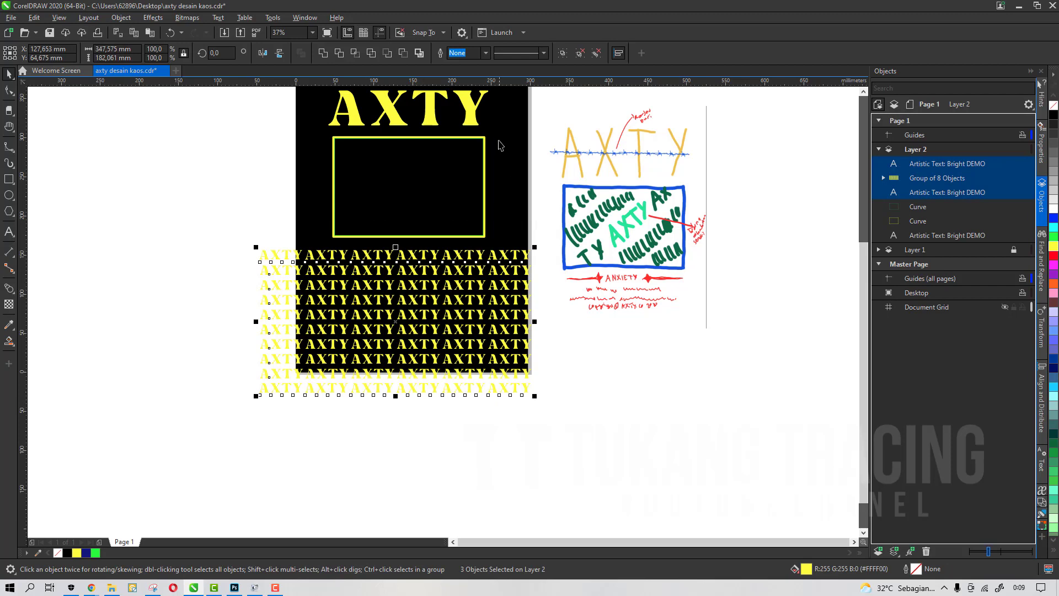
pyautogui.click(562, 53)
pyautogui.scroll(-2, 502, 293)
pyautogui.moveTo(505, 301); pyautogui.dragTo(517, 240)
pyautogui.hotkey('ctrl', 'd')
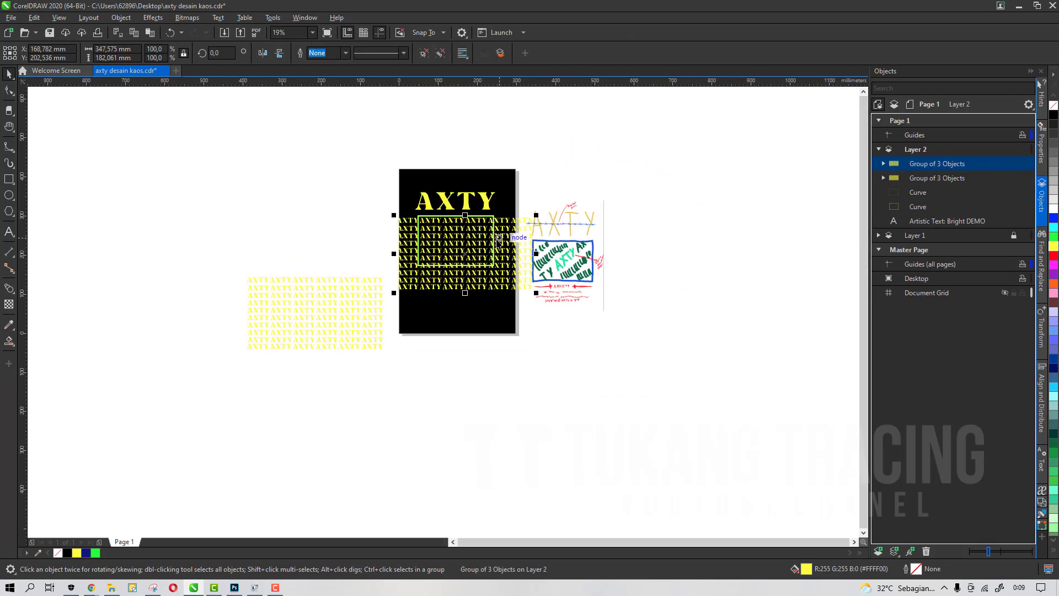
# Rotate the AXTY pattern group over the yellow frame to 45 degrees and deselect it.
pyautogui.scroll(2, 497, 239)
pyautogui.click(519, 302)
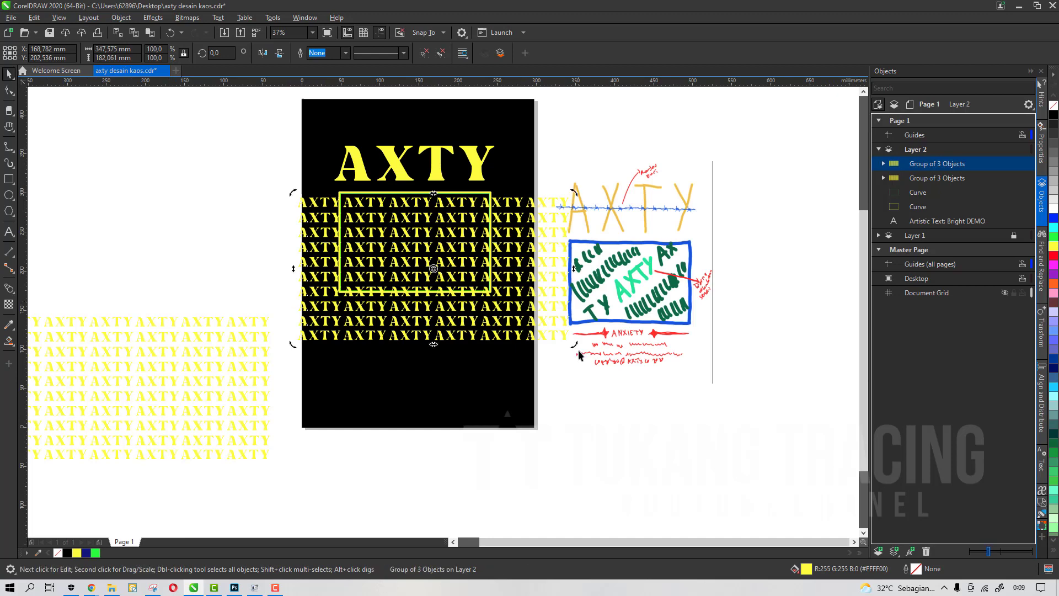
pyautogui.click(220, 53)
pyautogui.press('Return')
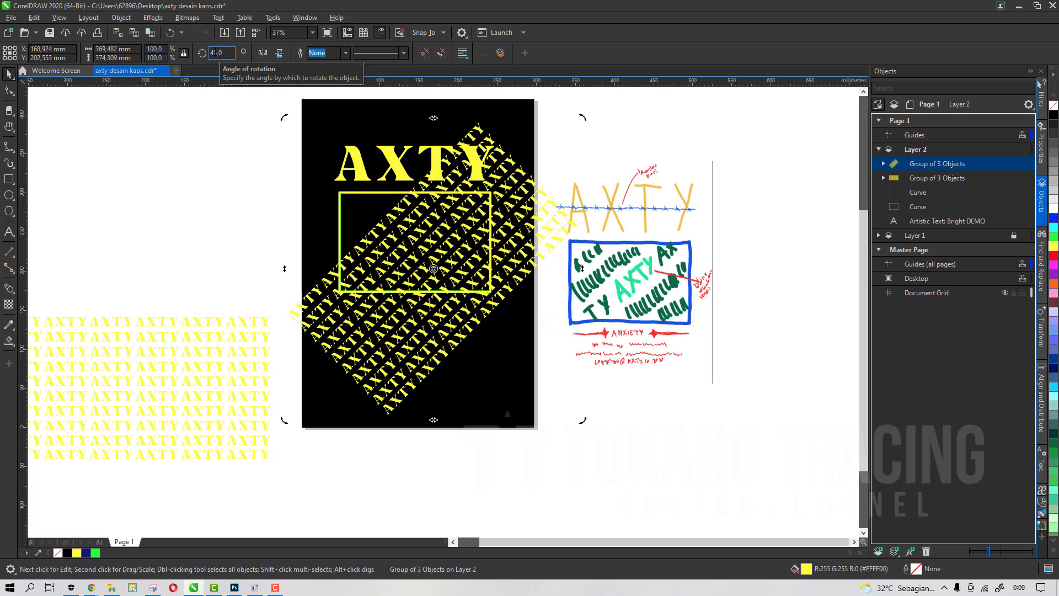
pyautogui.click(683, 436)
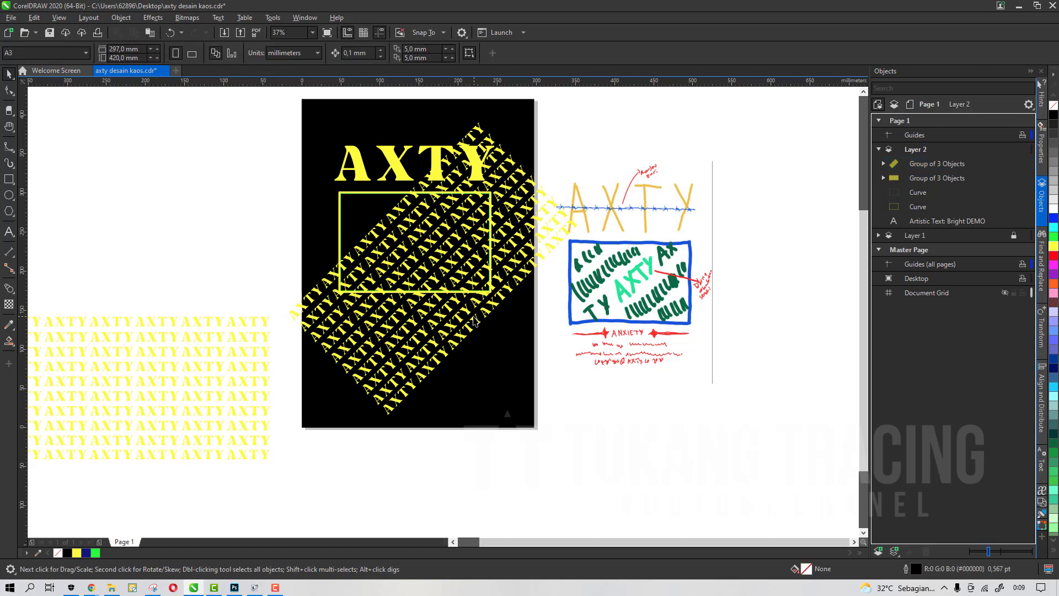
# Enlarge the rotated AXTY pattern to about 431 by 437 mm and position it to cover the whole yellow frame.
pyautogui.moveTo(474, 321); pyautogui.dragTo(433, 297)
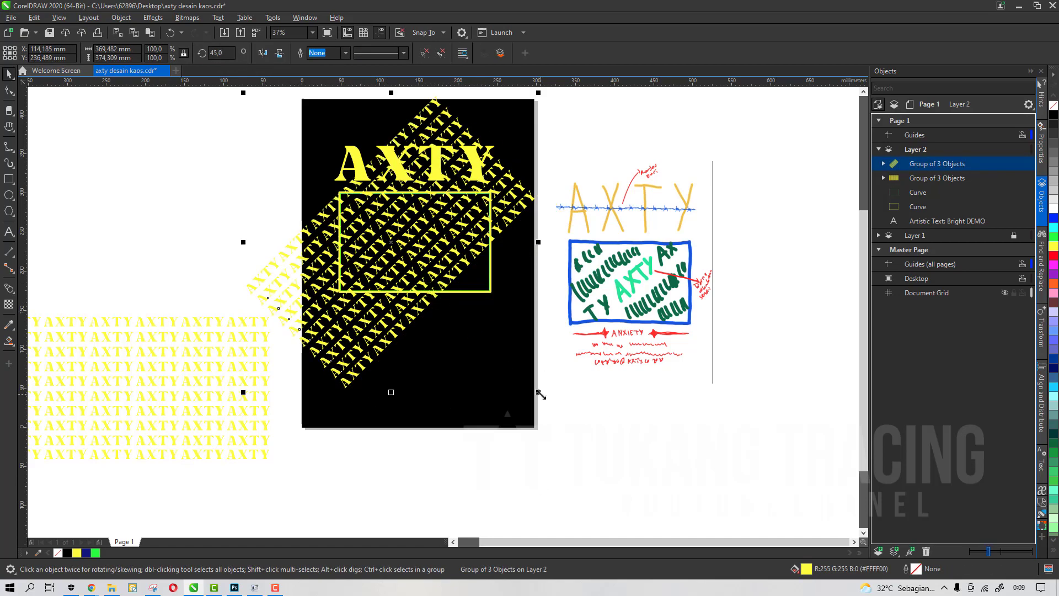
pyautogui.moveTo(541, 395); pyautogui.dragTo(583, 417)
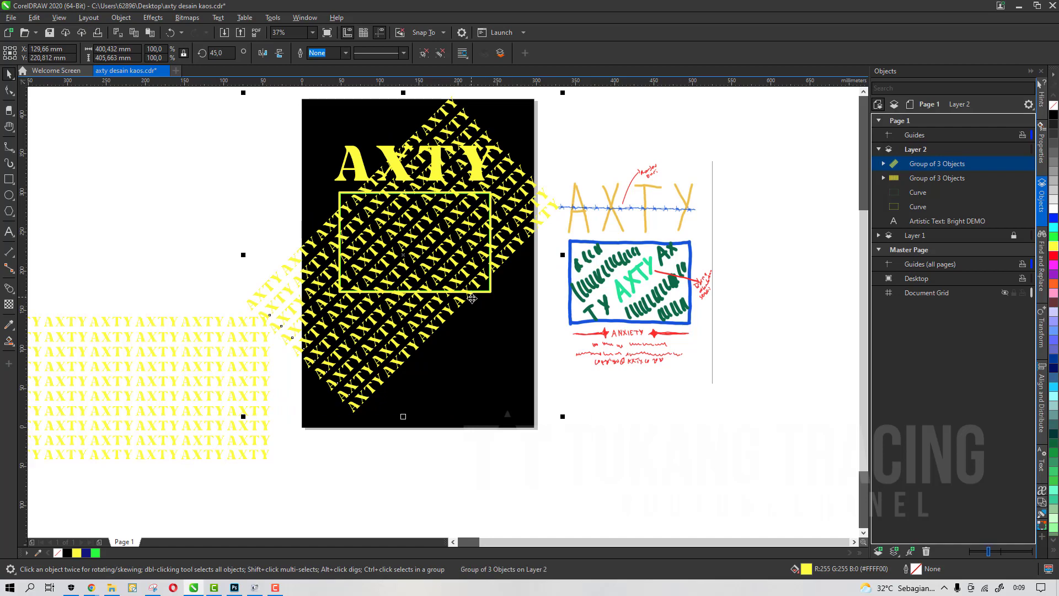
pyautogui.moveTo(472, 298); pyautogui.dragTo(479, 298)
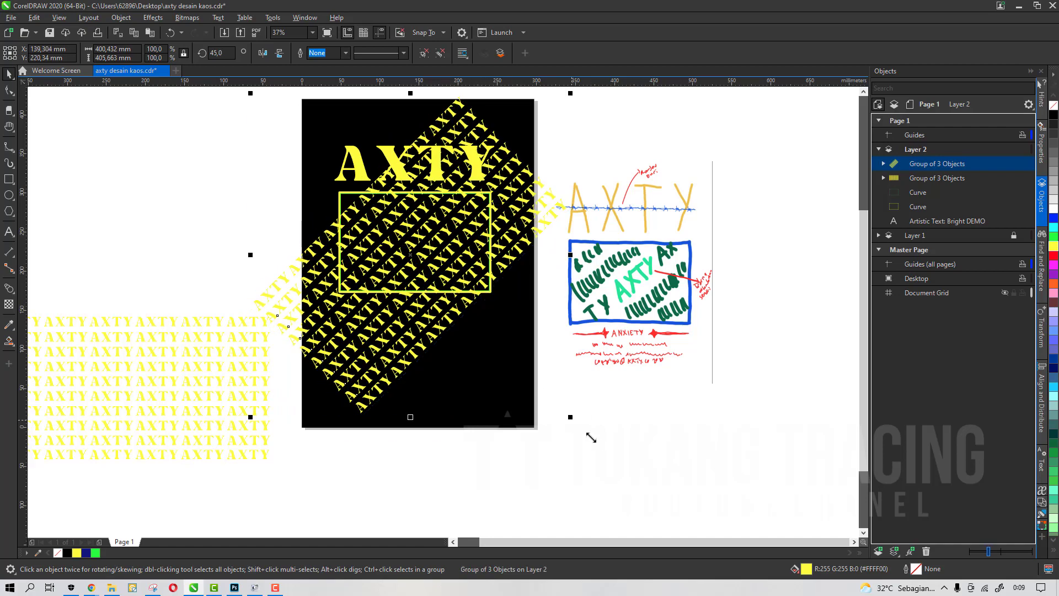
pyautogui.moveTo(591, 437); pyautogui.dragTo(593, 440)
pyautogui.moveTo(472, 326); pyautogui.dragTo(450, 320)
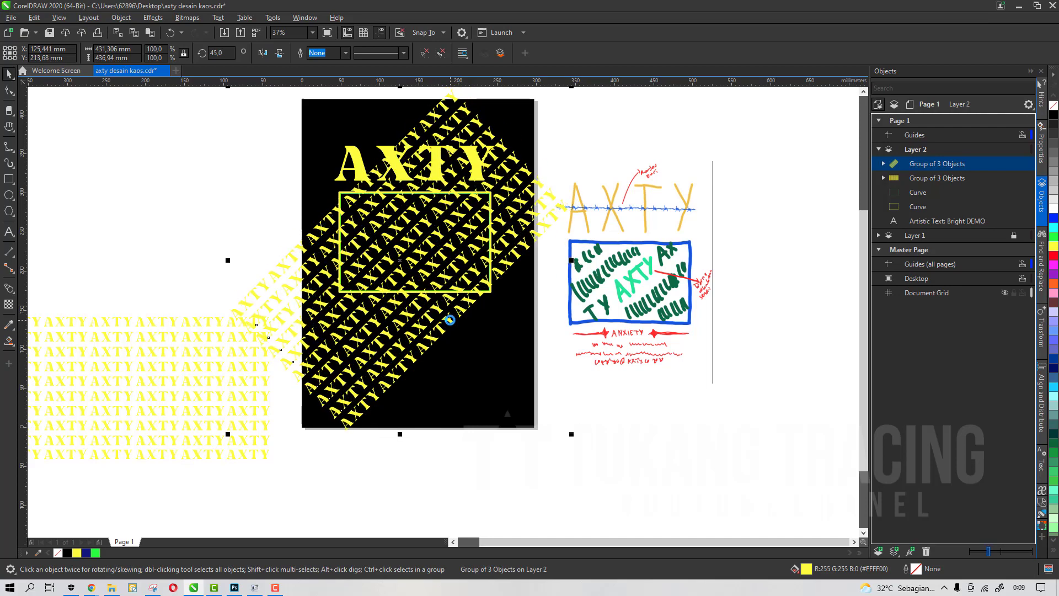
pyautogui.scroll(2, 488, 297)
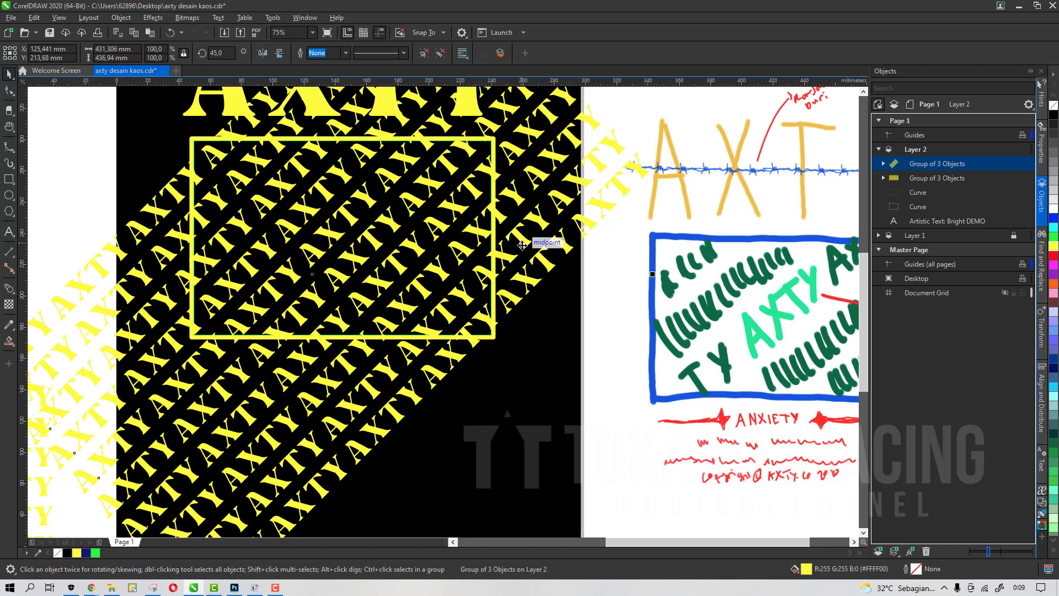
pyautogui.scroll(-2, 522, 245)
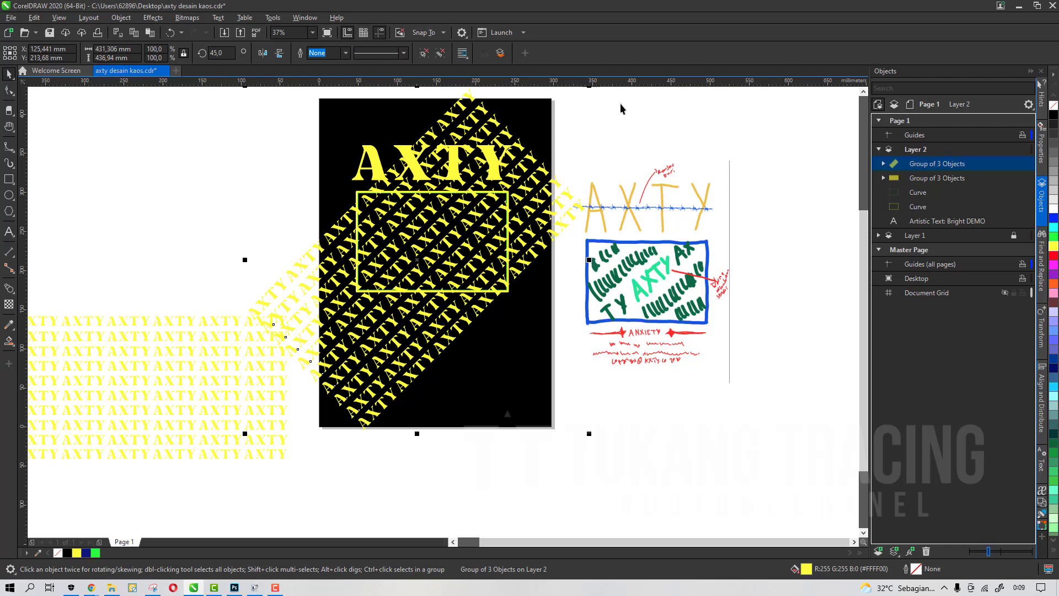
# Fully ungroup the rotated AXTY pattern into individual rows and deselect them.
pyautogui.press('Escape')
pyautogui.moveTo(531, 211); pyautogui.dragTo(536, 238)
pyautogui.hotkey('ctrl', 'z')
pyautogui.click(424, 52)
pyautogui.click(596, 53)
pyautogui.click(605, 125)
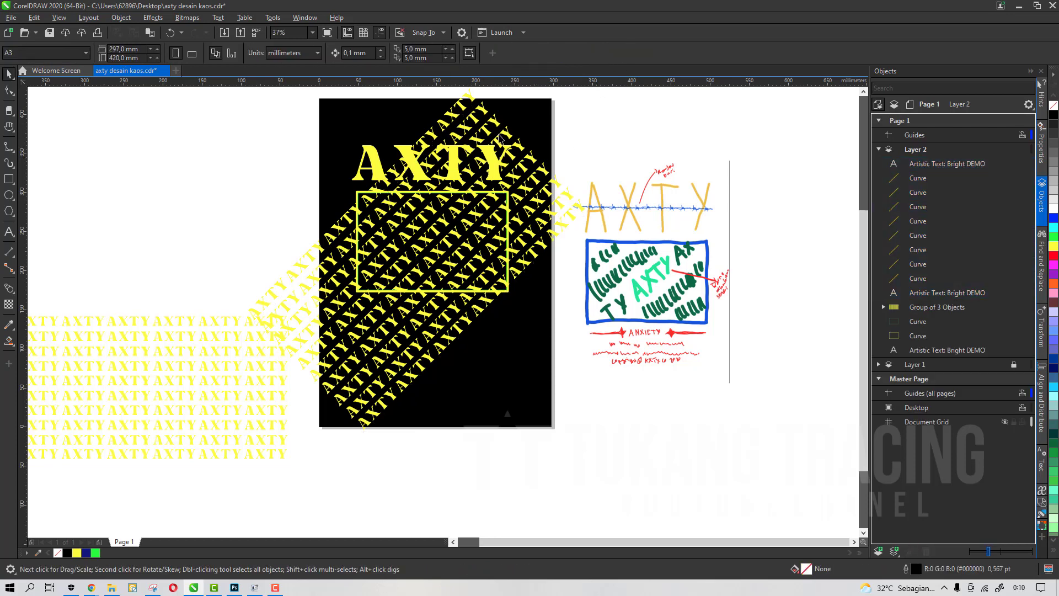
# Slide the second-highest diagonal AXTY row about 11 mm down along its own direction to offset it from its neighbours.
pyautogui.click(485, 119)
pyautogui.scroll(2, 341, 253)
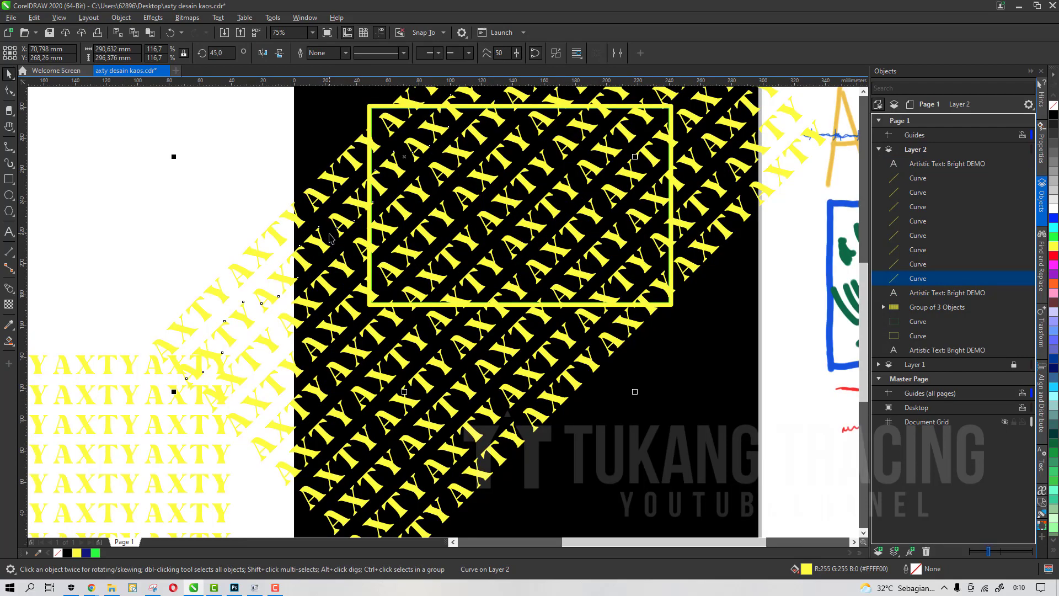
pyautogui.scroll(-3, 337, 228)
pyautogui.scroll(3, 451, 141)
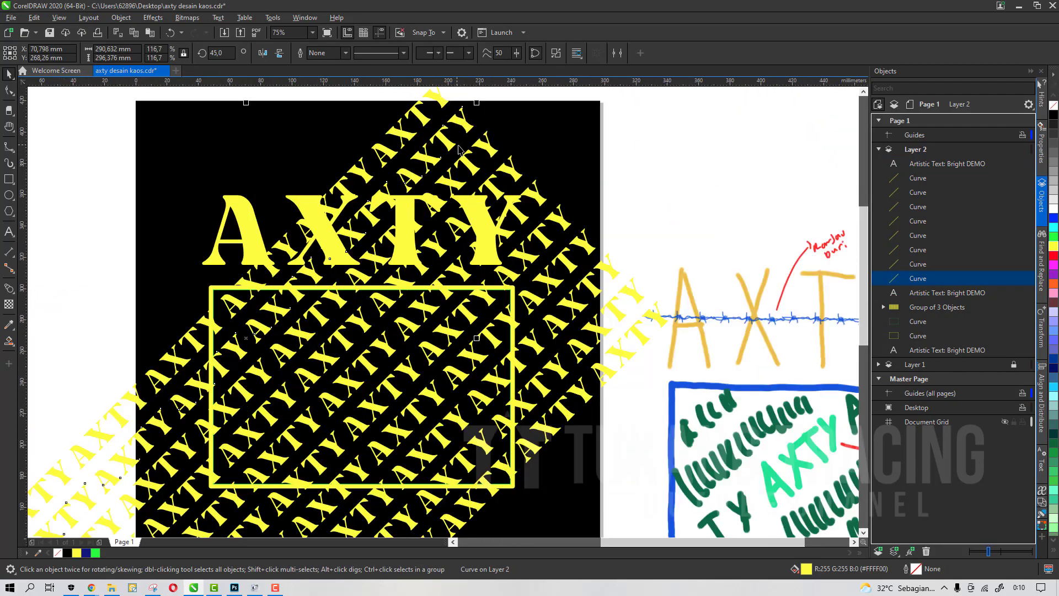
pyautogui.moveTo(451, 141); pyautogui.dragTo(420, 208)
pyautogui.scroll(2, 449, 161)
pyautogui.scroll(-4, 362, 318)
pyautogui.scroll(2, 362, 318)
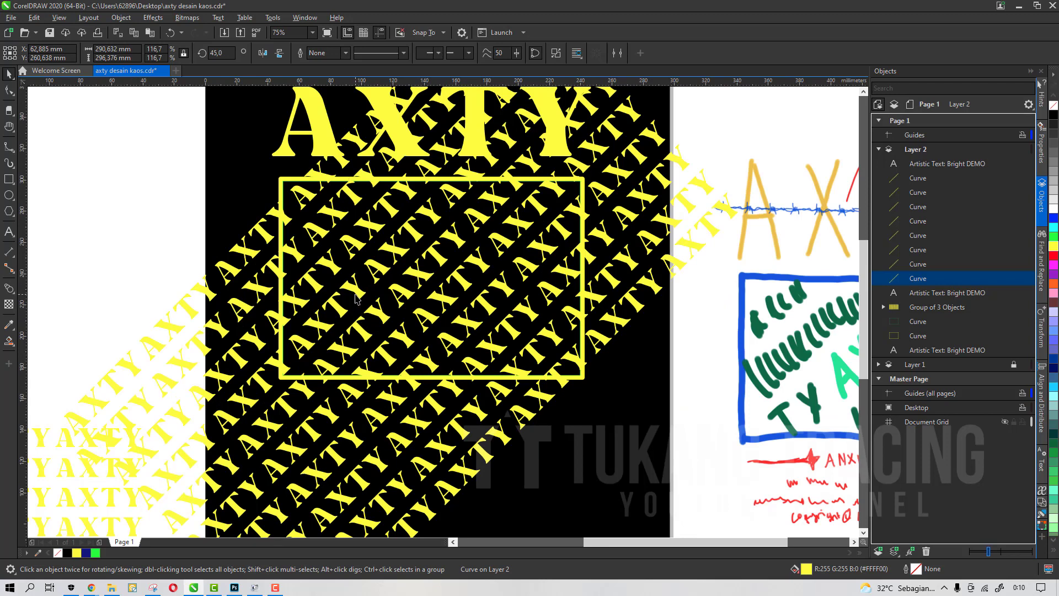
# Slide several middle diagonal AXTY rows along their own direction to stagger the lettering inside the frame.
pyautogui.click(364, 298)
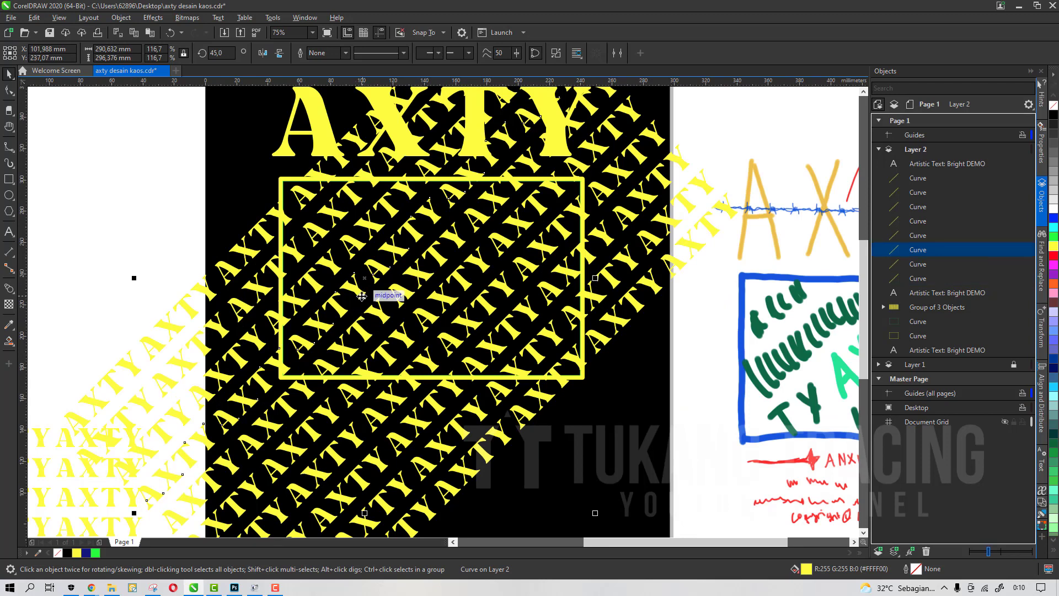
pyautogui.moveTo(361, 296); pyautogui.dragTo(325, 283)
pyautogui.click(351, 257)
pyautogui.click(428, 321)
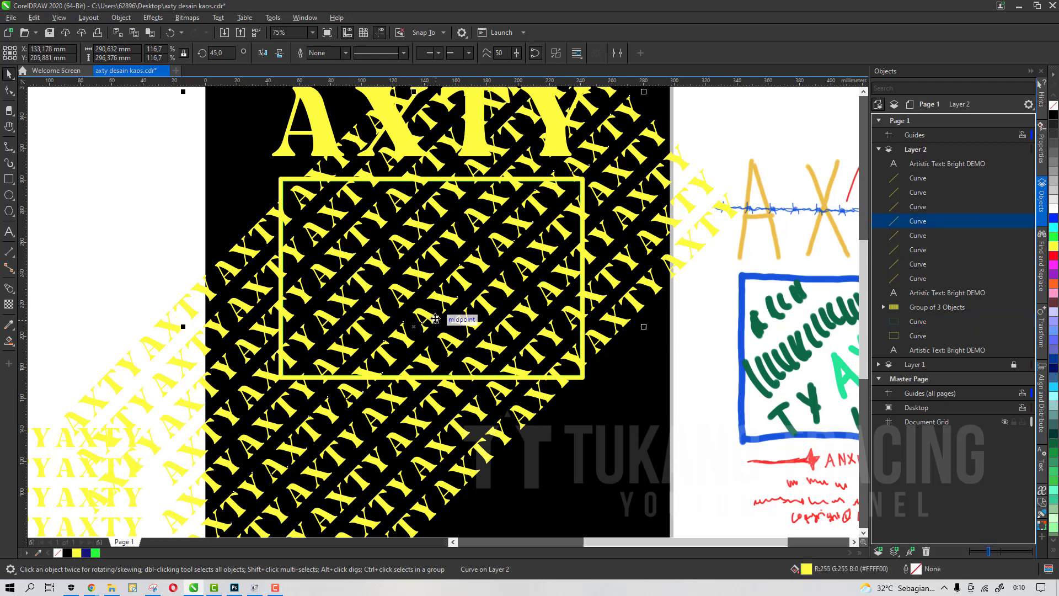
pyautogui.moveTo(435, 319); pyautogui.dragTo(508, 300)
pyautogui.click(448, 353)
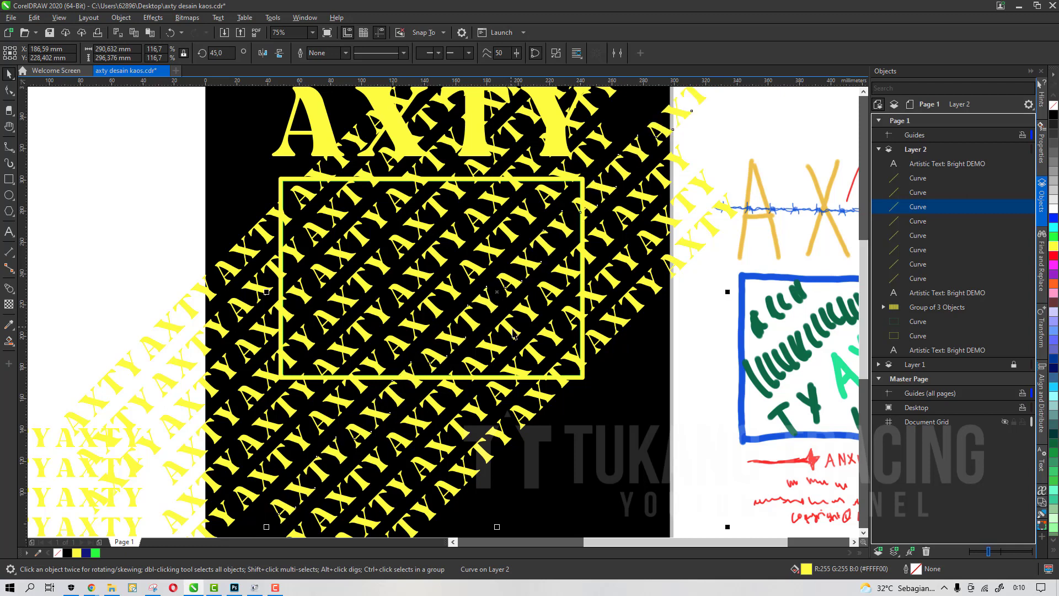
pyautogui.click(517, 336)
pyautogui.moveTo(519, 339); pyautogui.dragTo(499, 355)
pyautogui.scroll(-1, 477, 283)
pyautogui.click(611, 453)
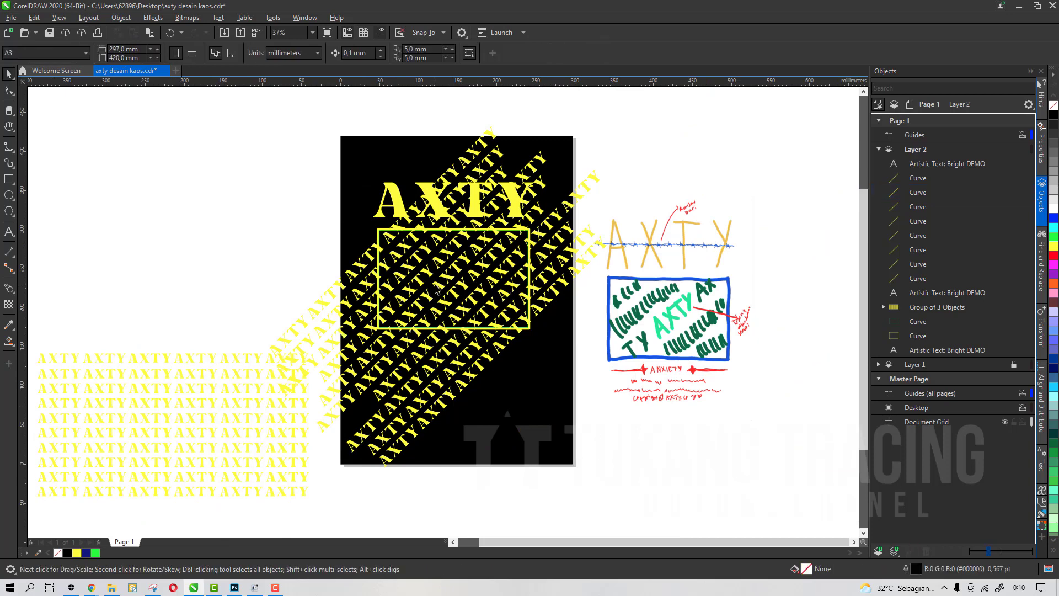
# Select all ten rows of the diagonal AXTY pattern in the object list and group them.
pyautogui.scroll(1, 436, 288)
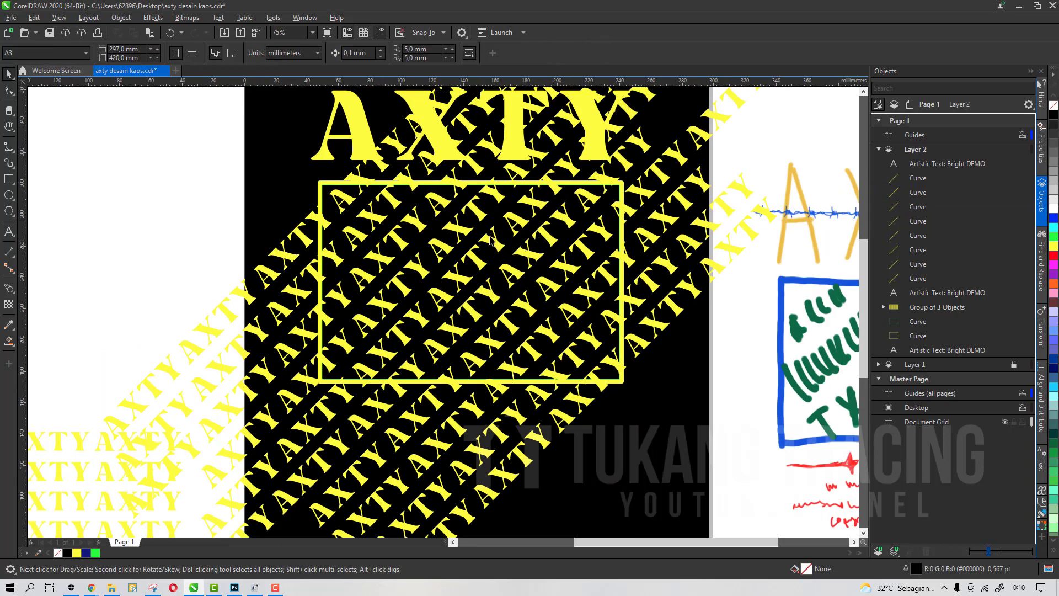
pyautogui.scroll(-1, 490, 241)
pyautogui.click(947, 163)
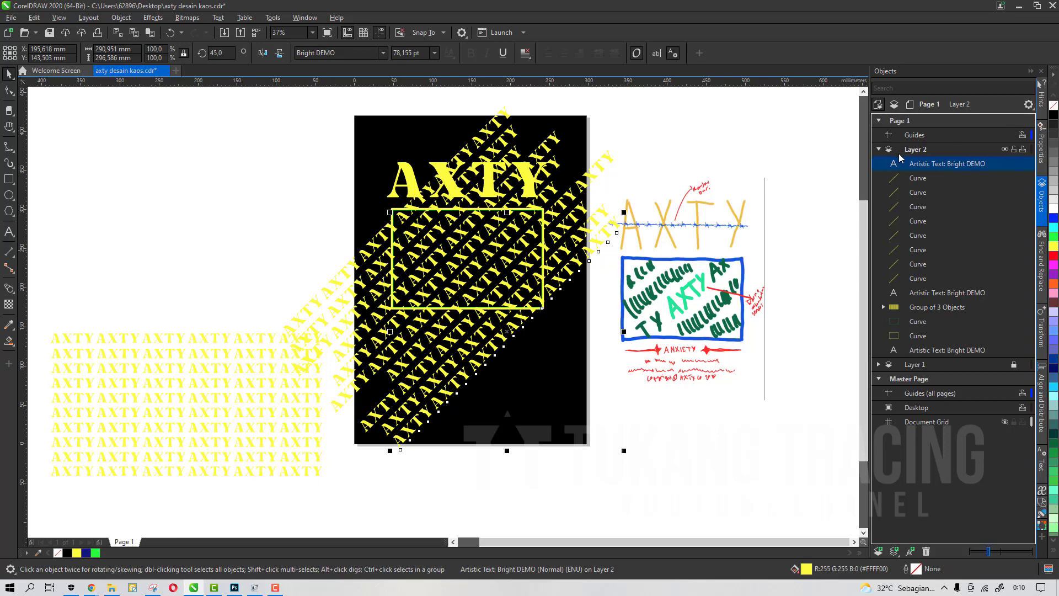
pyautogui.click(933, 195)
pyautogui.click(918, 166)
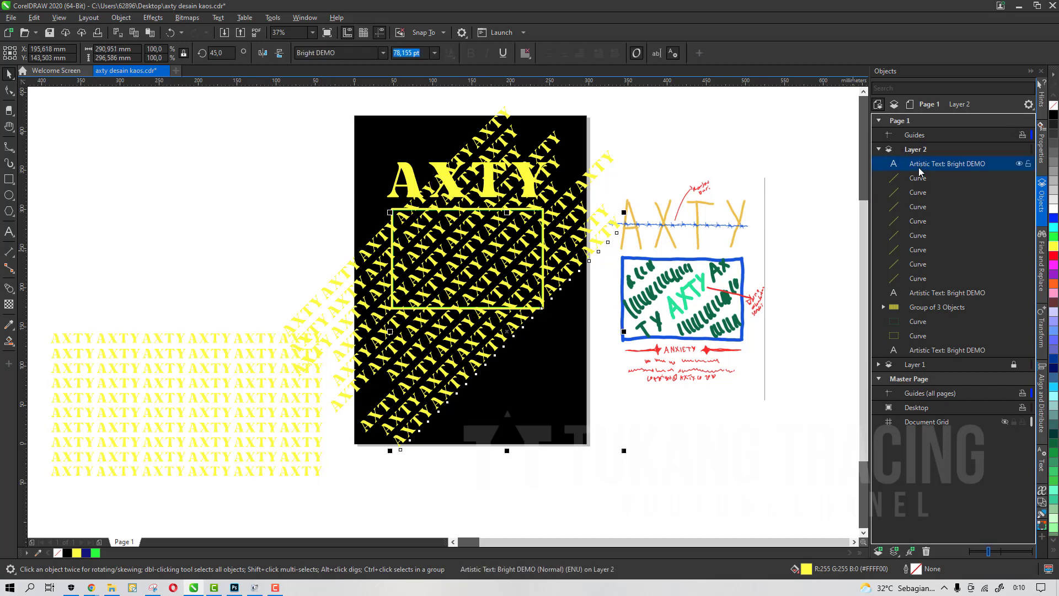
pyautogui.keyDown('shift'); pyautogui.click(917, 293); pyautogui.keyUp('shift')
pyautogui.hotkey('ctrl', 'g')
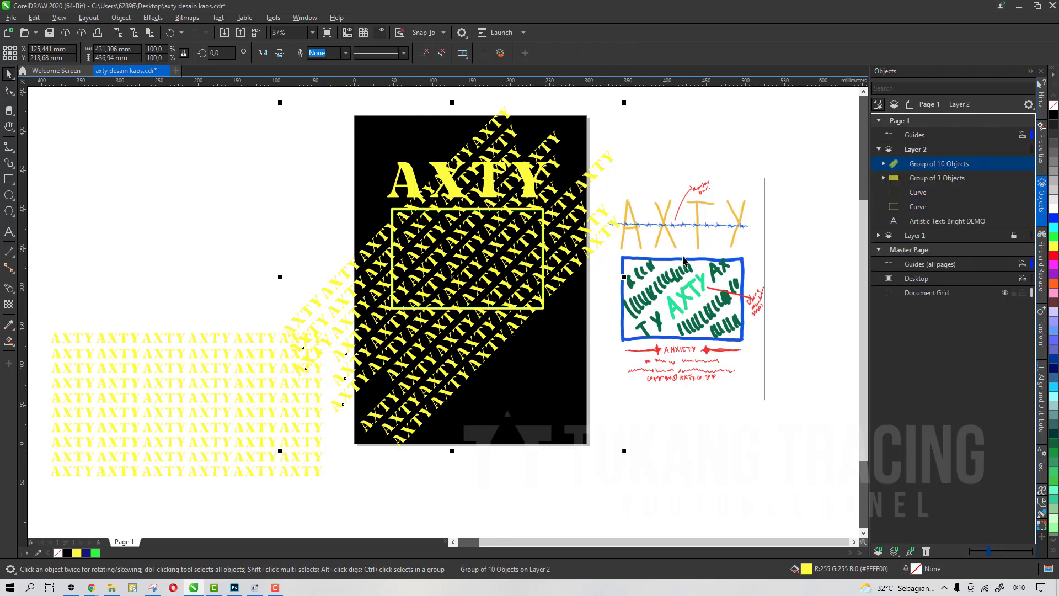
pyautogui.moveTo(585, 260); pyautogui.dragTo(591, 304)
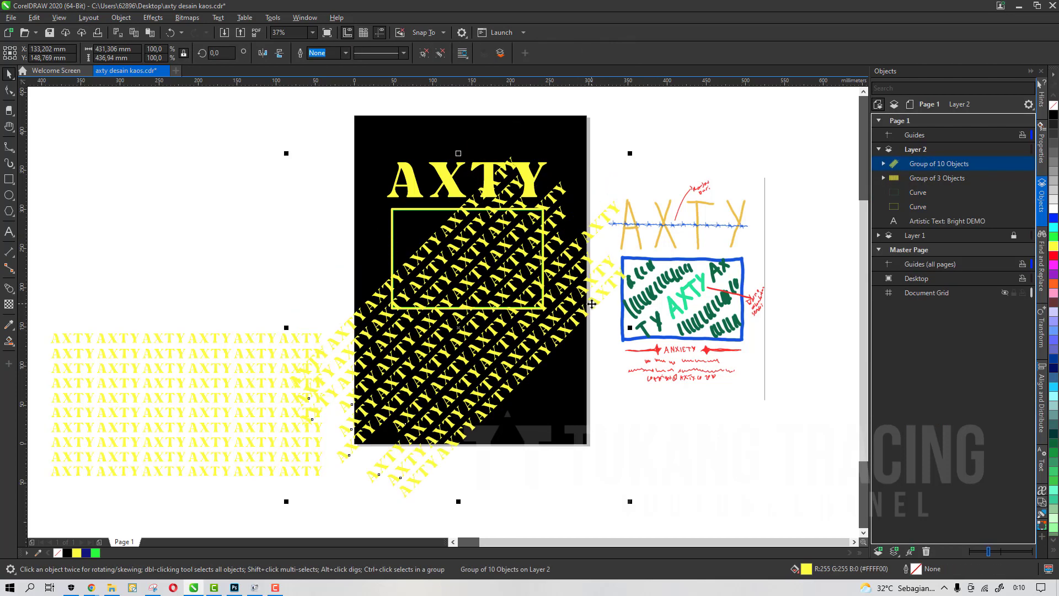
pyautogui.hotkey('ctrl', 'z')
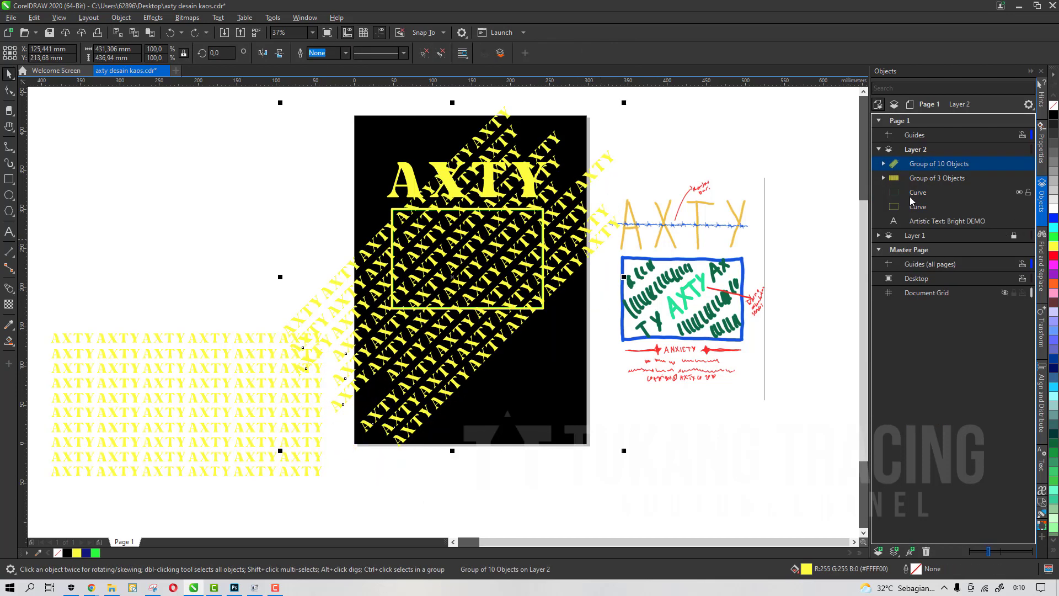
pyautogui.moveTo(586, 245); pyautogui.dragTo(406, 251)
pyautogui.moveTo(511, 308); pyautogui.dragTo(500, 371)
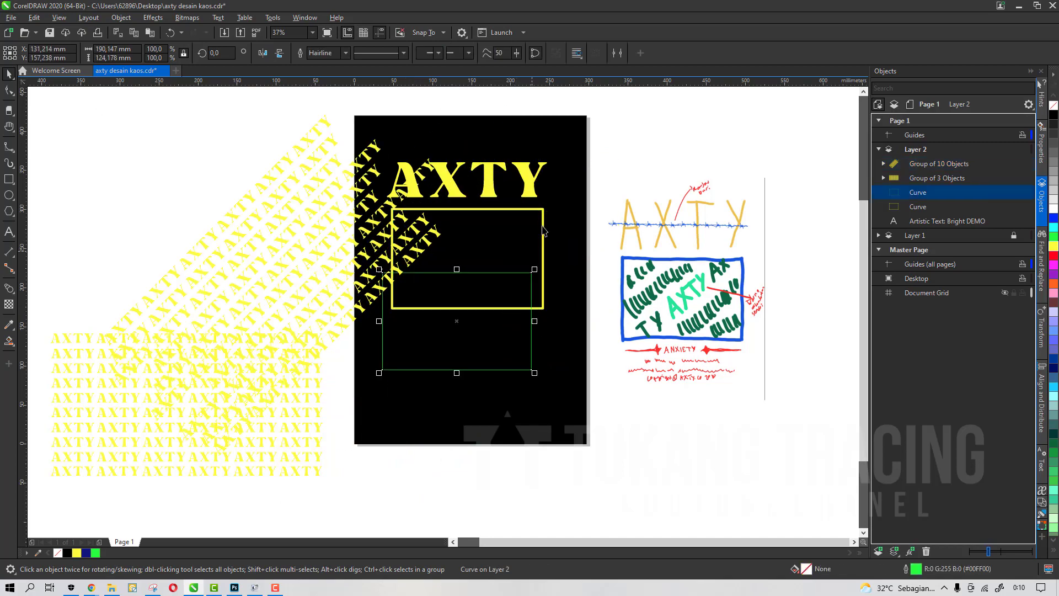
pyautogui.scroll(2, 542, 222)
pyautogui.scroll(-1, 532, 208)
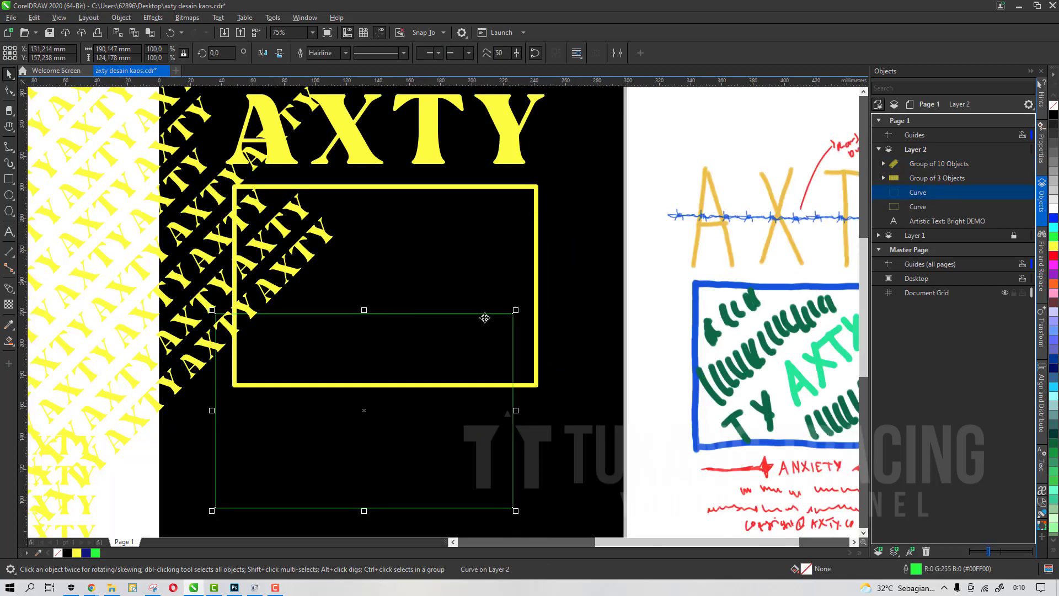
pyautogui.hotkey('ctrl', 'z')
pyautogui.hotkey('ctrl', 'z')
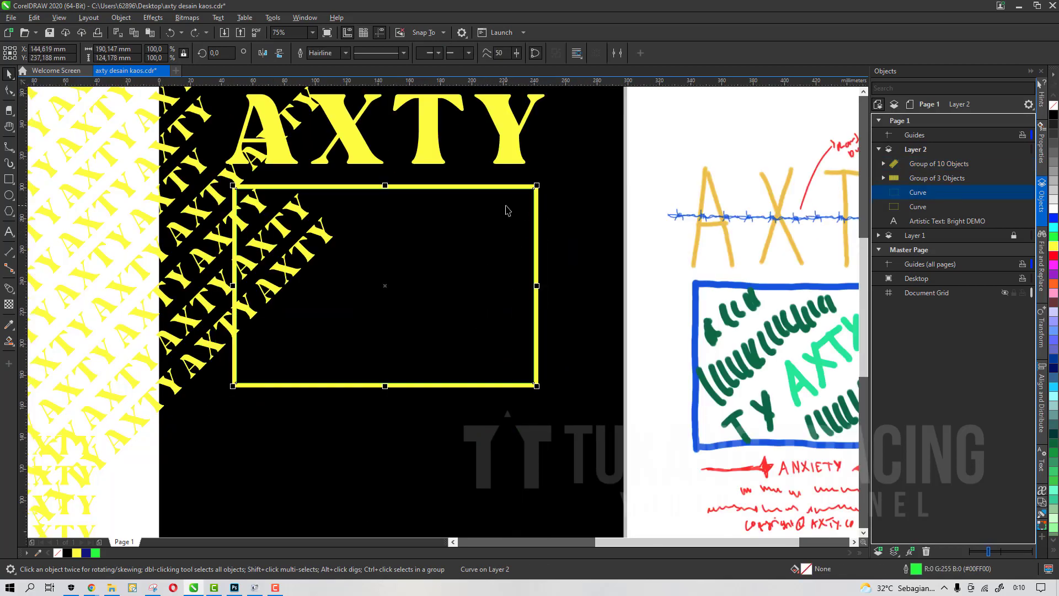
# Intersect the diagonal AXTY pattern with the frame's inner rectangle and move the original pattern group well away from the page.
pyautogui.keyDown('ctrl'); pyautogui.click(924, 196); pyautogui.keyUp('ctrl')
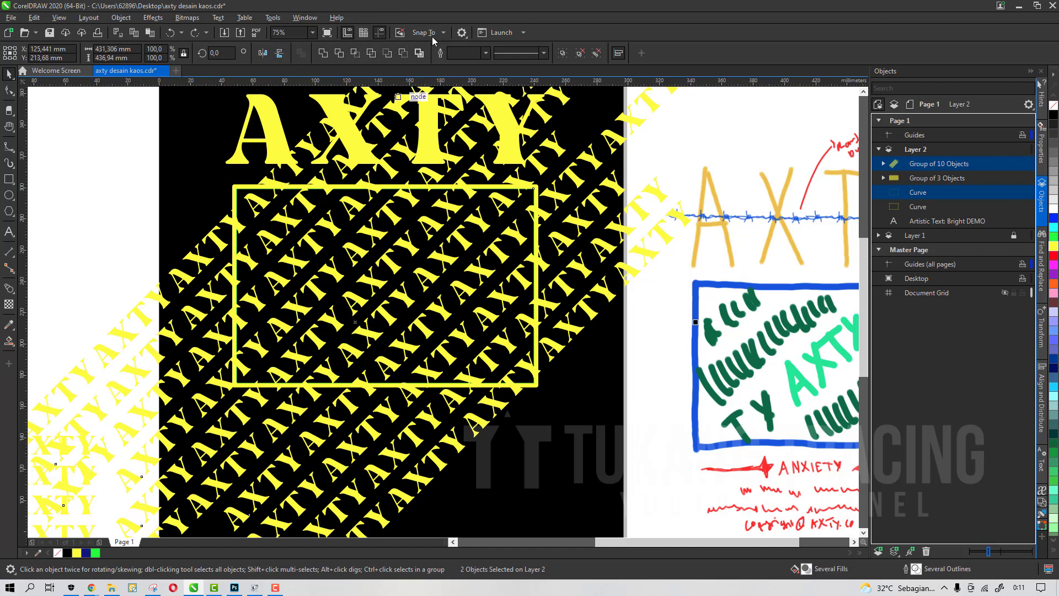
pyautogui.click(353, 53)
pyautogui.click(554, 193)
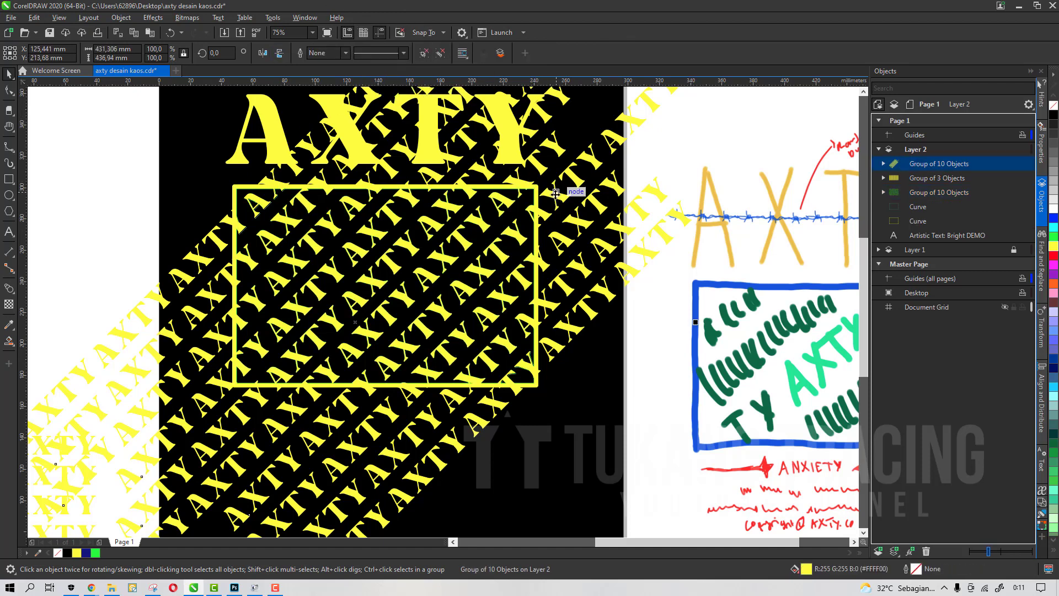
pyautogui.scroll(-3, 554, 194)
pyautogui.moveTo(554, 195); pyautogui.dragTo(401, 194)
pyautogui.scroll(3, 491, 193)
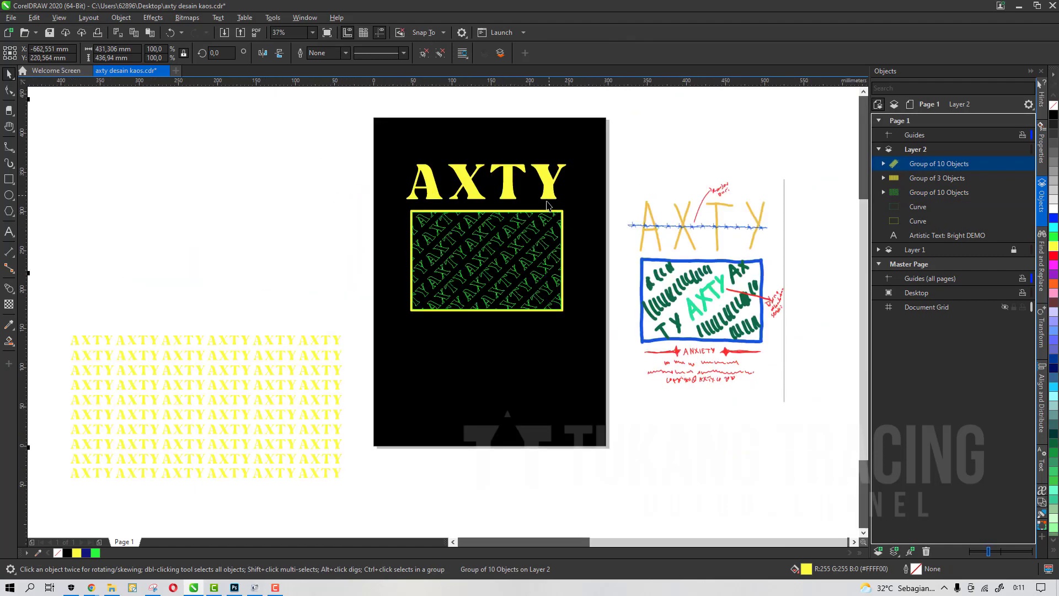
# Fill the clipped AXTY pattern inside the frame with yellow and remove its green outline.
pyautogui.moveTo(461, 284); pyautogui.dragTo(449, 284)
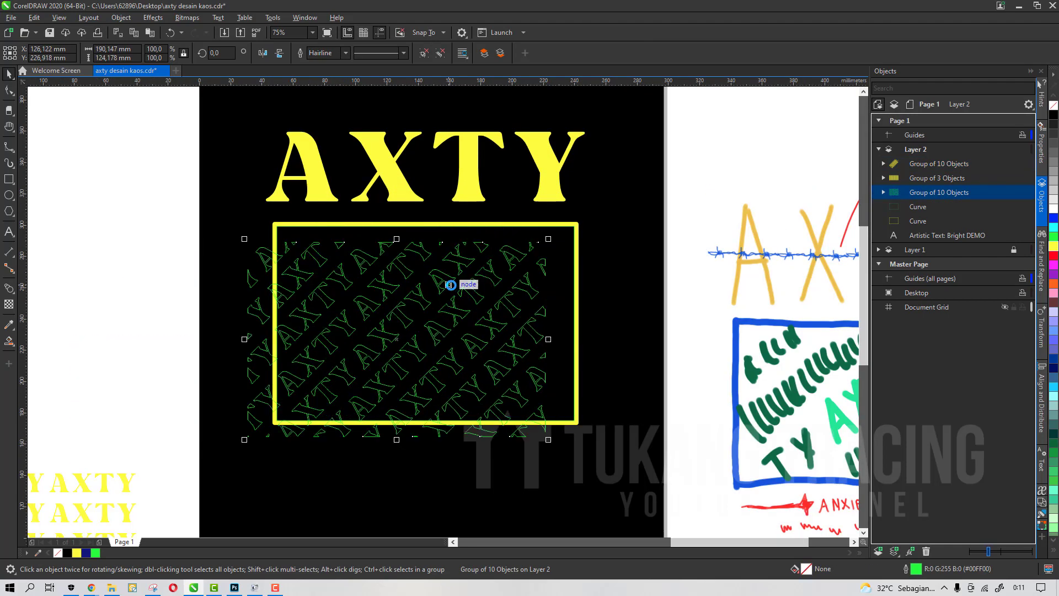
pyautogui.hotkey('ctrl', 'z')
pyautogui.click(78, 552)
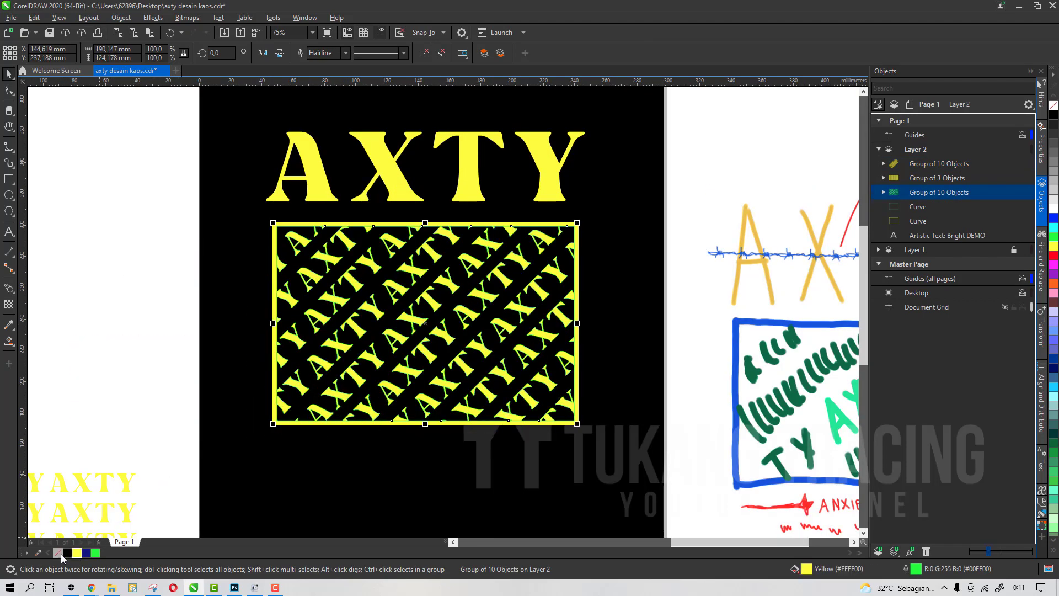
pyautogui.rightClick(58, 553)
pyautogui.click(674, 288)
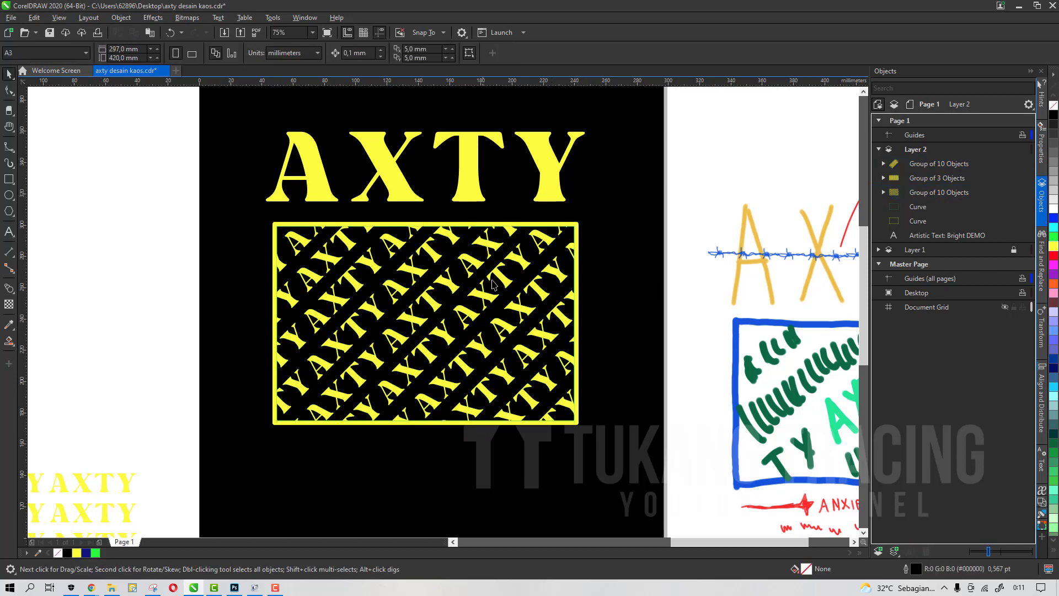
# Ungroup the clipped AXTY pattern inside the frame into separate curves.
pyautogui.click(499, 278)
pyautogui.click(422, 54)
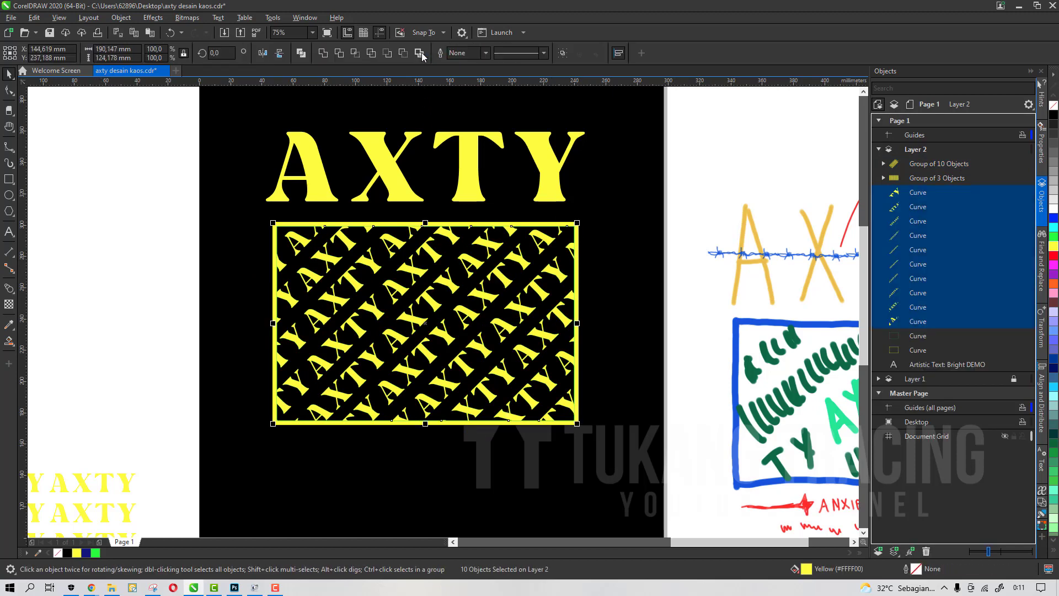
pyautogui.click(677, 288)
pyautogui.click(417, 328)
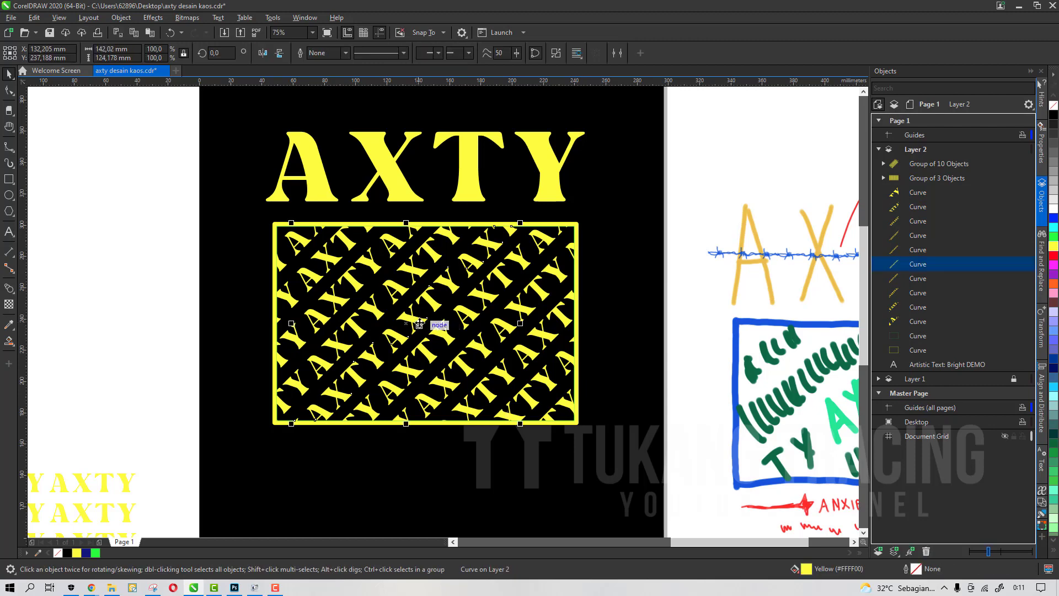
pyautogui.scroll(-2, 449, 309)
pyautogui.scroll(4, 453, 301)
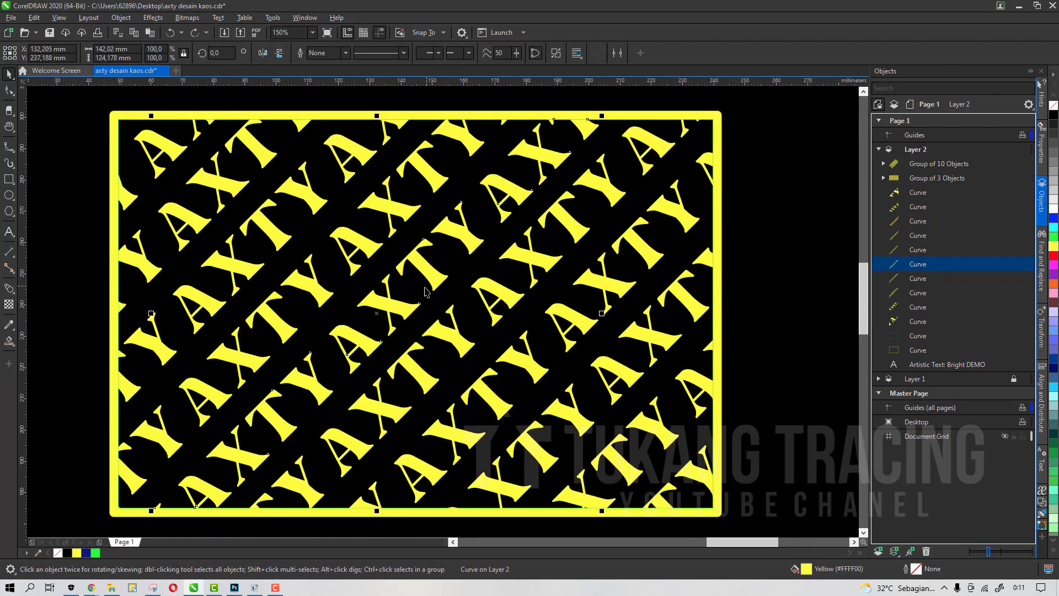
pyautogui.scroll(-2, 453, 245)
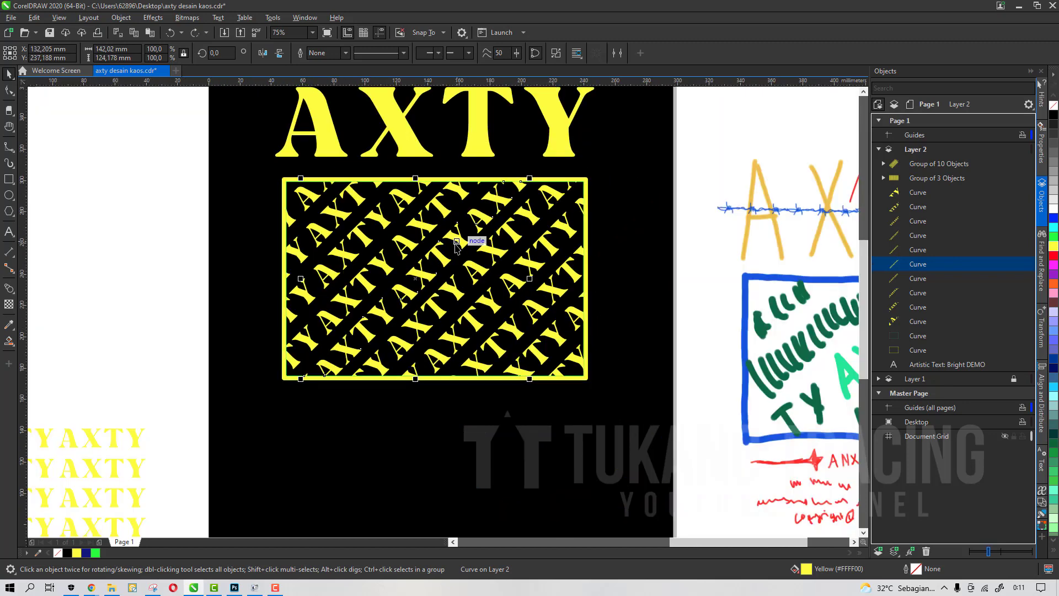
pyautogui.scroll(2, 464, 258)
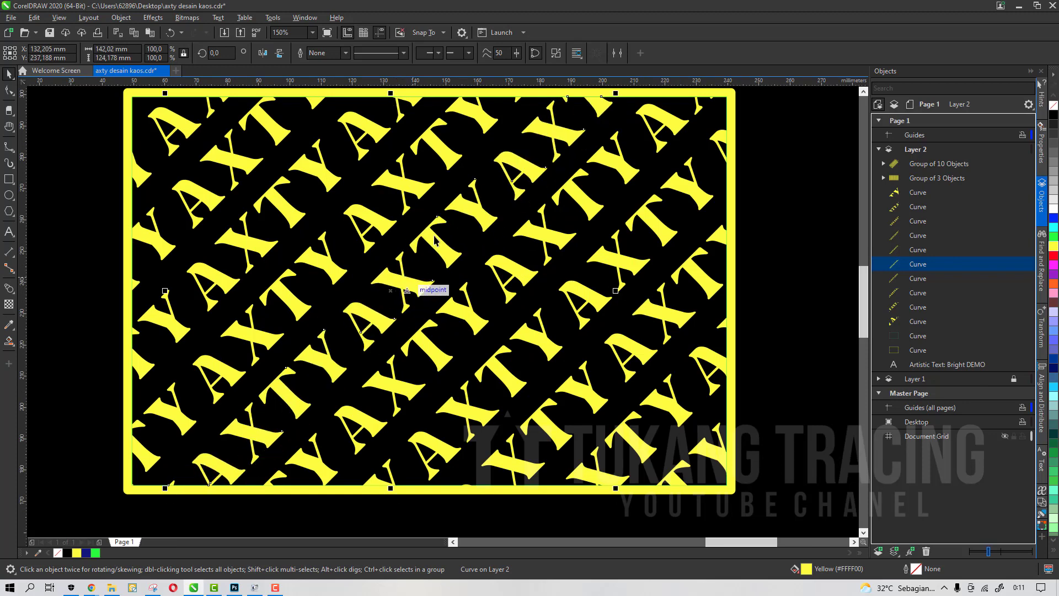
pyautogui.scroll(-2, 462, 193)
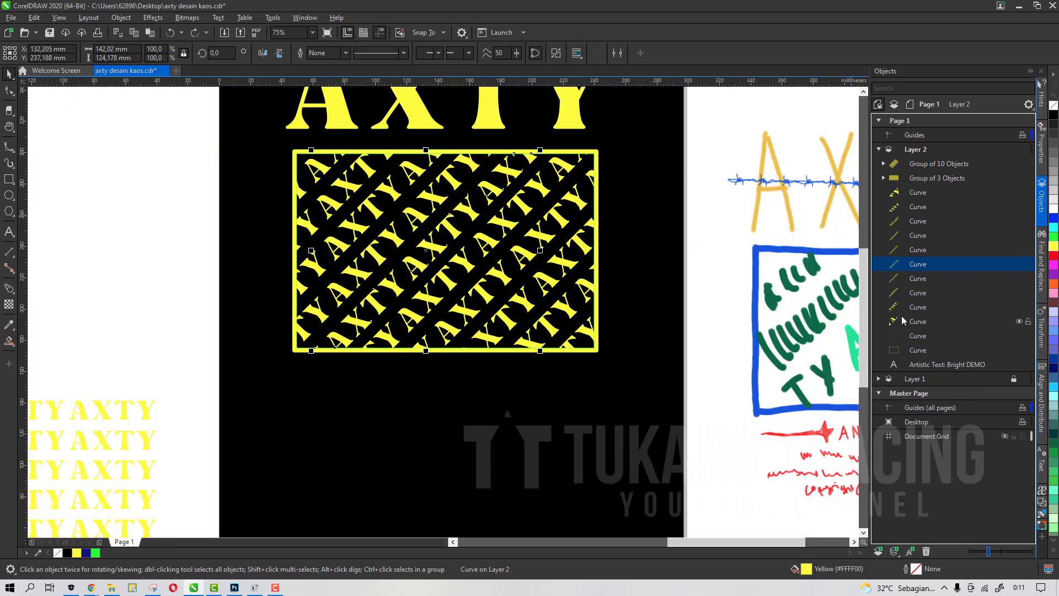
# Select the ten curves of the clipped AXTY pattern and fill them with deep yellow (#FFCC00).
pyautogui.click(901, 320)
pyautogui.keyDown('shift'); pyautogui.click(898, 193); pyautogui.keyUp('shift')
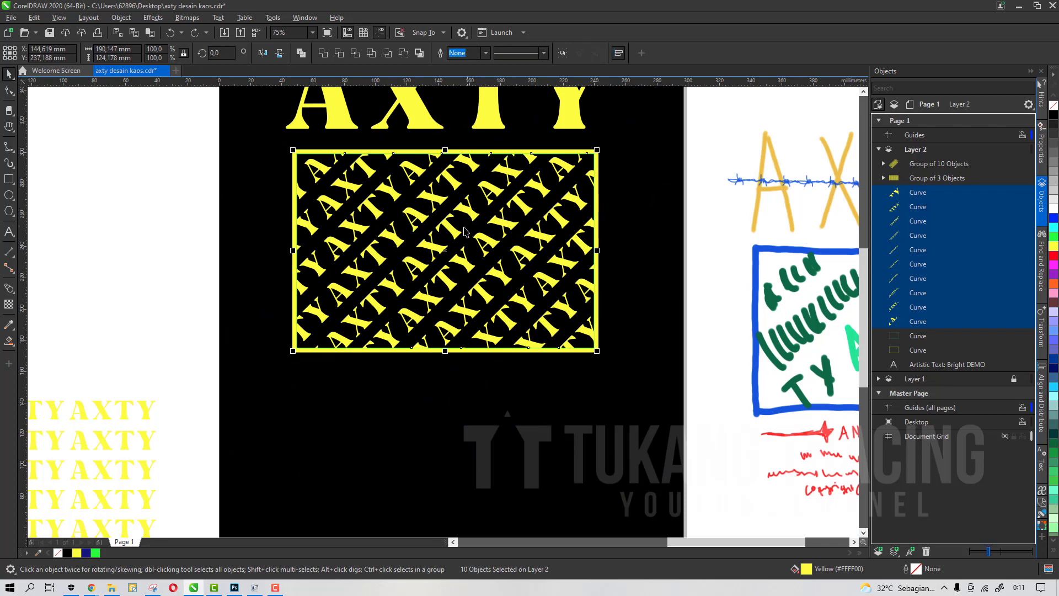
pyautogui.moveTo(440, 251); pyautogui.dragTo(409, 286)
pyautogui.hotkey('ctrl', 'z')
pyautogui.click(1052, 553)
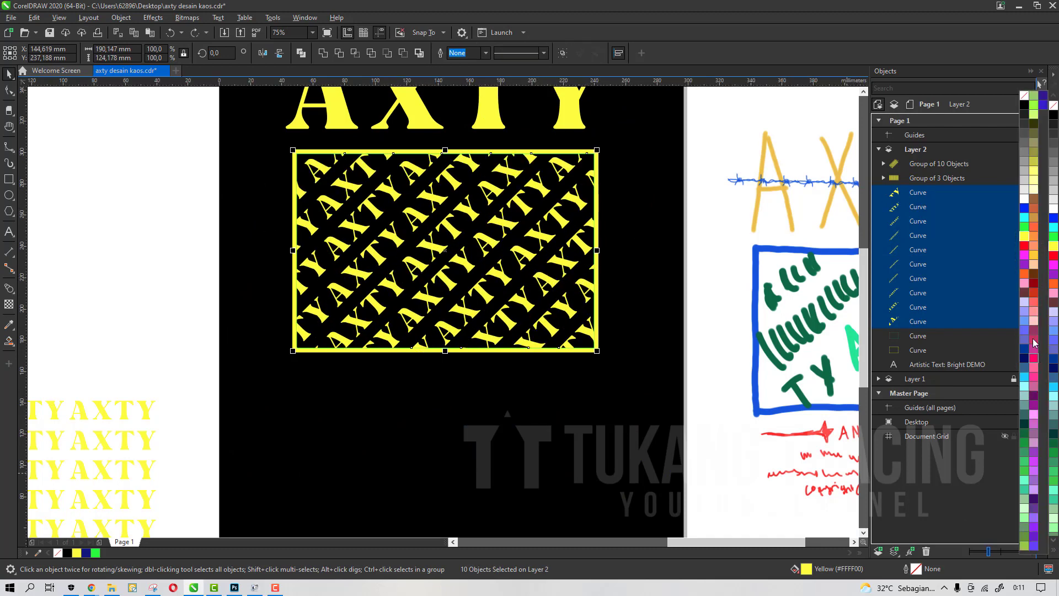
pyautogui.click(1031, 257)
pyautogui.scroll(-1, 599, 429)
pyautogui.moveTo(627, 444); pyautogui.dragTo(379, 202)
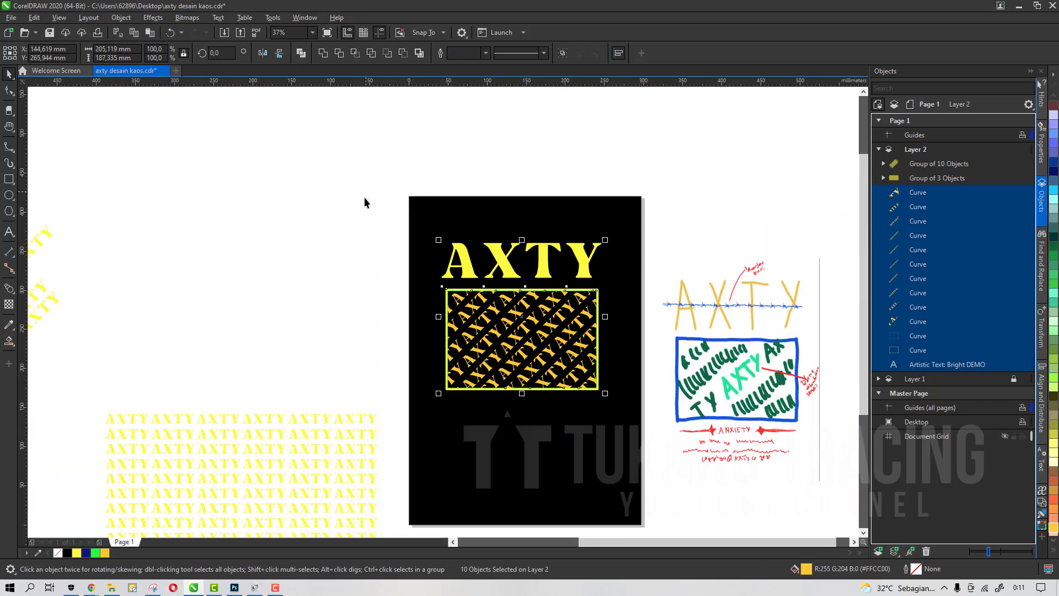
pyautogui.click(105, 552)
pyautogui.hotkey('ctrl', 'z')
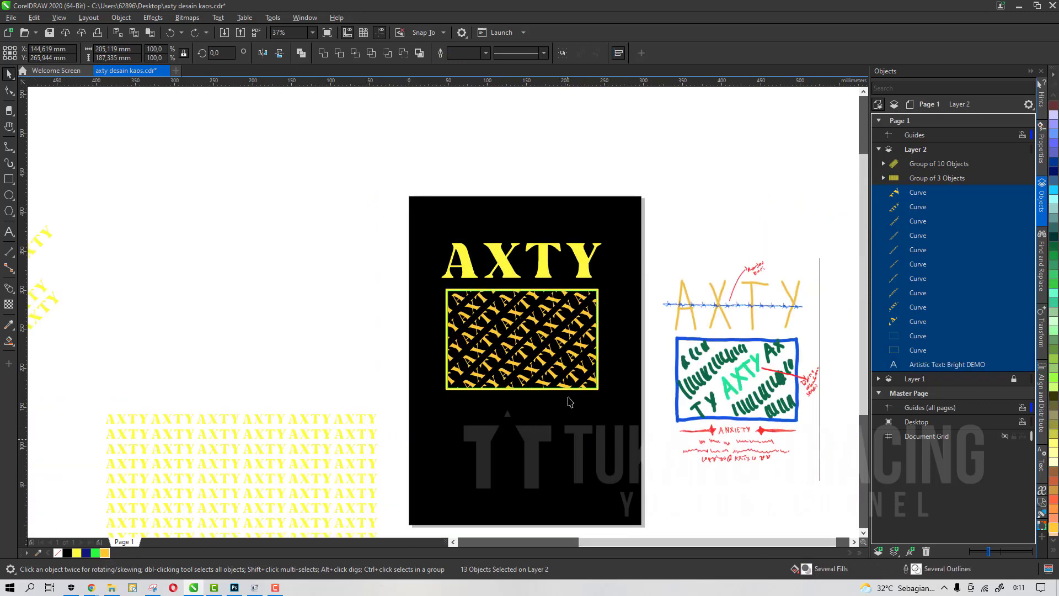
# Move the thin green-outlined inner rectangle out of the frame, off the page beside the spare AXTY rows.
pyautogui.click(589, 307)
pyautogui.scroll(1, 589, 306)
pyautogui.moveTo(596, 282); pyautogui.dragTo(122, 299)
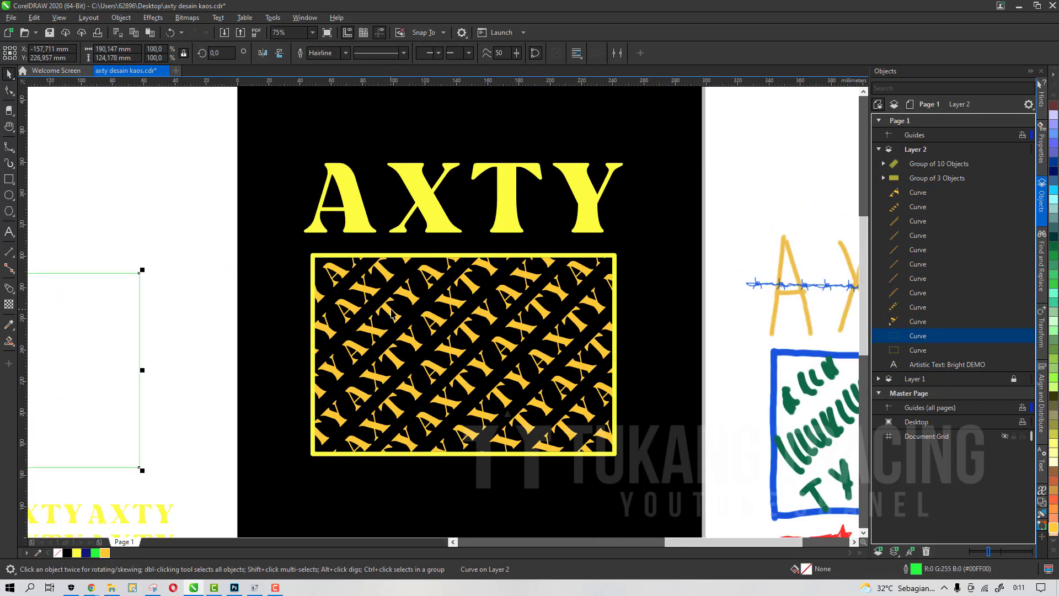
# Recolour the AXTY title, the frame and the clipped pattern together with deep yellow (#FFCC00).
pyautogui.scroll(-1, 391, 292)
pyautogui.moveTo(303, 179); pyautogui.dragTo(563, 456)
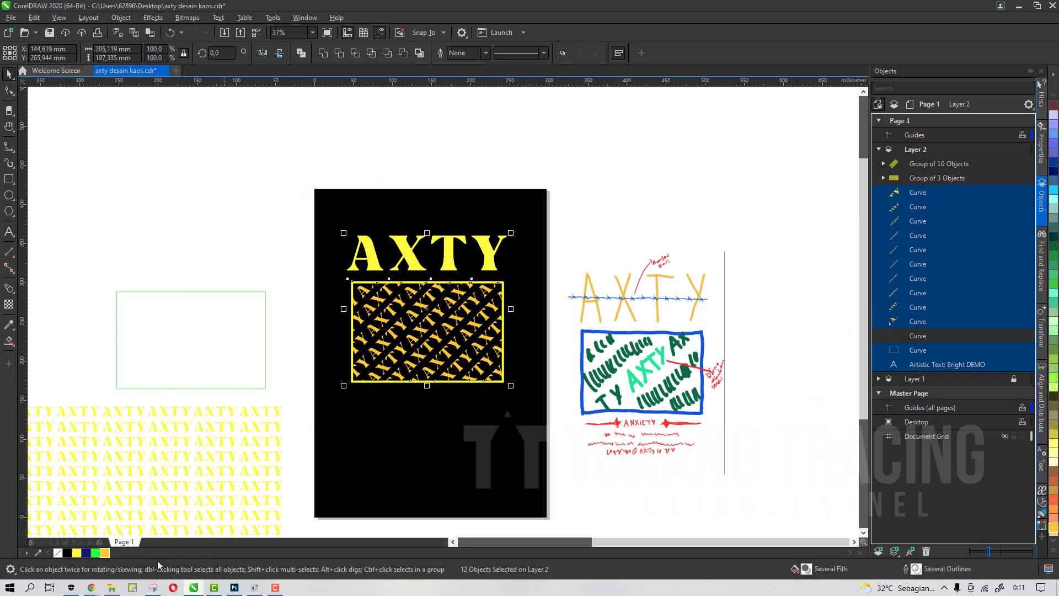
pyautogui.click(104, 552)
pyautogui.scroll(1, 467, 340)
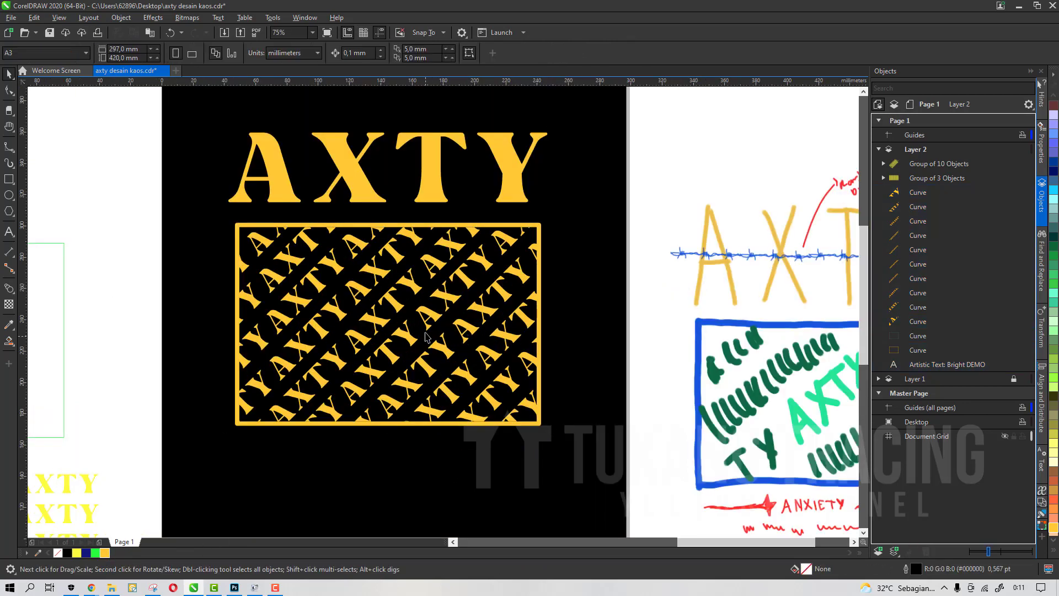
# Select the ten clipped pattern curves inside the frame and group them.
pyautogui.click(471, 369)
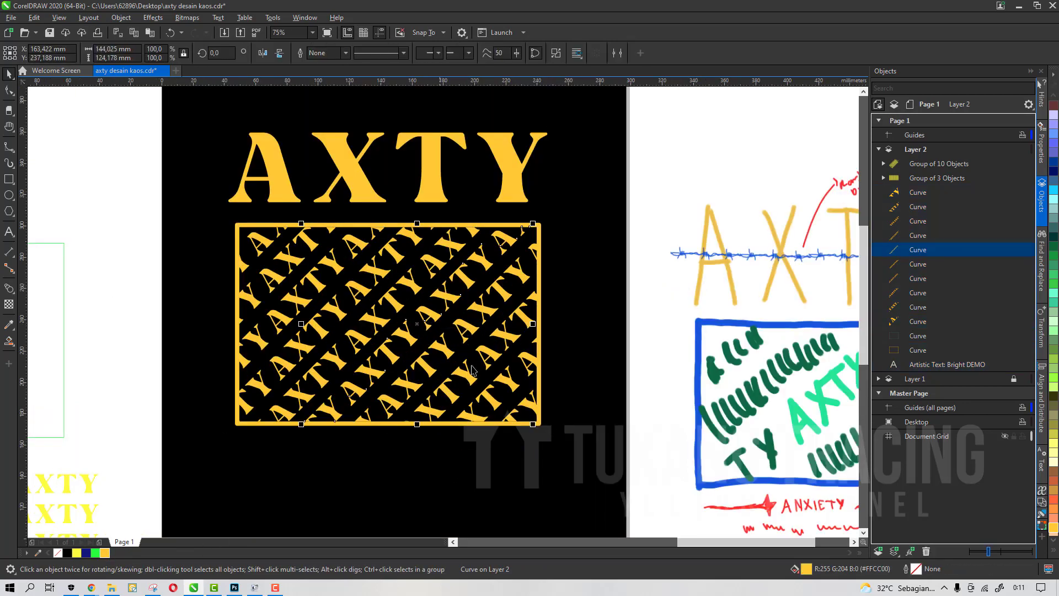
pyautogui.click(910, 326)
pyautogui.keyDown('shift'); pyautogui.click(905, 193); pyautogui.keyUp('shift')
pyautogui.hotkey('ctrl', 'g')
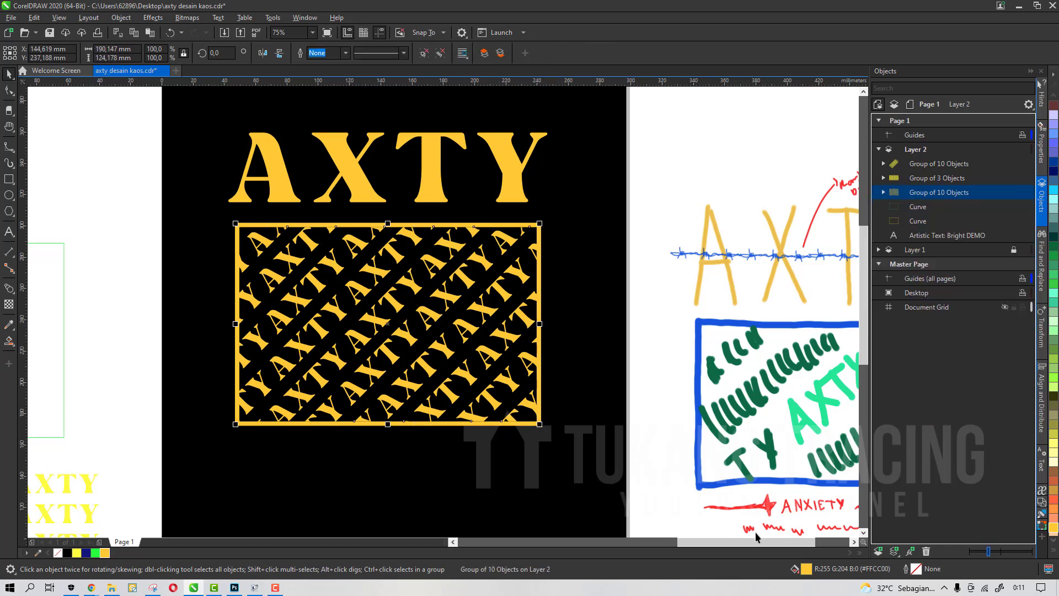
# Darken the grouped pattern's uniform fill to dark brown #4F4009.
pyautogui.doubleClick(805, 570)
pyautogui.click(379, 194)
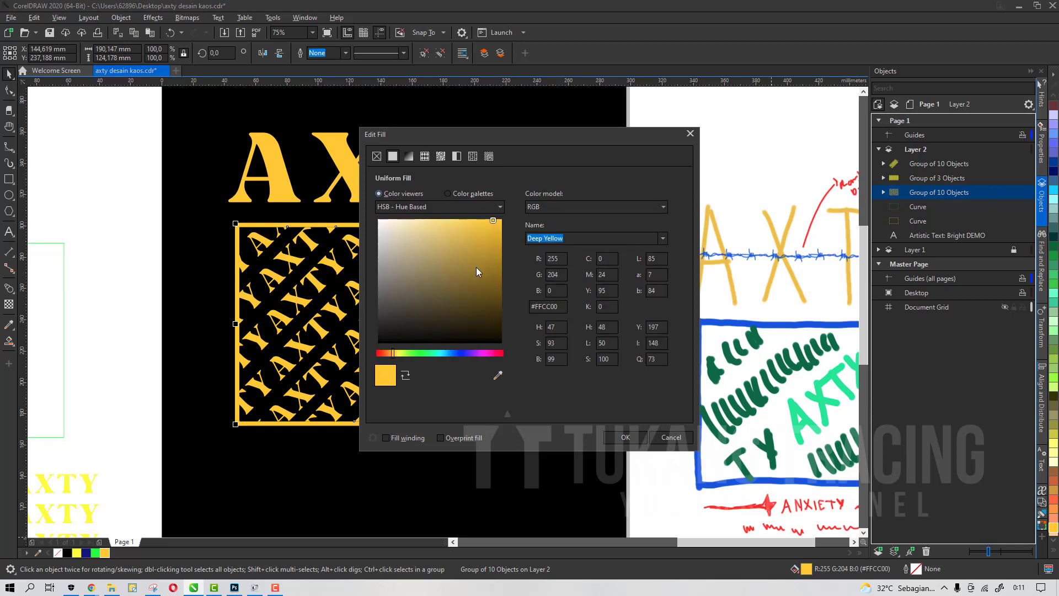
pyautogui.moveTo(494, 220)
pyautogui.mouseDown()
pyautogui.moveTo(483, 220)
pyautogui.moveTo(490, 304)
pyautogui.mouseUp()
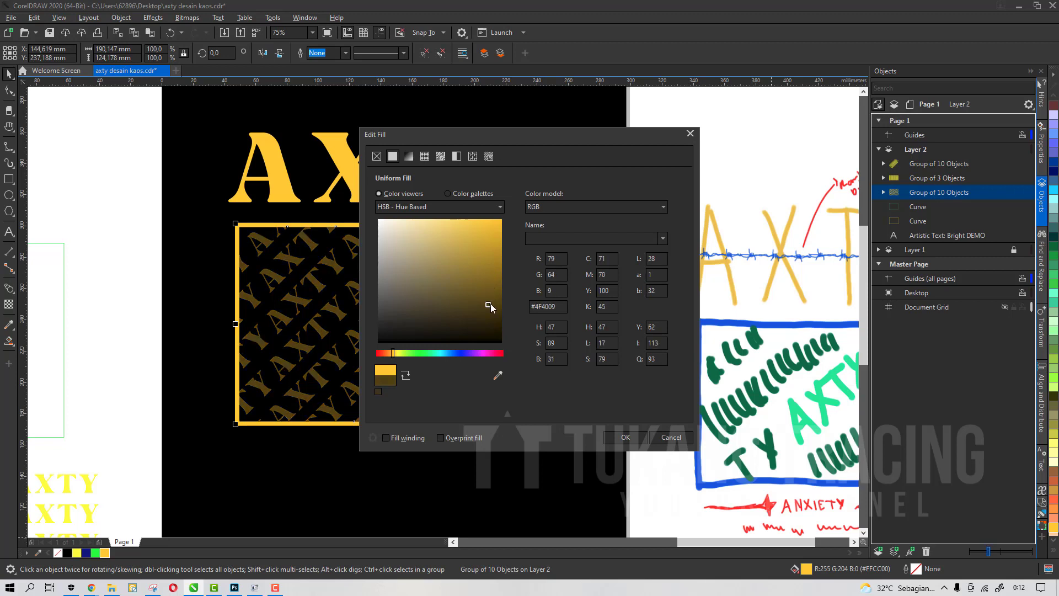
pyautogui.click(618, 438)
pyautogui.press('Escape')
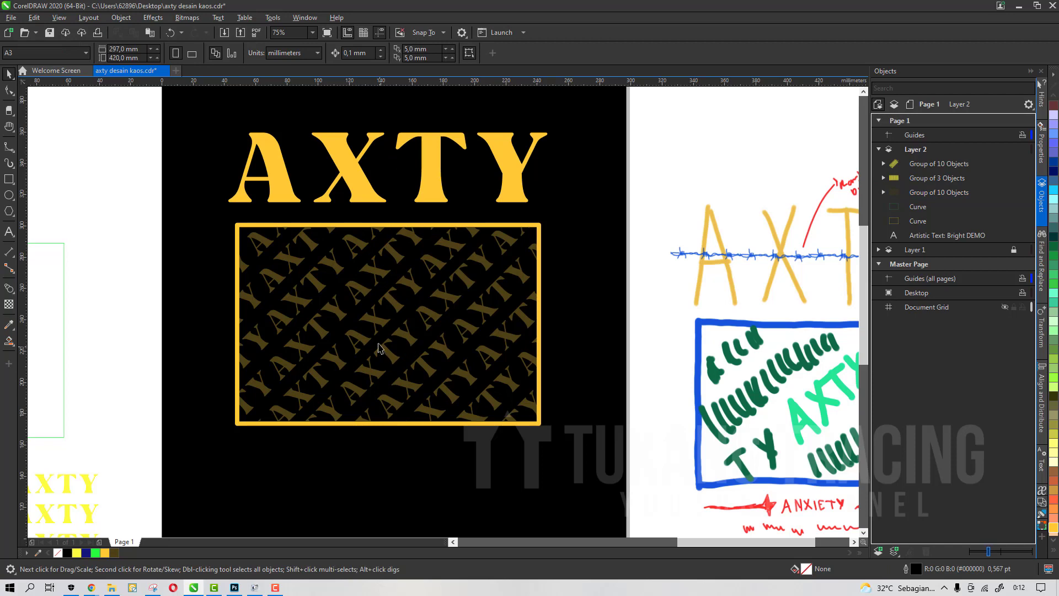
pyautogui.scroll(3, 379, 348)
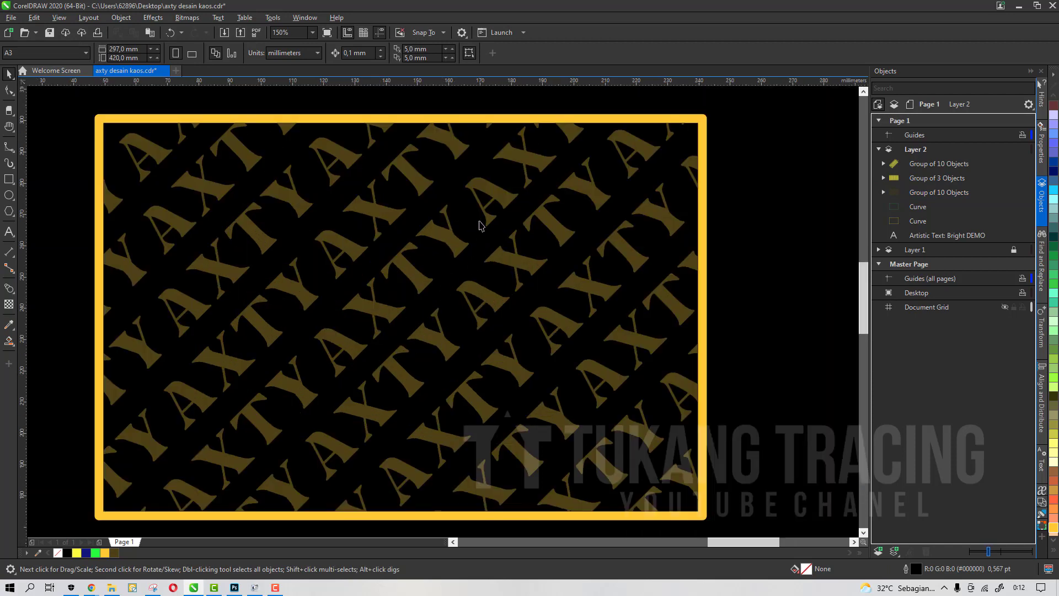
pyautogui.moveTo(454, 240); pyautogui.dragTo(460, 258)
pyautogui.hotkey('ctrl', 'z')
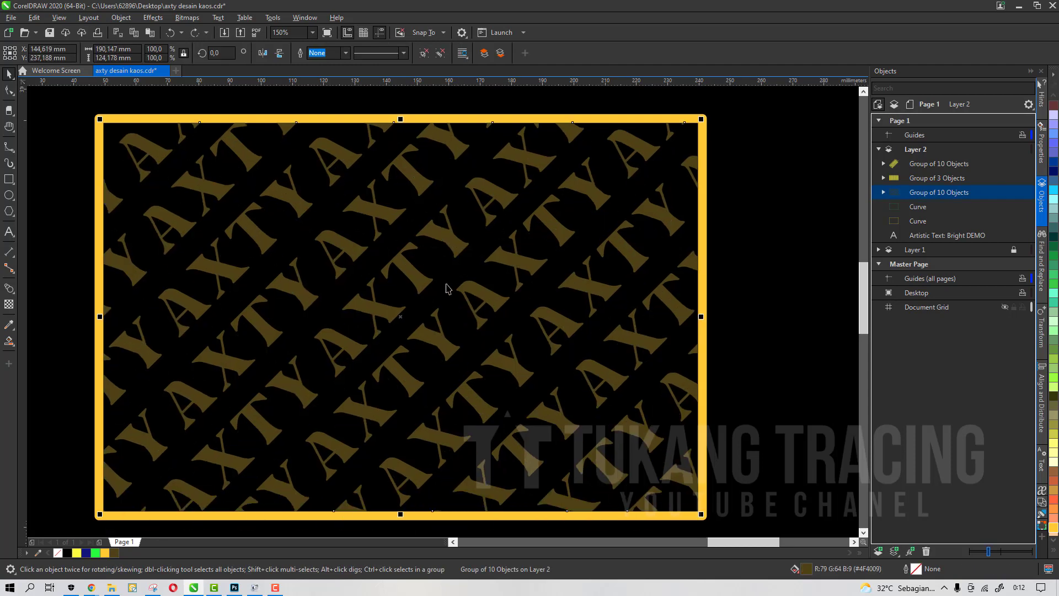
pyautogui.click(16, 154)
pyautogui.click(26, 163)
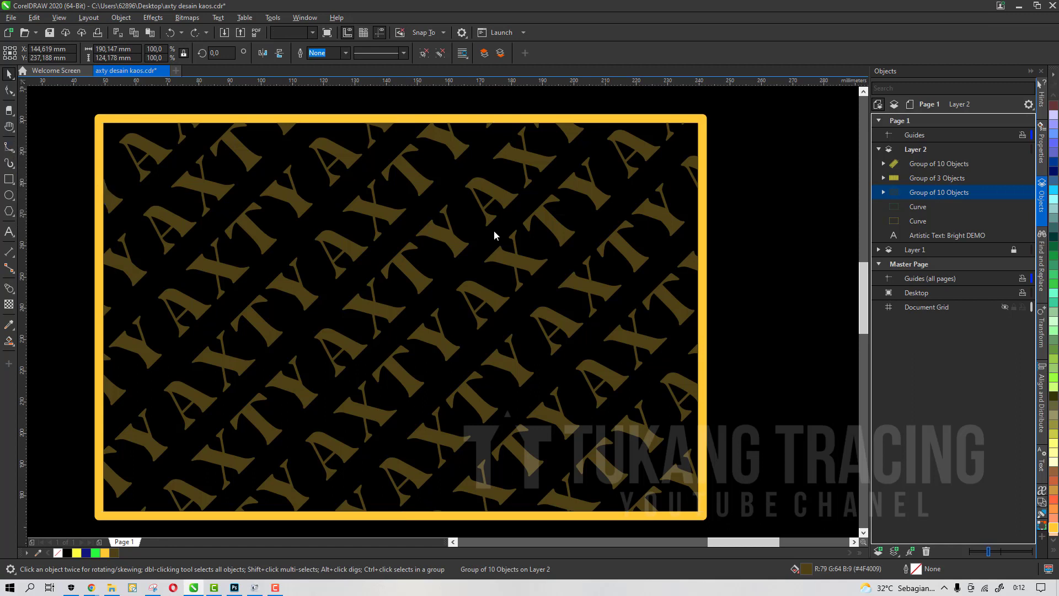
pyautogui.moveTo(359, 272)
pyautogui.mouseDown()
pyautogui.moveTo(442, 192)
pyautogui.moveTo(478, 235)
pyautogui.mouseUp()
pyautogui.hotkey('ctrl', 'z')
pyautogui.hotkey('ctrl', 'z')
pyautogui.press('space')
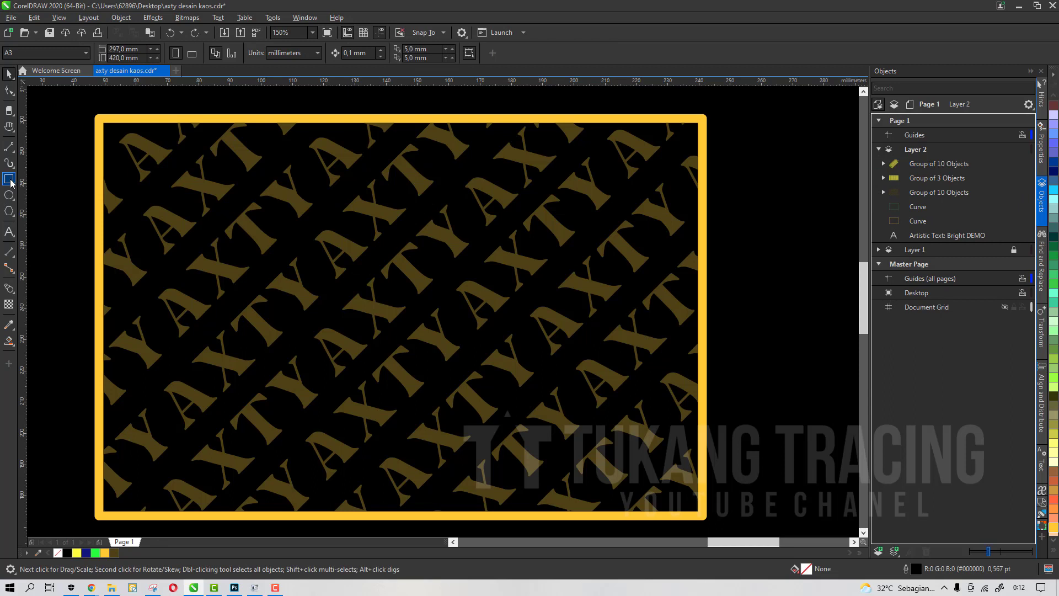
# Draw a slanted rectangle, angled about 43.6°, around the AXTY word near the middle of the pattern.
pyautogui.click(9, 180)
pyautogui.moveTo(303, 199); pyautogui.dragTo(466, 221)
pyautogui.press('space')
pyautogui.click(522, 250)
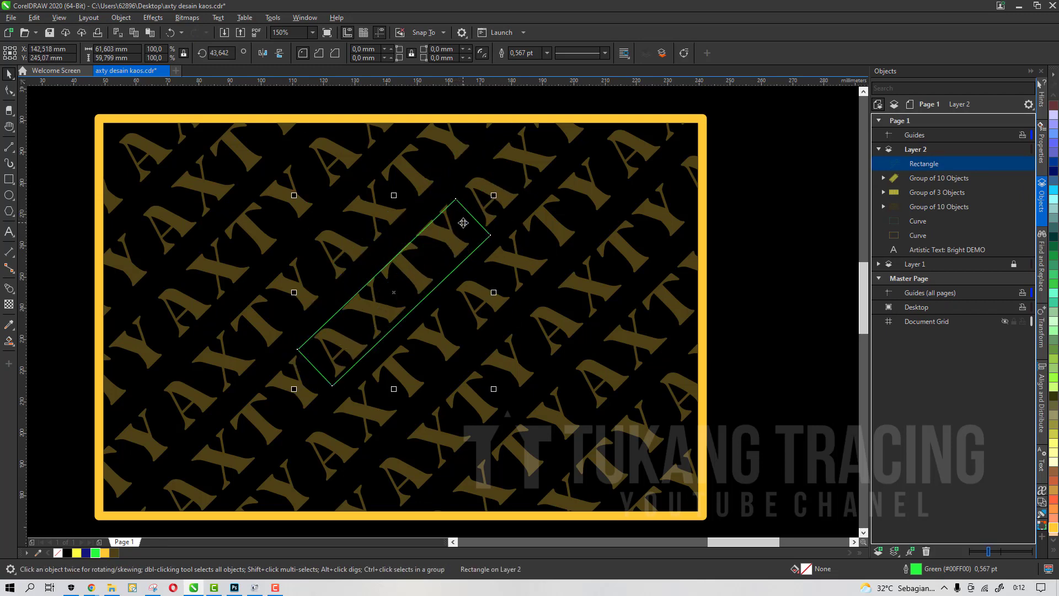
# Rotate the slanted rectangle to about 45.9° and shift it slightly so it encloses the whole AXTY word.
pyautogui.scroll(2, 466, 221)
pyautogui.moveTo(524, 171); pyautogui.dragTo(517, 165)
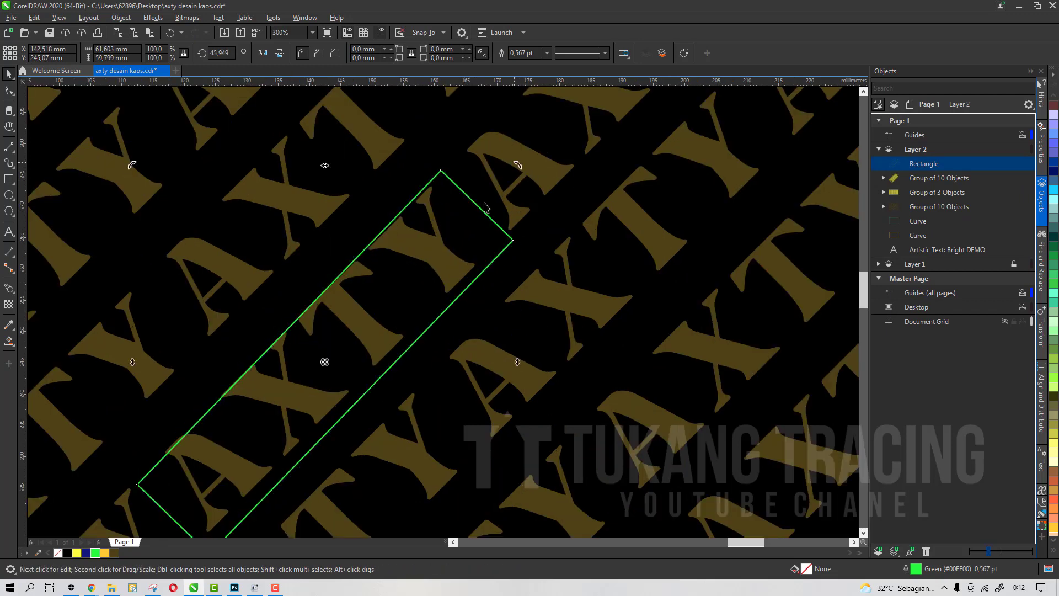
pyautogui.moveTo(458, 232); pyautogui.dragTo(462, 233)
pyautogui.scroll(-1, 456, 228)
pyautogui.scroll(1, 460, 239)
pyautogui.scroll(-1, 440, 221)
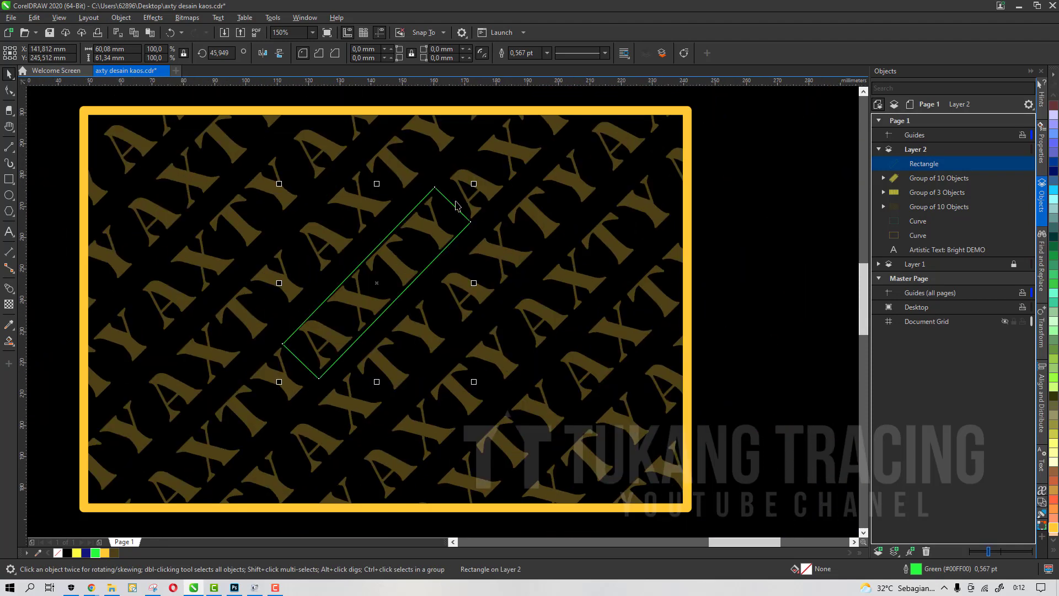
# Intersect the slanted rectangle with the pattern group to copy out the central AXTY word, and trim that word from the group.
pyautogui.keyDown('shift'); pyautogui.click(477, 190); pyautogui.keyUp('shift')
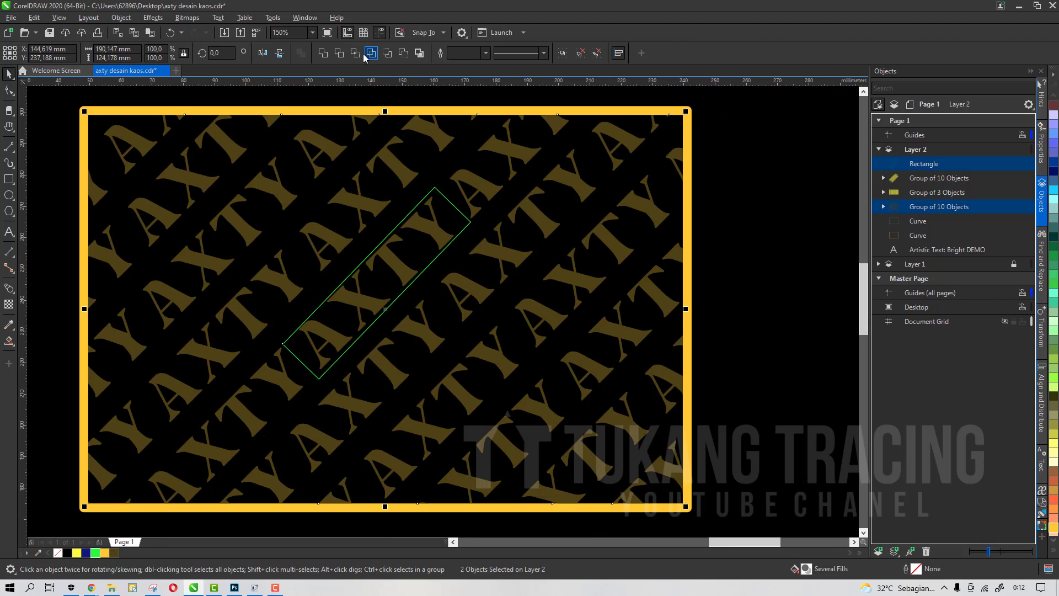
pyautogui.click(358, 55)
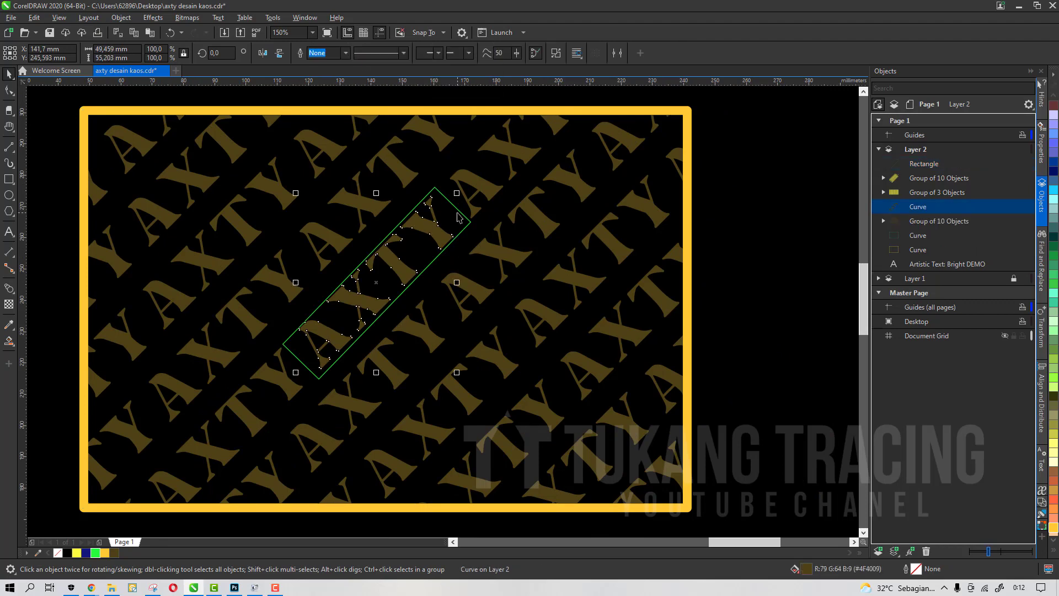
pyautogui.keyDown('shift'); pyautogui.click(483, 191); pyautogui.keyUp('shift')
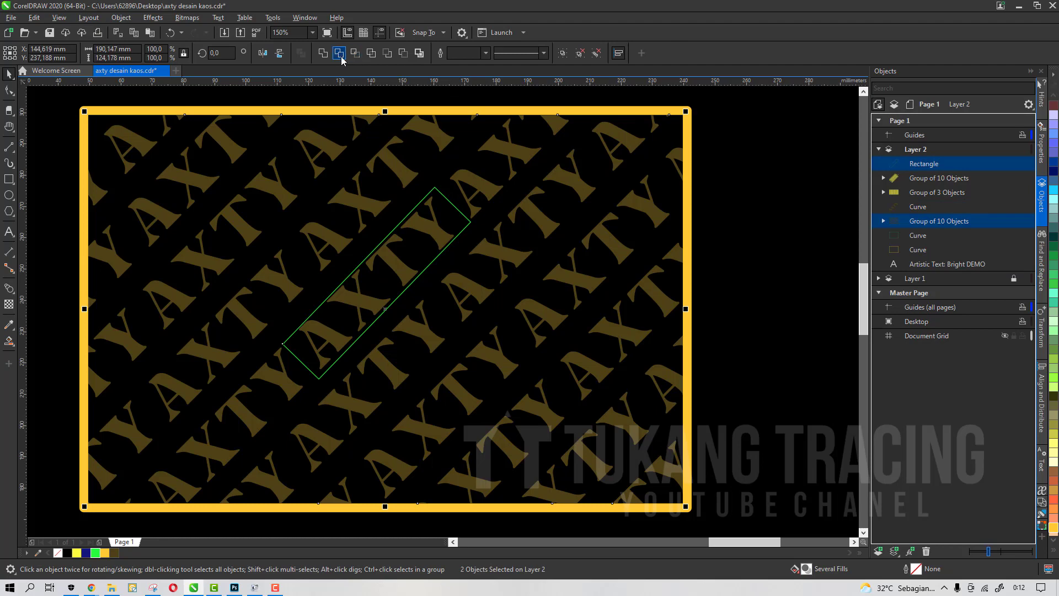
pyautogui.click(339, 54)
# Delete the slanted cutting rectangle.
pyautogui.scroll(-3, 449, 209)
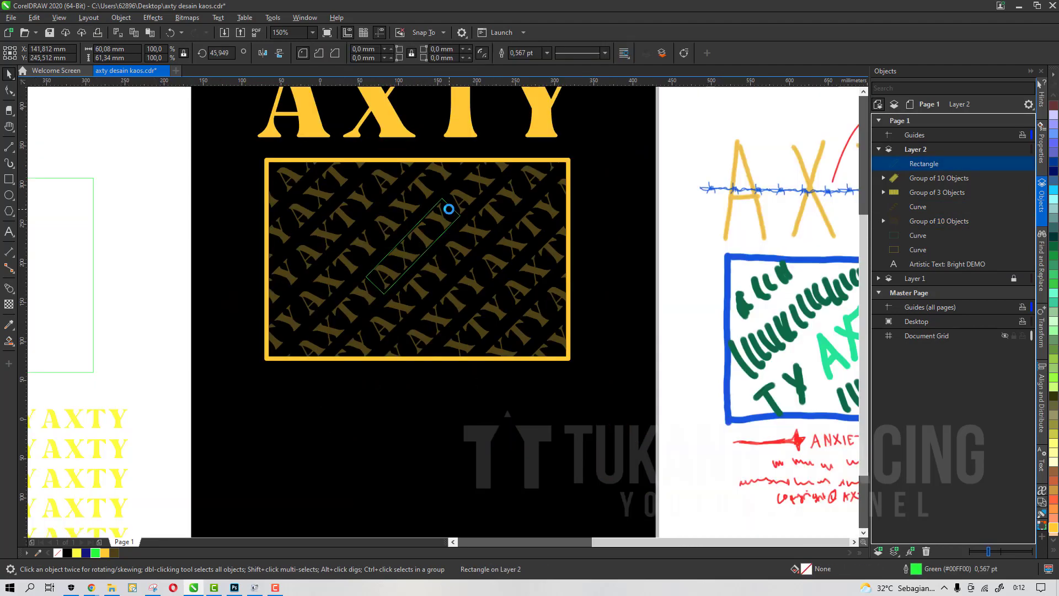
pyautogui.scroll(-3, 449, 209)
pyautogui.moveTo(449, 209); pyautogui.dragTo(317, 235)
pyautogui.press('Delete')
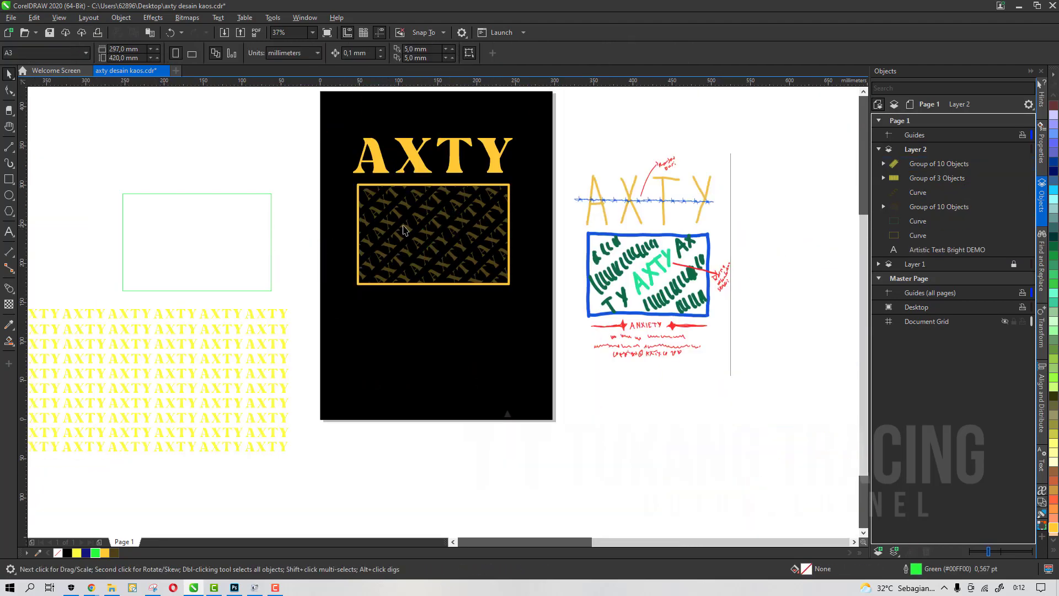
# Fill the separated central AXTY word with deep yellow (#FFCC00) and enlarge it slightly about its centre.
pyautogui.scroll(2, 450, 226)
pyautogui.click(411, 253)
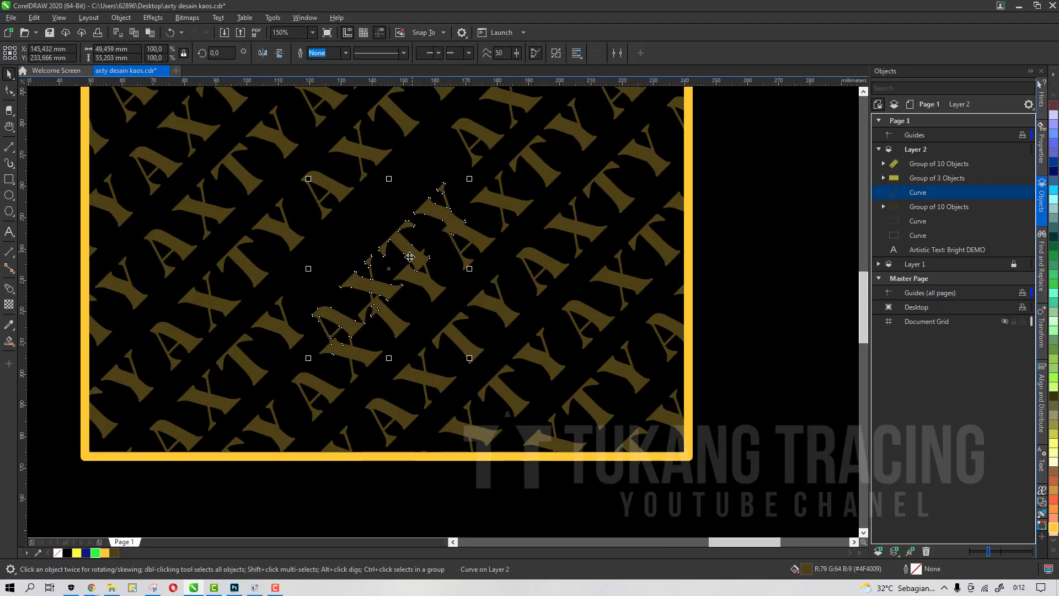
pyautogui.click(104, 553)
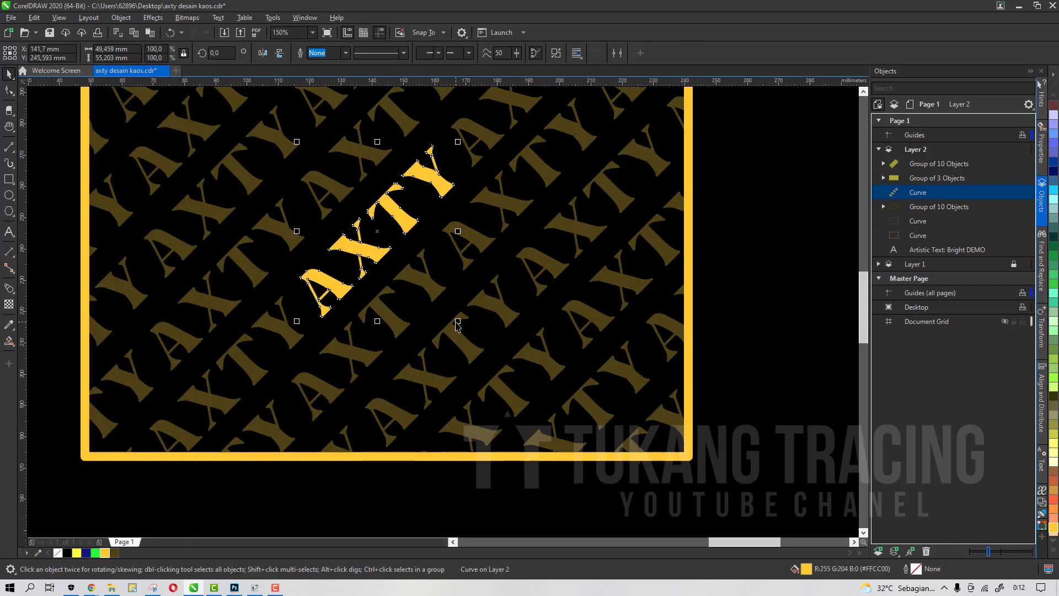
pyautogui.moveTo(458, 321)
pyautogui.mouseDown()
pyautogui.moveTo(475, 343)
pyautogui.moveTo(470, 335)
pyautogui.mouseUp()
pyautogui.scroll(-2, 415, 225)
pyautogui.click(508, 348)
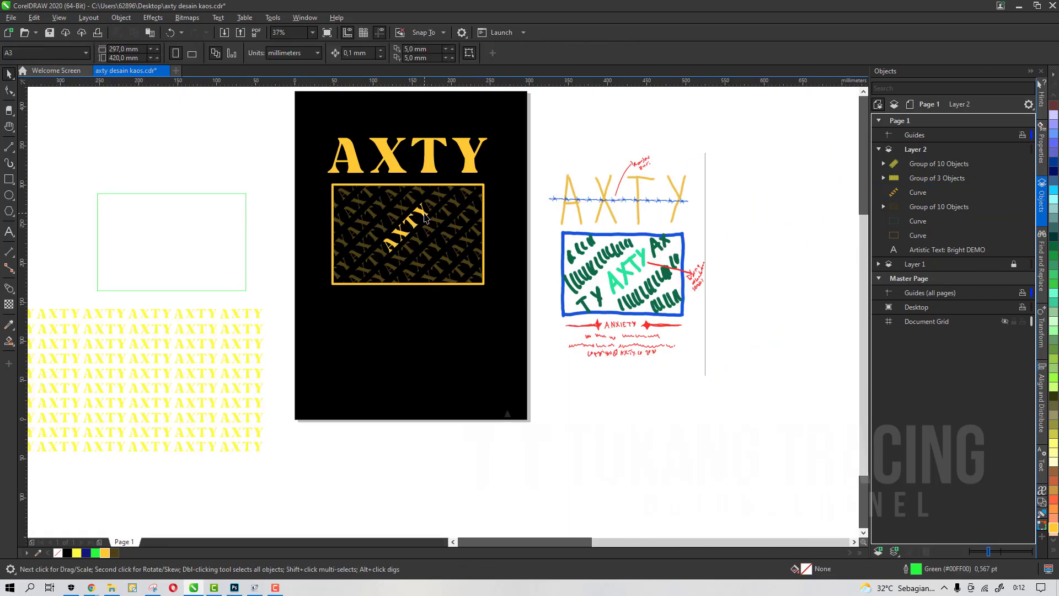
pyautogui.scroll(1, 424, 214)
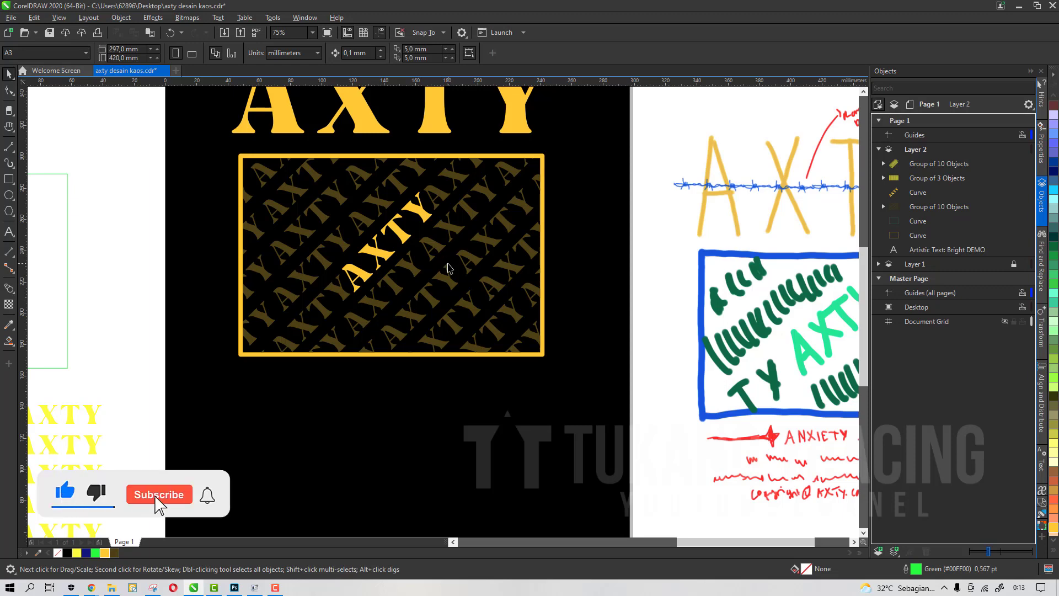
pyautogui.scroll(-1, 450, 268)
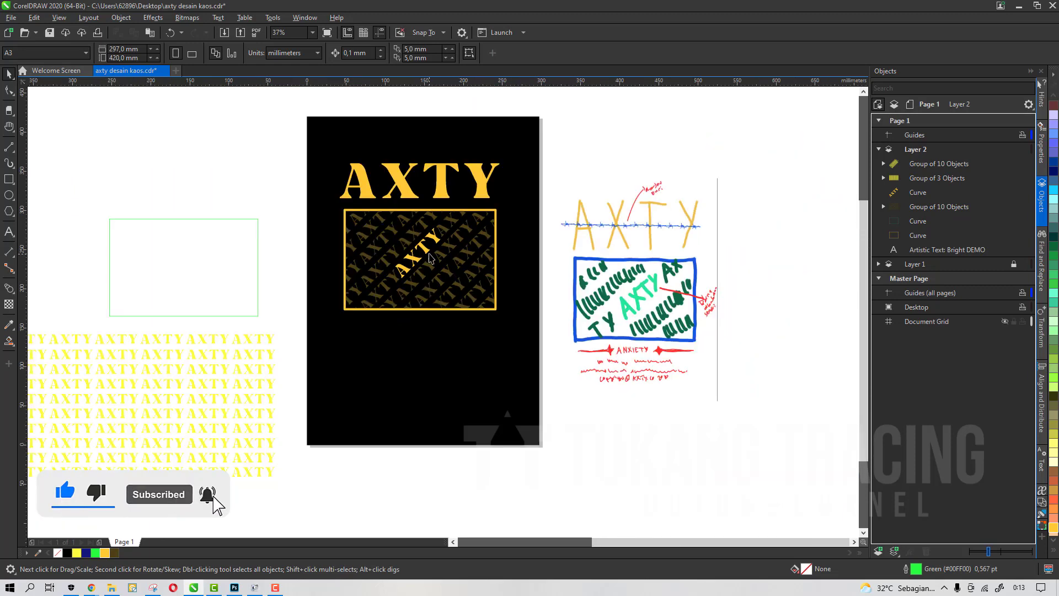
pyautogui.scroll(1, 429, 254)
pyautogui.click(425, 251)
pyautogui.press('Escape')
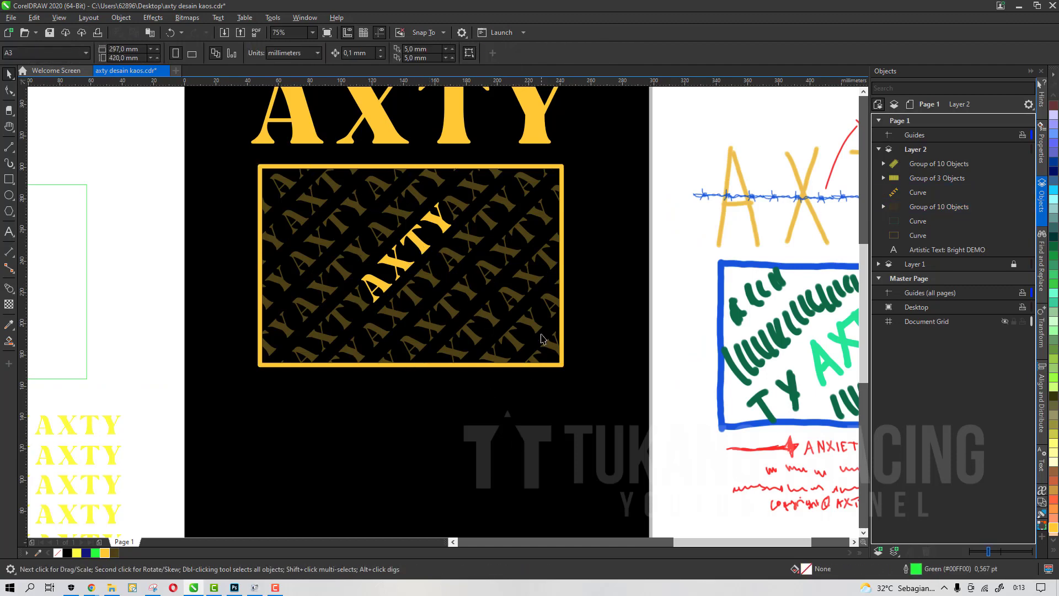
# Draw a thin horizontal rectangle about 134 × 8 mm below the framed pattern, fill it green (#00FF00) and remove its outline.
pyautogui.scroll(-1, 493, 344)
pyautogui.scroll(1, 473, 290)
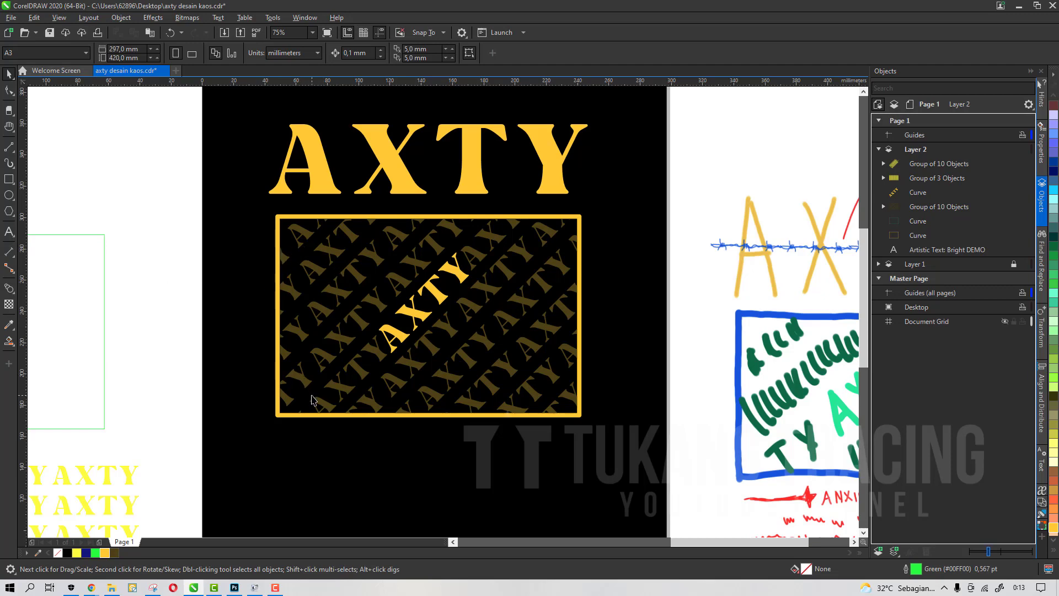
pyautogui.scroll(3, 313, 399)
pyautogui.scroll(-3, 342, 353)
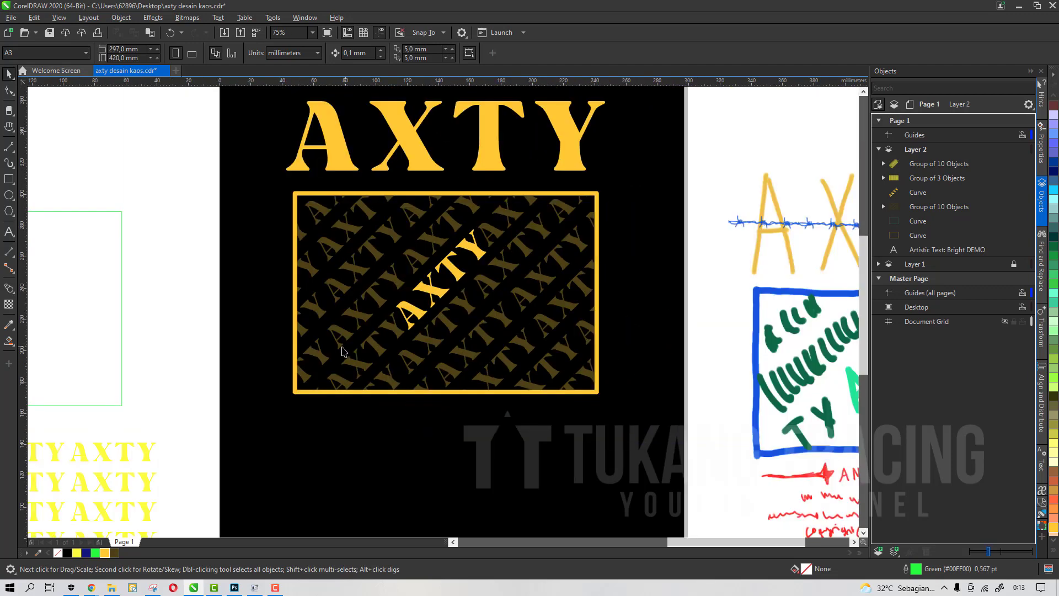
pyautogui.click(9, 177)
pyautogui.scroll(-3, 354, 279)
pyautogui.scroll(3, 356, 277)
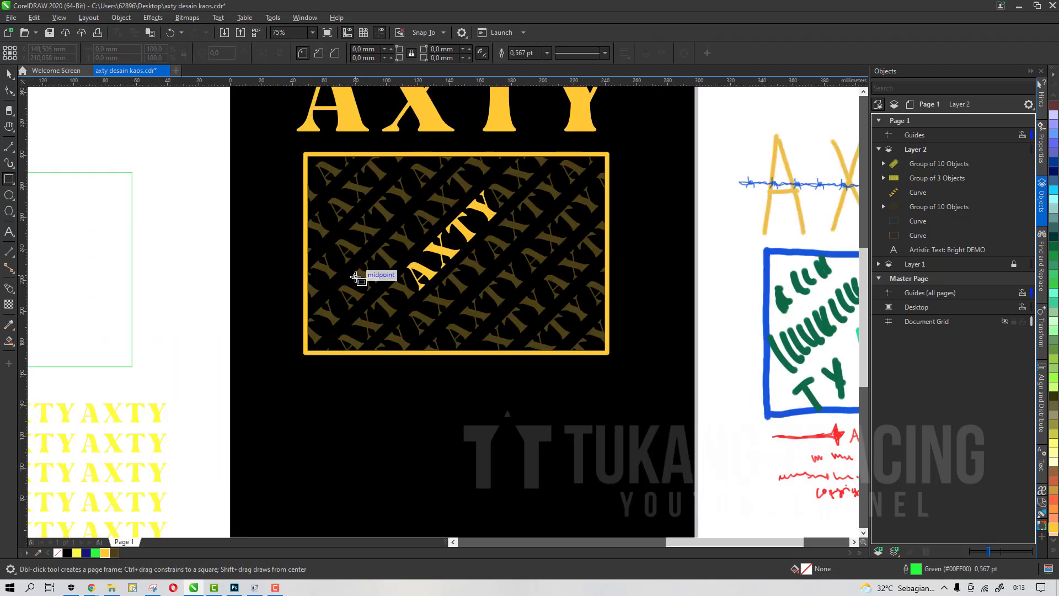
pyautogui.scroll(-3, 437, 267)
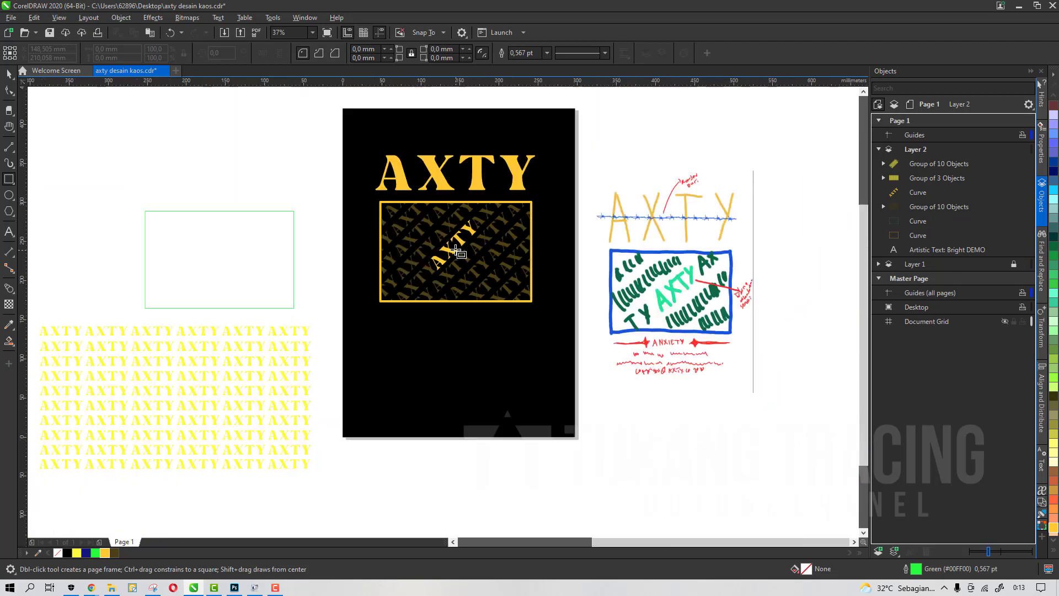
pyautogui.scroll(3, 411, 321)
pyautogui.moveTo(368, 318); pyautogui.dragTo(579, 330)
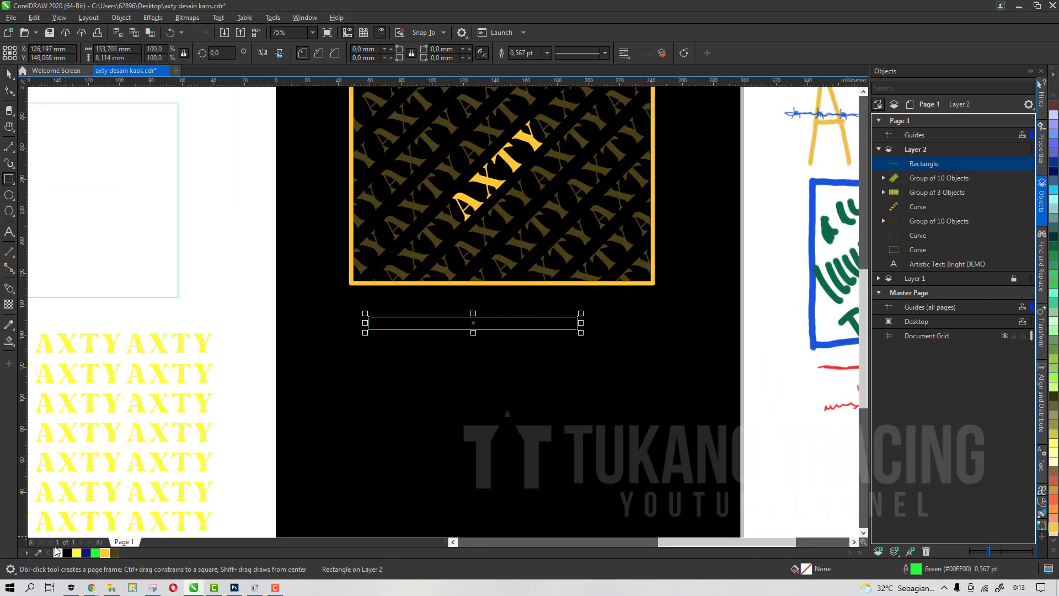
pyautogui.click(94, 552)
pyautogui.rightClick(57, 553)
pyautogui.scroll(2, 521, 338)
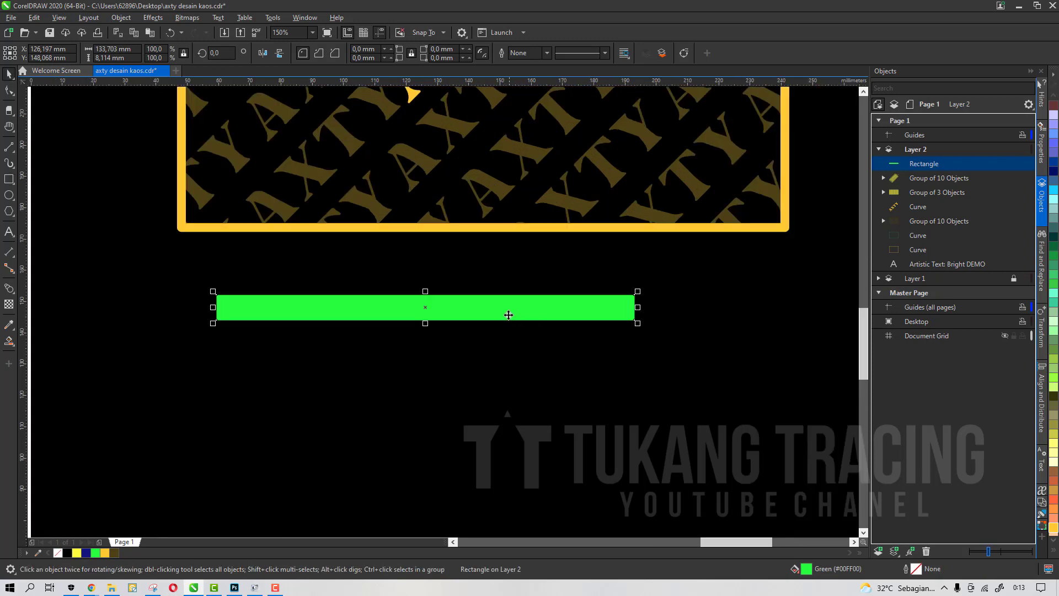
# Duplicate the green bar downward into a stack of stripes of varying thickness, and combine the stripes into one curve.
pyautogui.moveTo(507, 313); pyautogui.dragTo(506, 346)
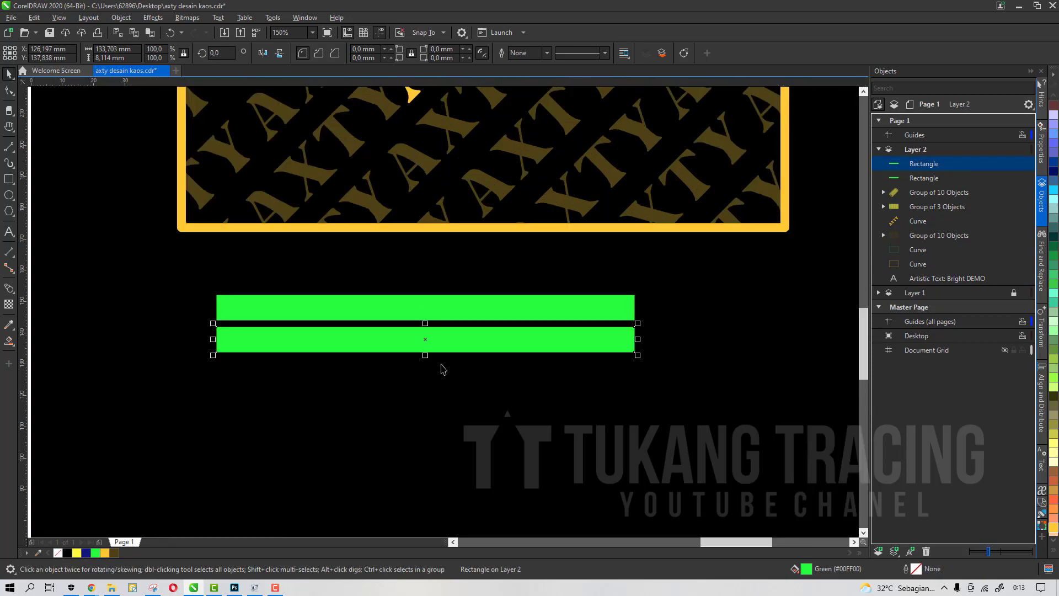
pyautogui.moveTo(429, 359); pyautogui.dragTo(428, 388)
pyautogui.moveTo(446, 368)
pyautogui.mouseDown()
pyautogui.moveTo(423, 438)
pyautogui.moveTo(425, 411)
pyautogui.mouseUp()
pyautogui.rightClick(438, 395)
pyautogui.moveTo(441, 398); pyautogui.dragTo(426, 483)
pyautogui.scroll(-1, 453, 360)
pyautogui.moveTo(603, 485)
pyautogui.mouseDown()
pyautogui.moveTo(344, 342)
pyautogui.moveTo(324, 318)
pyautogui.mouseUp()
pyautogui.hotkey('ctrl', 'l')
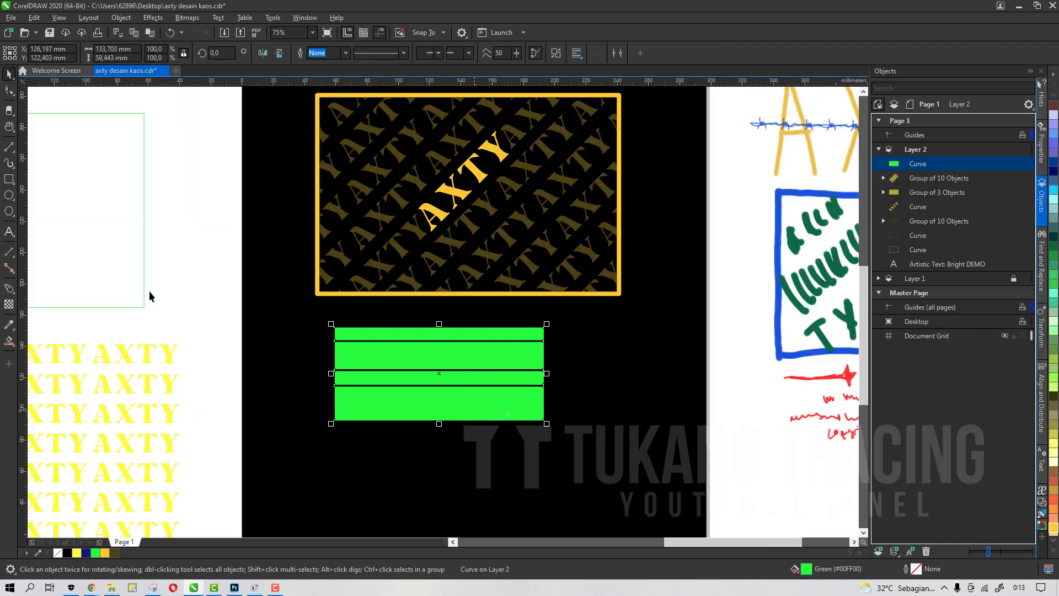
# Distort the combined green stripes with freehand strokes into irregular, flowing wavy bands.
pyautogui.click(13, 115)
pyautogui.click(13, 94)
pyautogui.click(44, 118)
pyautogui.moveTo(442, 370)
pyautogui.mouseDown()
pyautogui.moveTo(407, 384)
pyautogui.moveTo(409, 373)
pyautogui.mouseUp()
pyautogui.moveTo(422, 366)
pyautogui.mouseDown()
pyautogui.moveTo(443, 370)
pyautogui.moveTo(440, 304)
pyautogui.moveTo(396, 358)
pyautogui.moveTo(466, 419)
pyautogui.moveTo(480, 353)
pyautogui.moveTo(438, 317)
pyautogui.moveTo(413, 441)
pyautogui.moveTo(423, 382)
pyautogui.moveTo(393, 425)
pyautogui.moveTo(357, 418)
pyautogui.moveTo(466, 445)
pyautogui.moveTo(481, 364)
pyautogui.mouseUp()
# Draw a rectangle over the most distorted part of the green bands and adjust it to about 60 × 49 mm.
pyautogui.scroll(-1, 481, 365)
pyautogui.scroll(1, 527, 394)
pyautogui.press('space')
pyautogui.press('F6')
pyautogui.moveTo(344, 299); pyautogui.dragTo(437, 381)
pyautogui.press('space')
pyautogui.scroll(2, 429, 336)
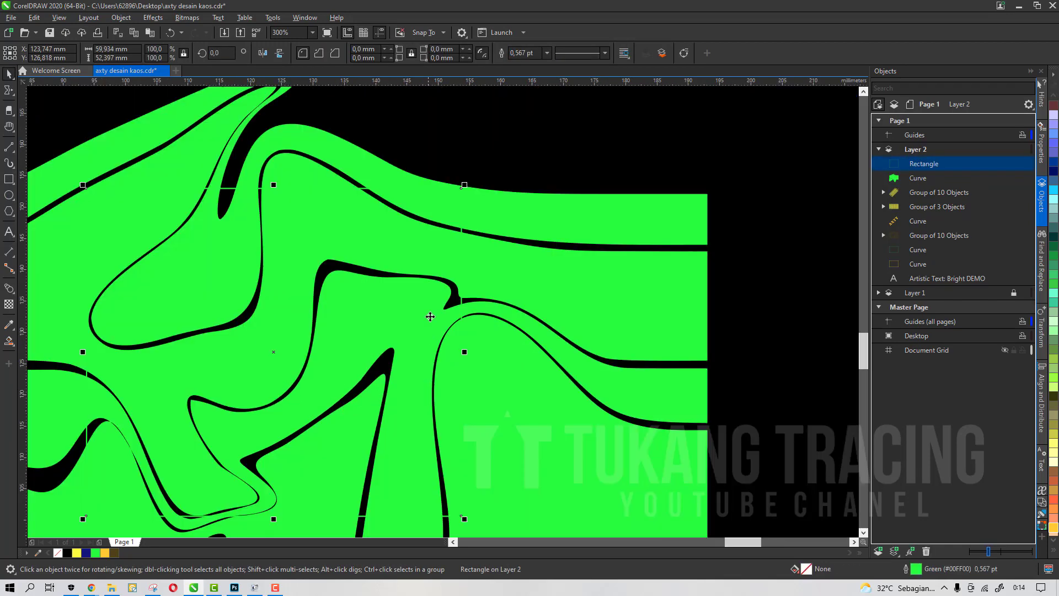
pyautogui.scroll(-1, 431, 293)
pyautogui.moveTo(353, 406); pyautogui.dragTo(353, 396)
# Intersect the rectangle with the distorted bands and delete the original bands, keeping only the cropped piece.
pyautogui.keyDown('shift'); pyautogui.click(485, 331); pyautogui.keyUp('shift')
pyautogui.click(355, 53)
pyautogui.click(486, 309)
pyautogui.press('Delete')
pyautogui.scroll(-1, 441, 348)
# Place the cropped wavy pattern above the rectangle, fill the rectangle black and enlarge it to about 64 × 52 mm.
pyautogui.click(425, 339)
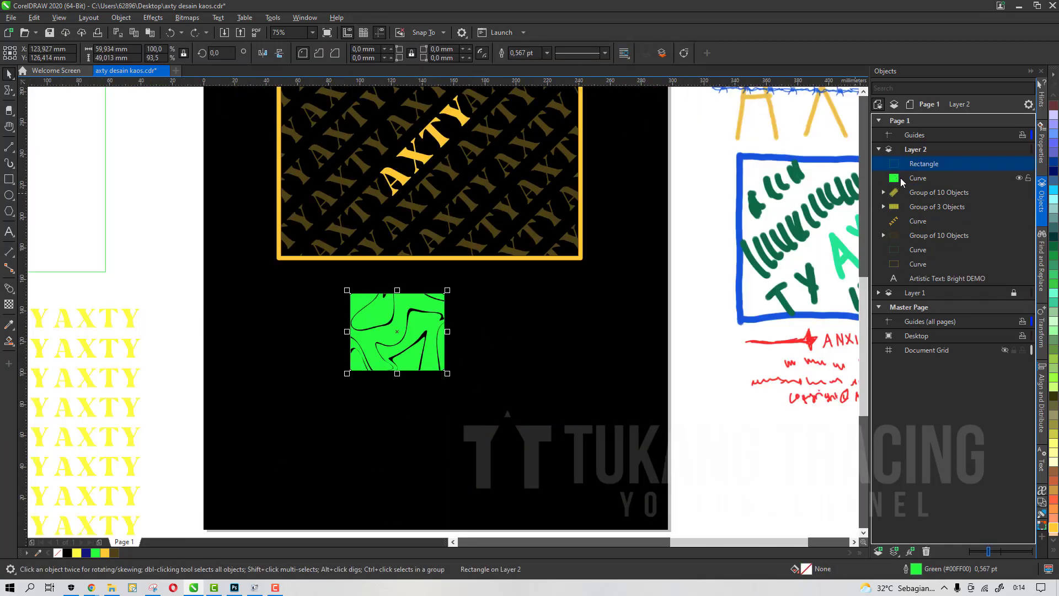
pyautogui.moveTo(900, 181); pyautogui.dragTo(912, 160)
pyautogui.click(932, 178)
pyautogui.click(67, 553)
pyautogui.scroll(1, 364, 328)
pyautogui.moveTo(528, 417); pyautogui.dragTo(539, 431)
# Fill the wavy pattern with deep yellow (#FFCC00), remove the outlines, and group the pattern with its black rectangle.
pyautogui.click(468, 359)
pyautogui.click(105, 552)
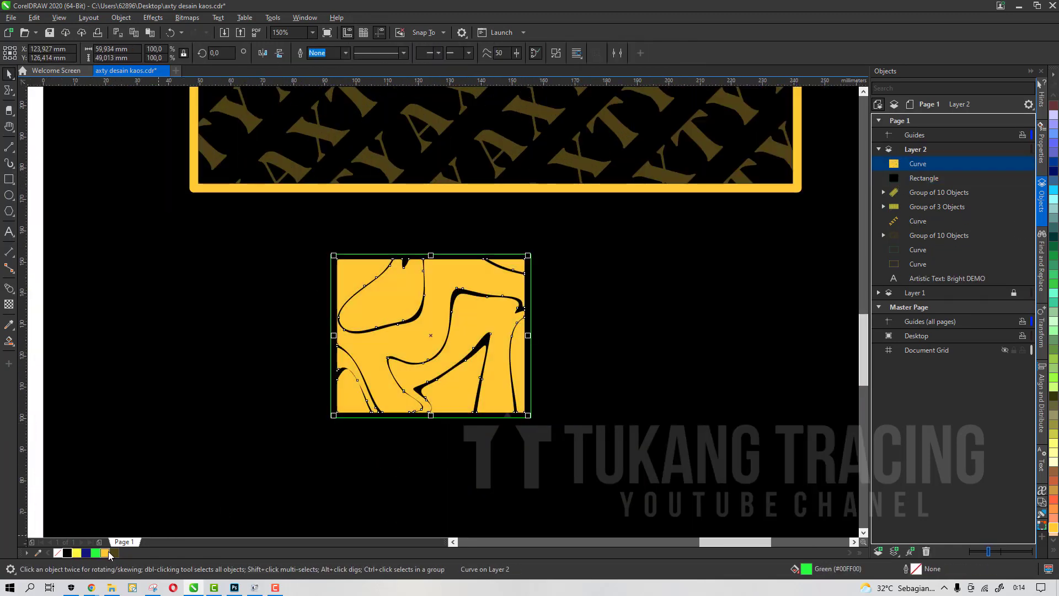
pyautogui.scroll(-1, 393, 365)
pyautogui.moveTo(331, 287); pyautogui.dragTo(488, 414)
pyautogui.rightClick(58, 553)
pyautogui.scroll(-1, 341, 449)
pyautogui.hotkey('ctrl', 'g')
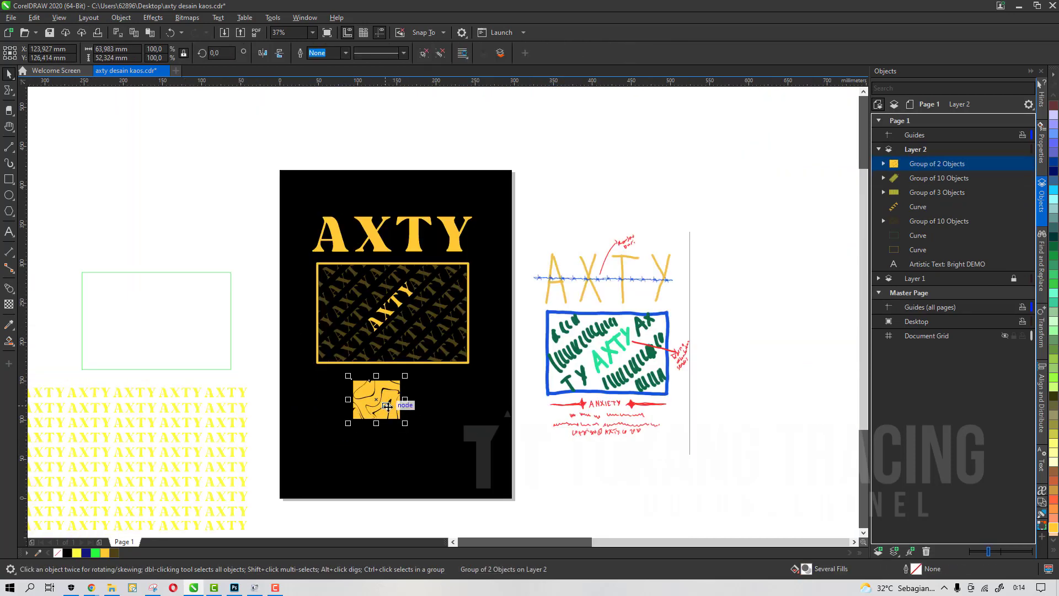
# Move the wavy pattern group into the upper-left corner of the yellow frame and scale it down to fit just inside.
pyautogui.moveTo(386, 407); pyautogui.dragTo(347, 289)
pyautogui.scroll(1, 346, 269)
pyautogui.scroll(1, 347, 290)
pyautogui.moveTo(439, 400); pyautogui.dragTo(344, 324)
pyautogui.scroll(1, 258, 284)
pyautogui.moveTo(258, 284); pyautogui.dragTo(256, 281)
pyautogui.scroll(-3, 423, 446)
pyautogui.click(409, 468)
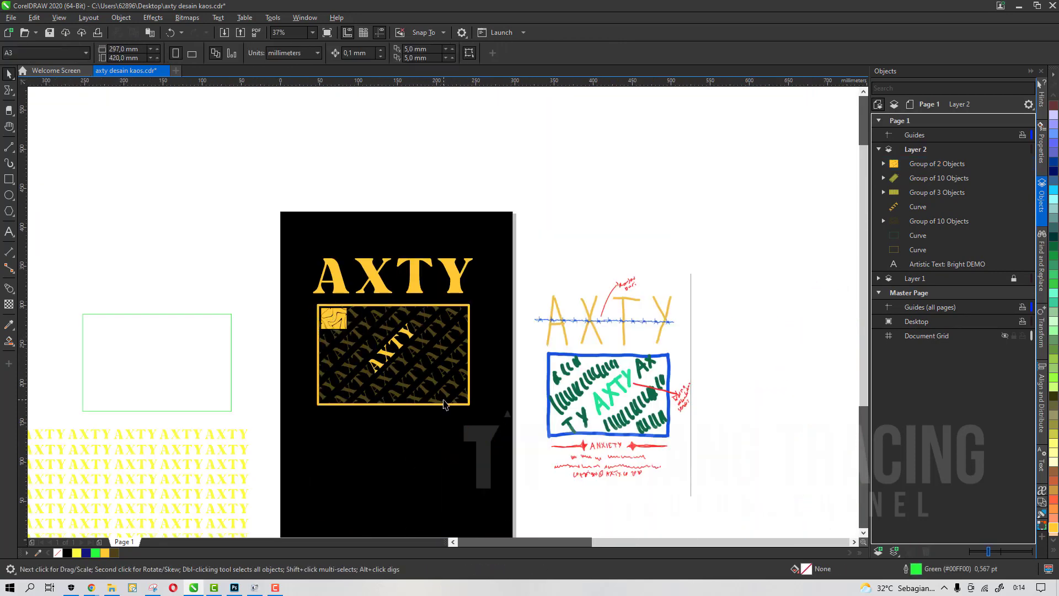
# Switch to Google Chrome and search Google Images for "x".
pyautogui.scroll(1, 434, 410)
pyautogui.scroll(1, 385, 310)
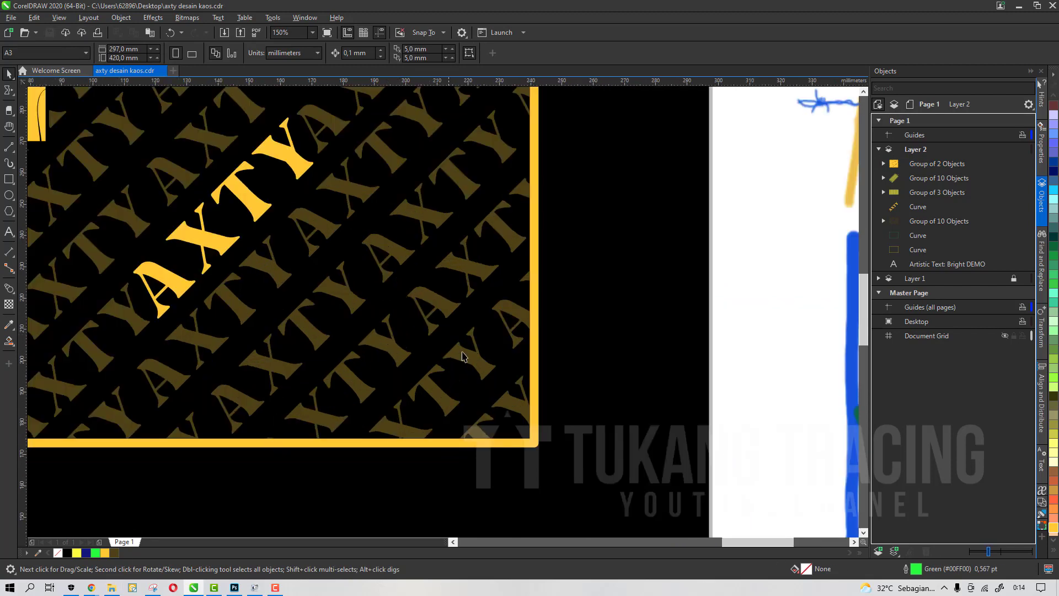
pyautogui.moveTo(91, 587)
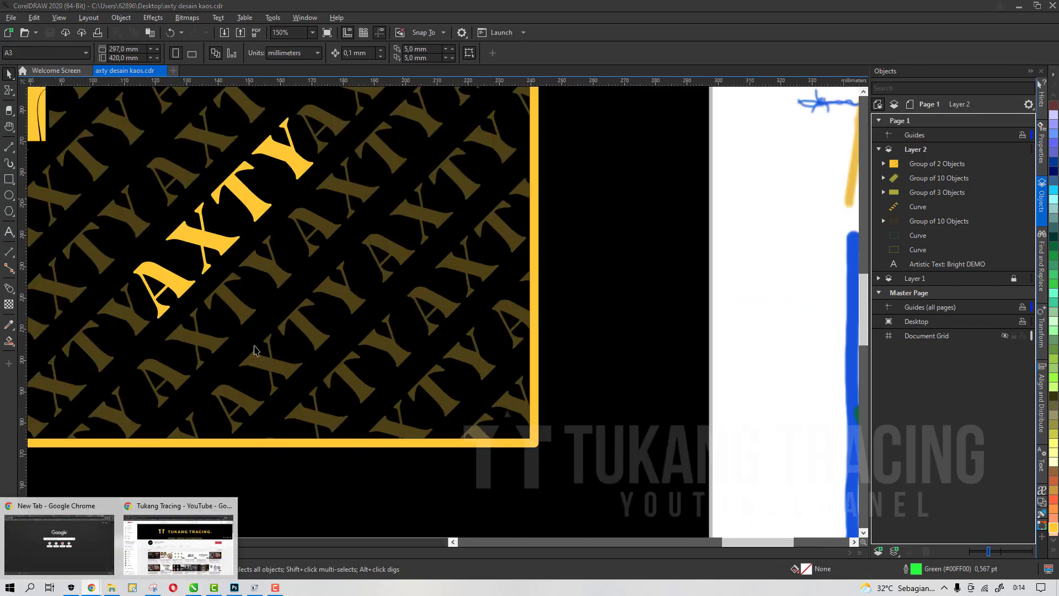
pyautogui.click(58, 538)
pyautogui.write('a')
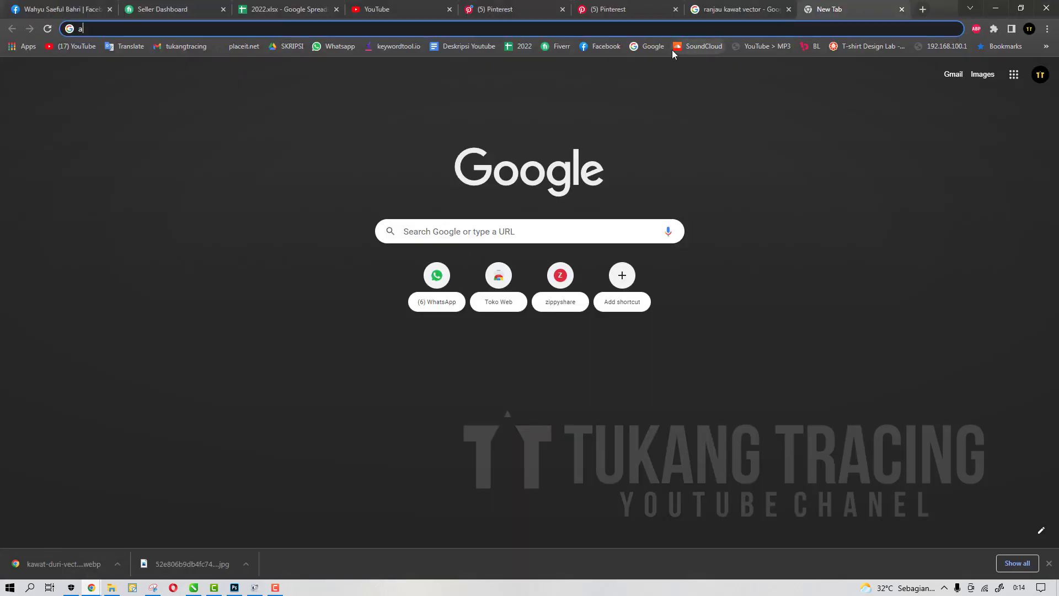
pyautogui.write('X')
pyautogui.press('BackSpace')
pyautogui.press('BackSpace')
pyautogui.press('BackSpace')
pyautogui.write('X')
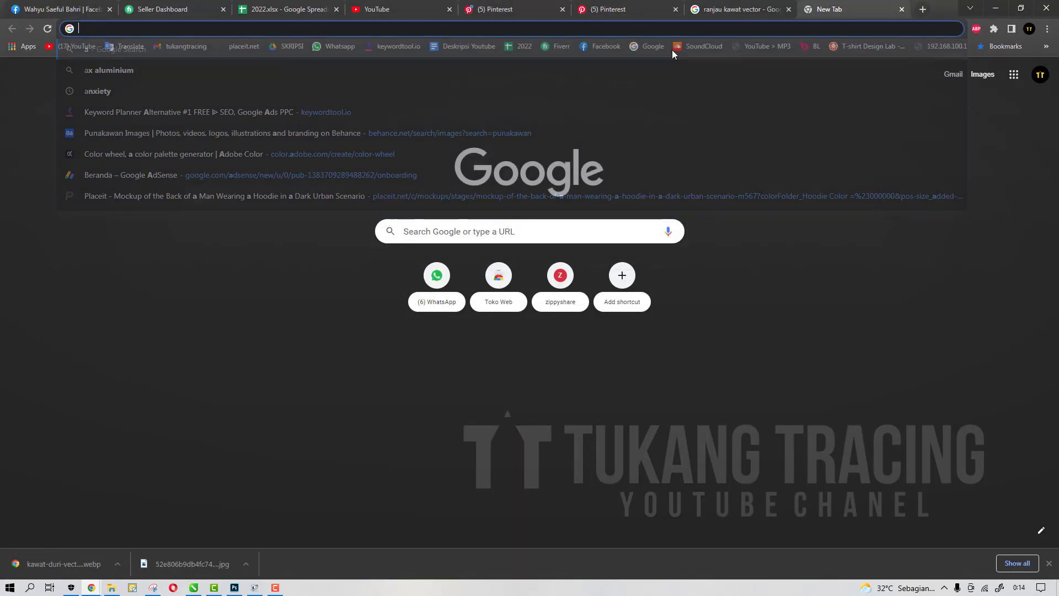
pyautogui.press('Return')
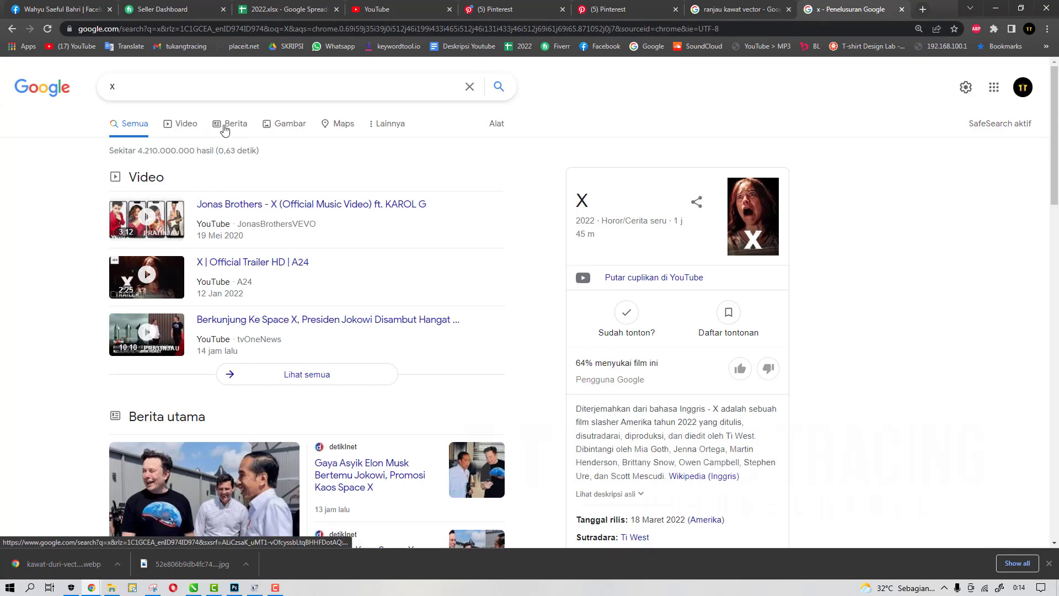
pyautogui.click(287, 127)
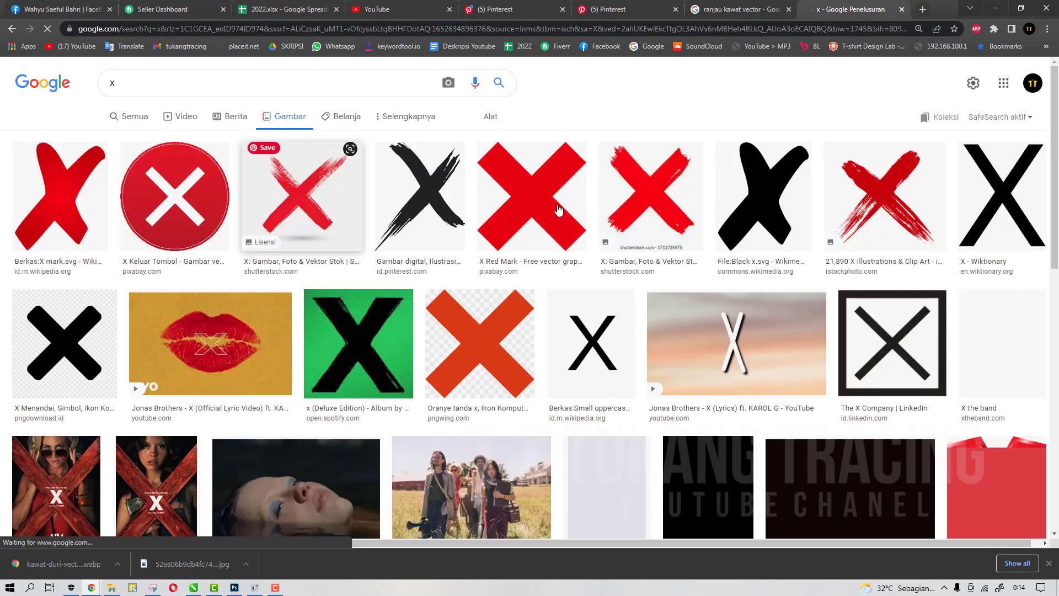
# Copy the iStock red brush-stroke X image and paste it into the CorelDRAW page, positioned over the lower part.
pyautogui.click(912, 189)
pyautogui.rightClick(900, 236)
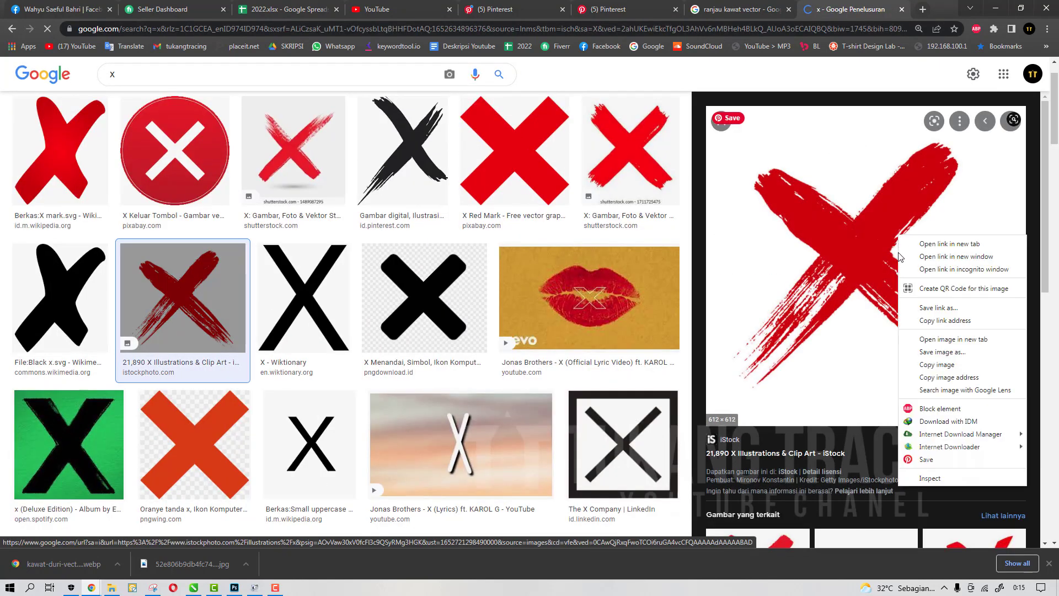
pyautogui.click(932, 364)
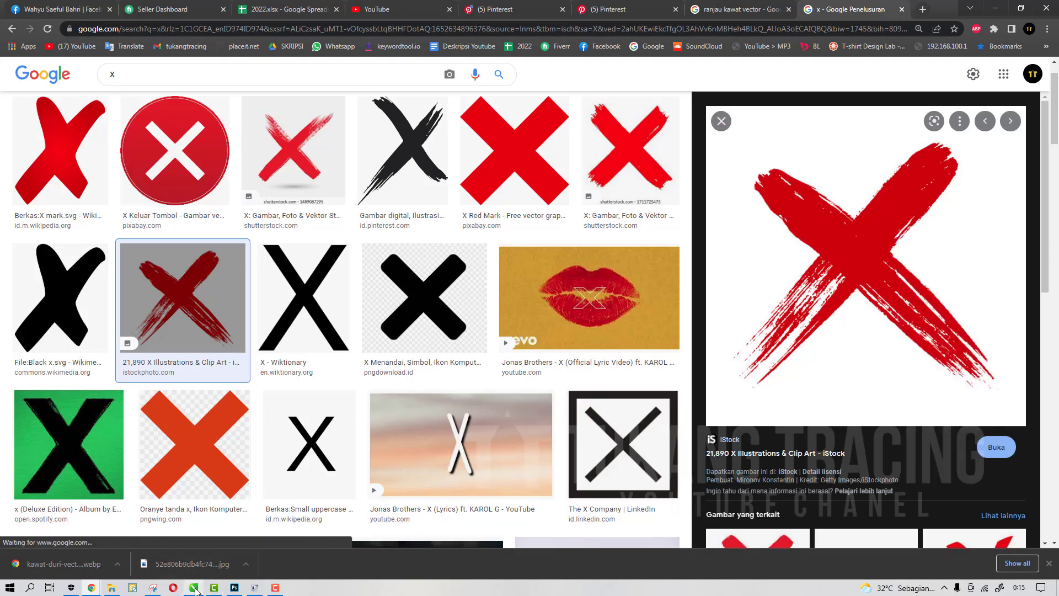
pyautogui.click(193, 587)
pyautogui.hotkey('ctrl', 'v')
pyautogui.scroll(-5, 449, 270)
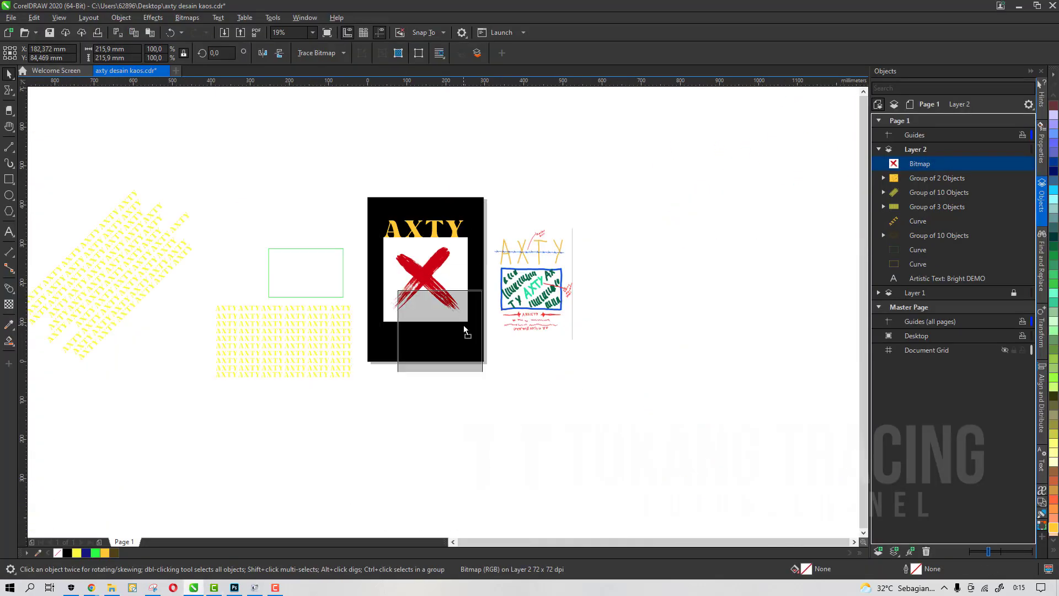
pyautogui.scroll(2, 443, 273)
# Trace the X bitmap with the Clipart outline trace, delete the original bitmap, and move the traced X to the page's lower-right corner.
pyautogui.click(323, 54)
pyautogui.moveTo(348, 96)
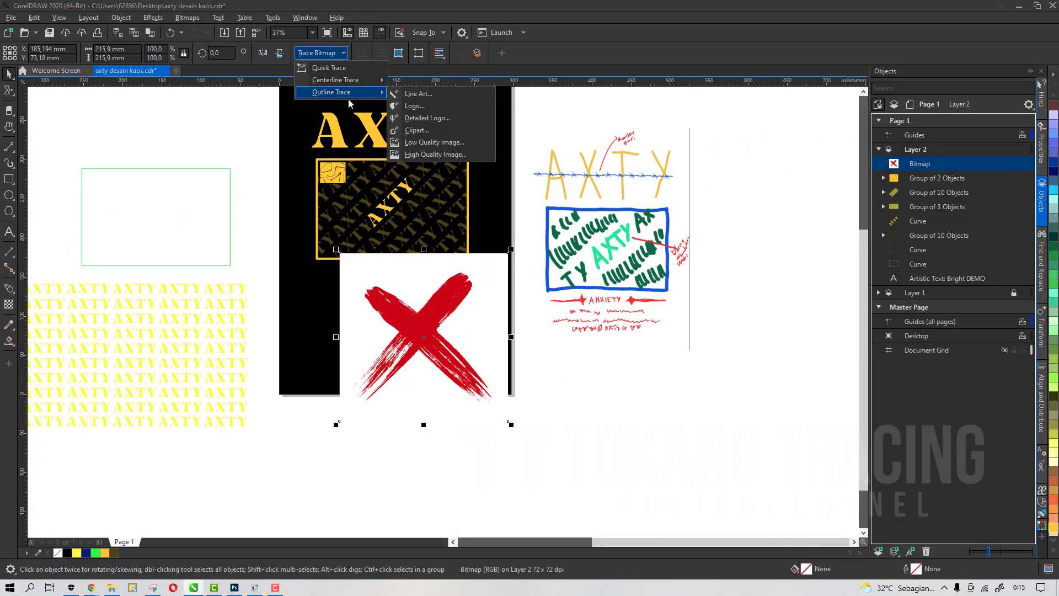
pyautogui.click(413, 131)
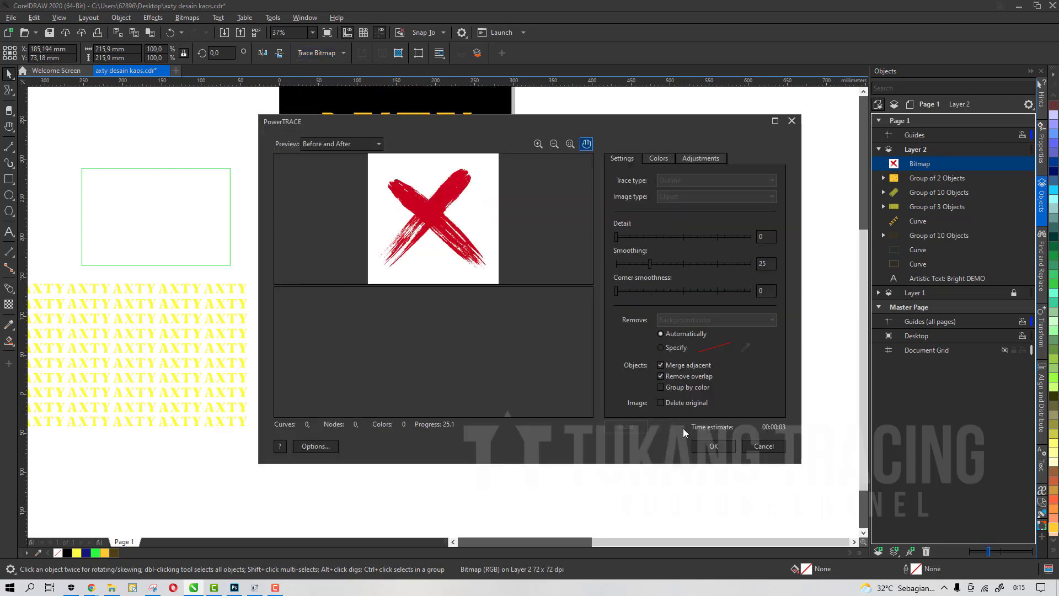
pyautogui.click(712, 446)
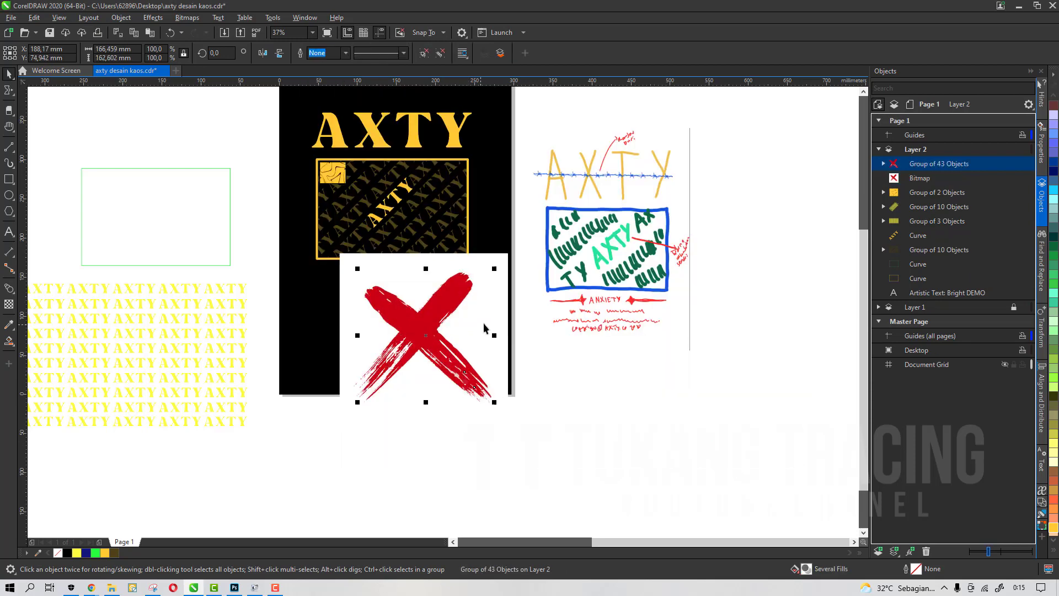
pyautogui.press('Delete')
pyautogui.moveTo(423, 339); pyautogui.dragTo(505, 406)
# Fill the traced X with green (#00FF00), ungroup its pieces and weld them into a single curve.
pyautogui.click(423, 51)
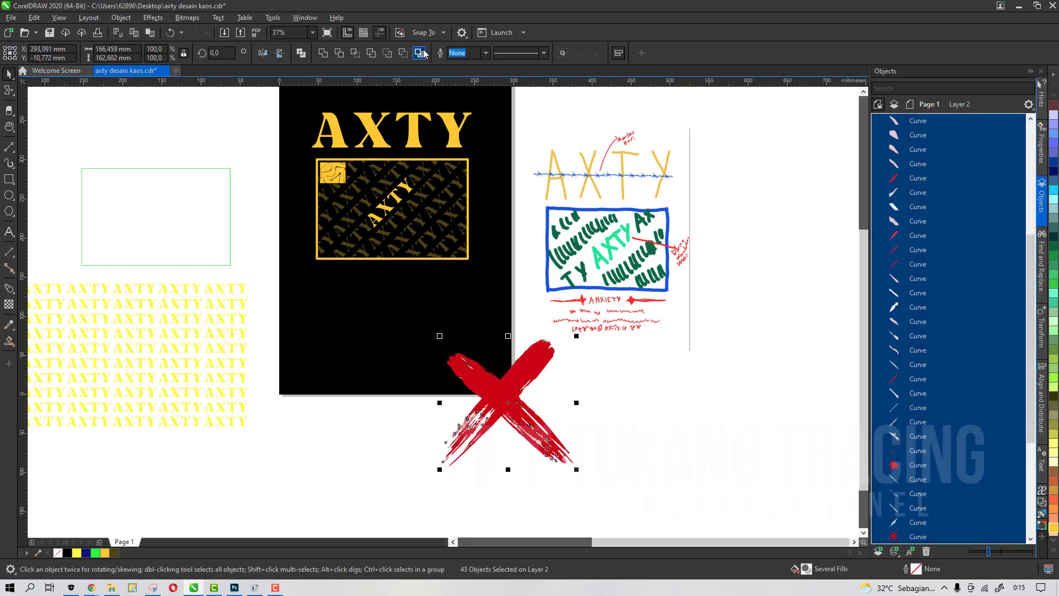
pyautogui.hotkey('ctrl', 'z')
pyautogui.click(95, 552)
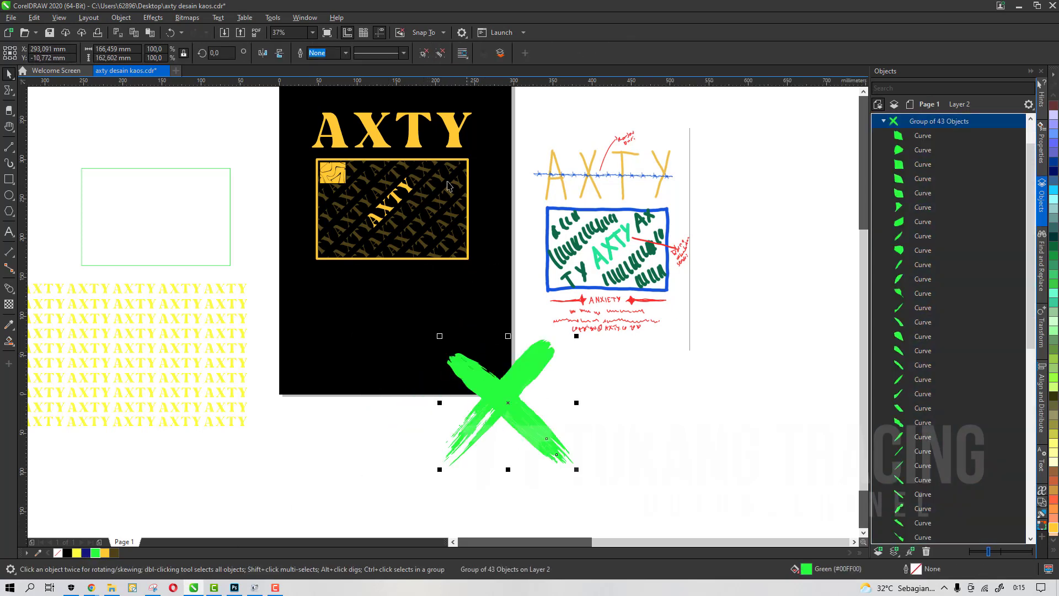
pyautogui.click(440, 54)
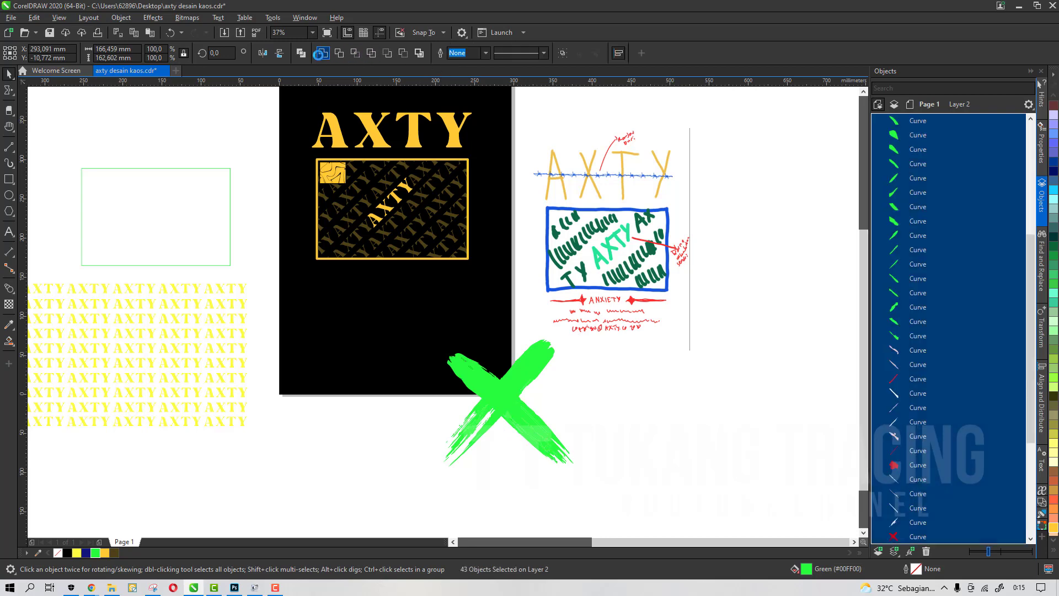
pyautogui.click(320, 54)
# Shrink the X to about 31 mm wide, place it in the frame's lower-right corner and fill it with deep yellow (#FFCC00).
pyautogui.moveTo(522, 433); pyautogui.dragTo(458, 270)
pyautogui.scroll(1, 460, 173)
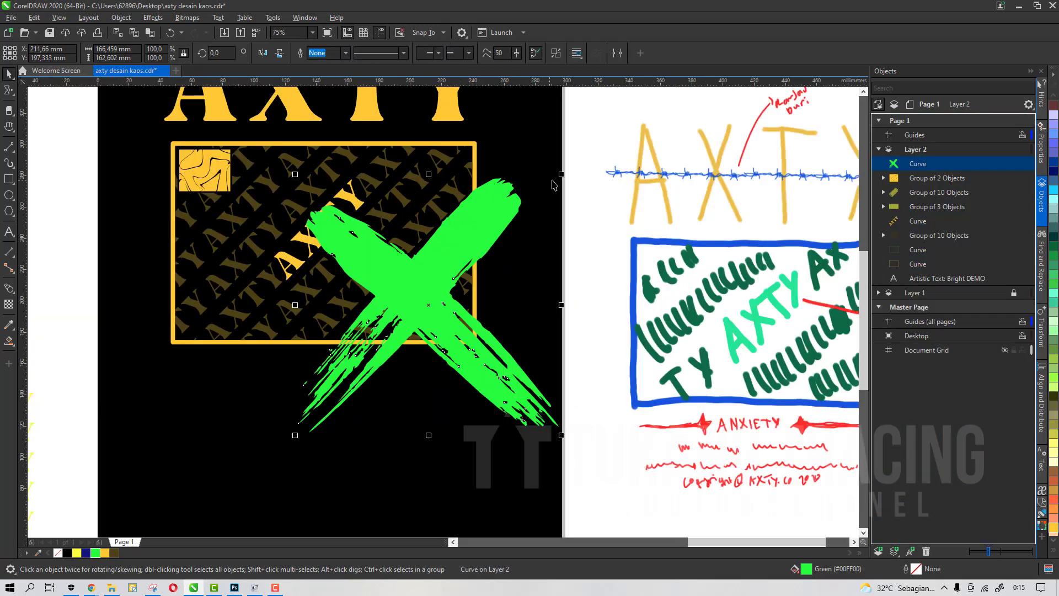
pyautogui.moveTo(561, 174); pyautogui.dragTo(346, 384)
pyautogui.moveTo(319, 421); pyautogui.dragTo(441, 320)
pyautogui.scroll(1, 439, 318)
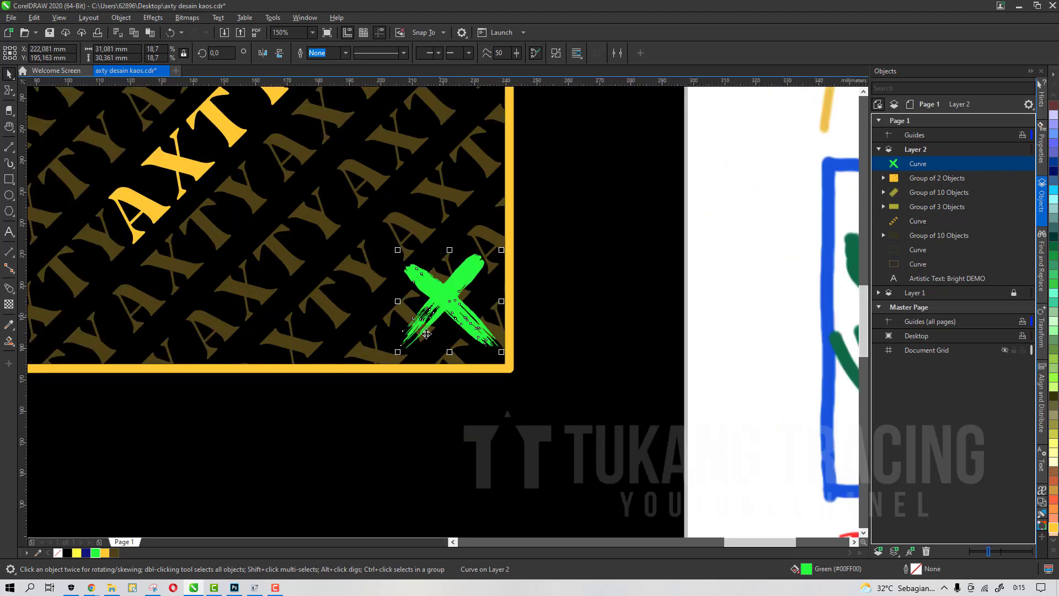
pyautogui.click(104, 552)
pyautogui.scroll(1, 466, 312)
pyautogui.scroll(-1, 466, 316)
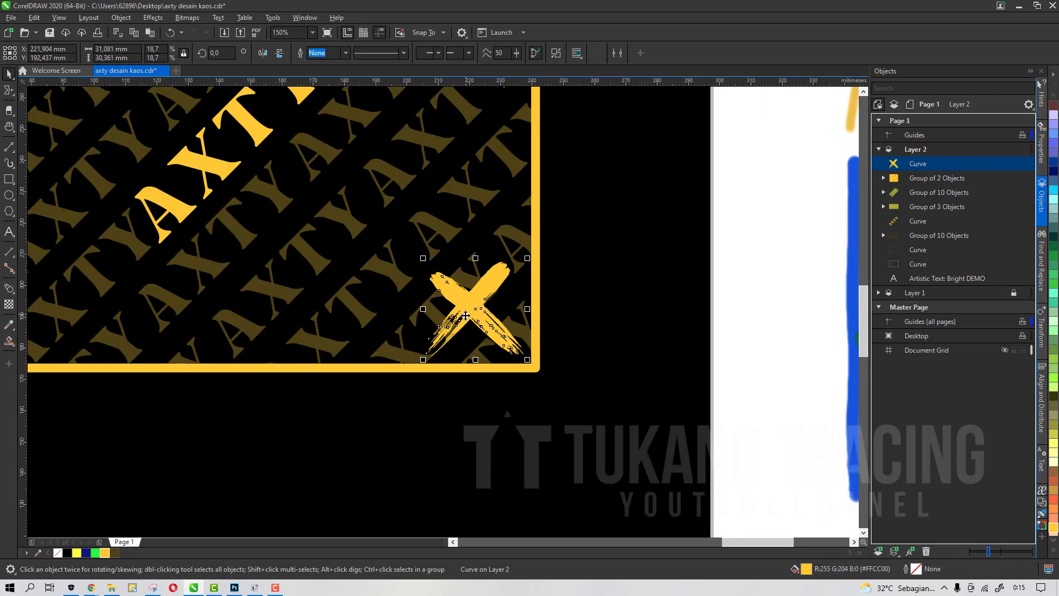
# Duplicate the yellow X to the left of the original and scale the pair down to about 43 × 20 mm overall.
pyautogui.hotkey('ctrl', 'c')
pyautogui.hotkey('ctrl', 'v')
pyautogui.moveTo(466, 315); pyautogui.dragTo(379, 307)
pyautogui.scroll(-1, 358, 316)
pyautogui.keyDown('shift'); pyautogui.click(431, 315); pyautogui.keyUp('shift')
pyautogui.scroll(-3, 439, 405)
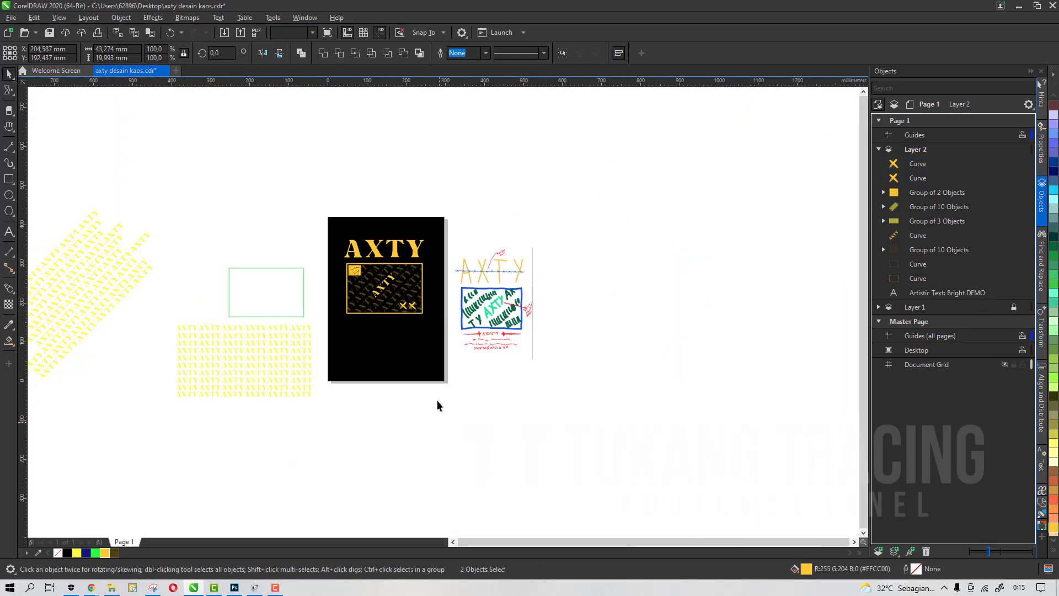
pyautogui.click(439, 405)
# Save the T-shirt design document.
pyautogui.scroll(3, 390, 288)
pyautogui.scroll(-2, 450, 366)
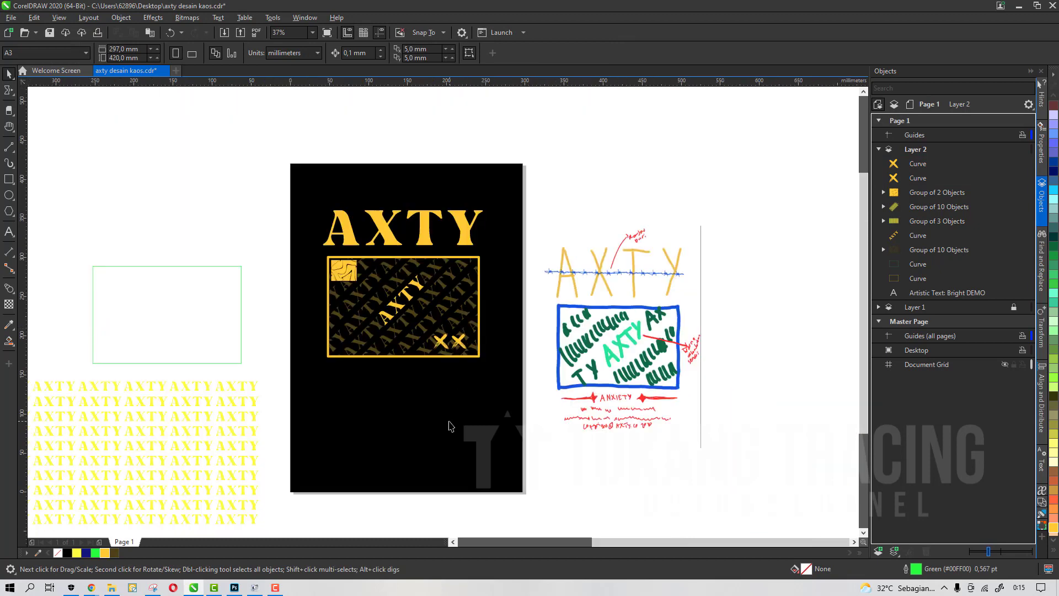
pyautogui.scroll(2, 440, 303)
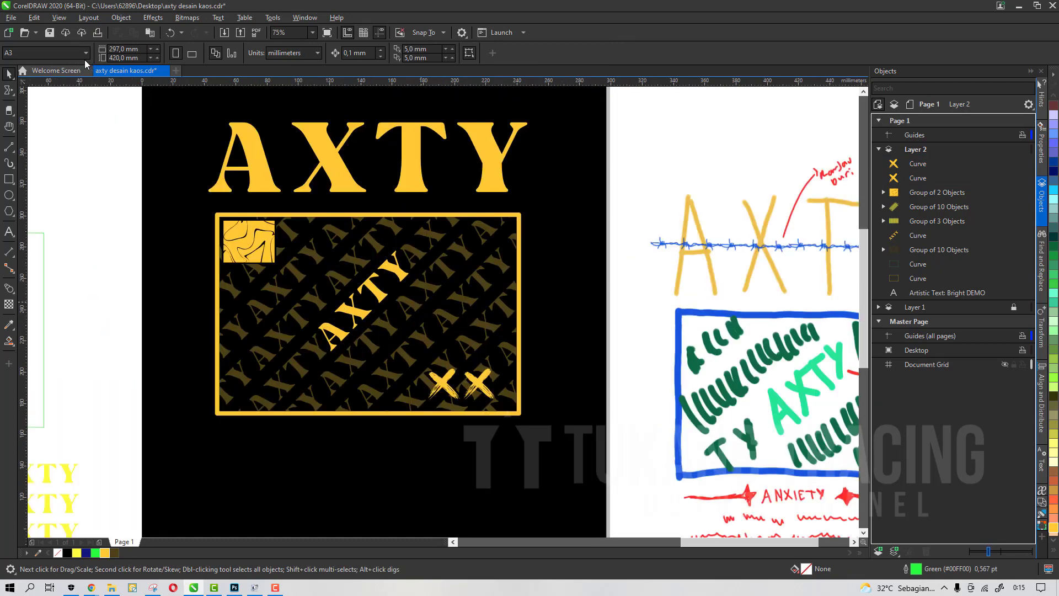
pyautogui.hotkey('ctrl', 's')
pyautogui.scroll(-3, 309, 226)
pyautogui.scroll(2, 433, 257)
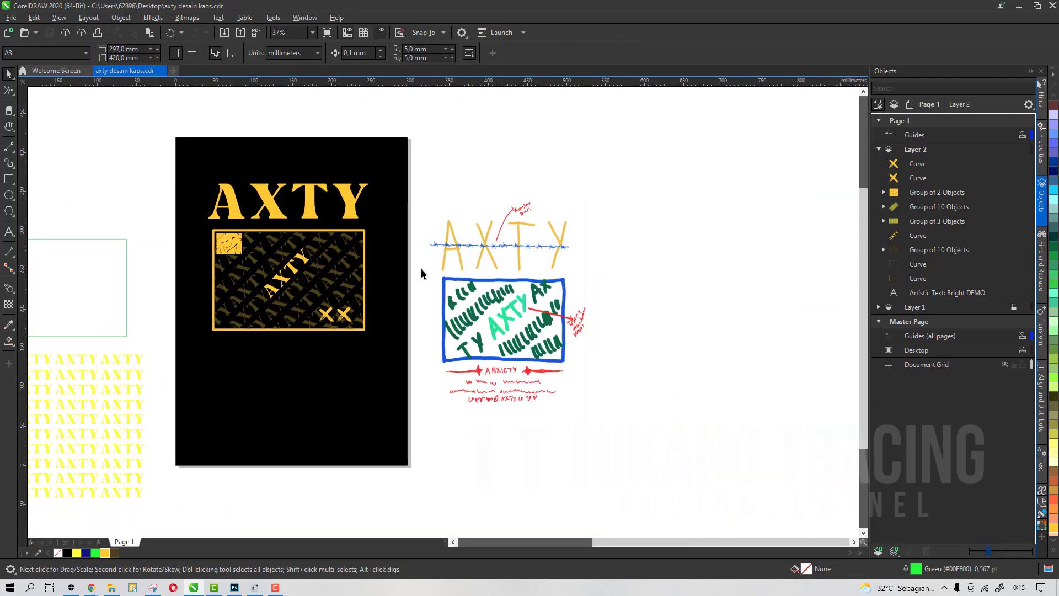
# Copy the "ranjau kawat vector" file from the Desktop folder into the T-shirt design and place the artwork above the page.
pyautogui.scroll(4, 460, 248)
pyautogui.scroll(-2, 457, 259)
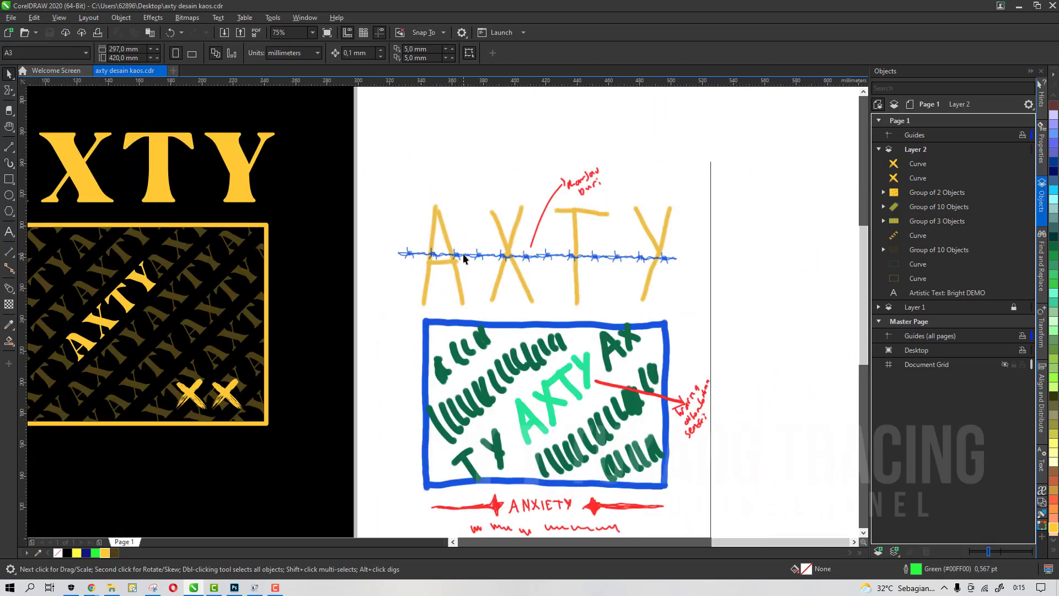
pyautogui.scroll(2, 572, 203)
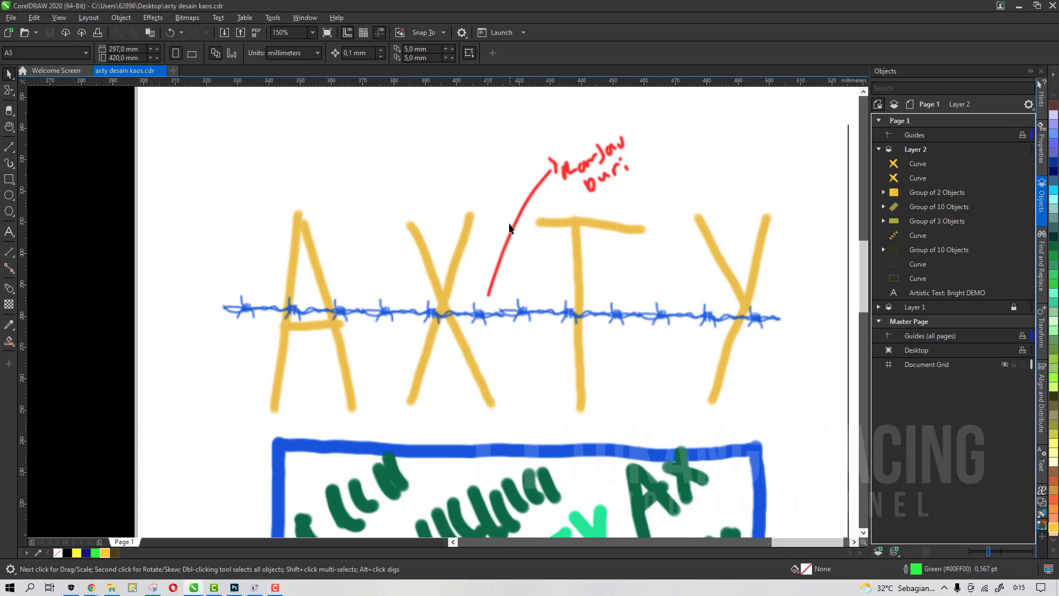
pyautogui.scroll(-4, 566, 219)
pyautogui.scroll(2, 270, 191)
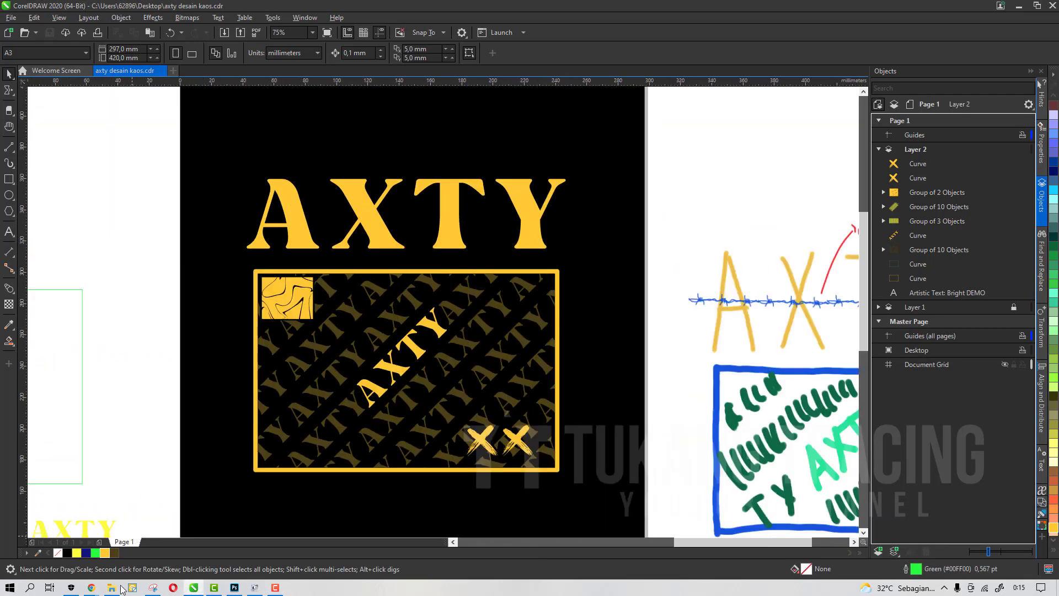
pyautogui.click(120, 588)
pyautogui.click(90, 78)
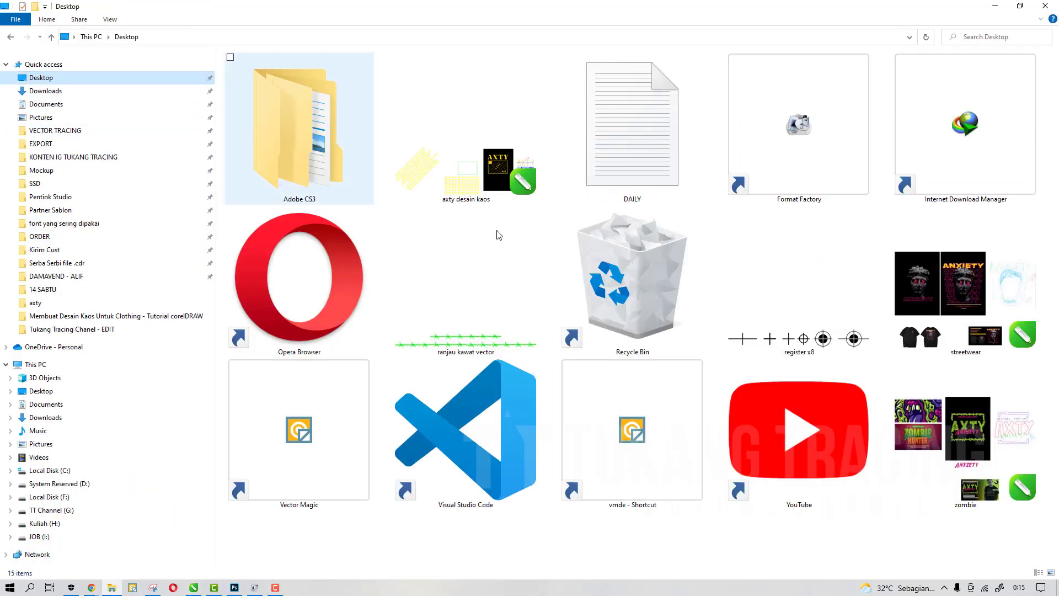
pyautogui.click(468, 275)
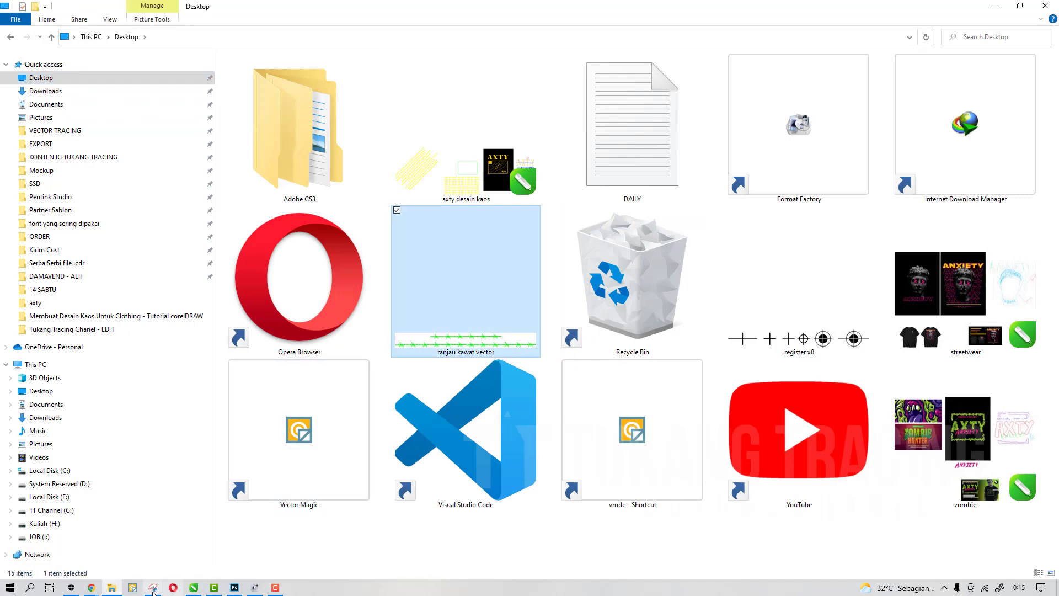
pyautogui.click(193, 590)
pyautogui.scroll(-2, 409, 320)
pyautogui.hotkey('ctrl', 'v')
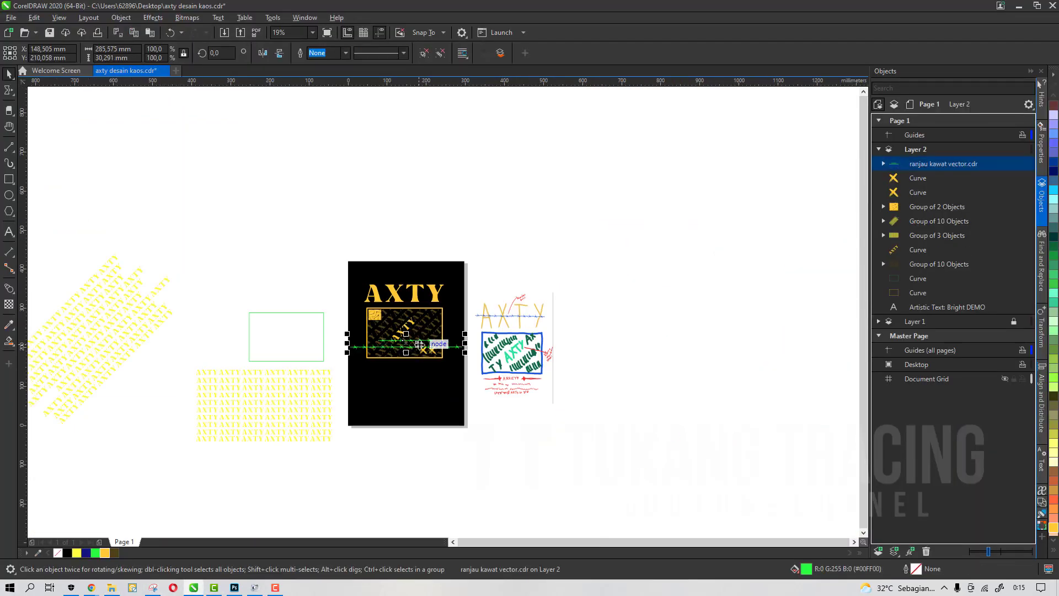
pyautogui.moveTo(419, 345); pyautogui.dragTo(433, 235)
pyautogui.scroll(2, 425, 257)
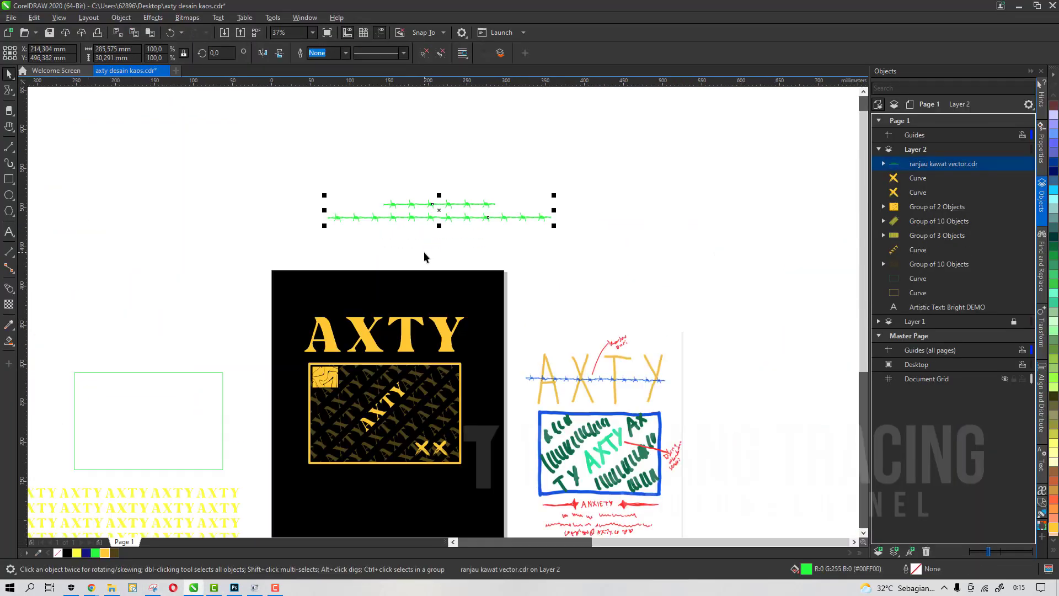
# Ungroup the barbed wire artwork and delete the shorter of its two strands.
pyautogui.click(424, 53)
pyautogui.click(639, 213)
pyautogui.click(490, 205)
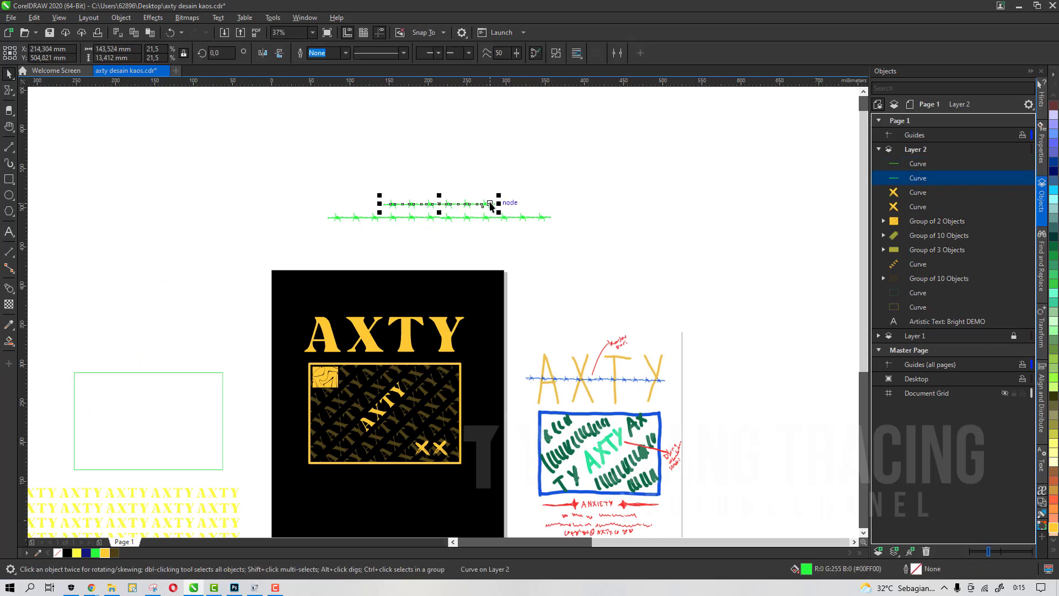
pyautogui.moveTo(491, 205); pyautogui.dragTo(406, 341)
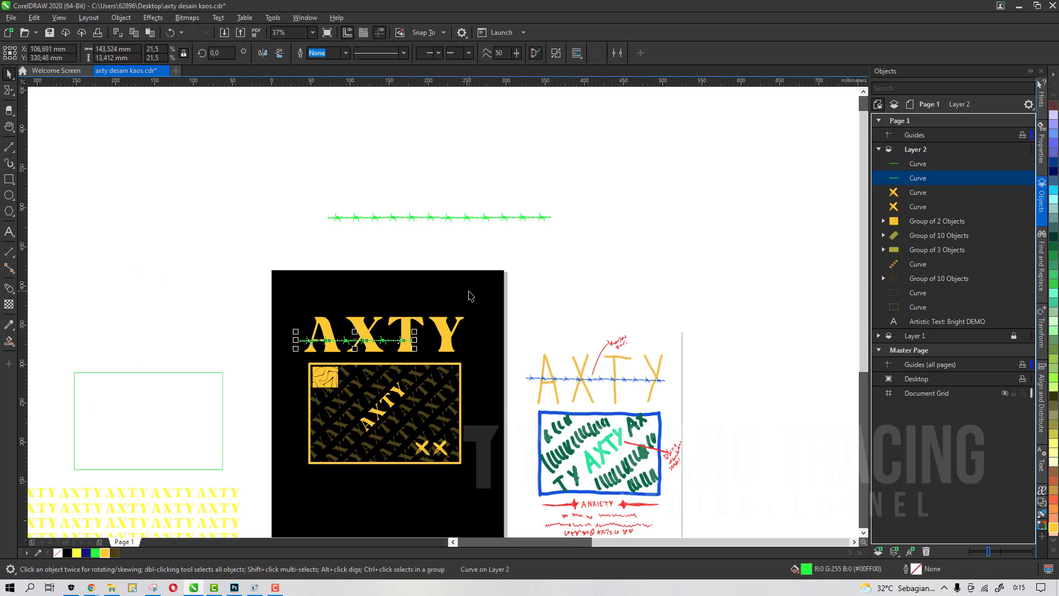
pyautogui.press('Delete')
# Place the remaining barbed wire strand across the AXTY heading, starting at the letter A, and fill it with orange (#FF6633).
pyautogui.moveTo(466, 227); pyautogui.dragTo(441, 343)
pyautogui.scroll(2, 441, 343)
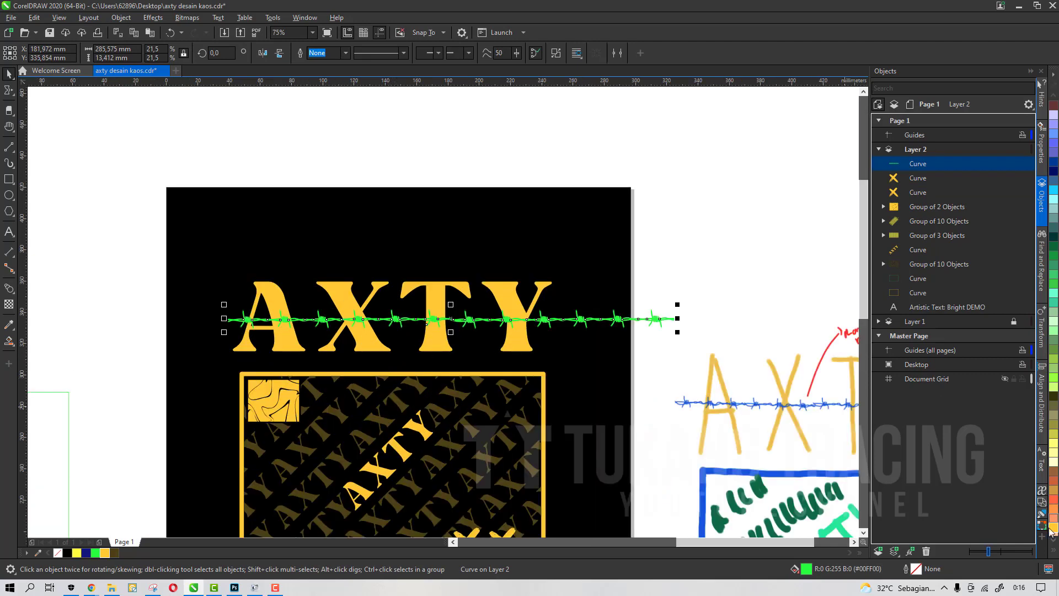
pyautogui.click(1051, 502)
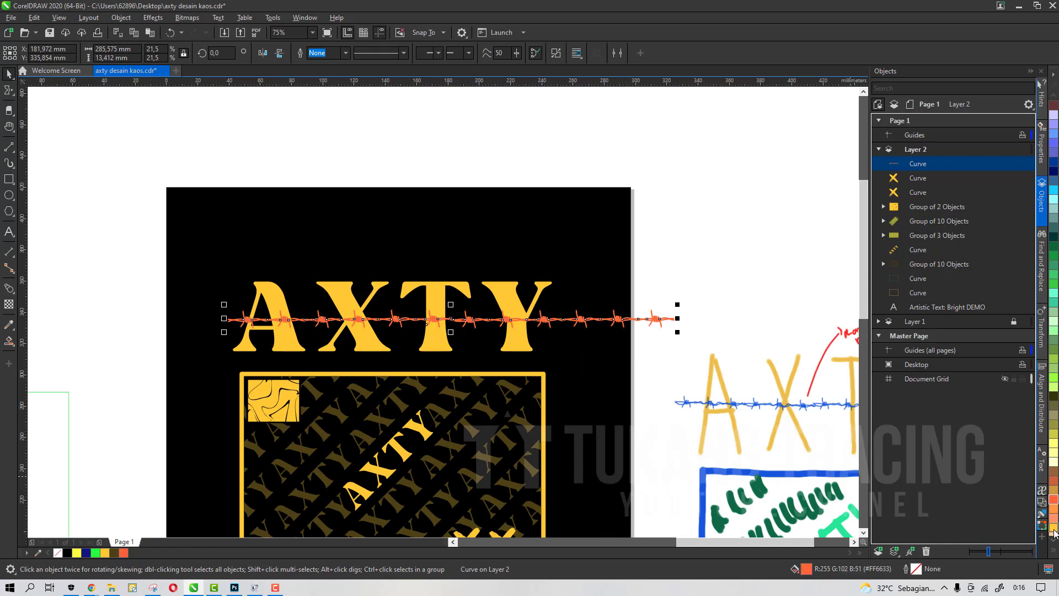
pyautogui.moveTo(585, 323); pyautogui.dragTo(648, 314)
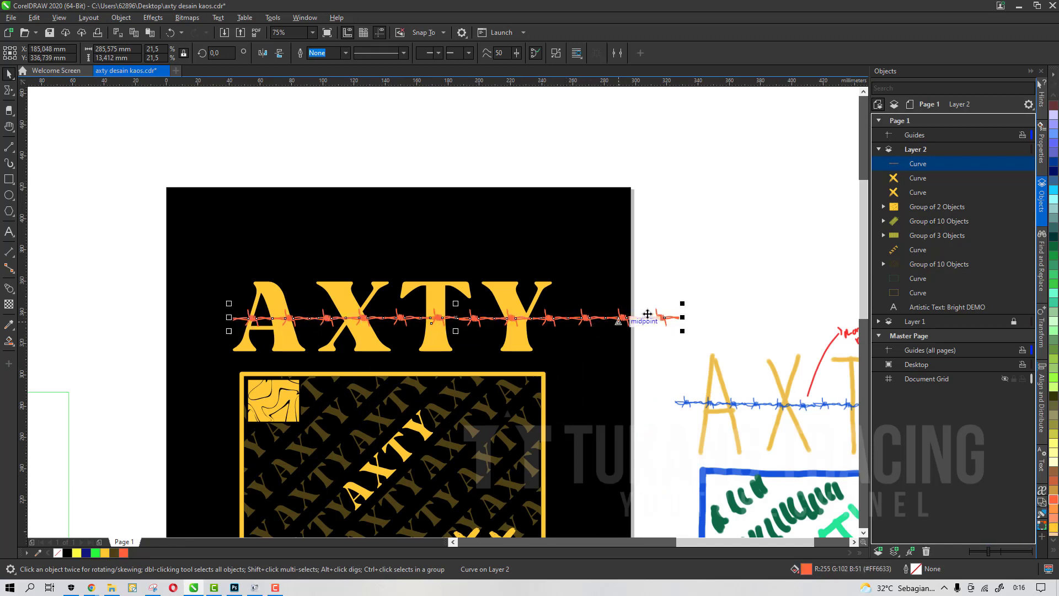
# Trim off the barbed wire beyond the letter Y using a rectangle of about 117 × 43 mm, and delete the rectangle.
pyautogui.click(8, 180)
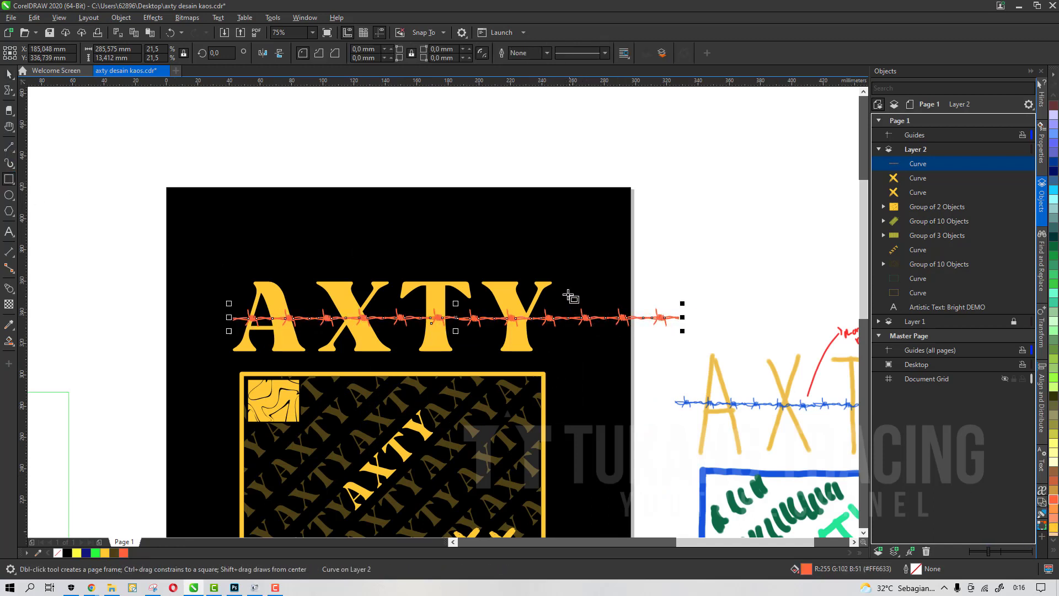
pyautogui.moveTo(565, 291)
pyautogui.mouseDown()
pyautogui.moveTo(759, 371)
pyautogui.moveTo(748, 359)
pyautogui.mouseUp()
pyautogui.press('space')
pyautogui.keyDown('shift'); pyautogui.click(550, 320); pyautogui.keyUp('shift')
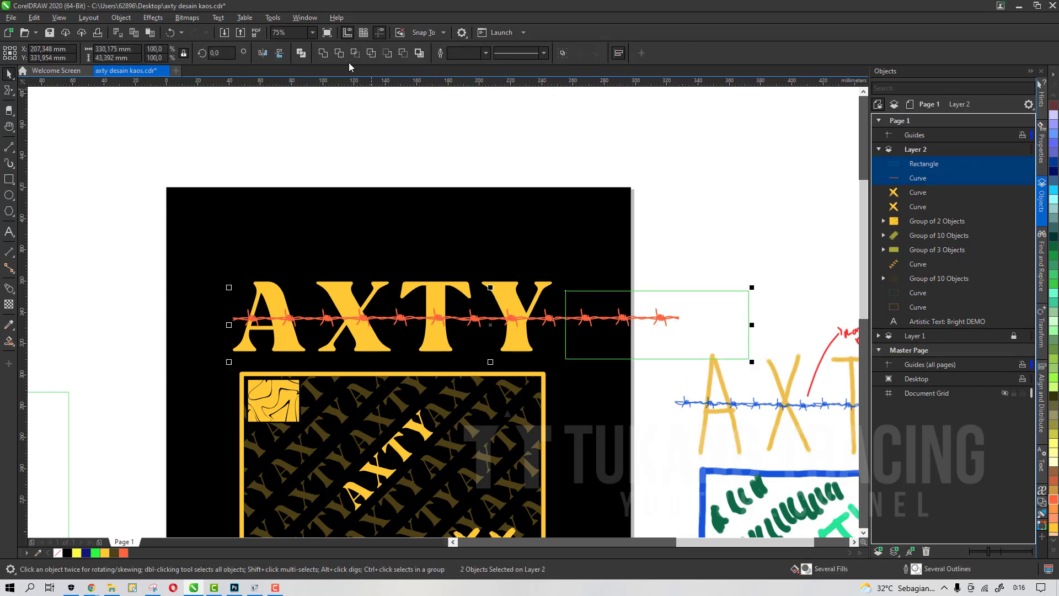
pyautogui.click(338, 53)
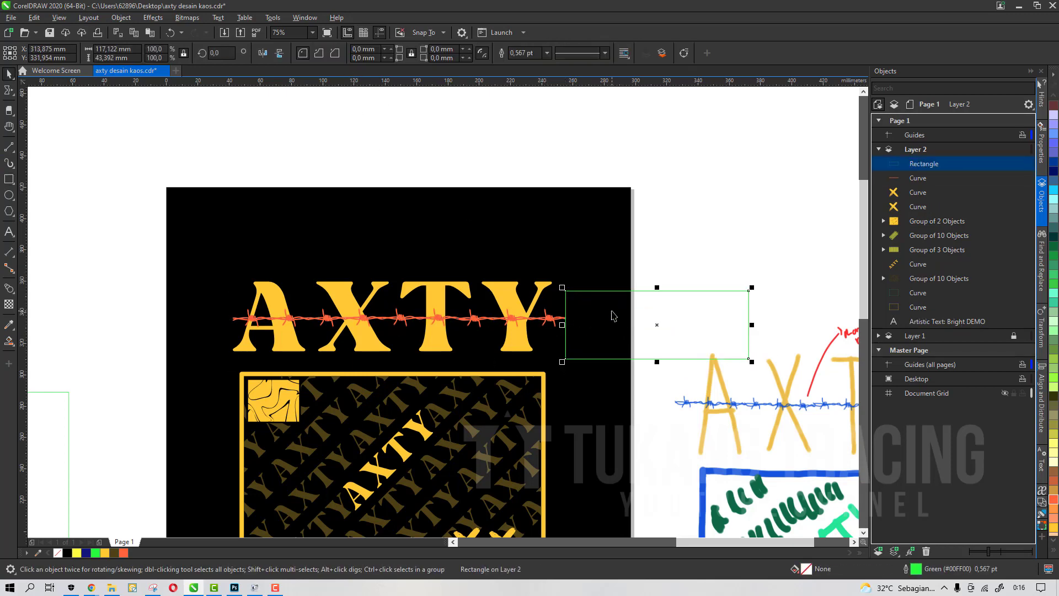
pyautogui.press('Delete')
pyautogui.scroll(2, 430, 338)
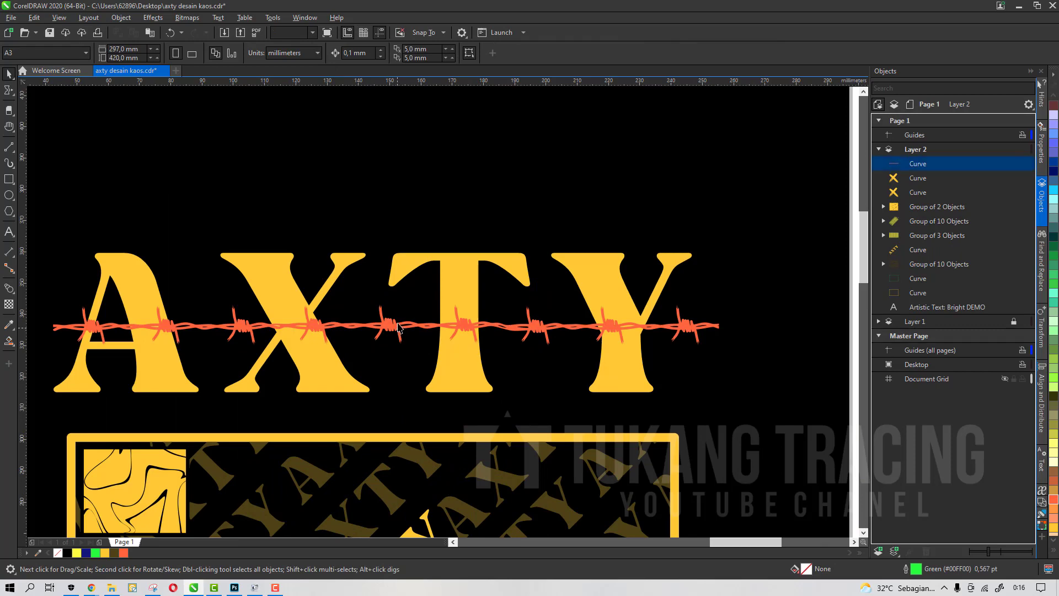
# Nudge the trimmed barbed wire into position across the AXTY heading.
pyautogui.click(397, 326)
pyautogui.scroll(2, 398, 324)
pyautogui.moveTo(396, 325); pyautogui.dragTo(397, 329)
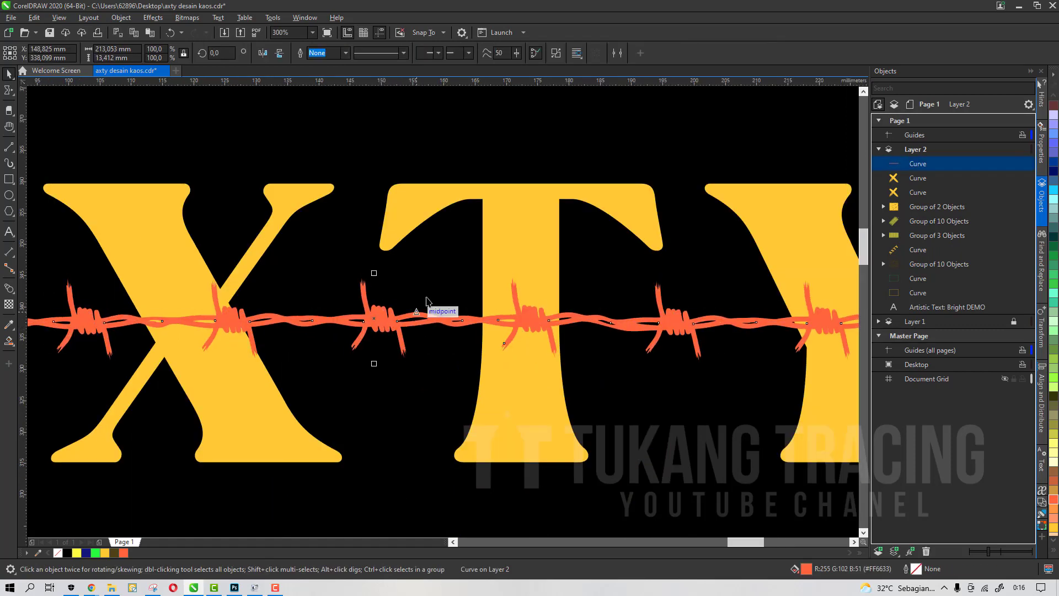
pyautogui.scroll(-2, 411, 311)
pyautogui.scroll(2, 403, 320)
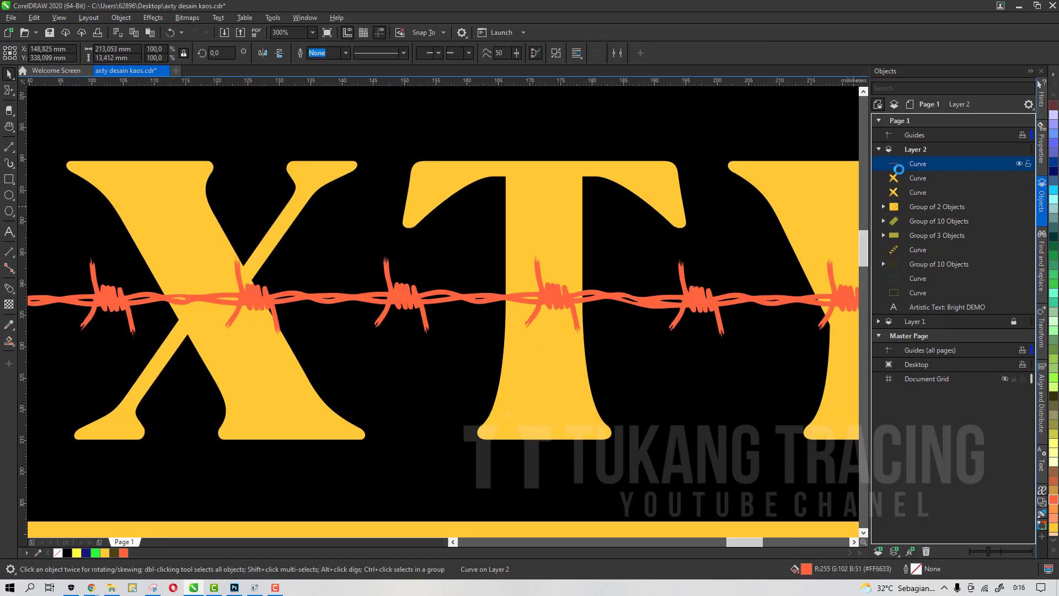
# Duplicate the barbed wire in place, fill the lower copy with black and offset it about 1 mm downward as a shadow.
pyautogui.hotkey('ctrl', 'v')
pyautogui.click(903, 178)
pyautogui.scroll(1, 398, 301)
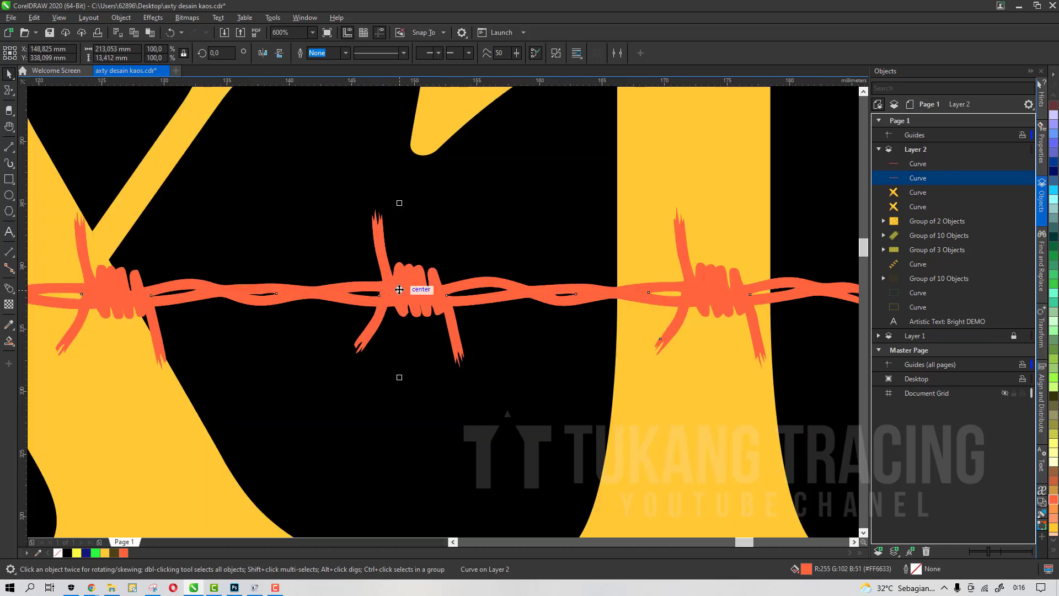
pyautogui.moveTo(399, 289); pyautogui.dragTo(400, 297)
pyautogui.click(67, 553)
pyautogui.scroll(-3, 430, 290)
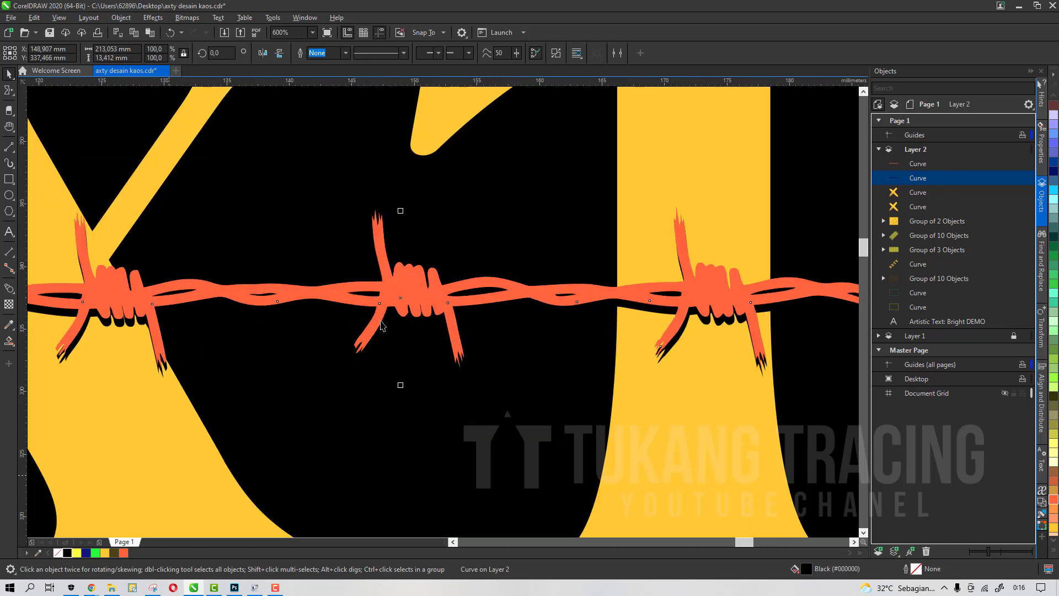
pyautogui.moveTo(443, 291); pyautogui.dragTo(446, 293)
pyautogui.scroll(-2, 440, 274)
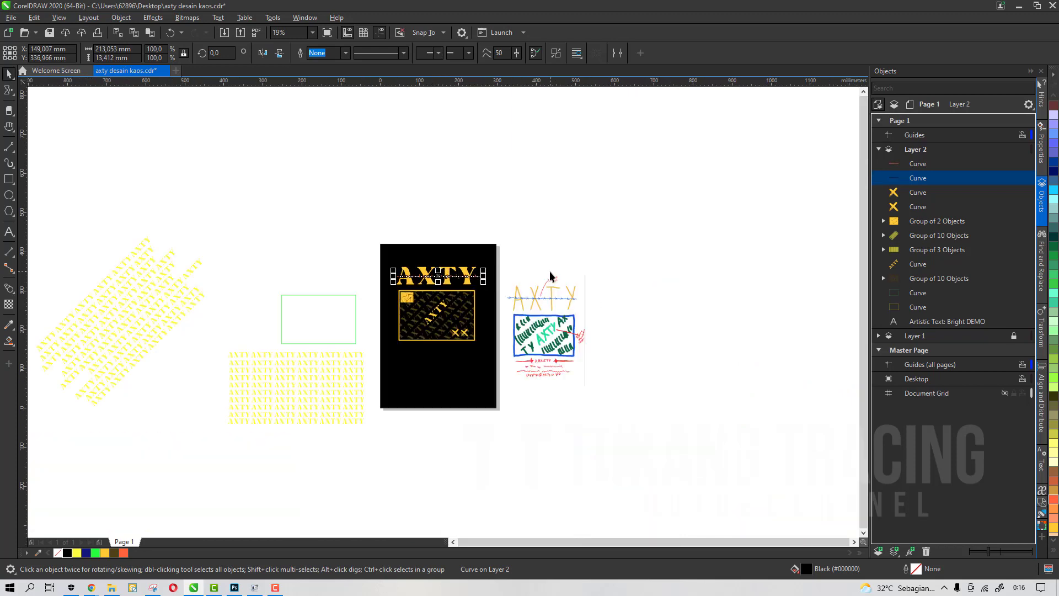
pyautogui.click(551, 273)
pyautogui.scroll(2, 453, 285)
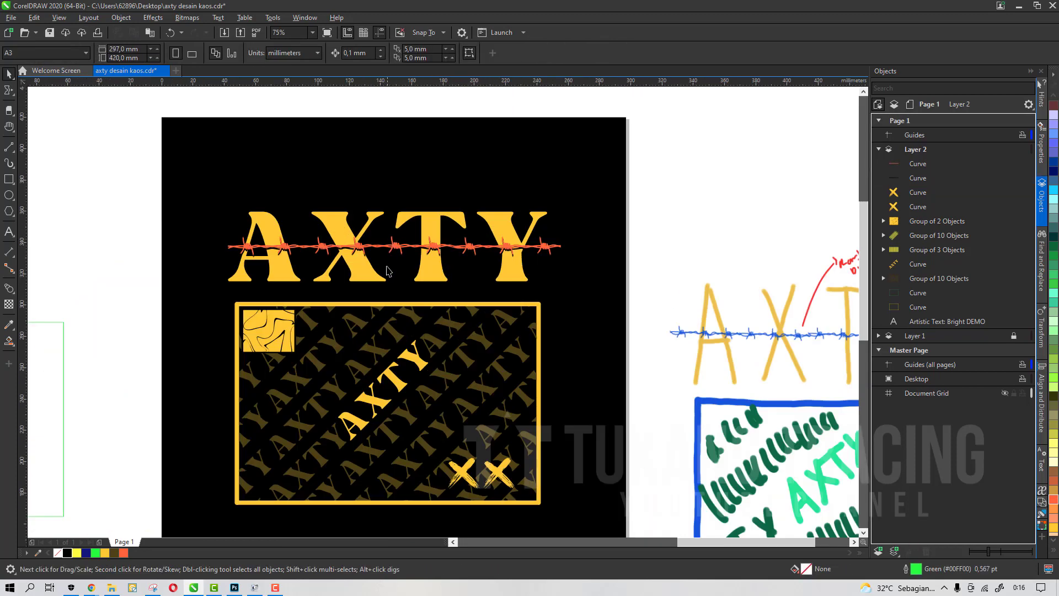
pyautogui.scroll(-2, 388, 271)
pyautogui.scroll(2, 380, 276)
pyautogui.click(372, 278)
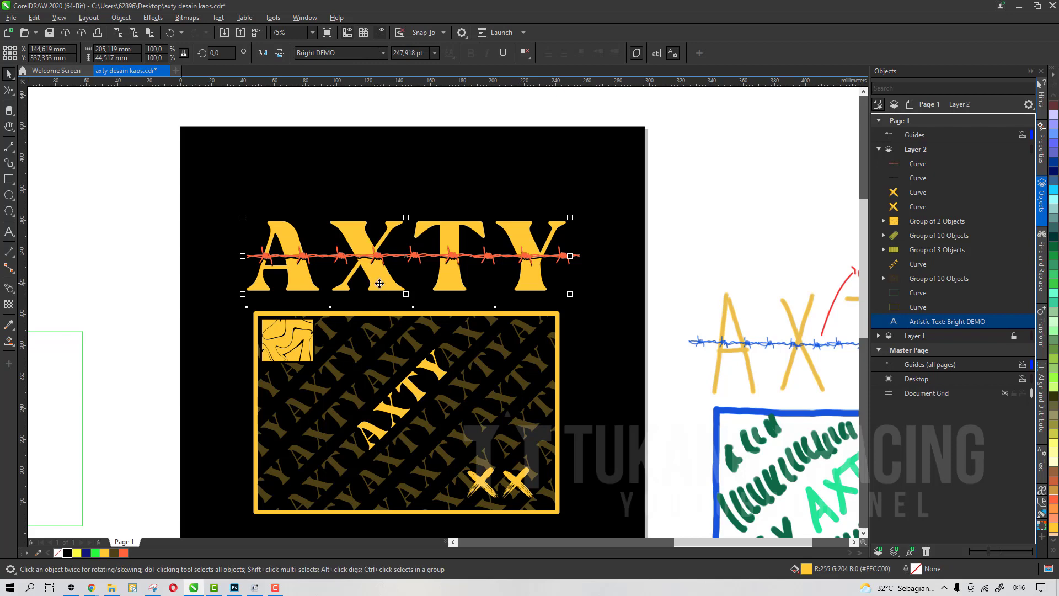
pyautogui.moveTo(379, 283); pyautogui.dragTo(379, 293)
pyautogui.hotkey('ctrl', 'z')
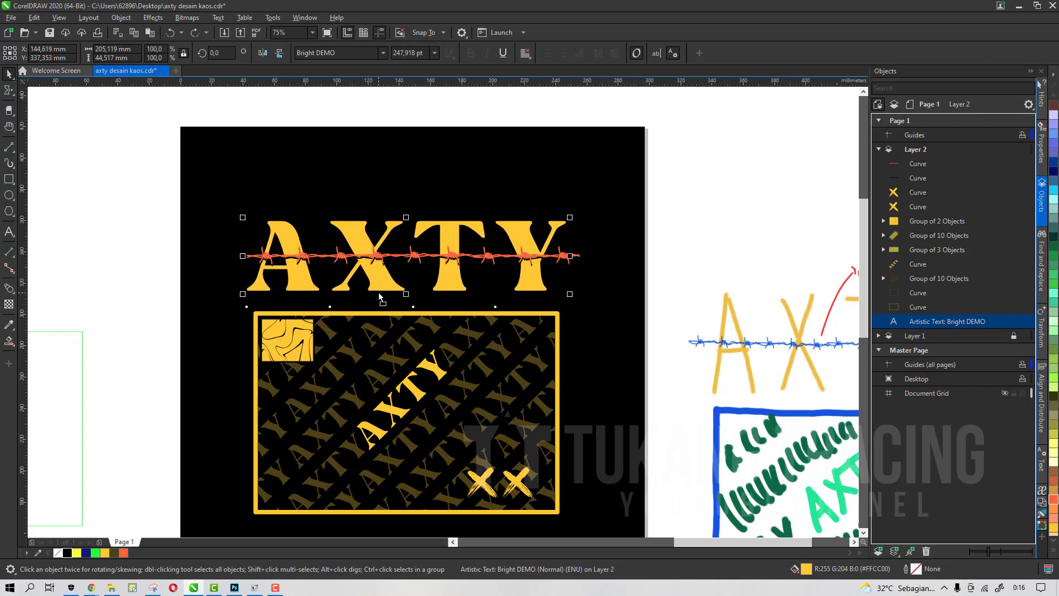
pyautogui.click(447, 171)
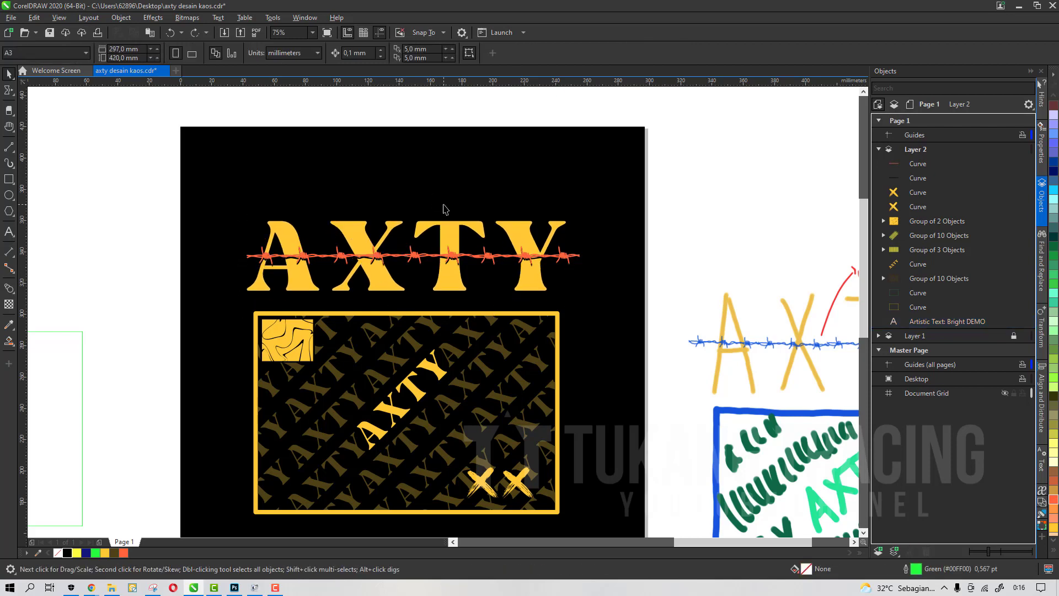
# Shift the barbed wire together with its black shadow about 2.7 mm to the left across the AXTY heading.
pyautogui.scroll(-2, 444, 209)
pyautogui.scroll(2, 532, 253)
pyautogui.moveTo(532, 254); pyautogui.dragTo(134, 205)
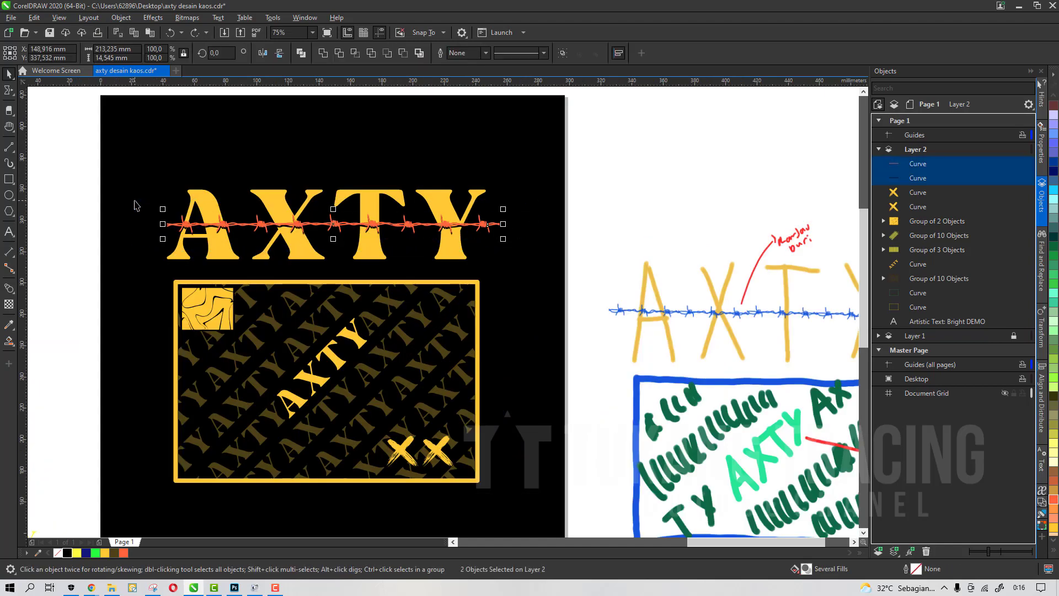
pyautogui.press('Left')
pyautogui.press('Left')
pyautogui.press('Left')
pyautogui.press('Left')
pyautogui.press('Left')
pyautogui.press('Left')
pyautogui.press('Left')
pyautogui.press('Left')
pyautogui.press('Left')
pyautogui.press('Left')
pyautogui.press('Left')
pyautogui.press('Left')
pyautogui.press('Left')
pyautogui.press('Left')
pyautogui.press('Left')
pyautogui.press('Left')
pyautogui.press('Left')
pyautogui.press('Left')
pyautogui.press('Left')
pyautogui.press('Left')
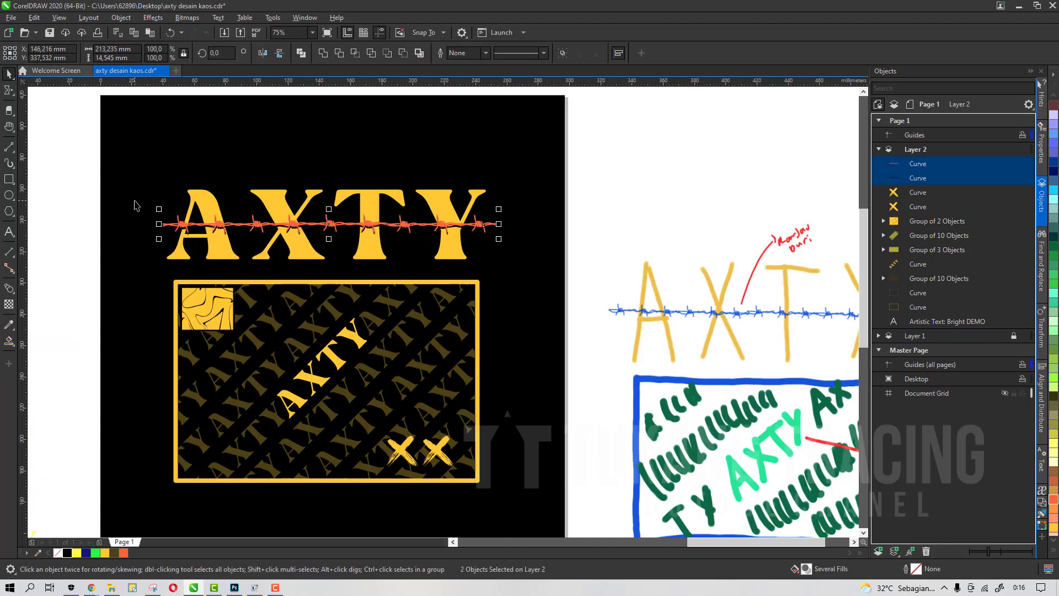
pyautogui.scroll(-1, 429, 299)
pyautogui.scroll(-1, 452, 282)
pyautogui.click(452, 353)
pyautogui.scroll(2, 429, 320)
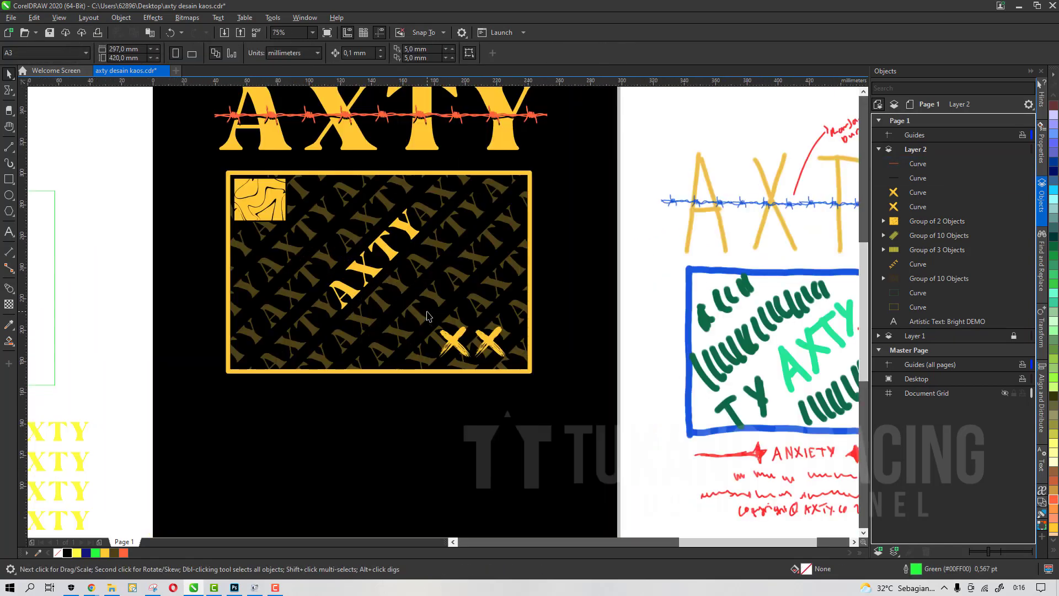
# Save the T-shirt design document with the barbed wire added.
pyautogui.scroll(-1, 445, 315)
pyautogui.scroll(1, 435, 274)
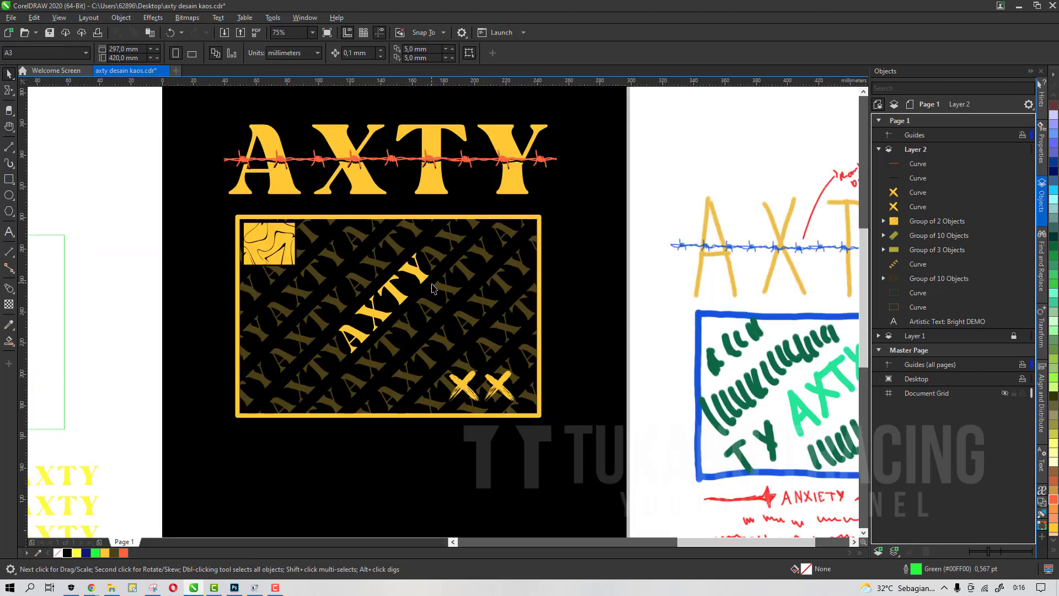
pyautogui.press('h')
pyautogui.moveTo(460, 324); pyautogui.dragTo(413, 346)
pyautogui.scroll(-1, 414, 303)
pyautogui.press('space')
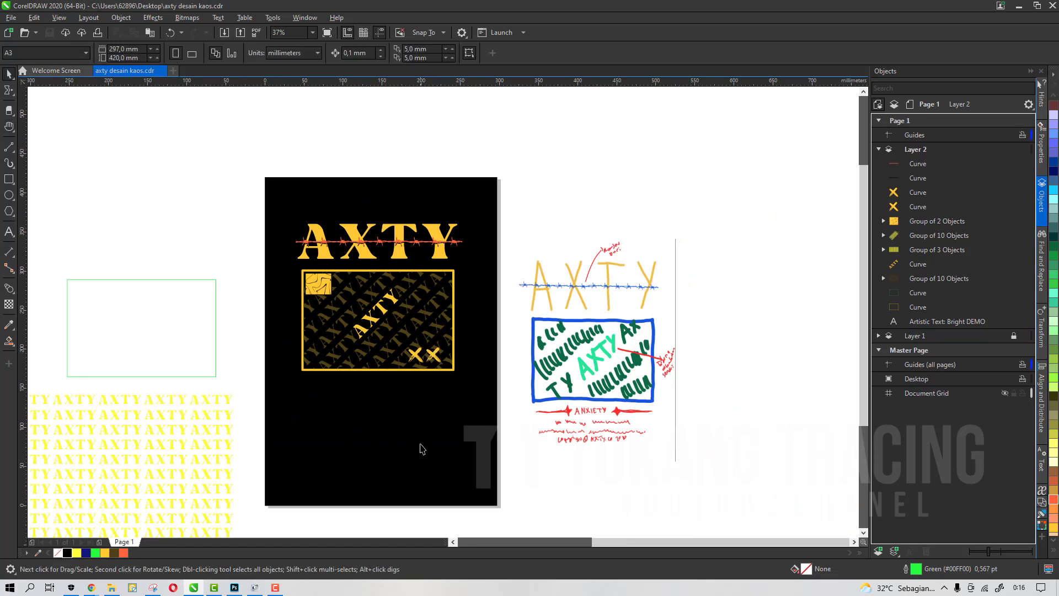
# Duplicate the large AXTY heading and place the copy directly below the framed pattern.
pyautogui.scroll(1, 579, 444)
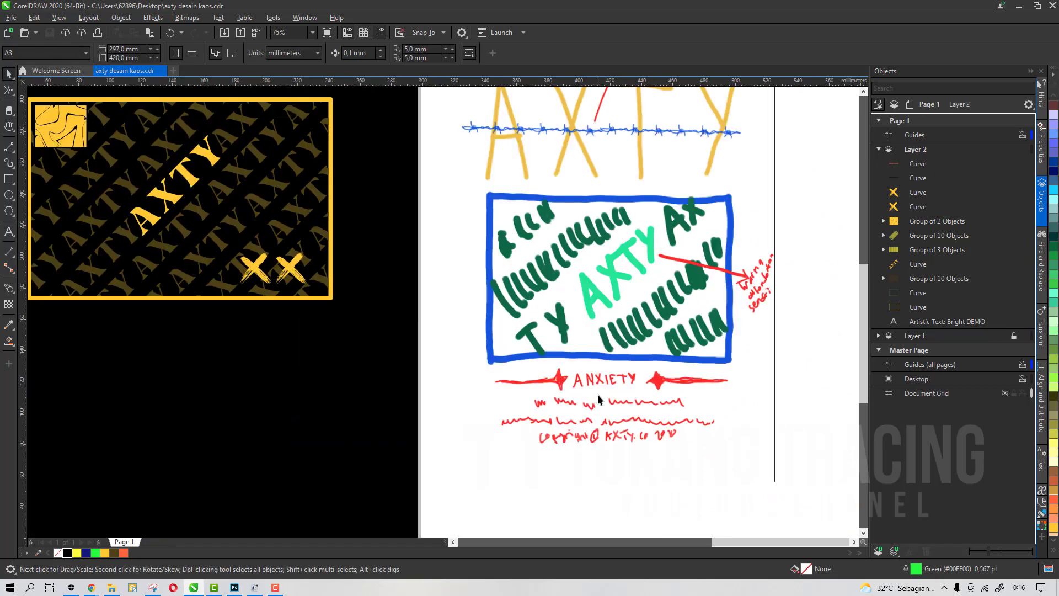
pyautogui.scroll(-1, 602, 389)
pyautogui.scroll(1, 603, 388)
pyautogui.scroll(-1, 603, 387)
pyautogui.scroll(1, 395, 202)
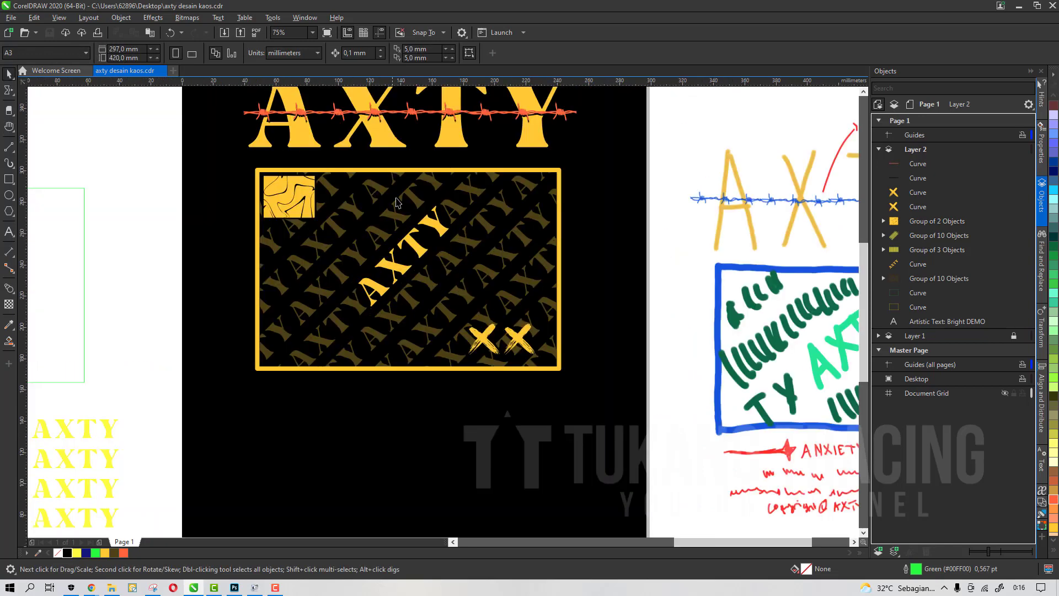
pyautogui.hotkey('ctrl', 'c')
pyautogui.hotkey('ctrl', 'v')
pyautogui.scroll(-1, 381, 138)
pyautogui.moveTo(381, 139); pyautogui.dragTo(382, 296)
# Change the wording of the large text copy below the framed pattern to ANXIETY.
pyautogui.doubleClick(383, 296)
pyautogui.write('A')
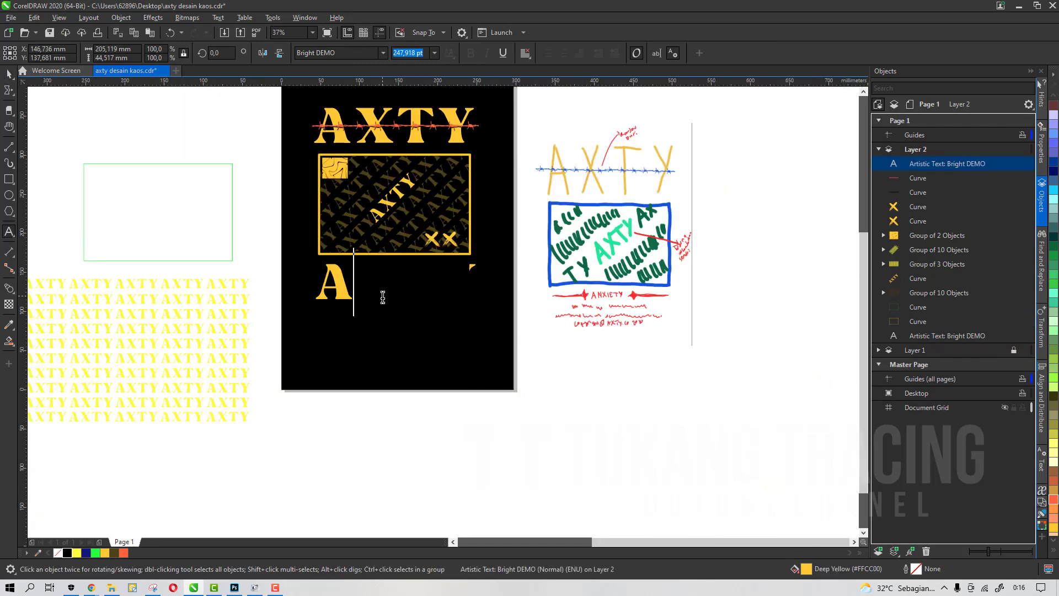
pyautogui.write('NCIETY')
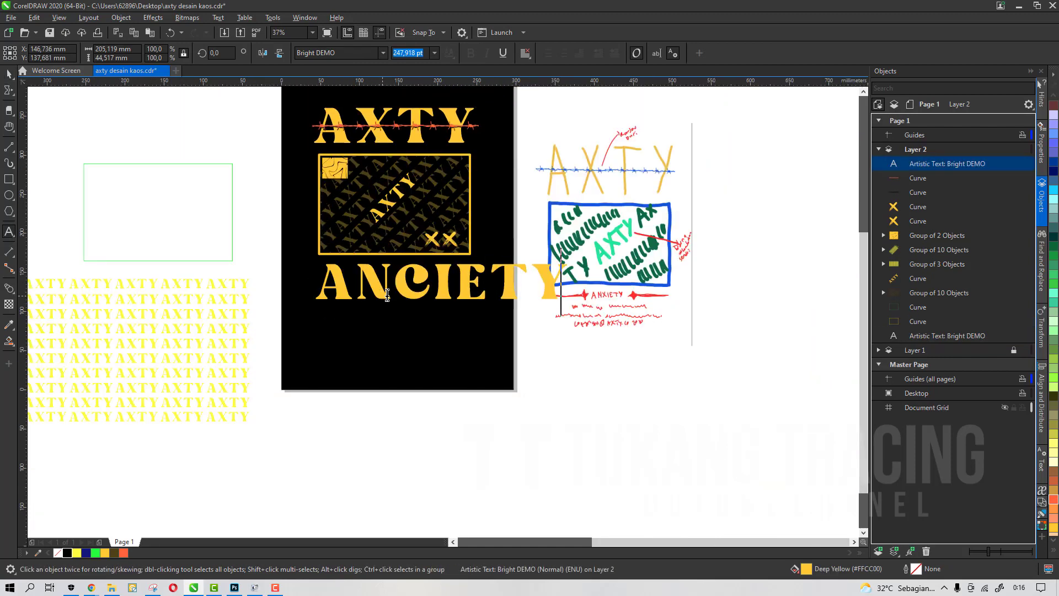
pyautogui.click(423, 283)
pyautogui.press('BackSpace')
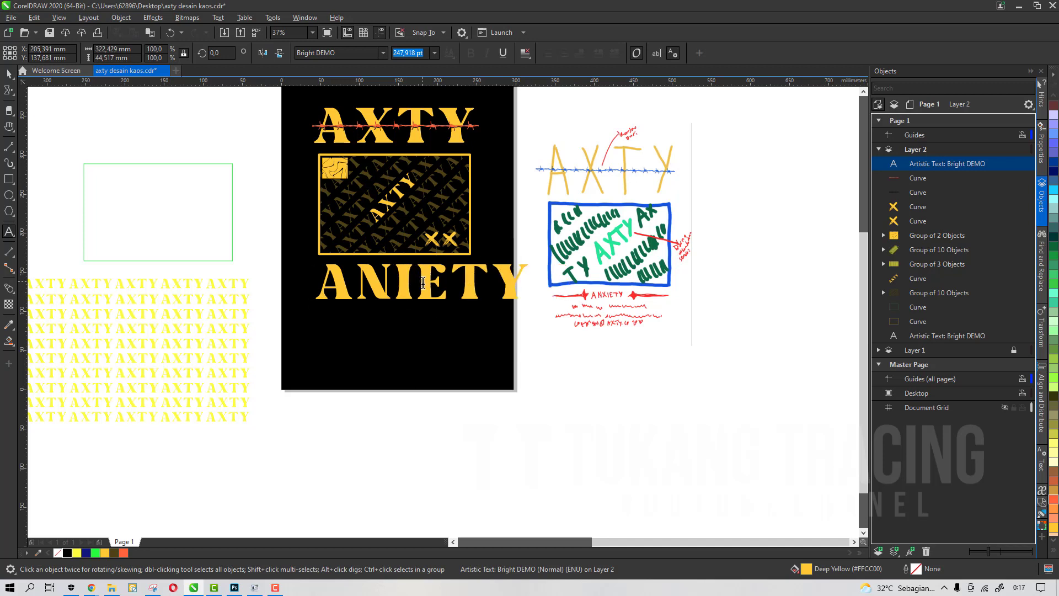
pyautogui.write('X')
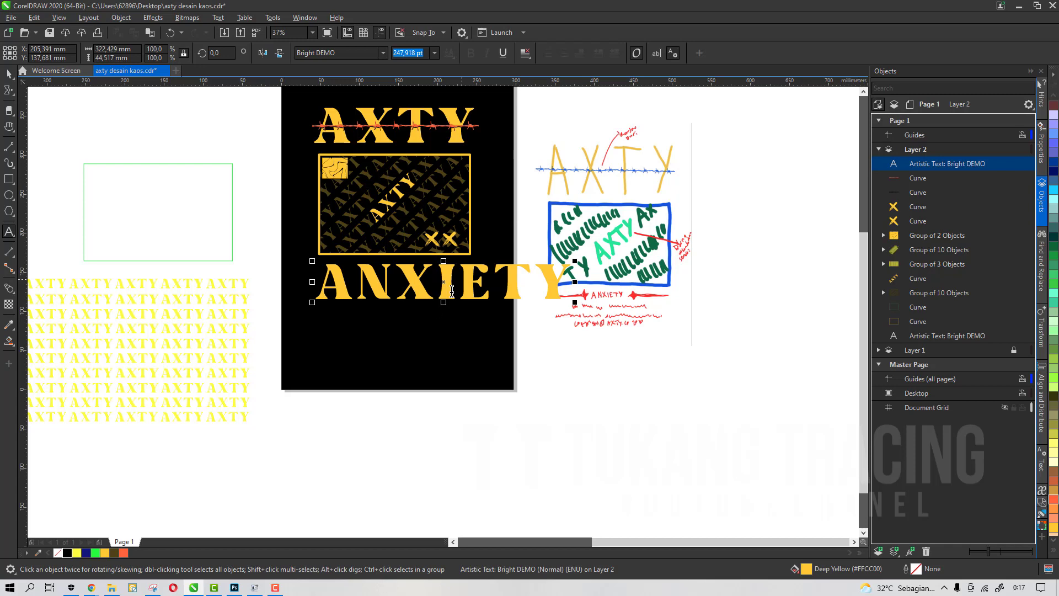
# Switch to Chrome, search Google for "anxiety" and copy the word from the search query.
pyautogui.click(106, 587)
pyautogui.moveTo(95, 589)
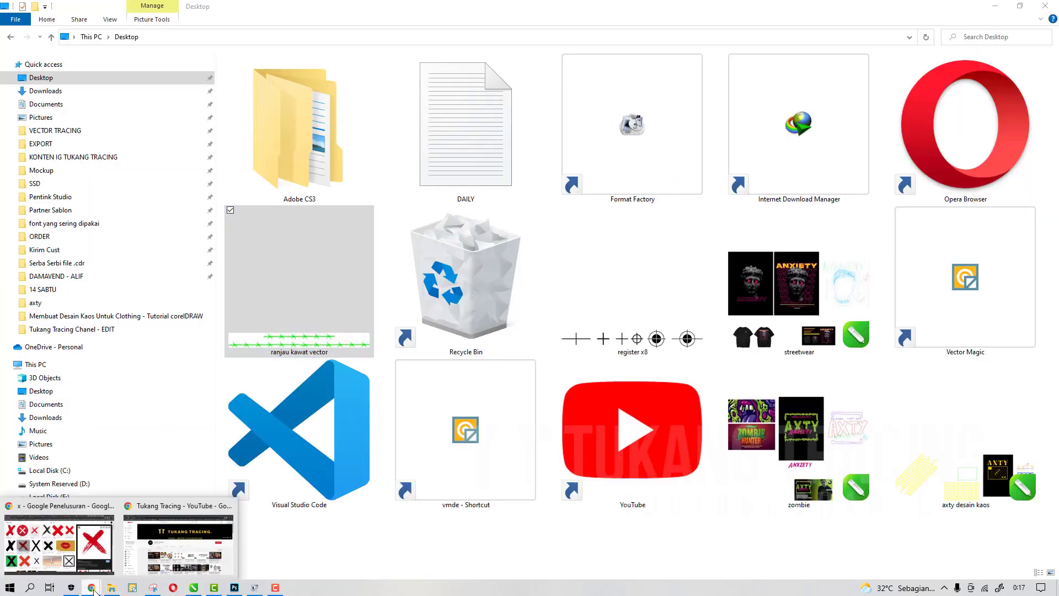
pyautogui.click(102, 534)
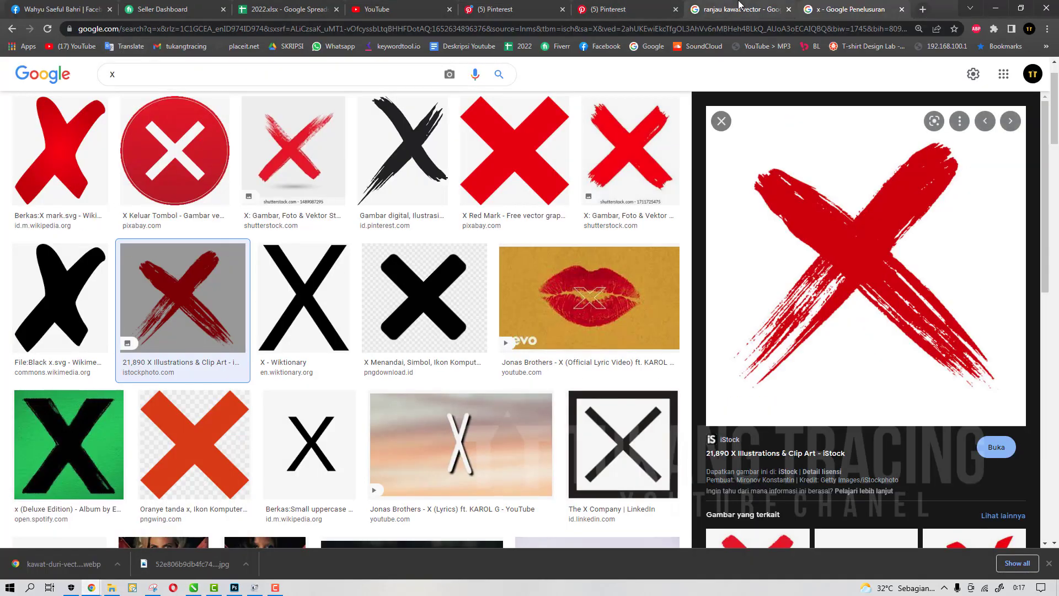
pyautogui.click(787, 33)
pyautogui.write('AN')
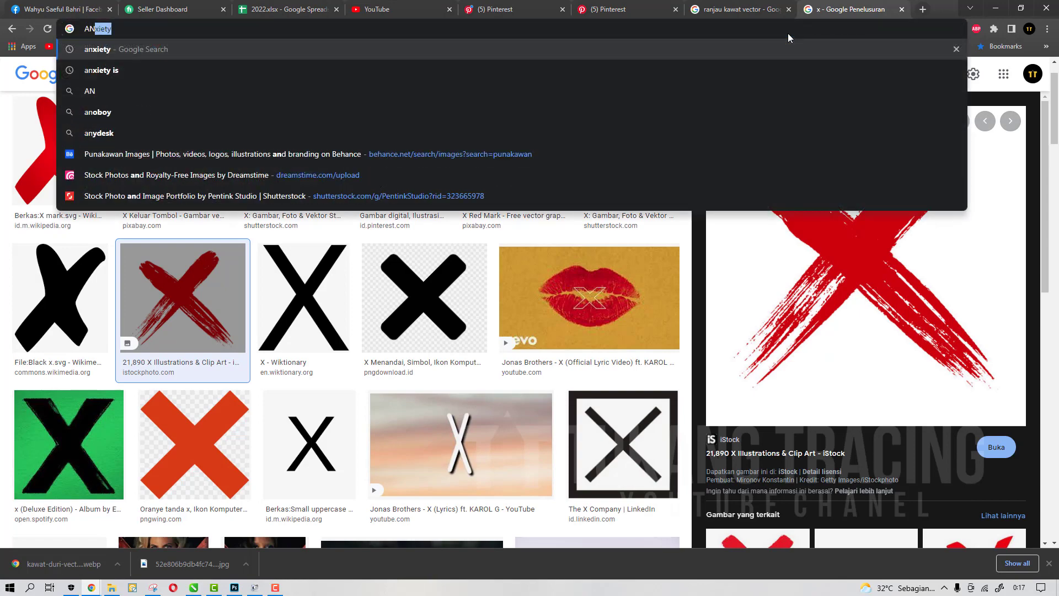
pyautogui.press('Return')
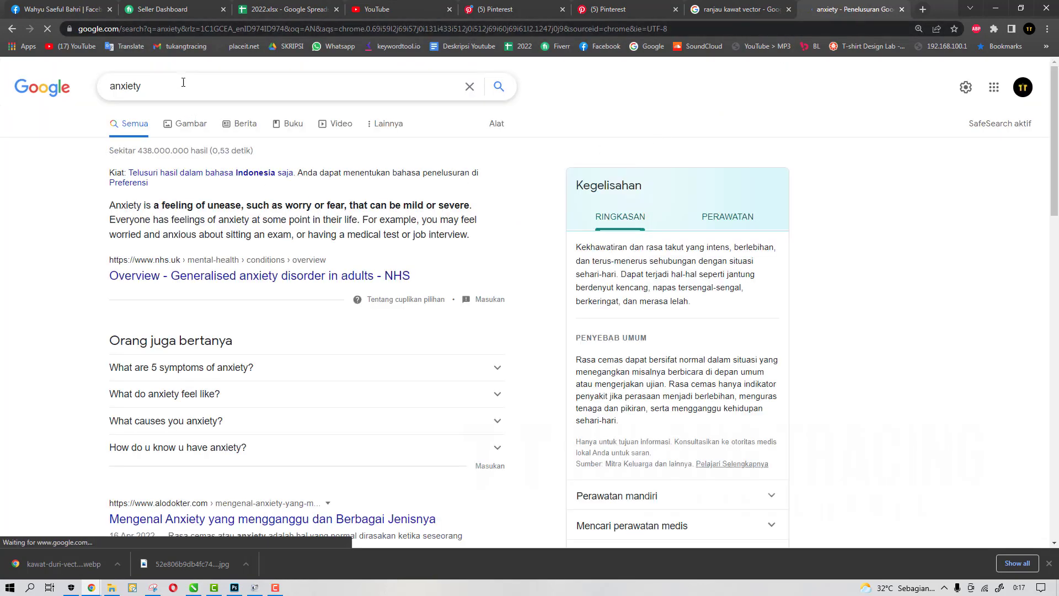
pyautogui.doubleClick(183, 83)
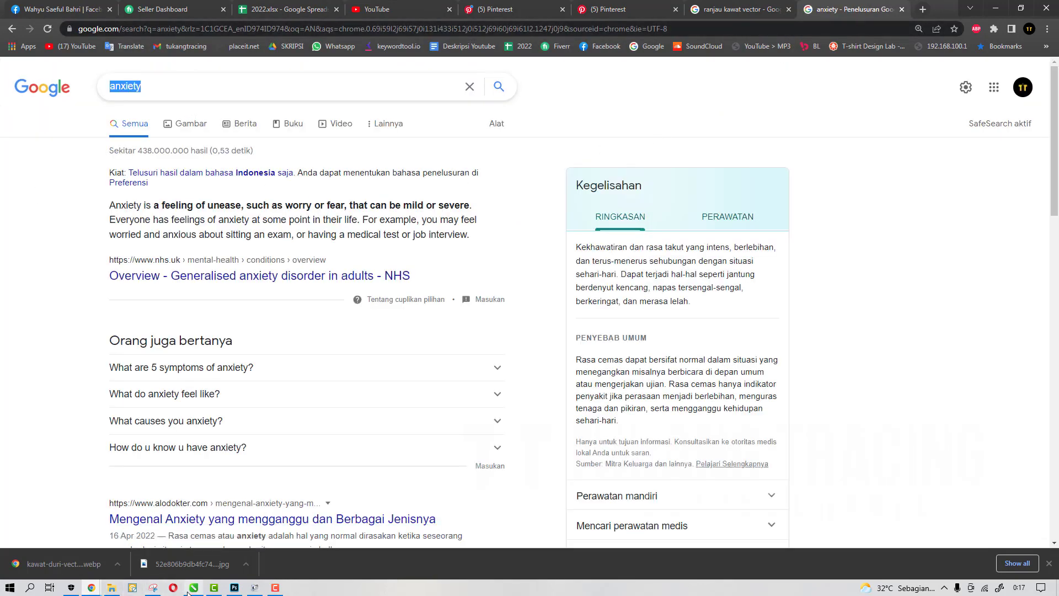
# Return to CorelDRAW, replace the text below the frame with the copied word and change its case to UPPERCASE.
pyautogui.click(190, 589)
pyautogui.hotkey('ctrl', 'a')
pyautogui.hotkey('ctrl', 'v')
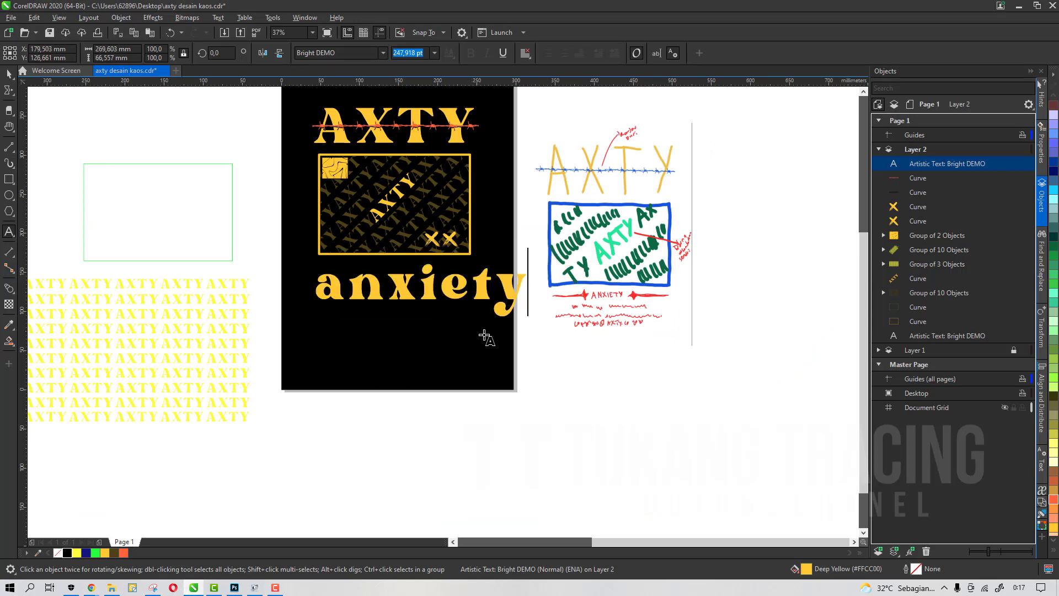
pyautogui.click(8, 75)
pyautogui.click(218, 17)
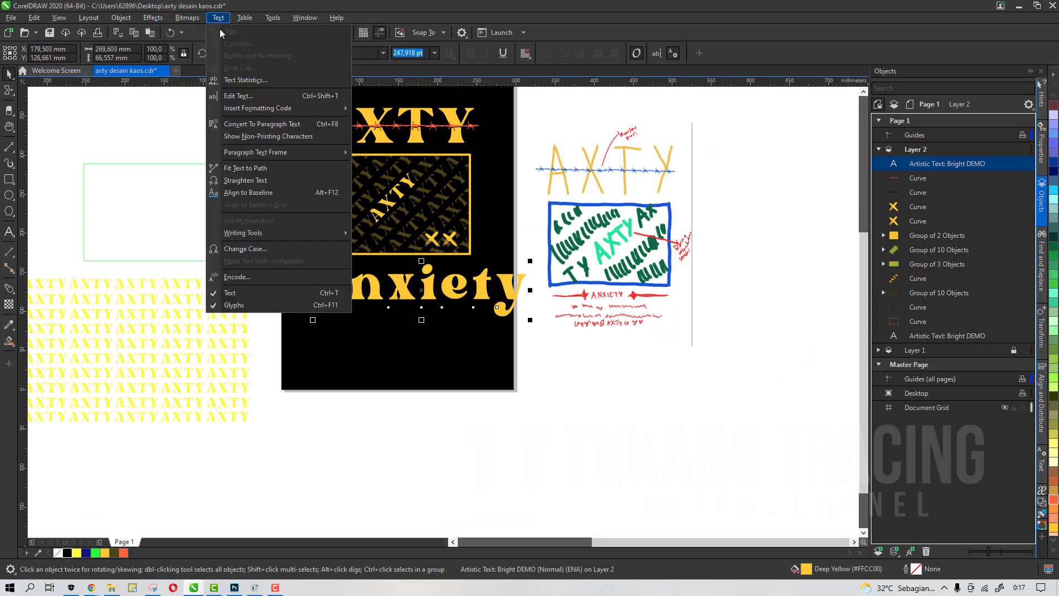
pyautogui.click(276, 248)
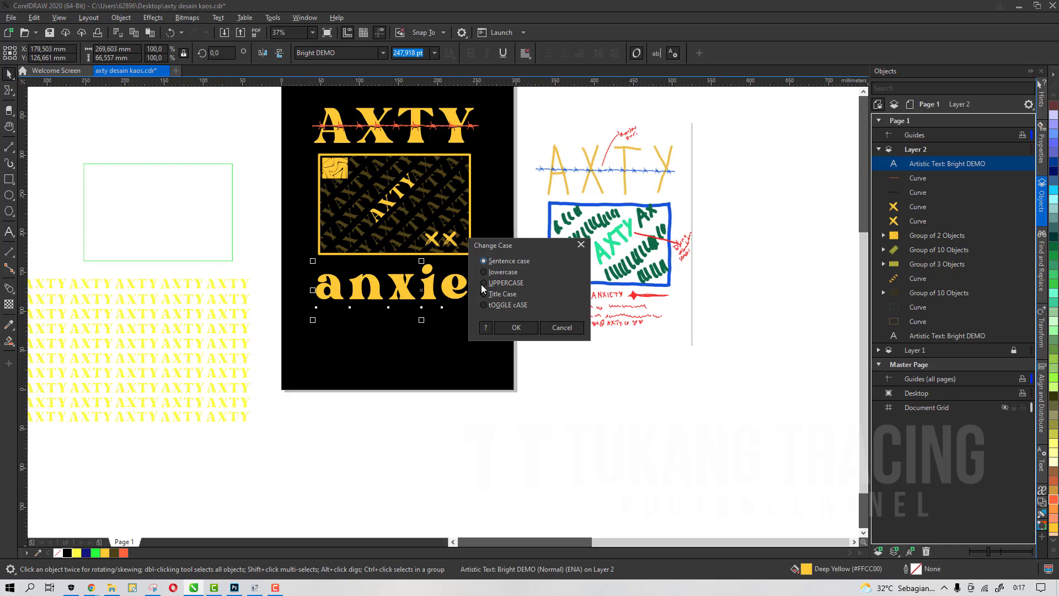
pyautogui.click(516, 327)
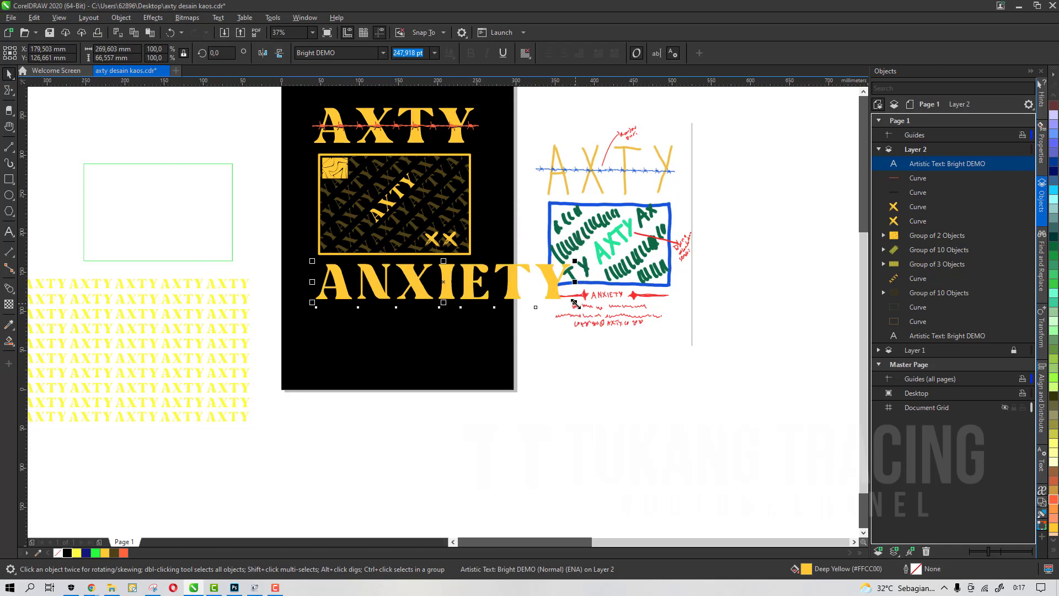
# Scale the ANXIETY text down to about 80.5 mm wide and fill it with Autumn Orange (#FF6633).
pyautogui.moveTo(574, 302); pyautogui.dragTo(443, 267)
pyautogui.scroll(2, 394, 270)
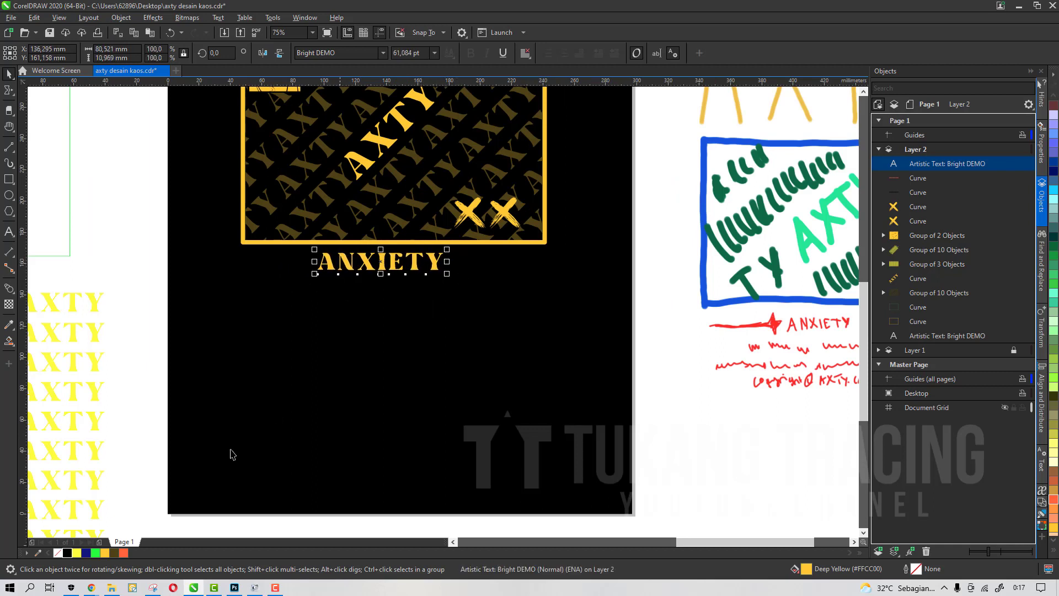
pyautogui.click(116, 553)
pyautogui.click(124, 552)
# Centre the ANXIETY text horizontally under the frame and reduce it to about 70 mm wide, slightly closer to the frame.
pyautogui.keyDown('shift'); pyautogui.click(455, 243); pyautogui.keyUp('shift')
pyautogui.press('c')
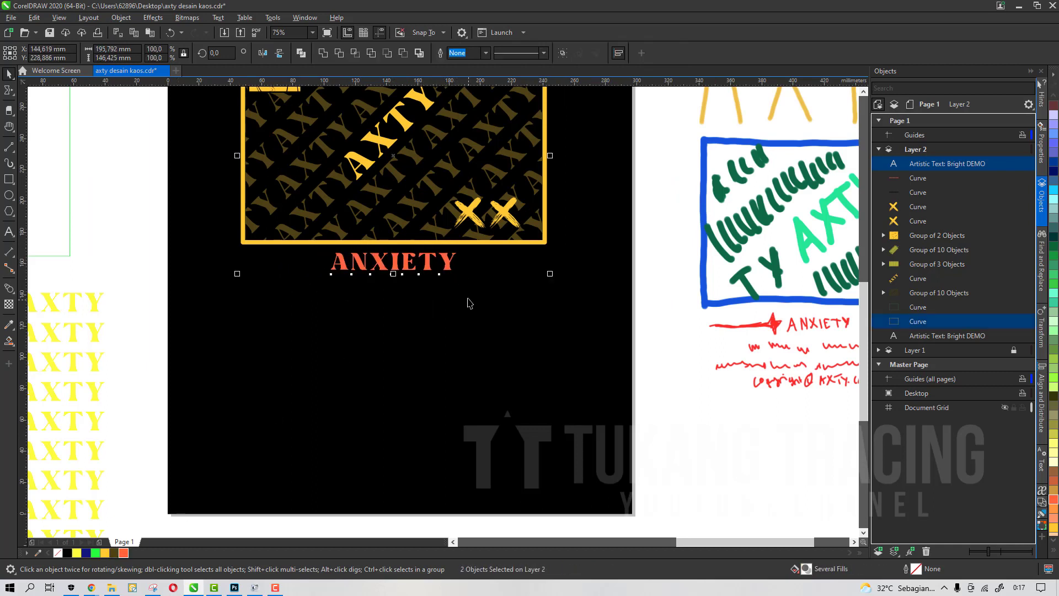
pyautogui.scroll(2, 447, 263)
pyautogui.click(450, 263)
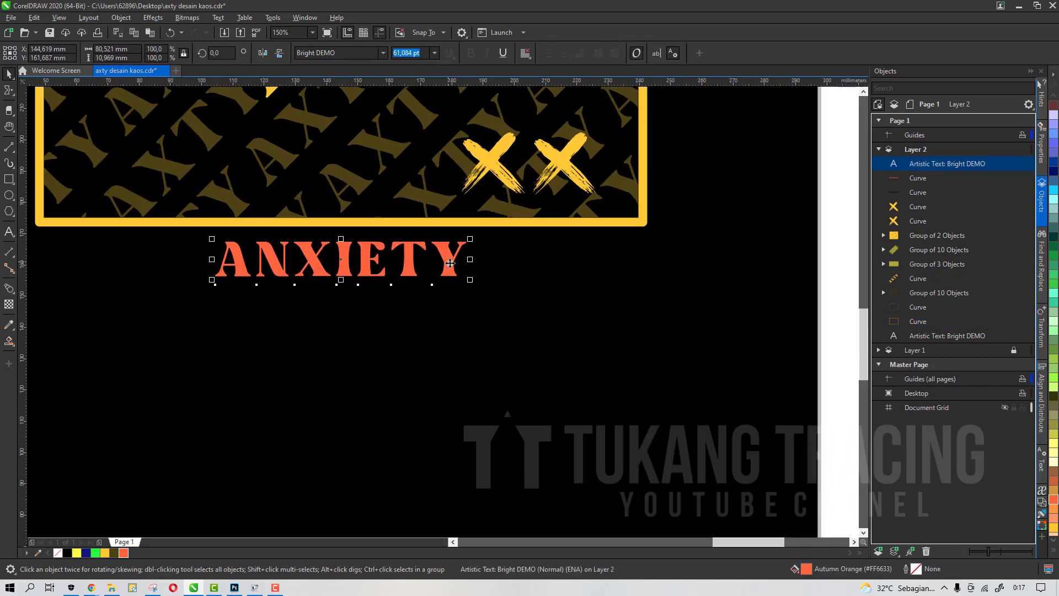
pyautogui.moveTo(472, 283); pyautogui.dragTo(455, 281)
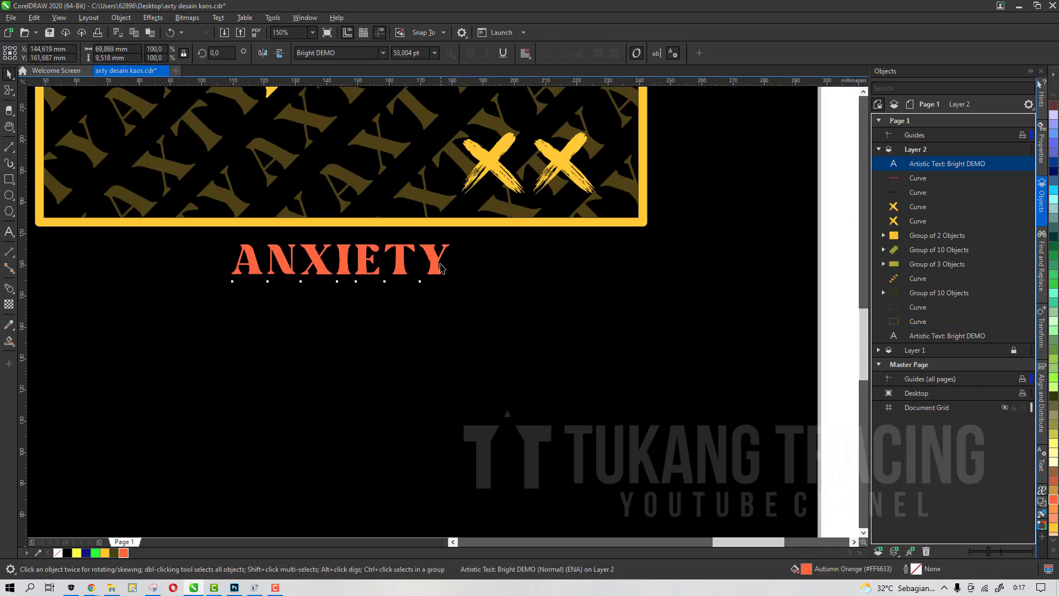
pyautogui.keyDown('shift'); pyautogui.click(453, 223); pyautogui.keyUp('shift')
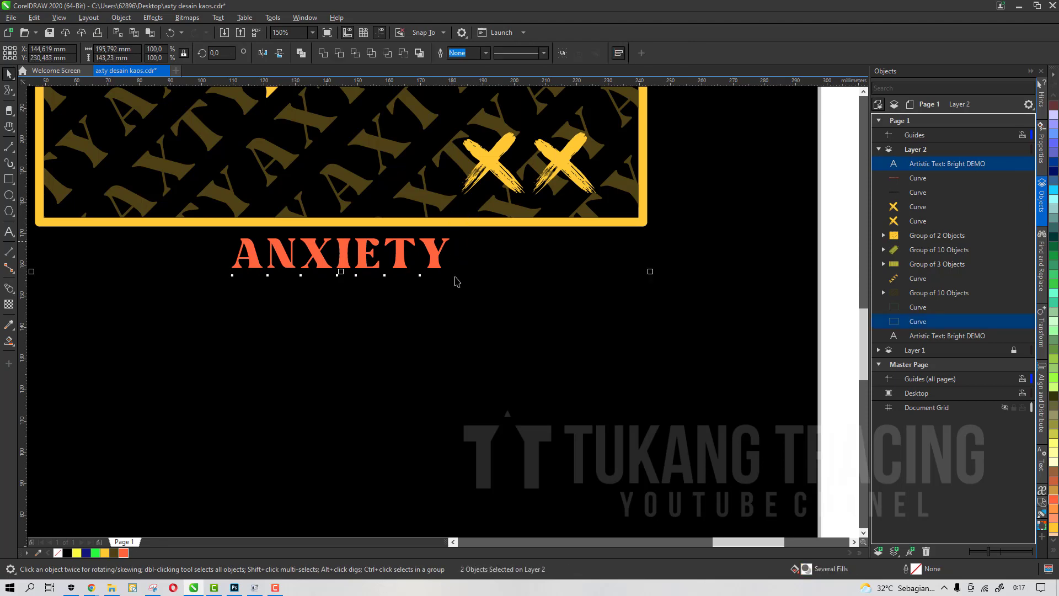
pyautogui.scroll(-2, 463, 298)
pyautogui.click(389, 297)
# Draw a four-pointed star about 10.8 mm wide just to the left of the ANXIETY text.
pyautogui.scroll(2, 389, 297)
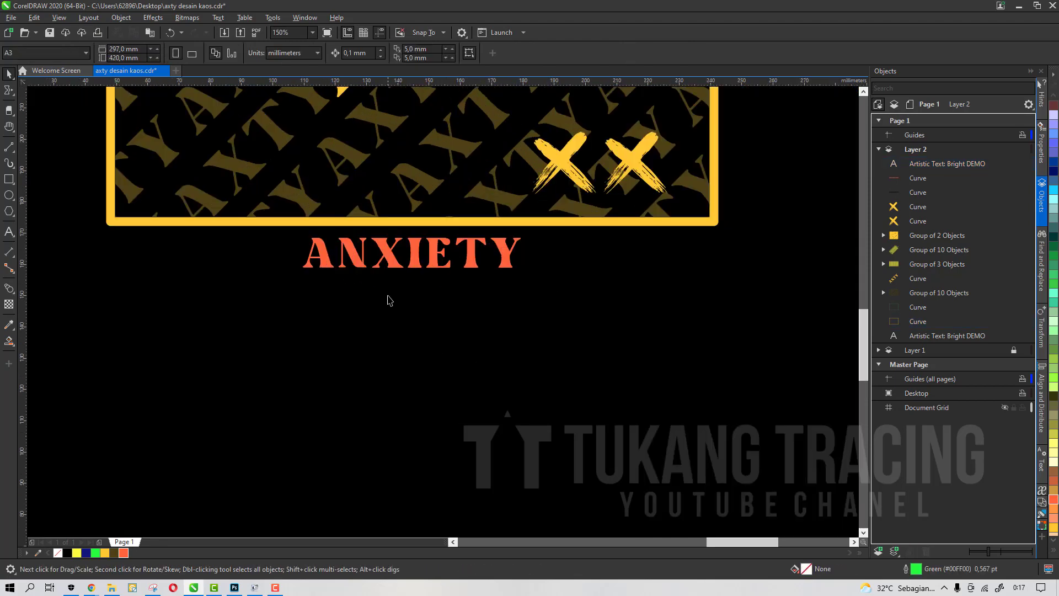
pyautogui.click(7, 216)
pyautogui.click(14, 217)
pyautogui.click(38, 223)
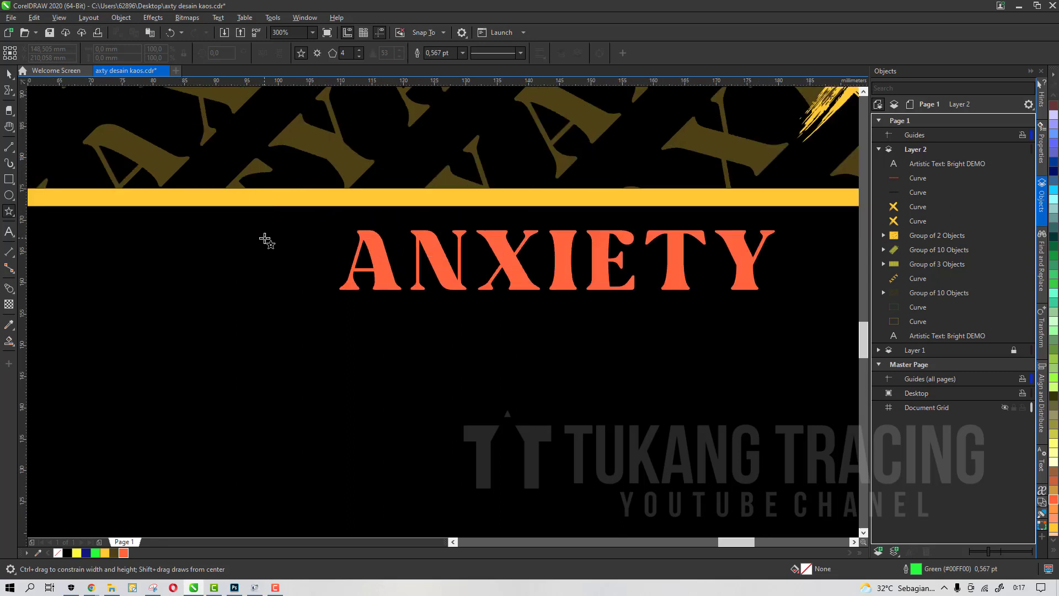
pyautogui.moveTo(265, 241); pyautogui.dragTo(330, 306)
pyautogui.scroll(1, 269, 256)
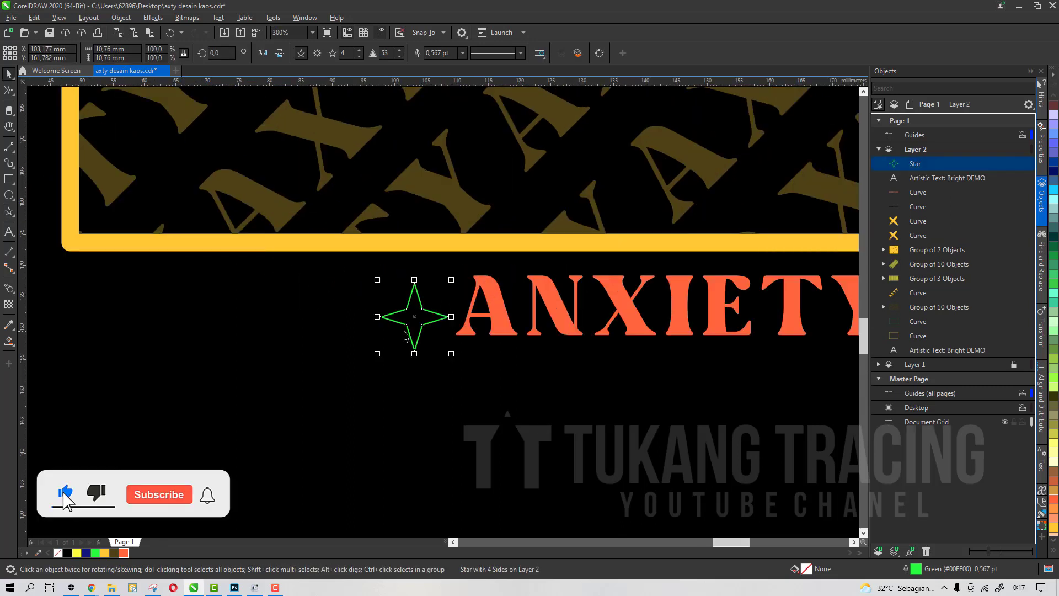
# Convert the star to curves and stretch its left point outward into a tapered line, about 66 mm wide overall.
pyautogui.hotkey('ctrl', 'a')
pyautogui.press('Escape')
pyautogui.click(403, 325)
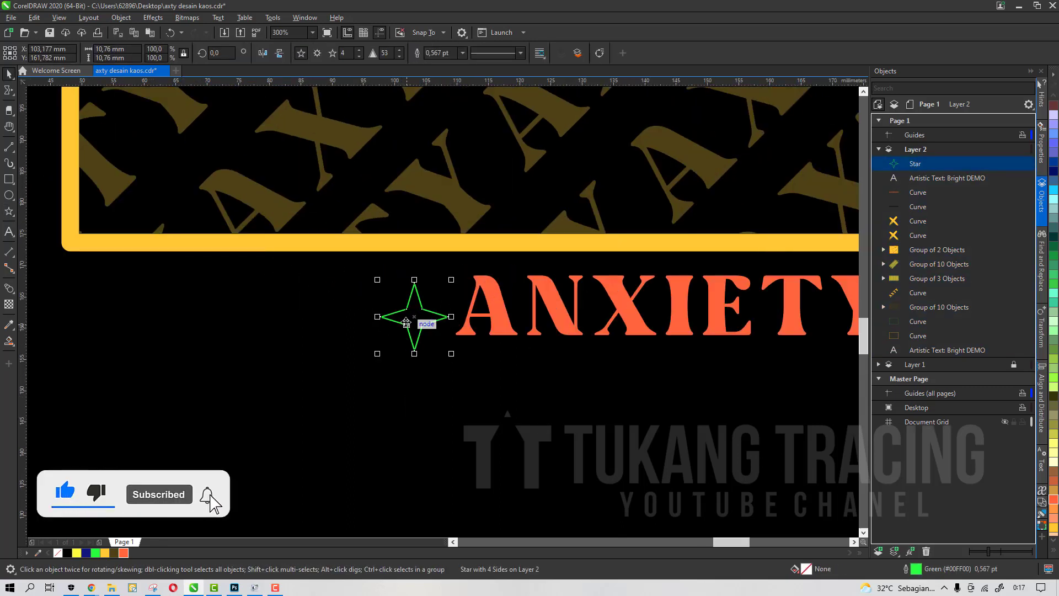
pyautogui.hotkey('ctrl', 'q')
pyautogui.scroll(-1, 403, 325)
pyautogui.press('F10')
pyautogui.scroll(1, 432, 324)
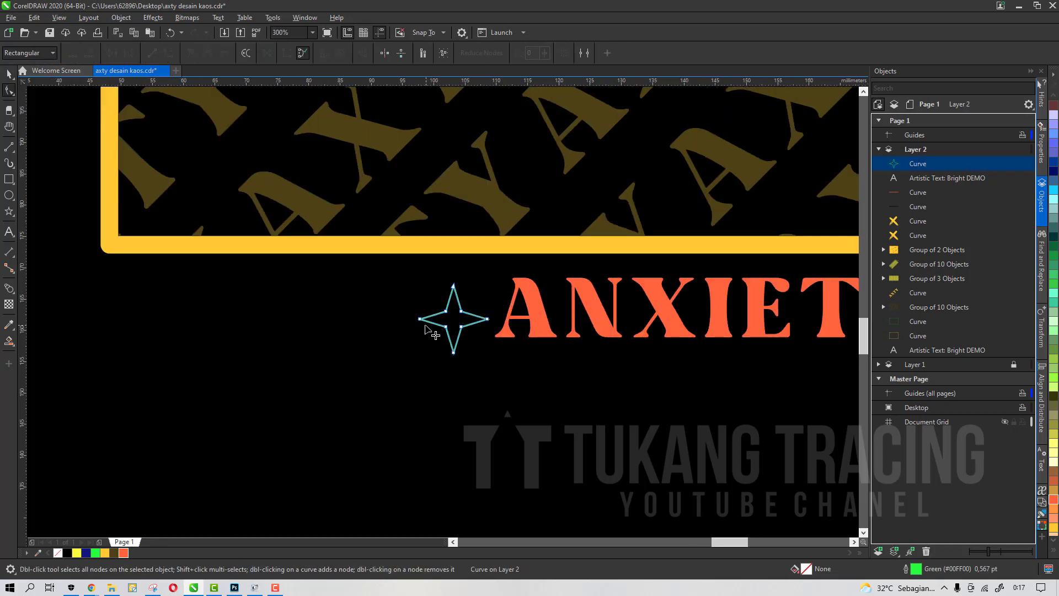
pyautogui.moveTo(421, 319); pyautogui.dragTo(70, 318)
pyautogui.press('space')
pyautogui.scroll(-1, 369, 325)
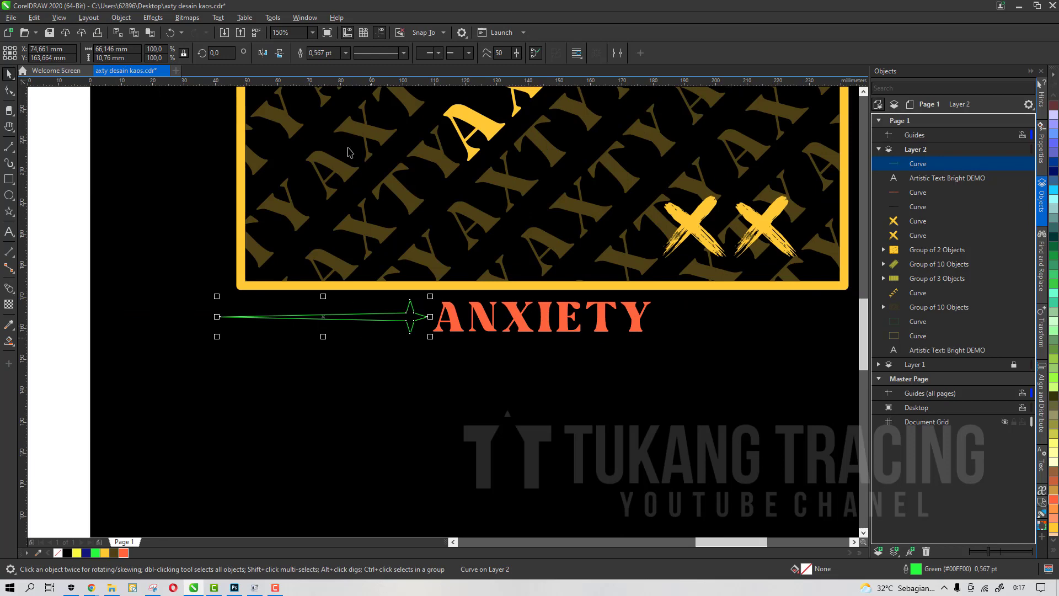
# Duplicate the star ornament, mirror the copy horizontally and place it to the right of the ANXIETY text.
pyautogui.press('KP_Add')
pyautogui.click(263, 54)
pyautogui.scroll(-1, 335, 298)
pyautogui.moveTo(336, 309); pyautogui.dragTo(558, 335)
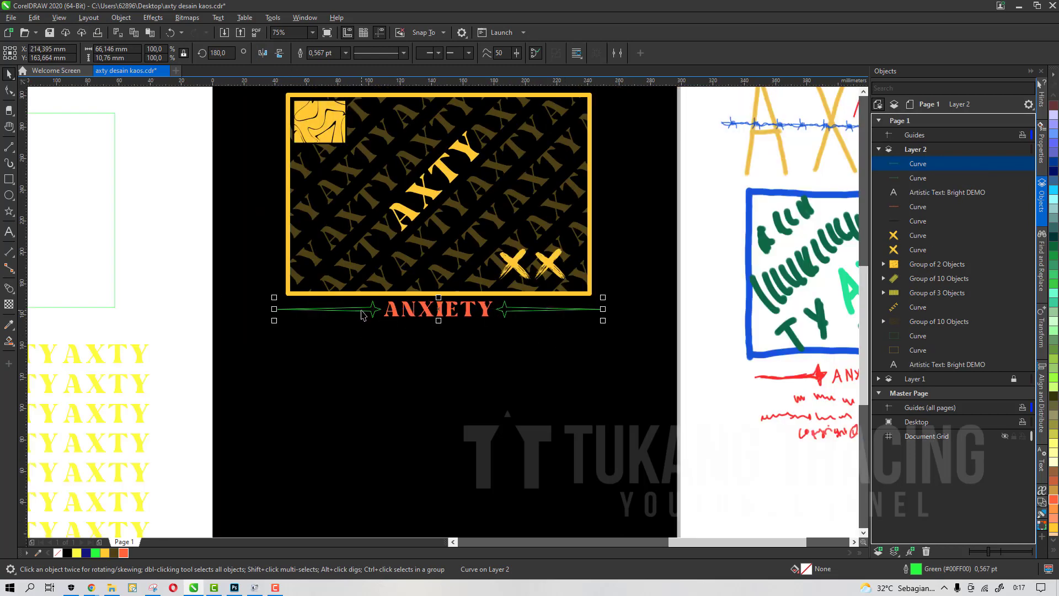
# Group the two star ornaments, then group them together with the ANXIETY text between them.
pyautogui.keyDown('shift'); pyautogui.click(361, 312); pyautogui.keyUp('shift')
pyautogui.hotkey('ctrl', 'g')
pyautogui.keyDown('shift'); pyautogui.click(449, 307); pyautogui.keyUp('shift')
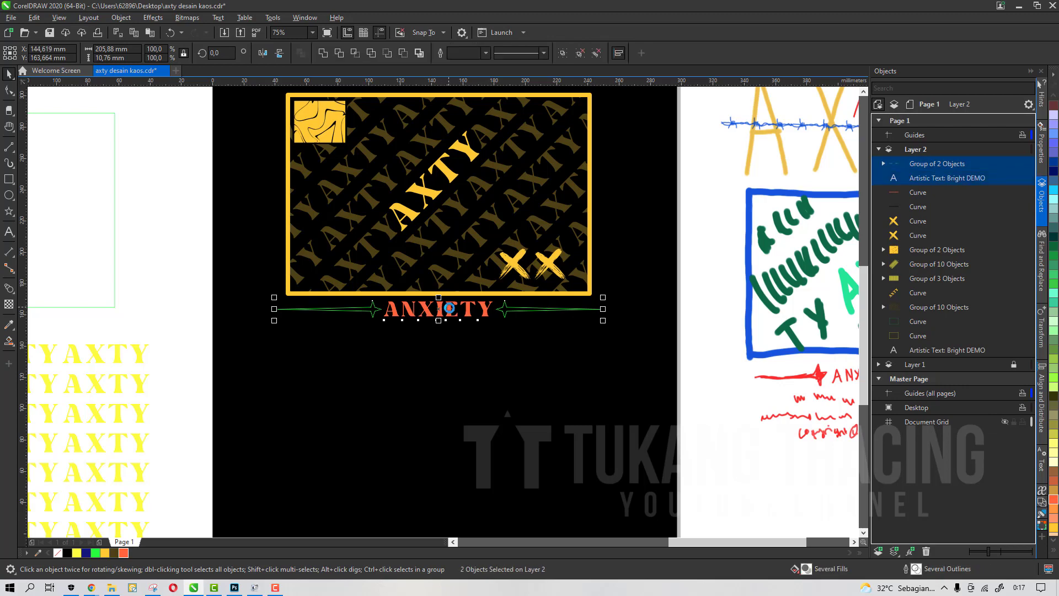
pyautogui.hotkey('ctrl', 'g')
# Scale the ANXIETY banner group to 198 mm wide and centre it slightly lower beneath the frame.
pyautogui.moveTo(603, 320); pyautogui.dragTo(583, 319)
pyautogui.keyDown('shift'); pyautogui.click(538, 294); pyautogui.keyUp('shift')
pyautogui.press('c')
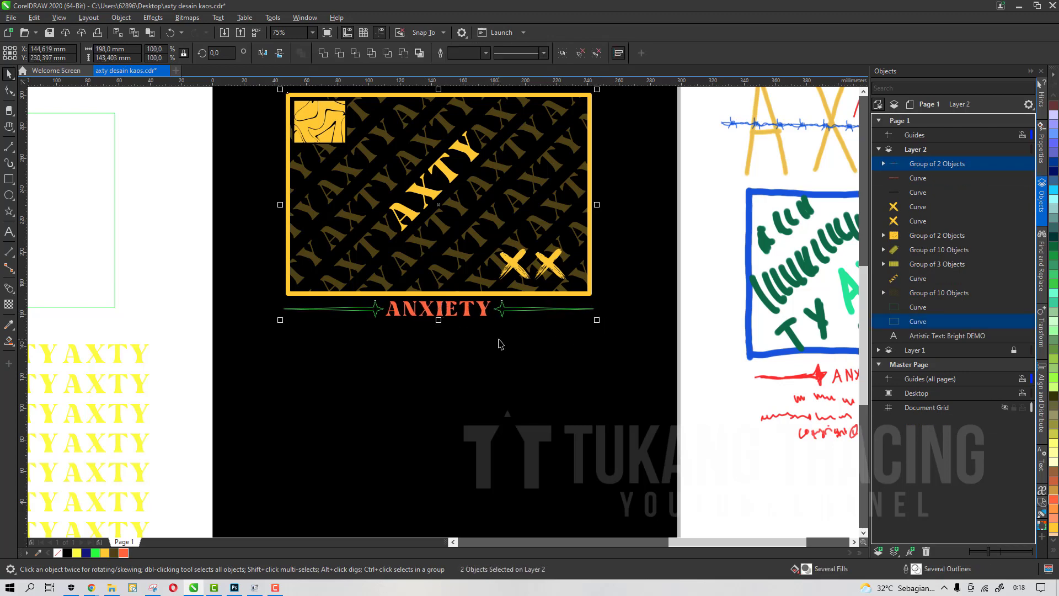
pyautogui.click(499, 342)
pyautogui.click(488, 313)
# Sample the yellow of the frame and fill both star ornaments beside ANXIETY with it.
pyautogui.hotkey('shift', 'F2')
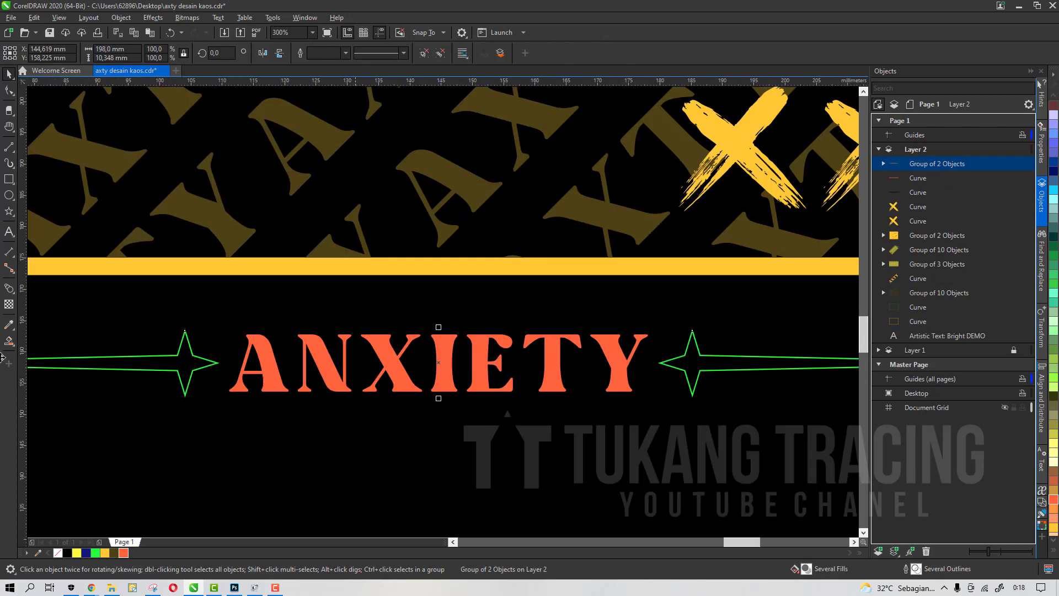
pyautogui.click(10, 324)
pyautogui.click(160, 267)
pyautogui.click(190, 375)
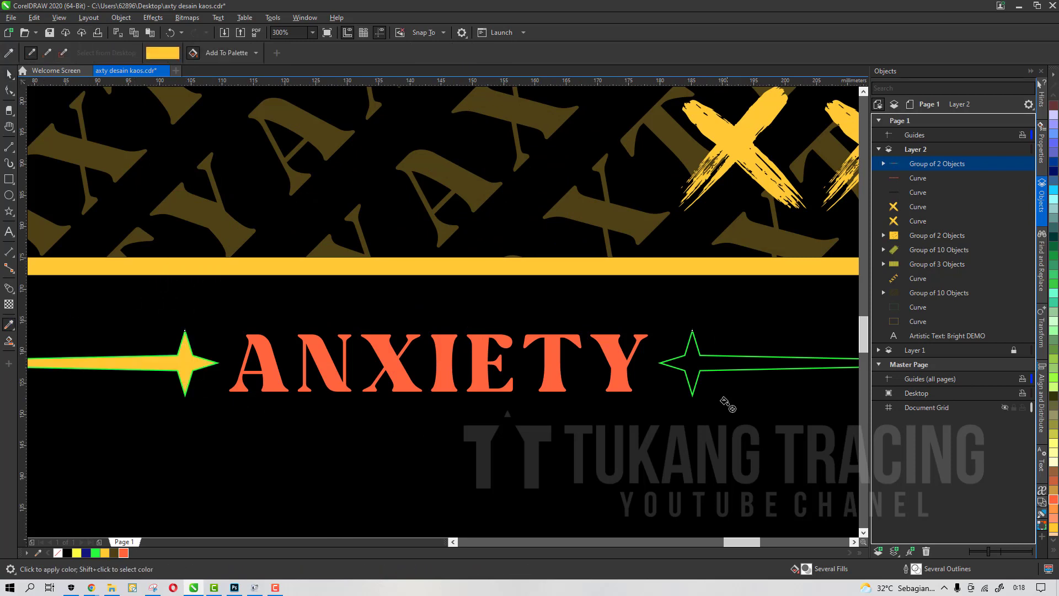
pyautogui.click(687, 364)
pyautogui.scroll(-1, 575, 370)
pyautogui.press('space')
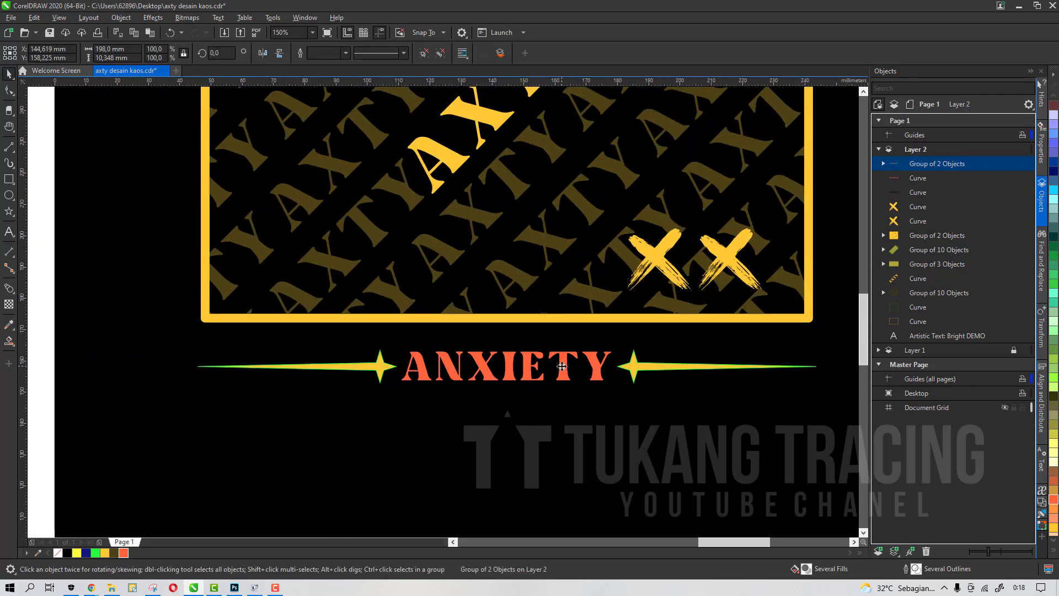
# Nudge the ANXIETY banner up about 2.5 mm and remove the outline from its ornaments.
pyautogui.press('Up')
pyautogui.rightClick(58, 553)
pyautogui.scroll(-3, 471, 325)
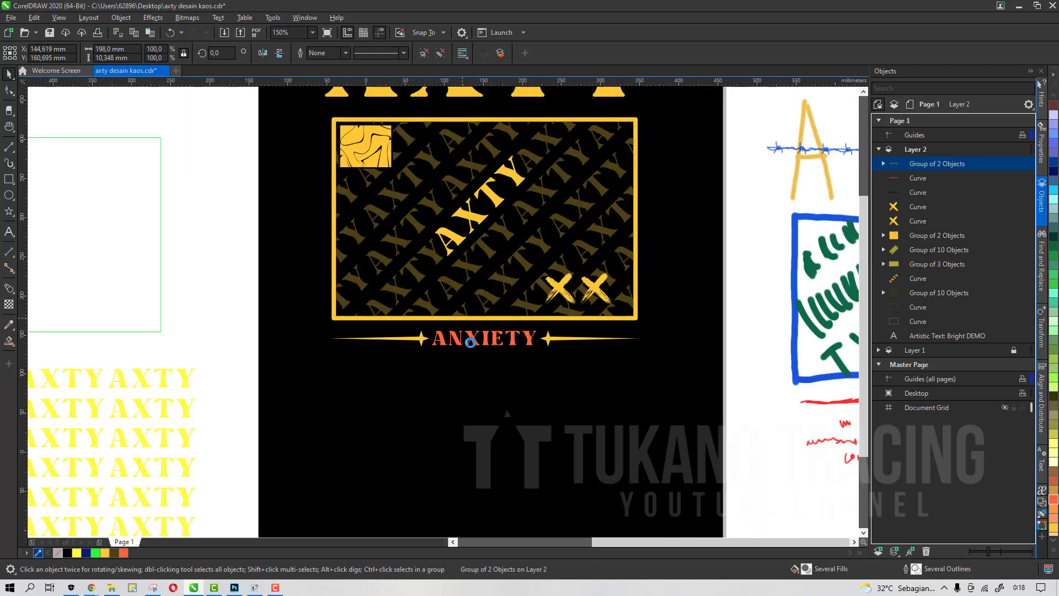
pyautogui.click(587, 347)
pyautogui.scroll(1, 589, 356)
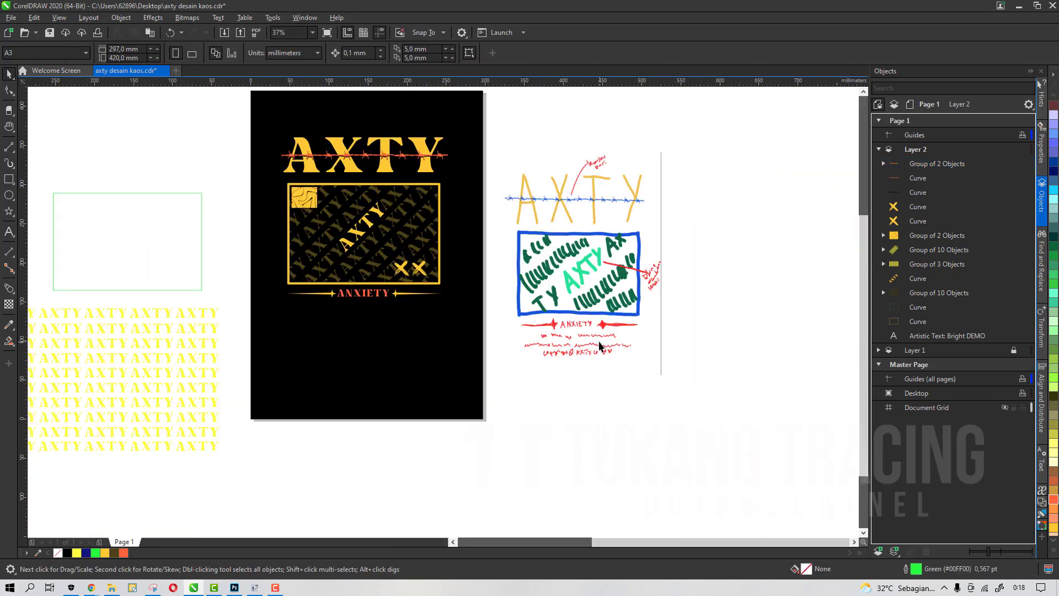
# Switch to Chrome and copy the definition from "Anxiety is a feeling of unease" through "at some point in their life.".
pyautogui.click(91, 588)
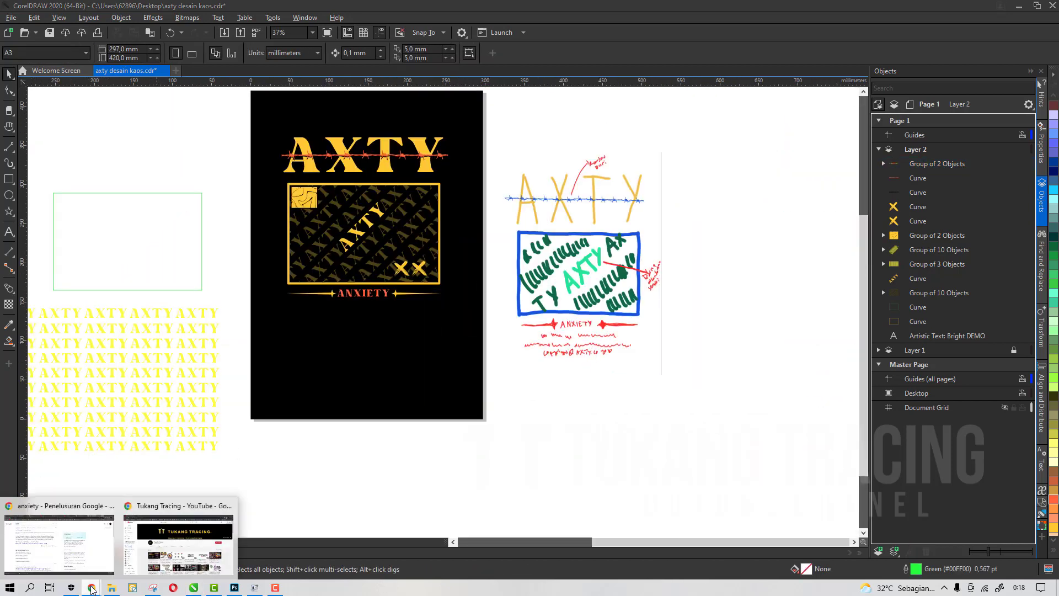
pyautogui.click(59, 544)
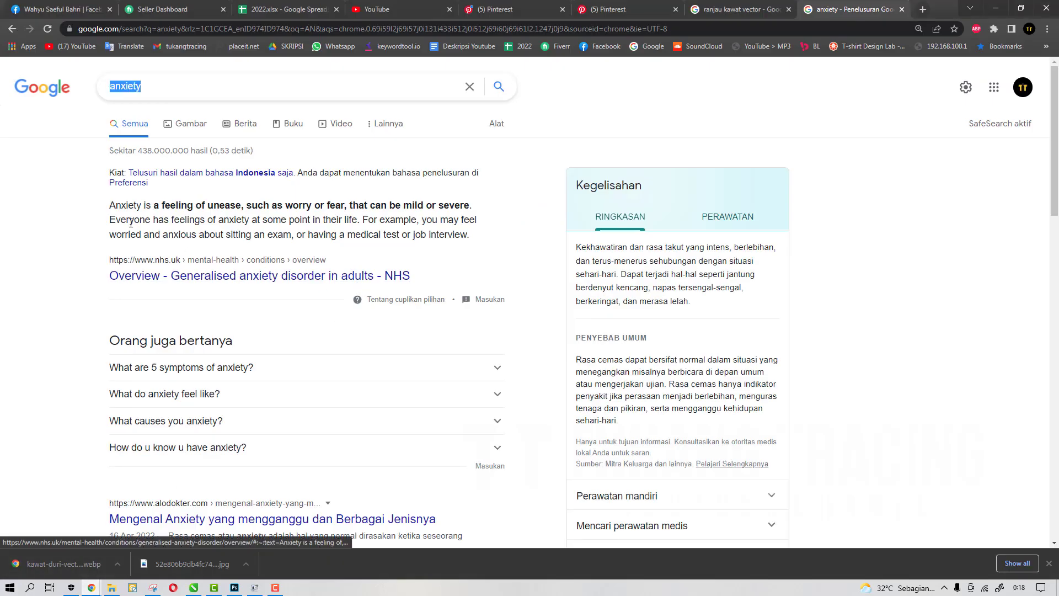
pyautogui.moveTo(111, 206); pyautogui.dragTo(359, 221)
pyautogui.hotkey('ctrl', 'c')
pyautogui.click(92, 587)
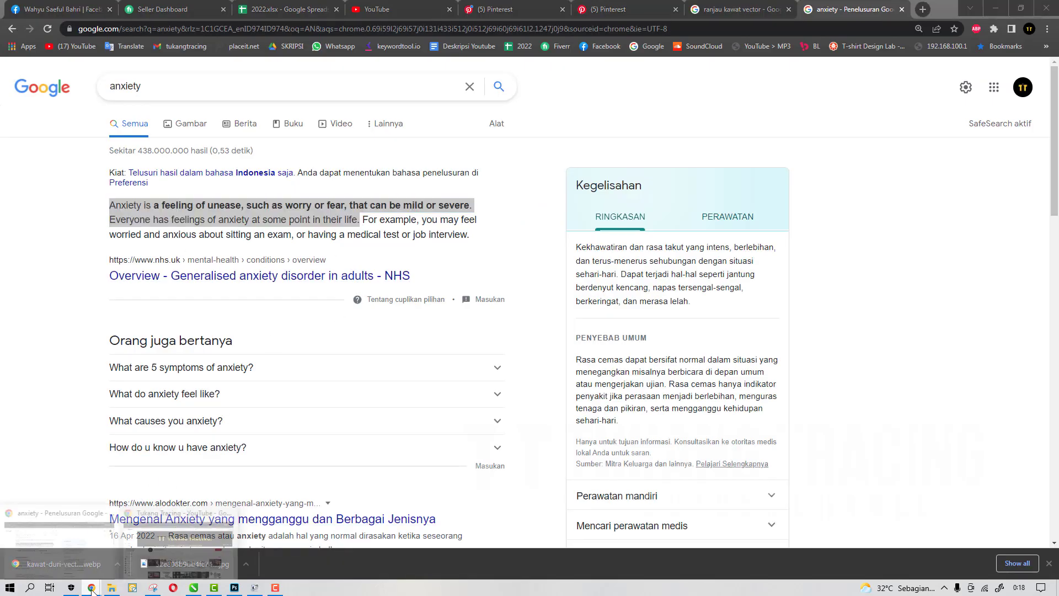
# Switch to CorelDRAW, paste the anxiety definition as artistic text beneath the ANXIETY banner and fill it with the banner's orange.
pyautogui.click(193, 588)
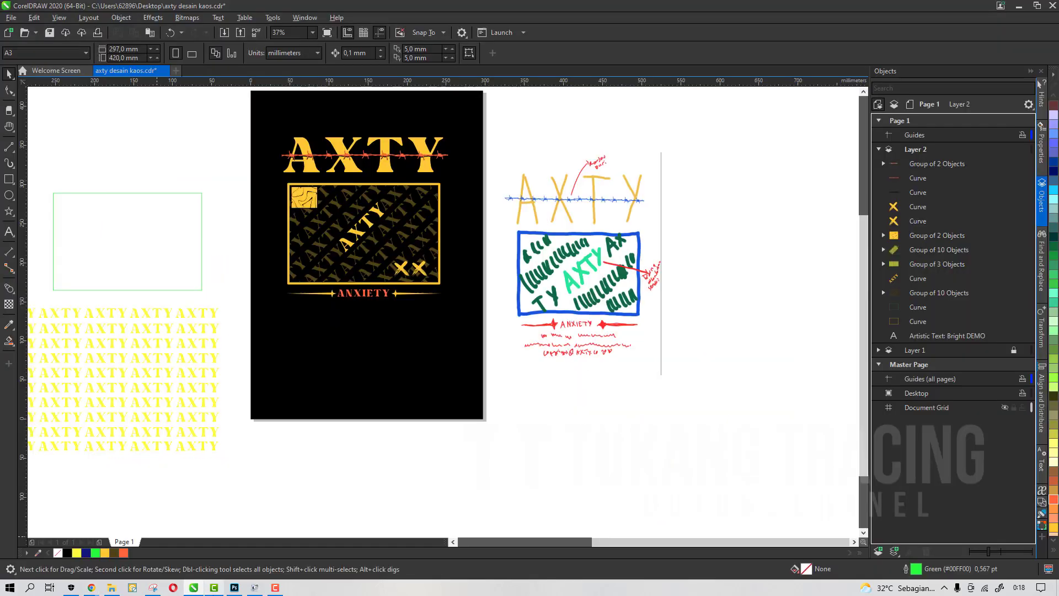
pyautogui.click(9, 233)
pyautogui.scroll(2, 317, 265)
pyautogui.click(320, 364)
pyautogui.hotkey('ctrl', 'v')
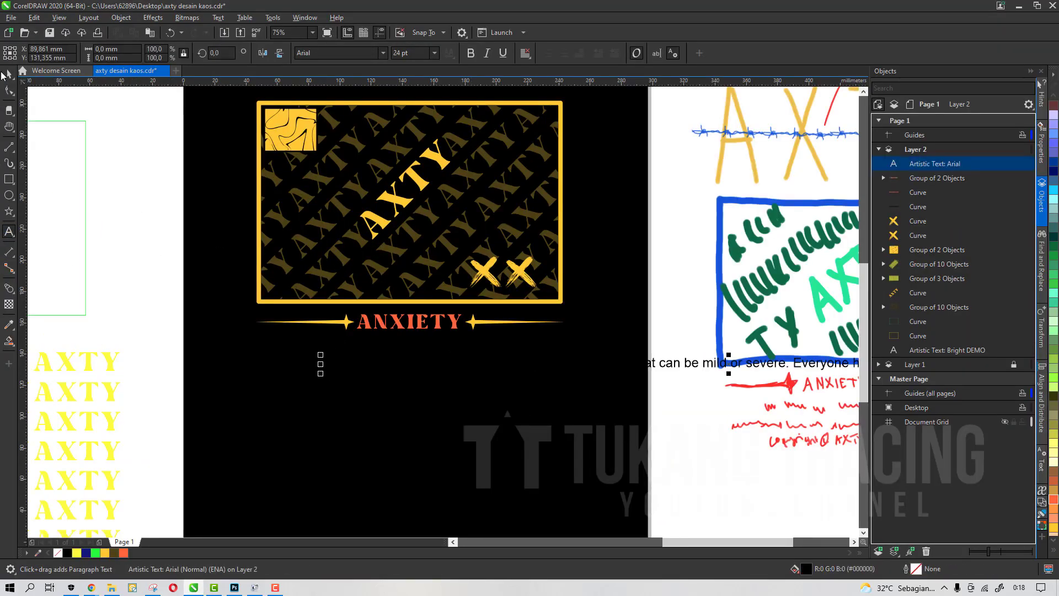
pyautogui.click(5, 74)
pyautogui.click(123, 552)
# Break the definition text into two lines before "Everyone" and centre-align them.
pyautogui.scroll(-1, 348, 373)
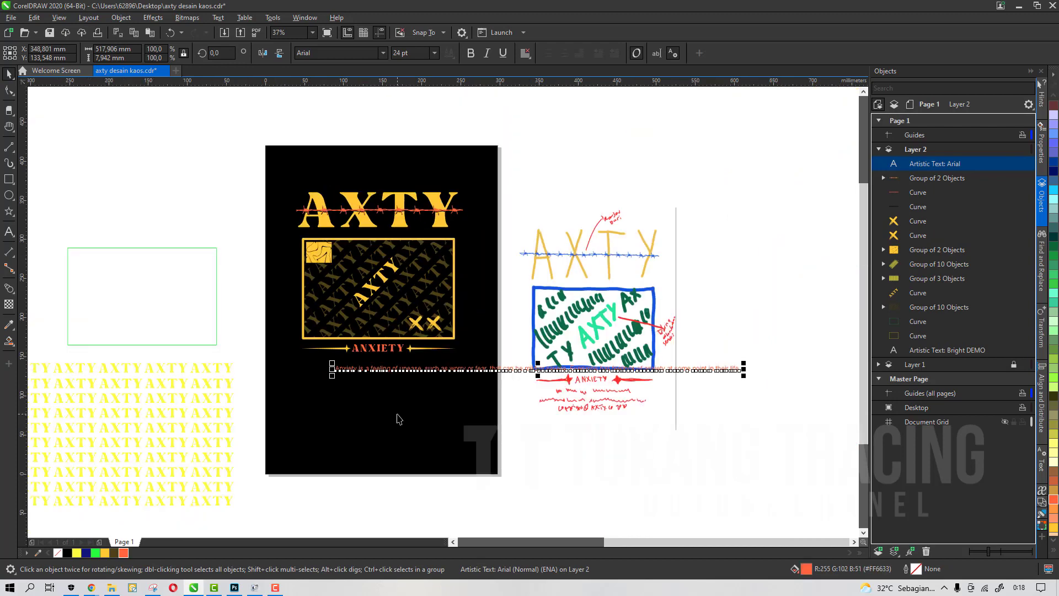
pyautogui.scroll(1, 461, 378)
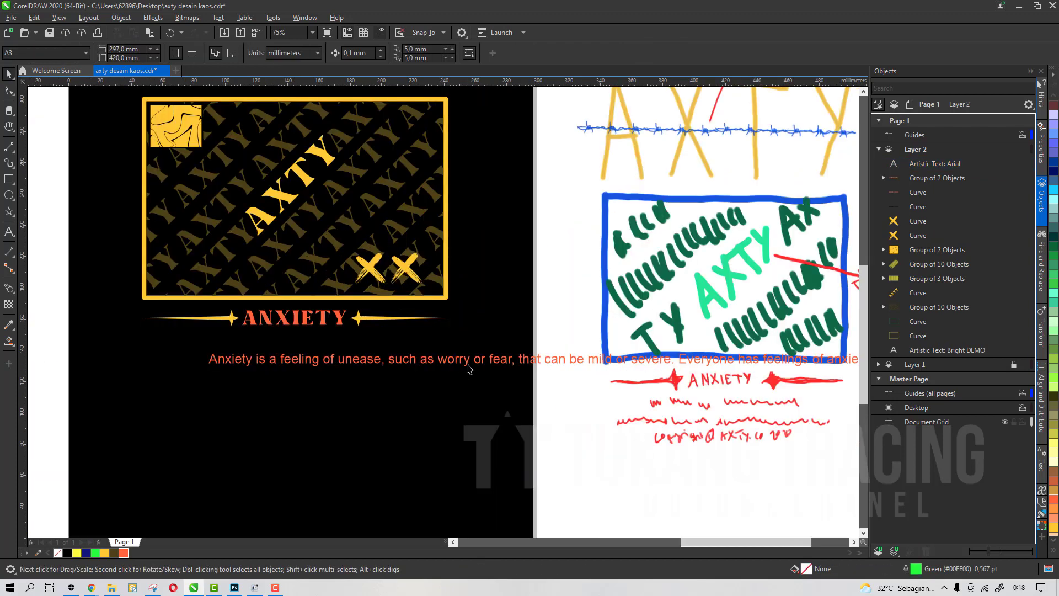
pyautogui.doubleClick(677, 364)
pyautogui.press('Return')
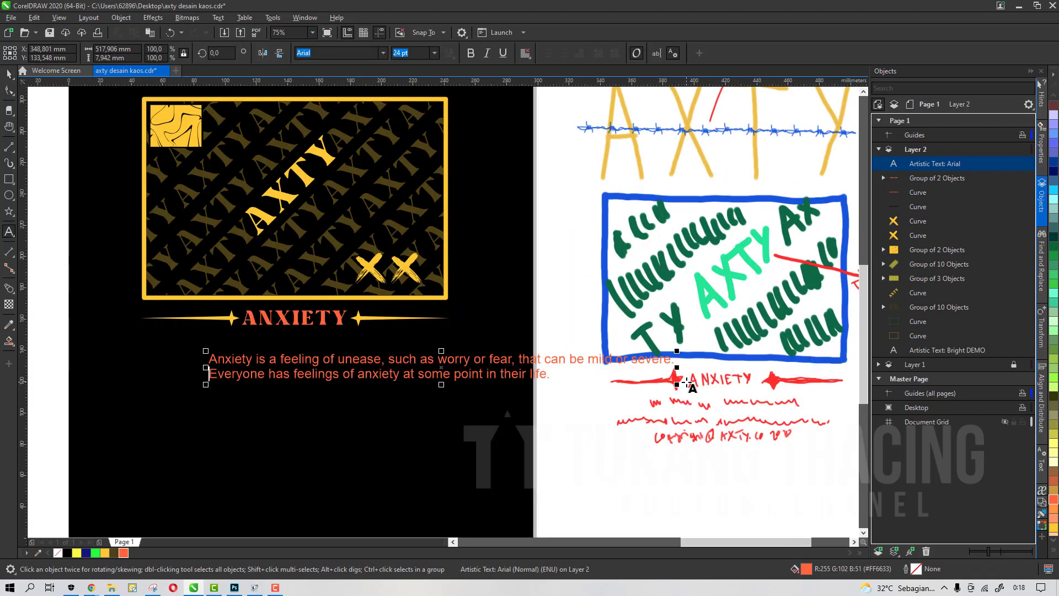
pyautogui.click(9, 78)
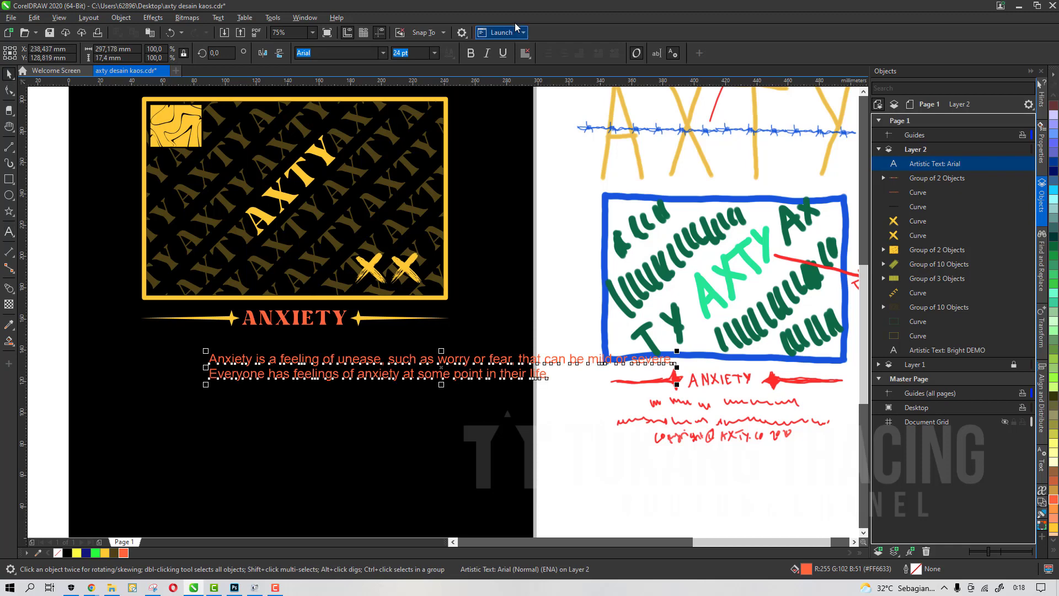
pyautogui.click(525, 53)
# Set the definition text in Bright DEMO, scale it to about 188 mm wide and place it beneath the ANXIETY banner.
pyautogui.scroll(-2, 481, 276)
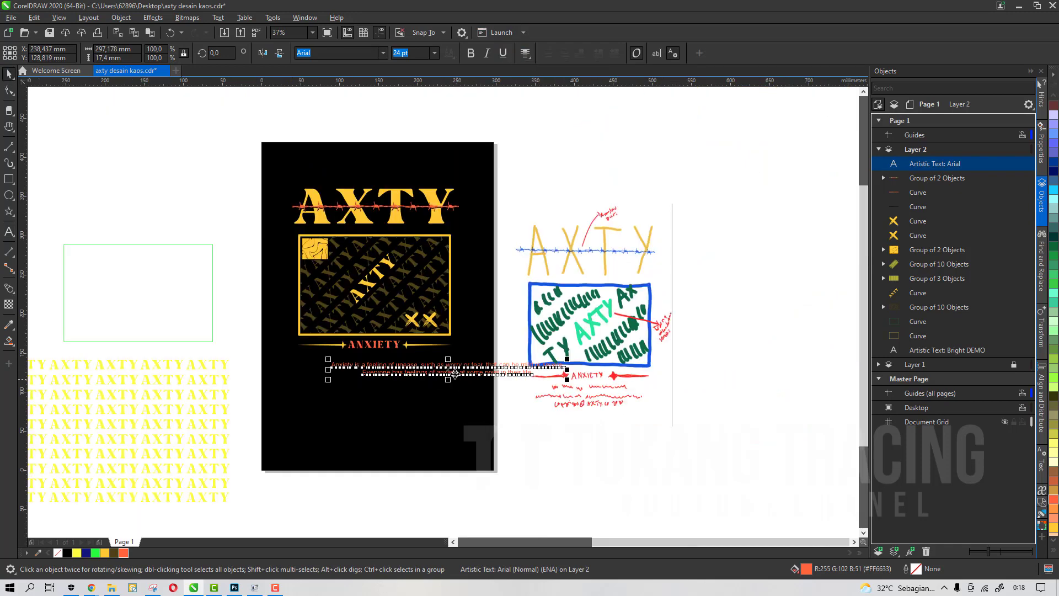
pyautogui.scroll(2, 482, 275)
pyautogui.click(382, 52)
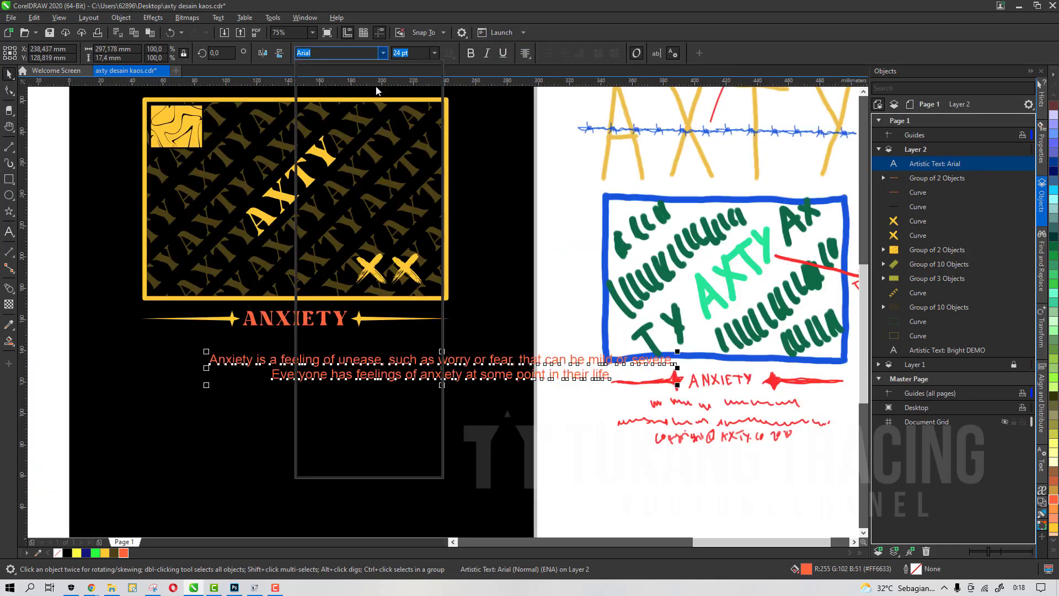
pyautogui.click(377, 95)
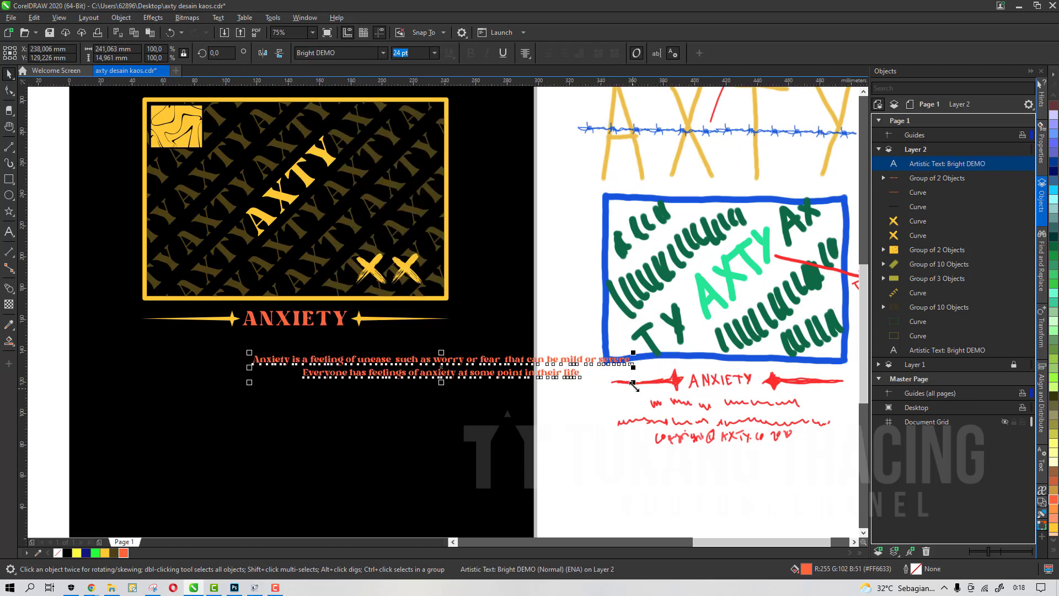
pyautogui.moveTo(633, 384); pyautogui.dragTo(548, 388)
pyautogui.moveTo(446, 372); pyautogui.dragTo(284, 346)
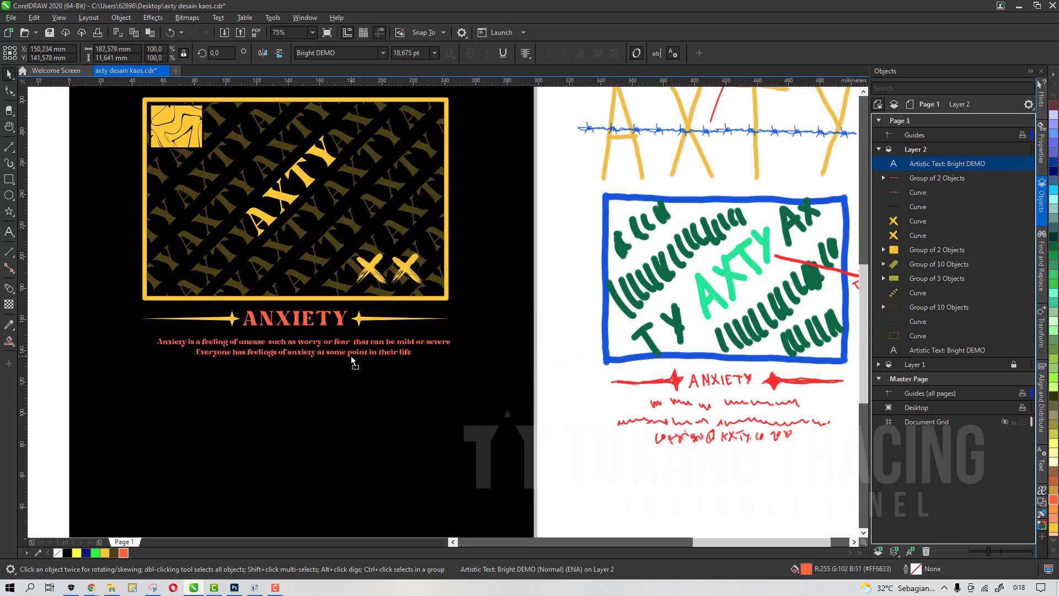
# Fill the definition text with dark brown (#4F4009) and centre it horizontally on the ANXIETY banner.
pyautogui.click(113, 552)
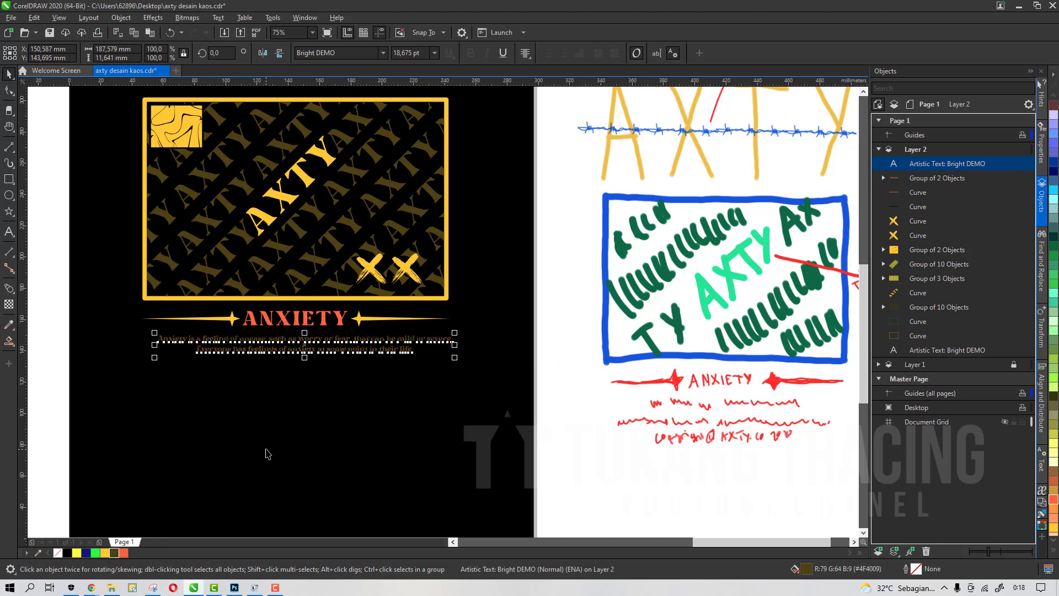
pyautogui.click(304, 358)
pyautogui.click(362, 349)
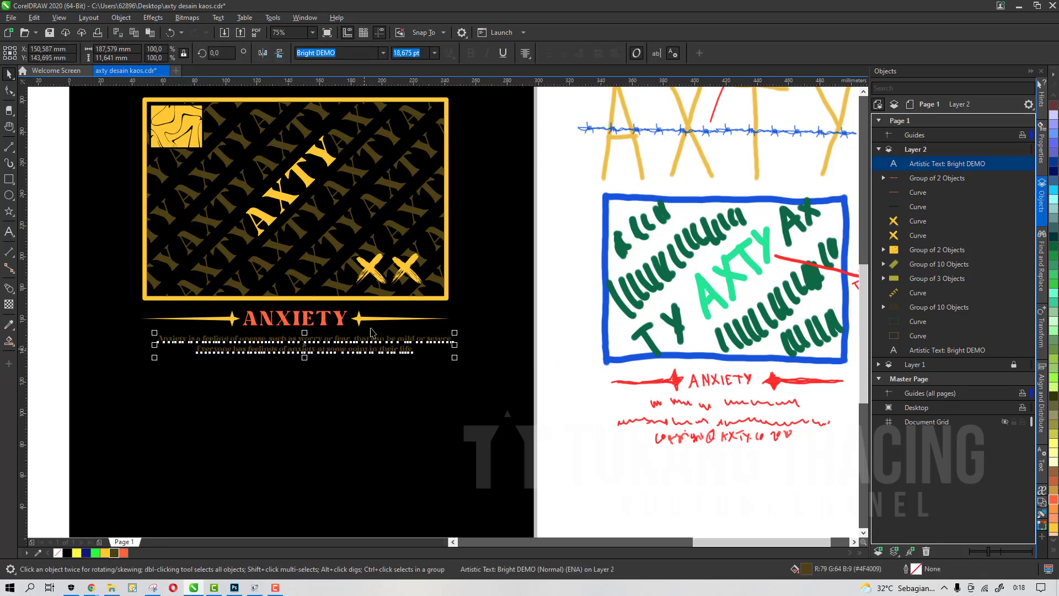
pyautogui.keyDown('shift'); pyautogui.click(373, 318); pyautogui.keyUp('shift')
pyautogui.press('c')
pyautogui.click(337, 381)
pyautogui.click(338, 350)
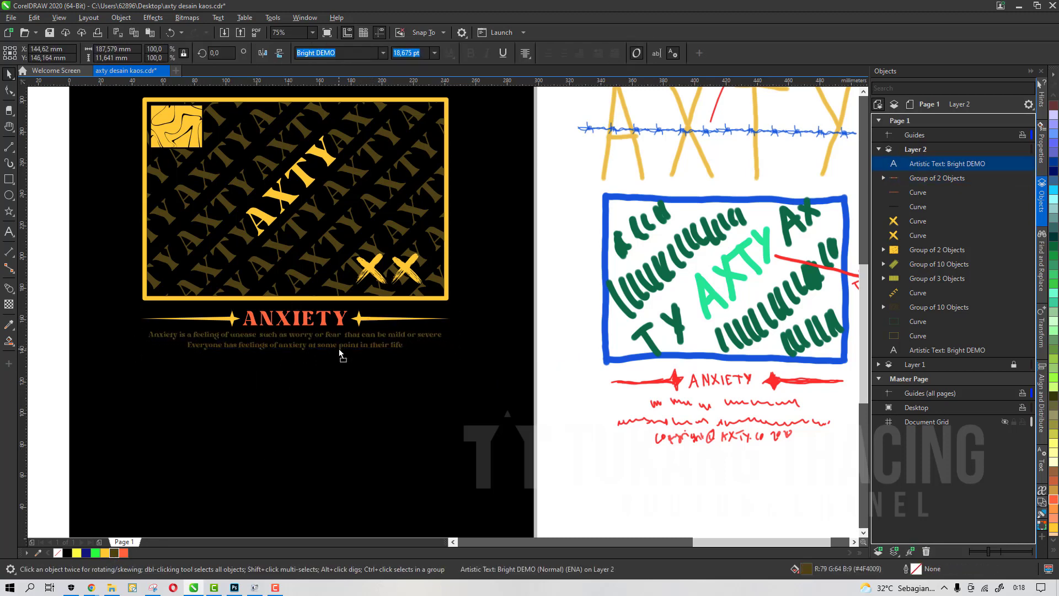
# Nudge the definition text slightly upward, closer to the ANXIETY banner.
pyautogui.press('Up')
pyautogui.press('Up')
pyautogui.press('Up')
pyautogui.press('Up')
pyautogui.press('Up')
pyautogui.press('Up')
pyautogui.press('Up')
pyautogui.press('Up')
pyautogui.press('Up')
pyautogui.press('Up')
pyautogui.press('Up')
pyautogui.press('Up')
pyautogui.press('Up')
pyautogui.press('Up')
pyautogui.press('Up')
pyautogui.click(473, 372)
# Group the 11 objects of the design on the black page, enlarge the group to about 228 mm wide and centre it on the page.
pyautogui.scroll(-1, 490, 358)
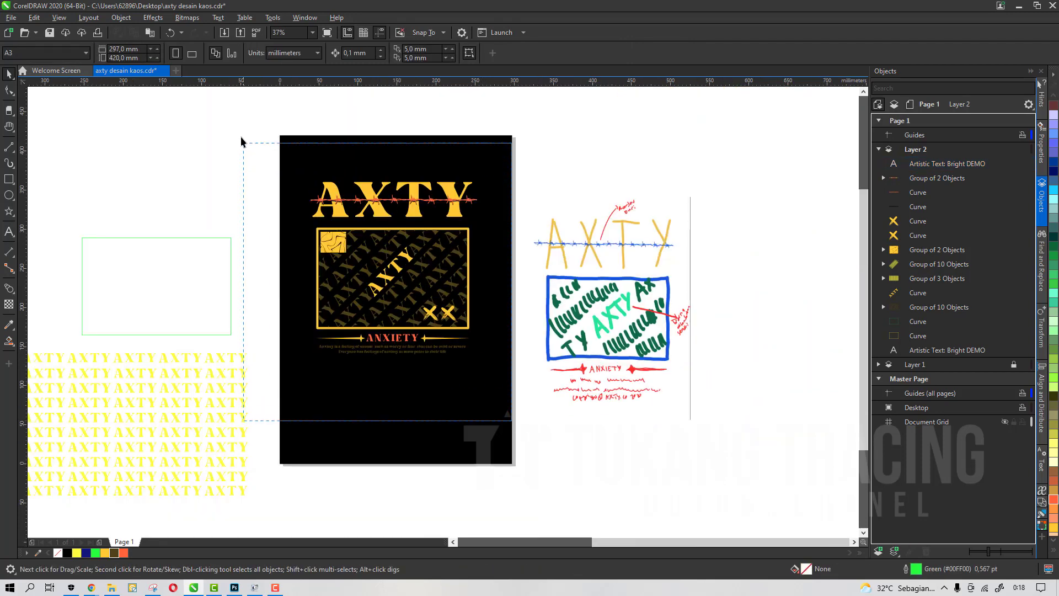
pyautogui.moveTo(241, 142); pyautogui.dragTo(490, 375)
pyautogui.scroll(1, 403, 326)
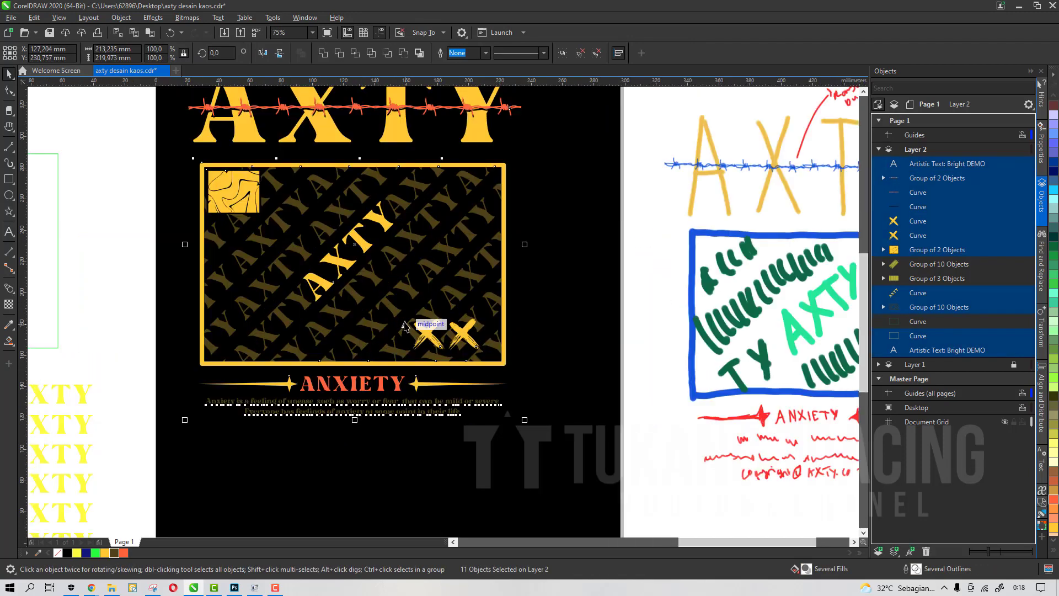
pyautogui.hotkey('ctrl', 'g')
pyautogui.moveTo(525, 419); pyautogui.dragTo(522, 436)
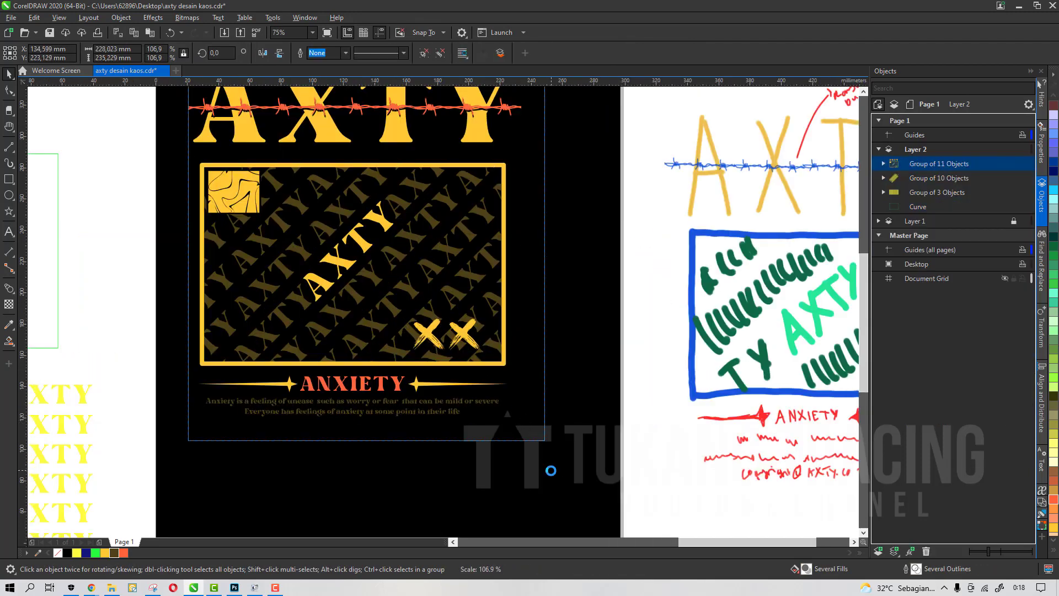
pyautogui.click(513, 467)
# Examine the finished AXTY design close up and at full-page size, comparing it with the sketch beside the page.
pyautogui.scroll(-1, 480, 373)
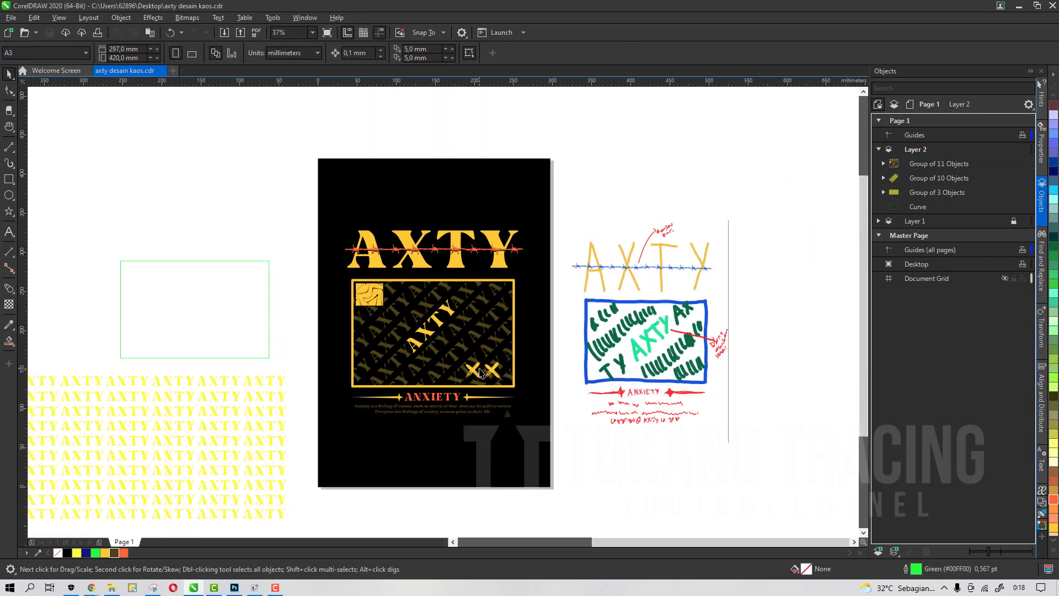
pyautogui.scroll(1, 480, 373)
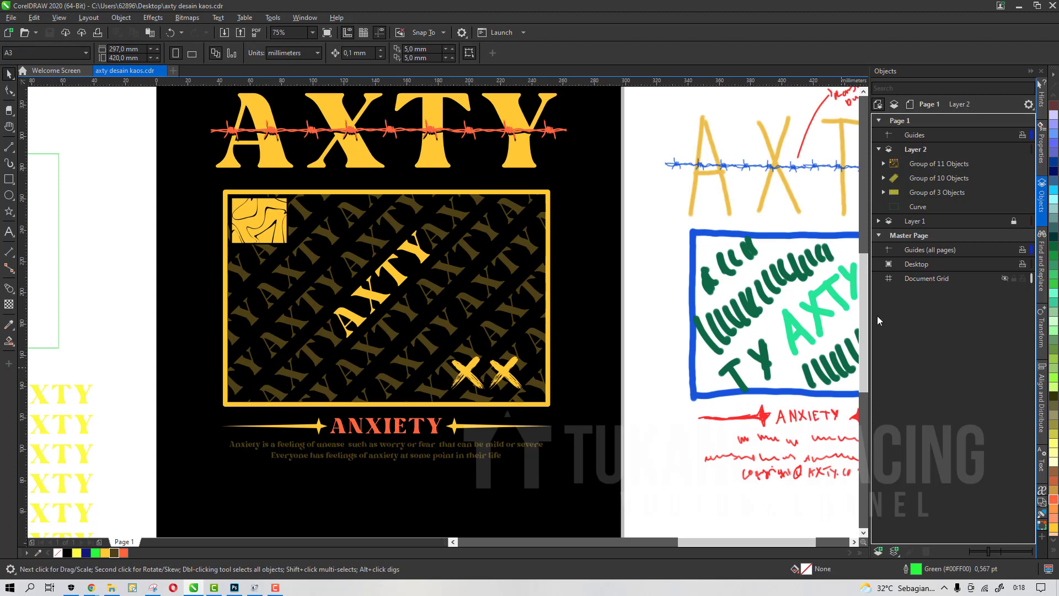
pyautogui.moveTo(864, 323); pyautogui.dragTo(862, 306)
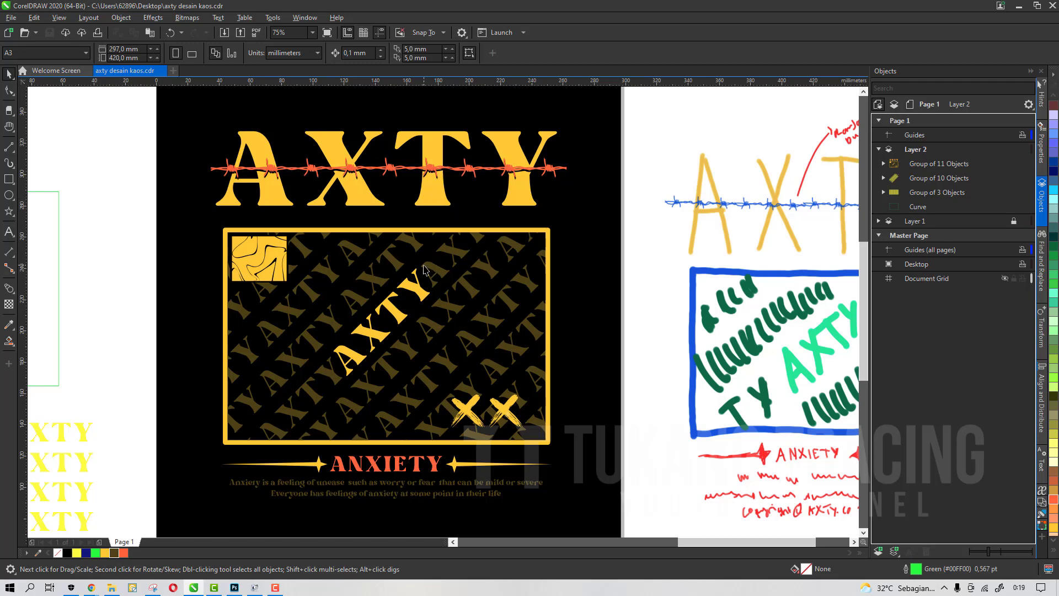
pyautogui.scroll(-3, 424, 269)
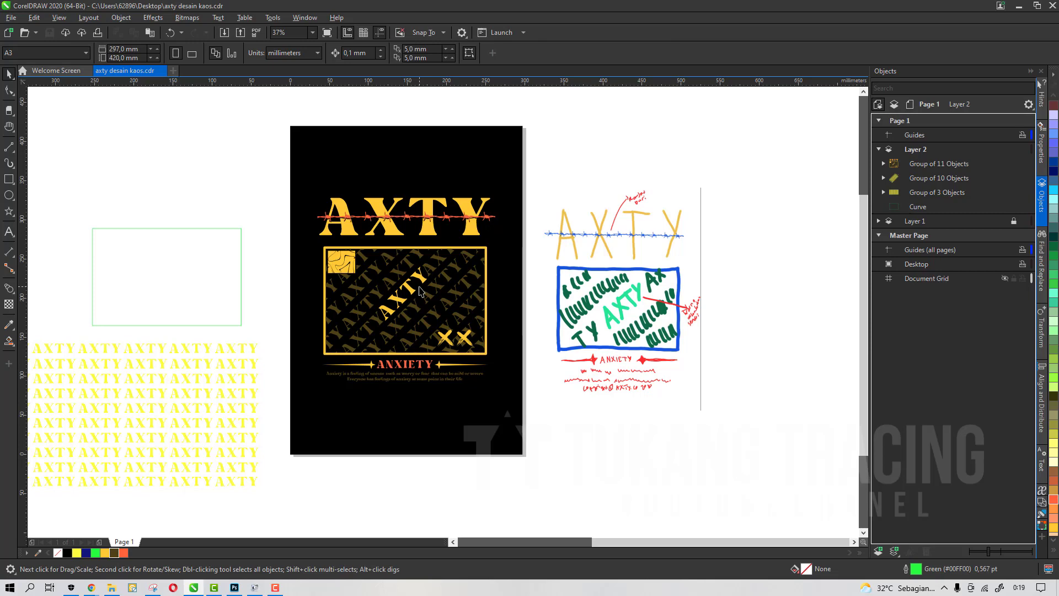
pyautogui.click(10, 90)
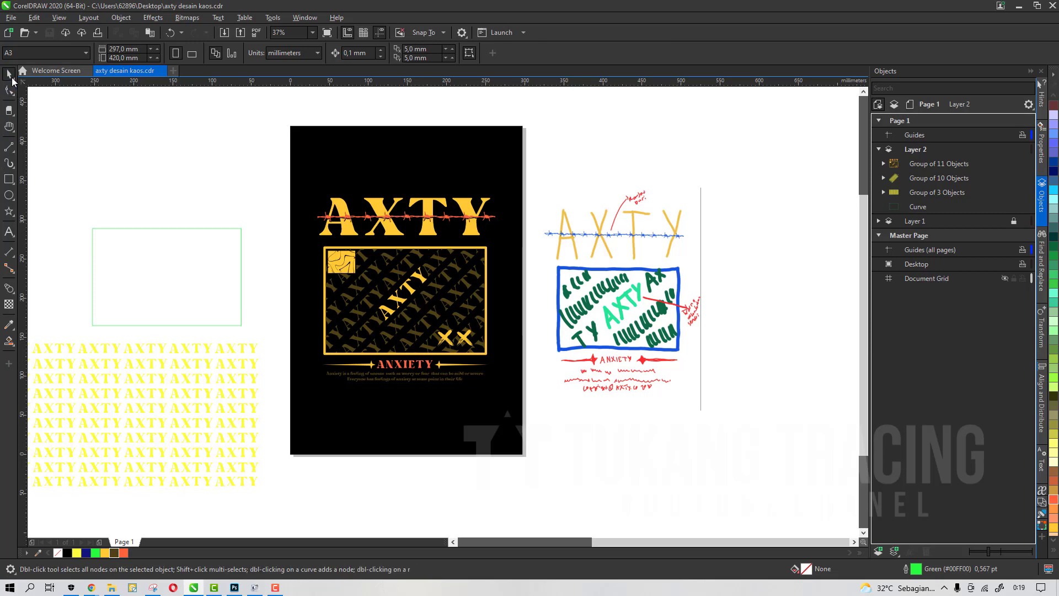
pyautogui.click(9, 76)
pyautogui.scroll(1, 356, 161)
pyautogui.scroll(-1, 463, 203)
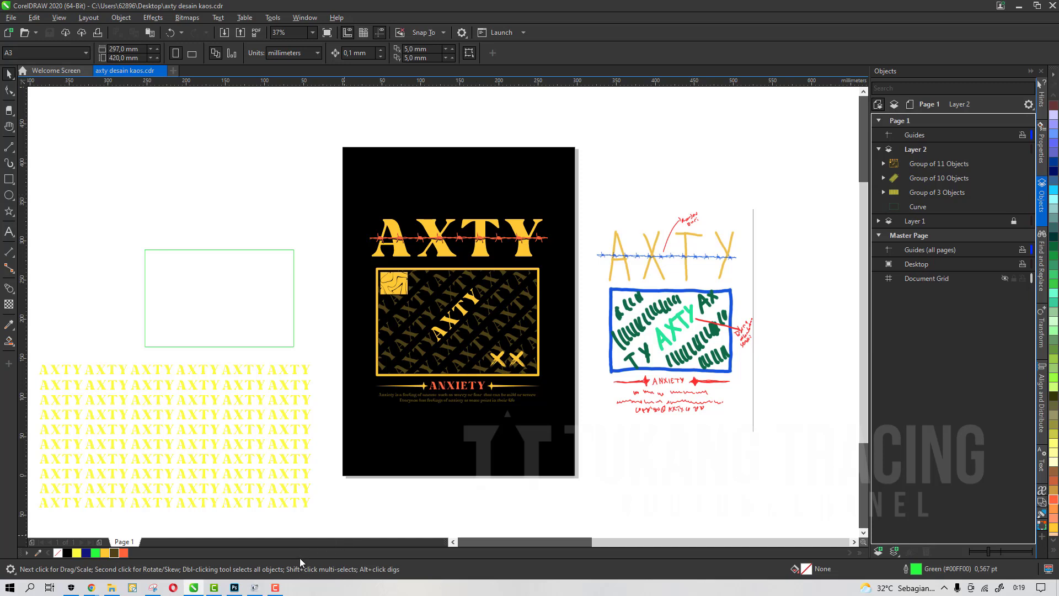
pyautogui.click(276, 587)
pyautogui.click(276, 588)
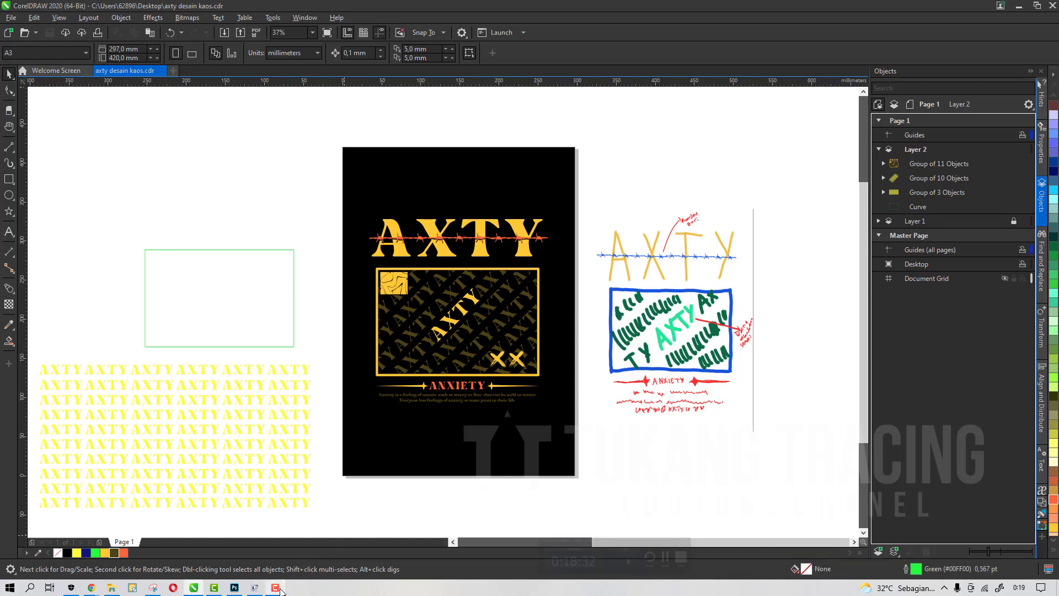